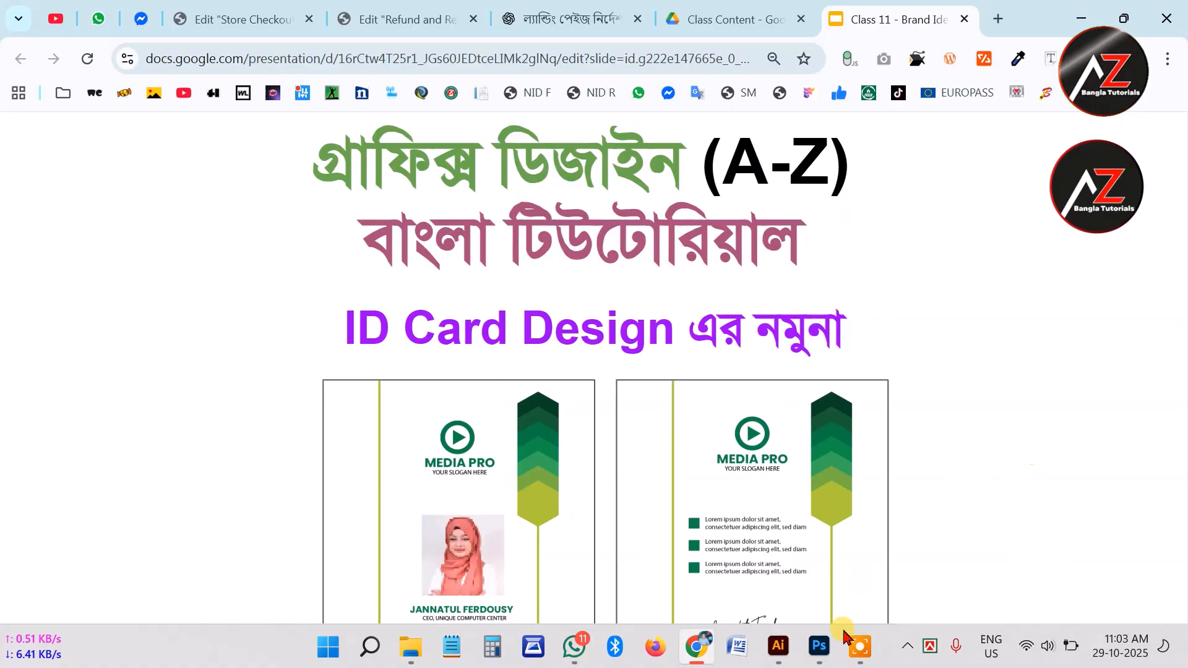
Switch to Illustrator and create a new landscape A4 document, 11.6929 by 8.2677 in, with 0.125 in bleed
left_click(781, 660)
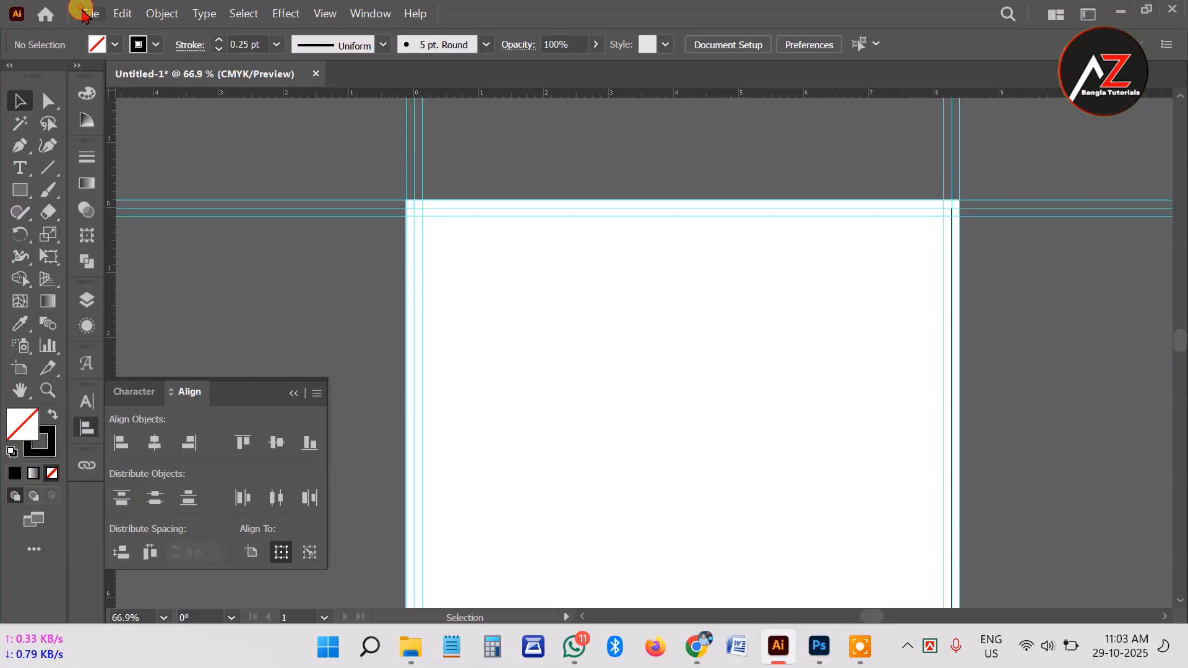
left_click(90, 15)
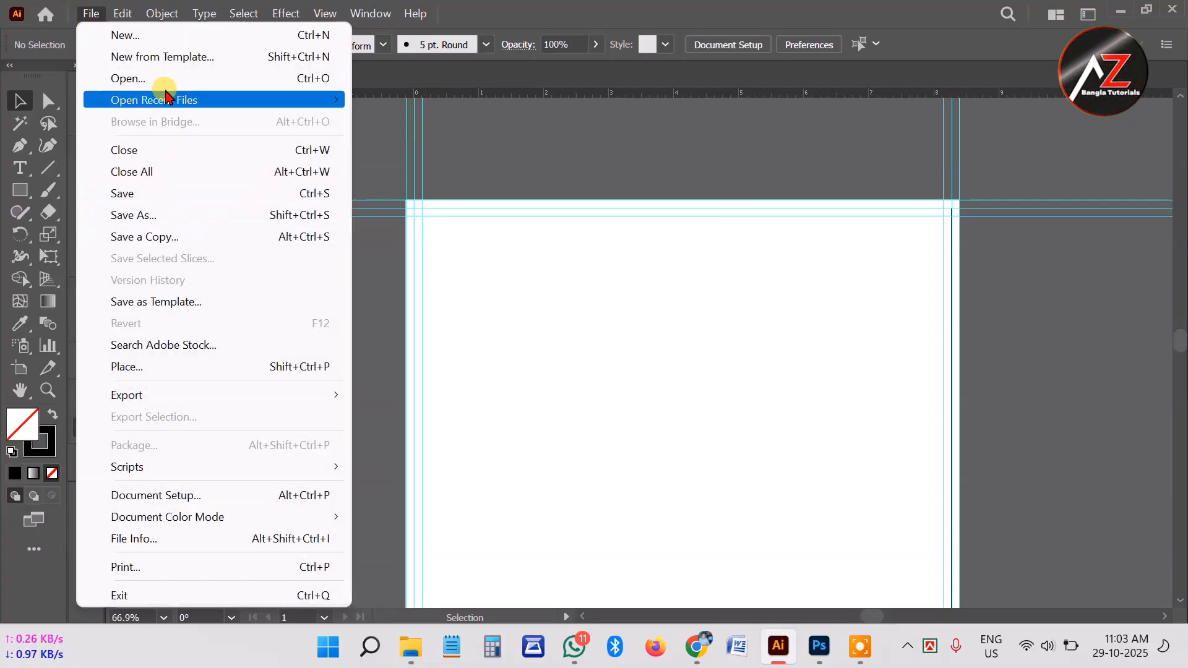
left_click(155, 36)
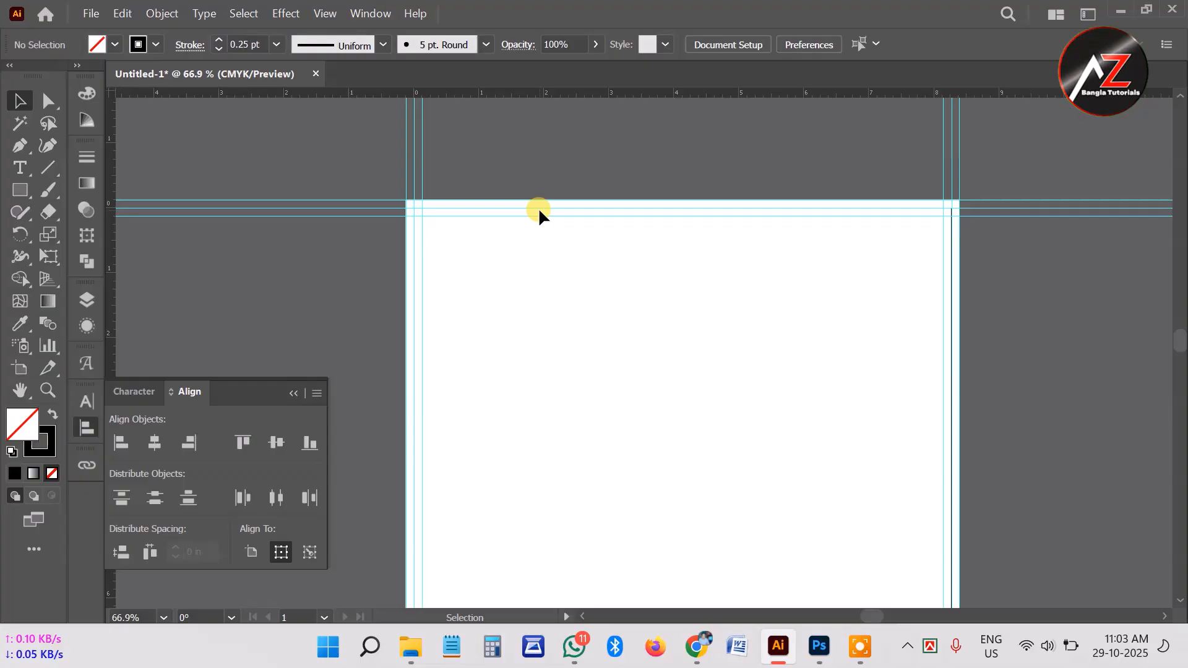
left_click(90, 13)
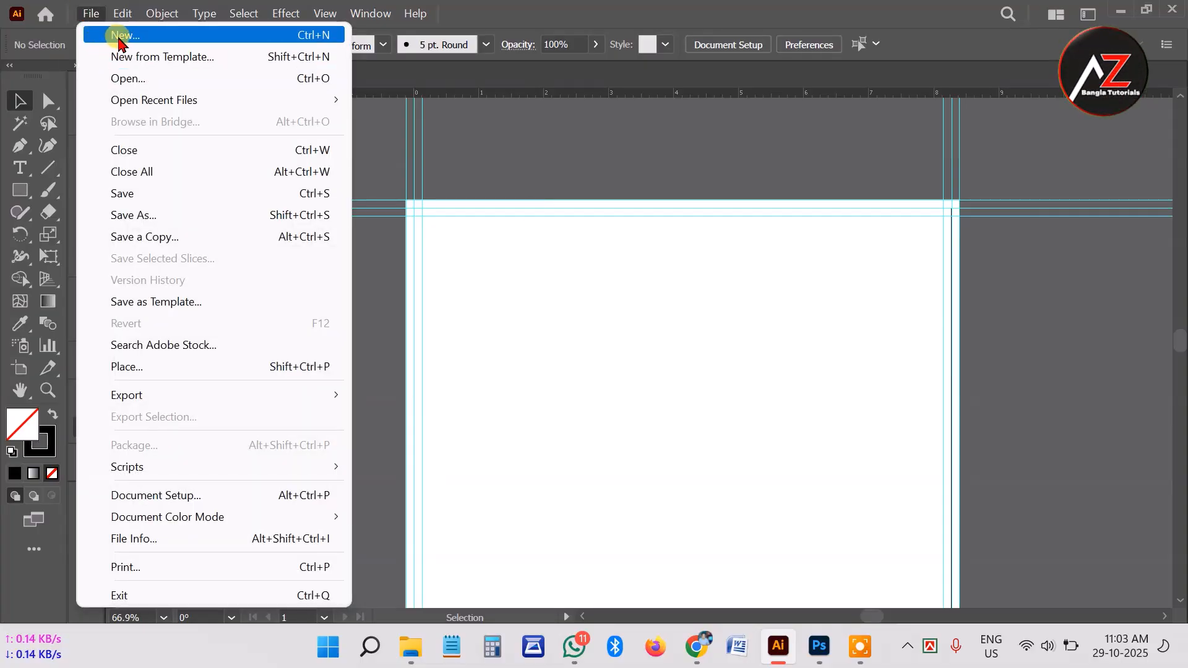
left_click(120, 36)
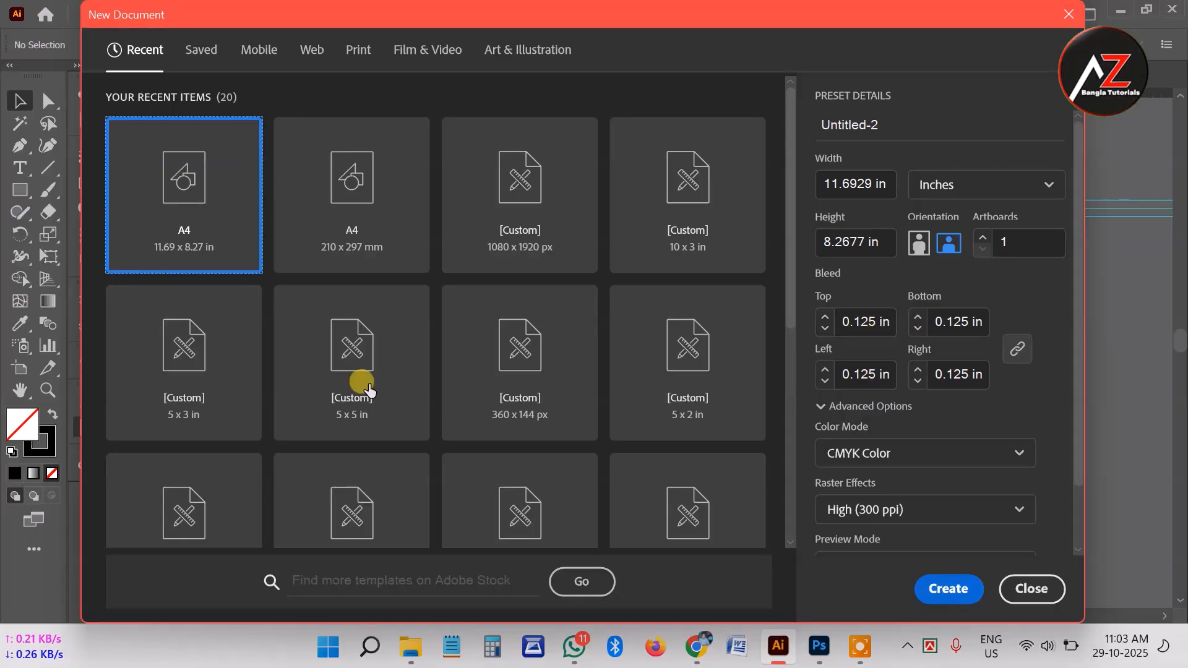
left_click(945, 591)
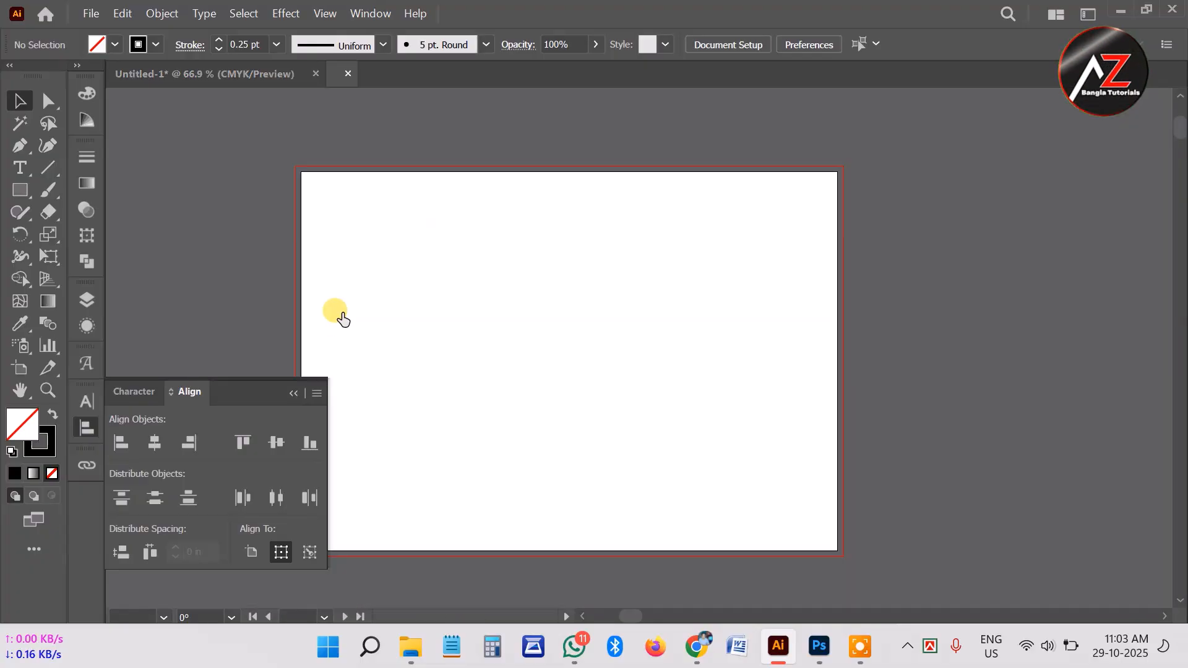
Collapse the Align panel, look over the blank artboard and its bleed border, and close the new A4 document
left_click(91, 425)
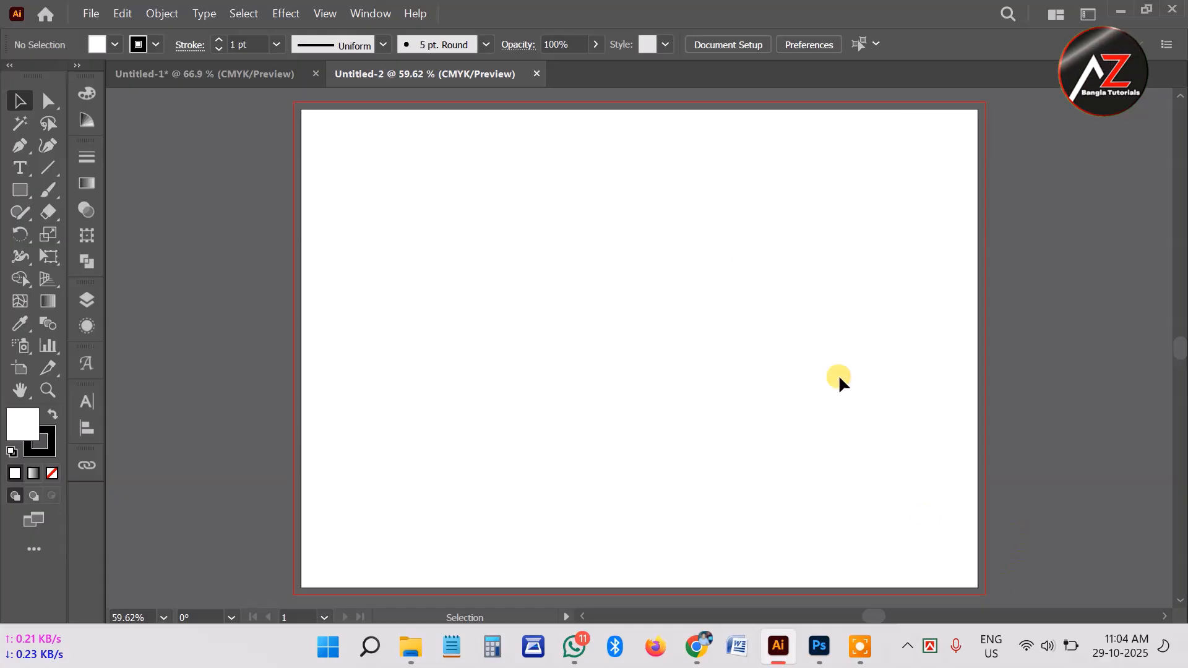
scroll(303, 314, "up", 1)
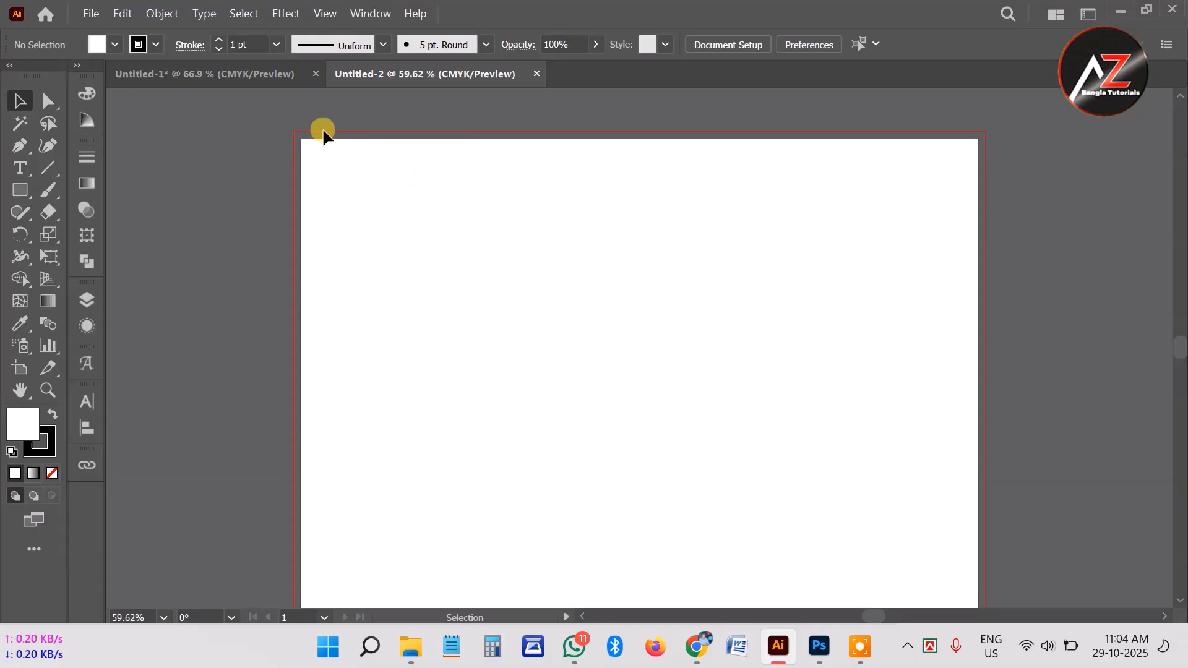
scroll(980, 152, "down", 1)
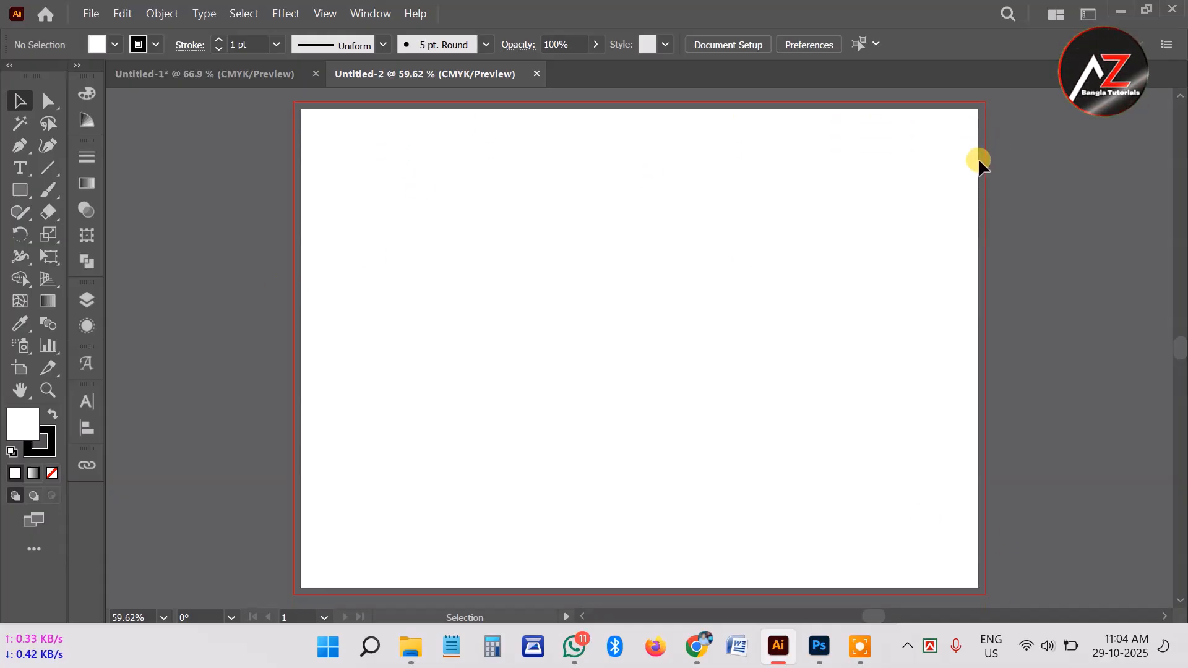
scroll(756, 175, "up", 1)
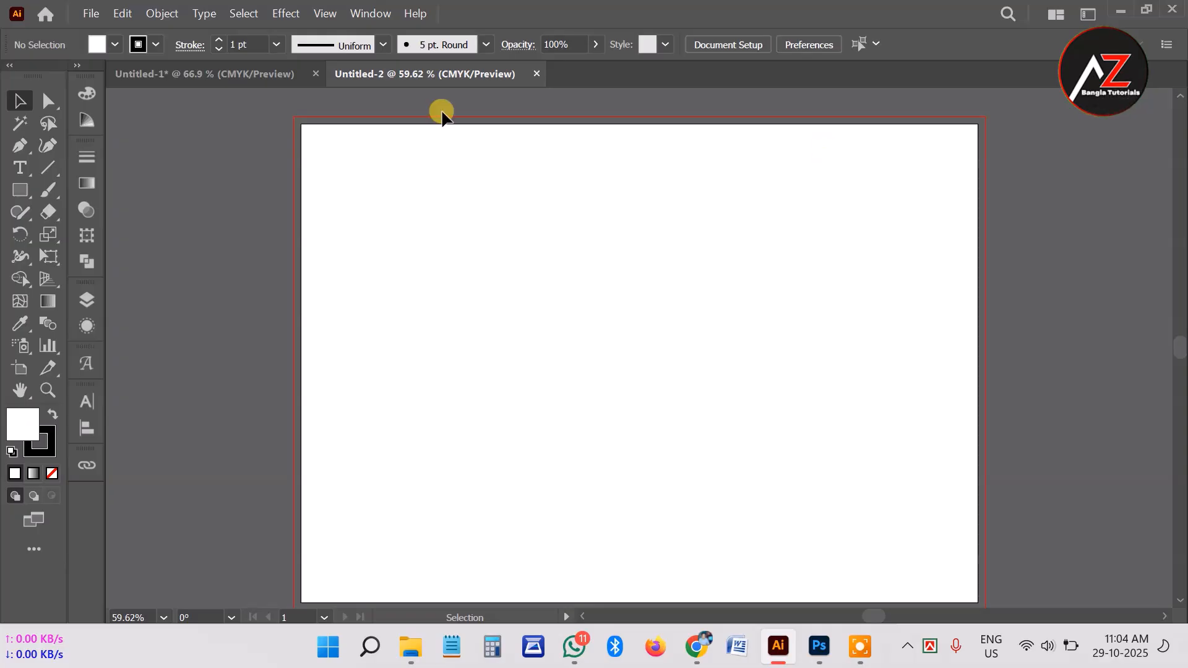
left_click(537, 73)
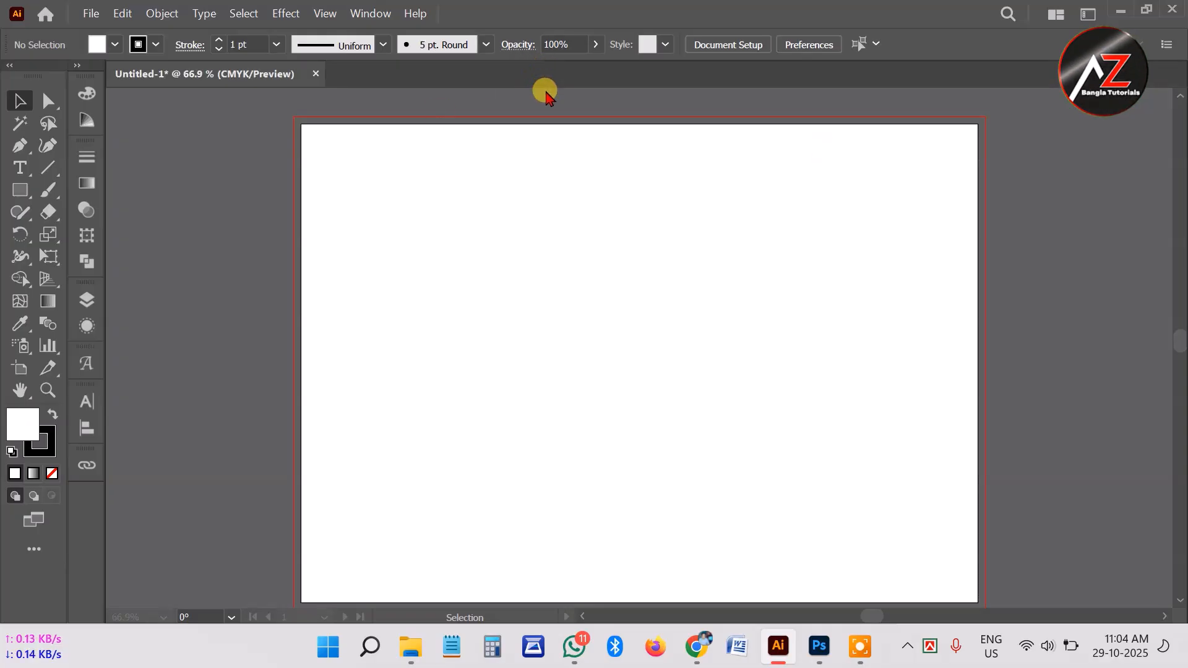
Start setting up another new document and bring up the ID card size rules slide in the Chrome presentation
left_click(91, 12)
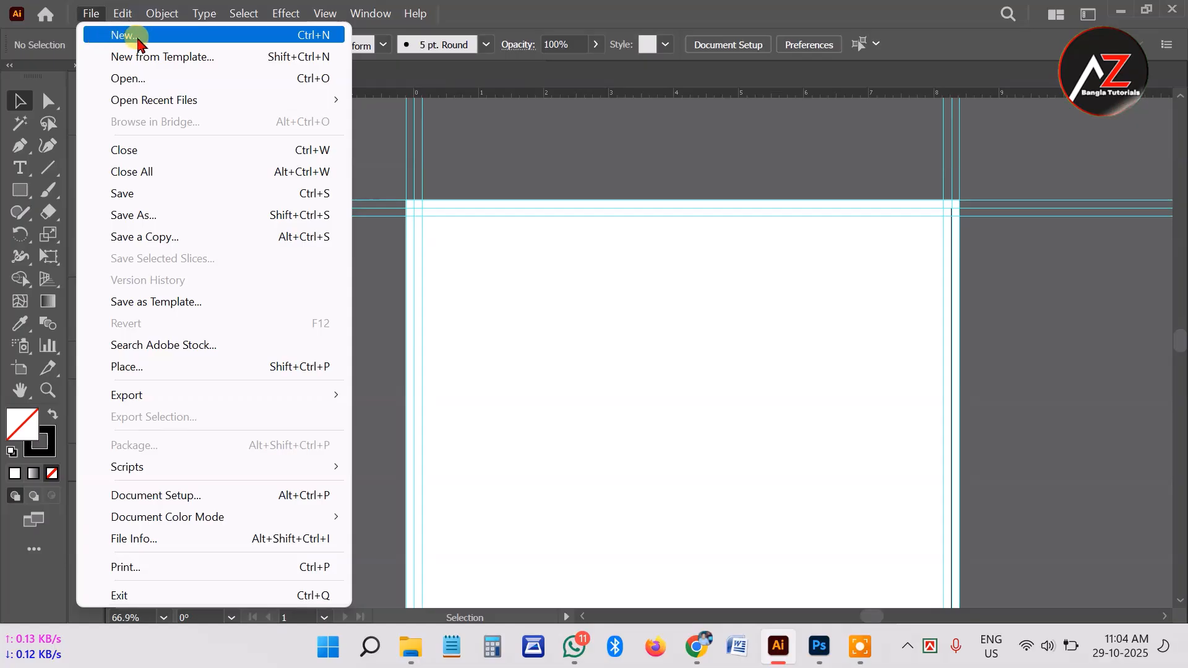
left_click(119, 37)
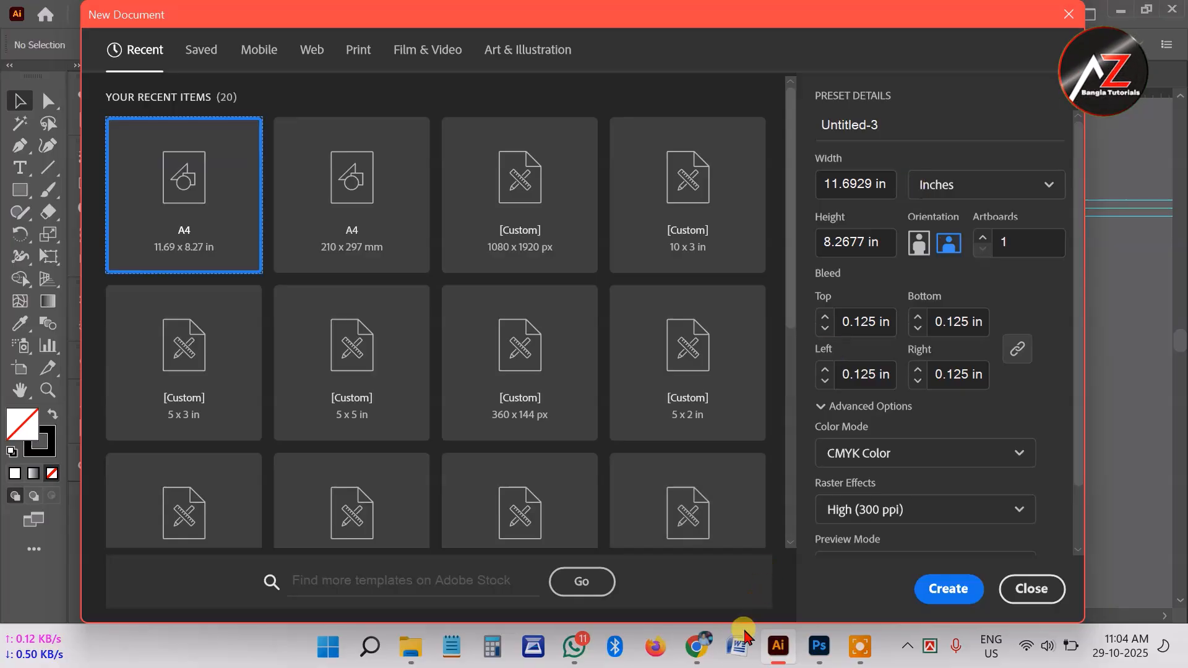
left_click(696, 660)
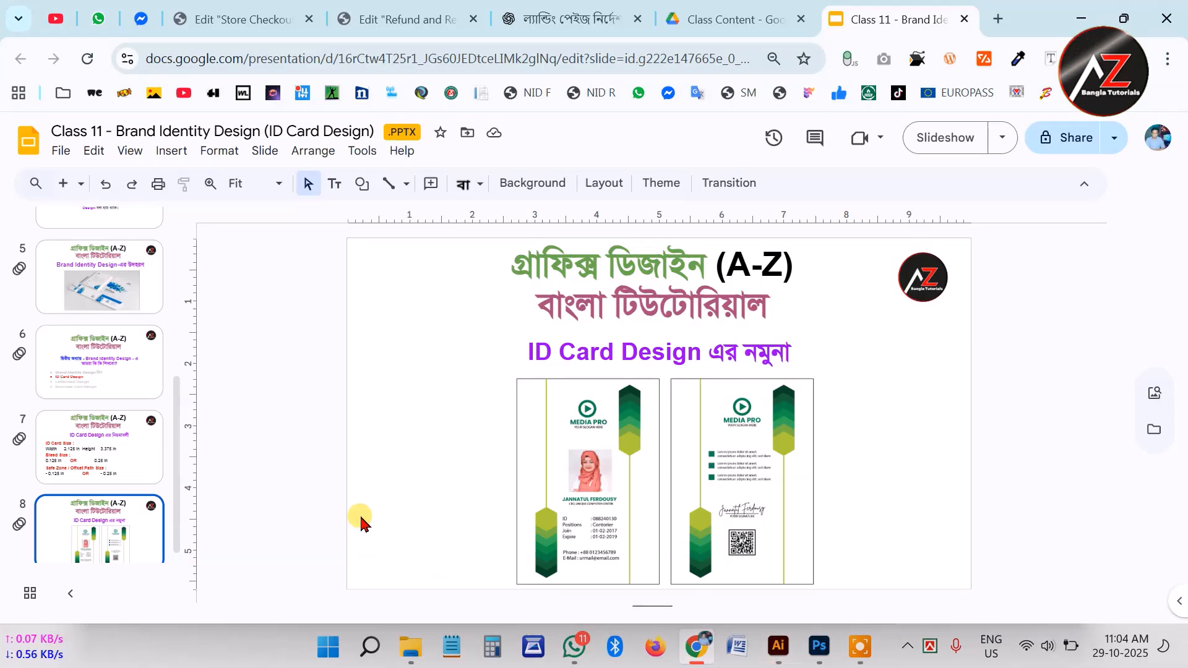
key("Up")
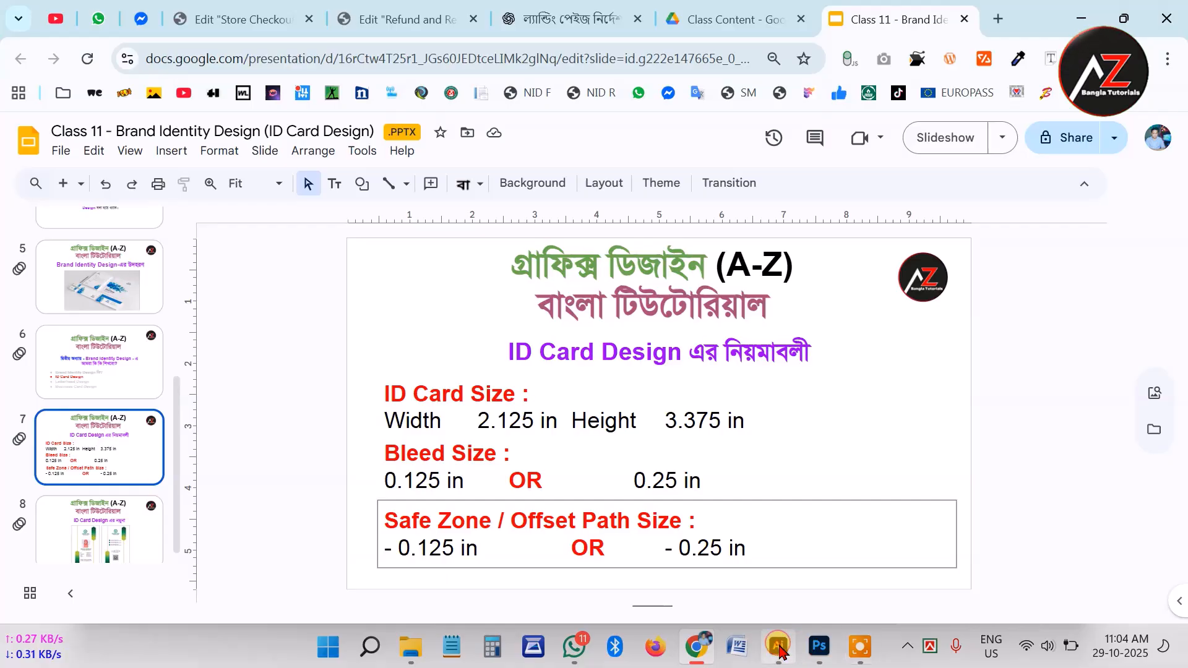
Return to Illustrator and set the new document's width to 2.125 in, following the ID card size slide
left_click(779, 647)
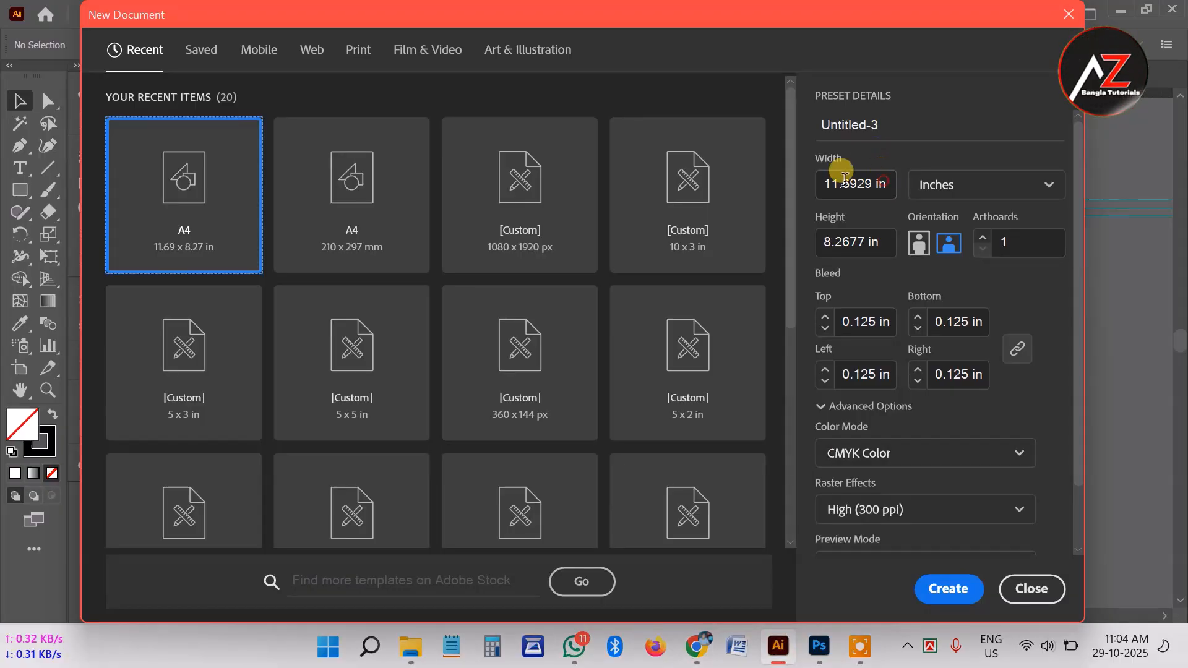
left_click(854, 186)
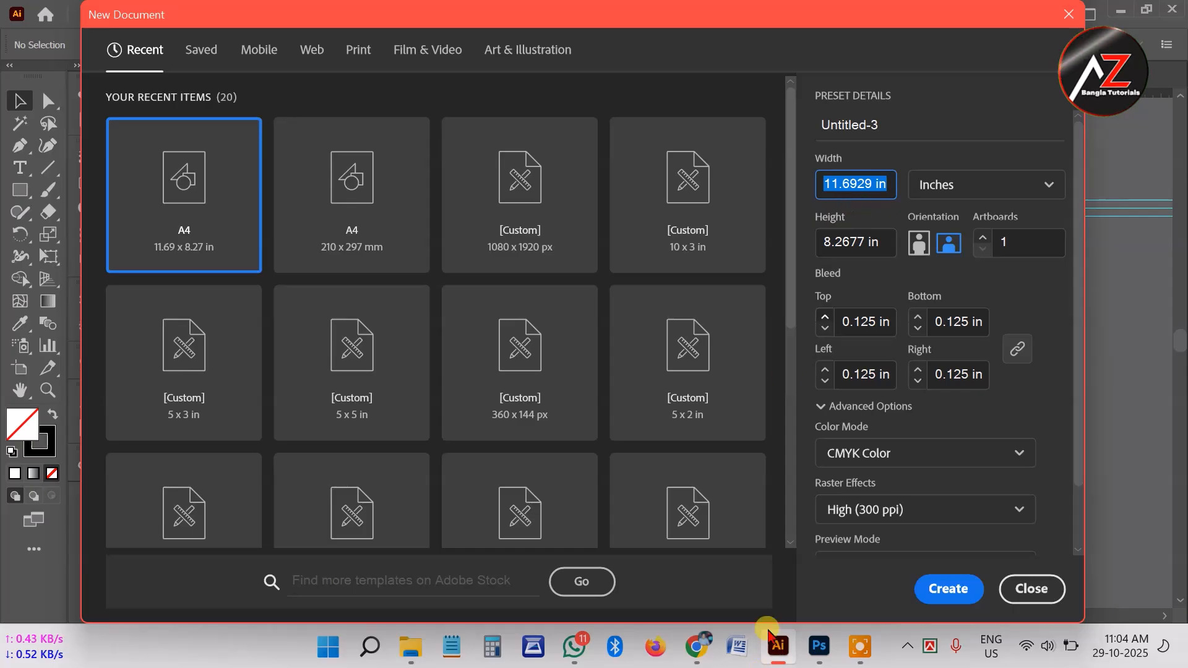
left_click(697, 657)
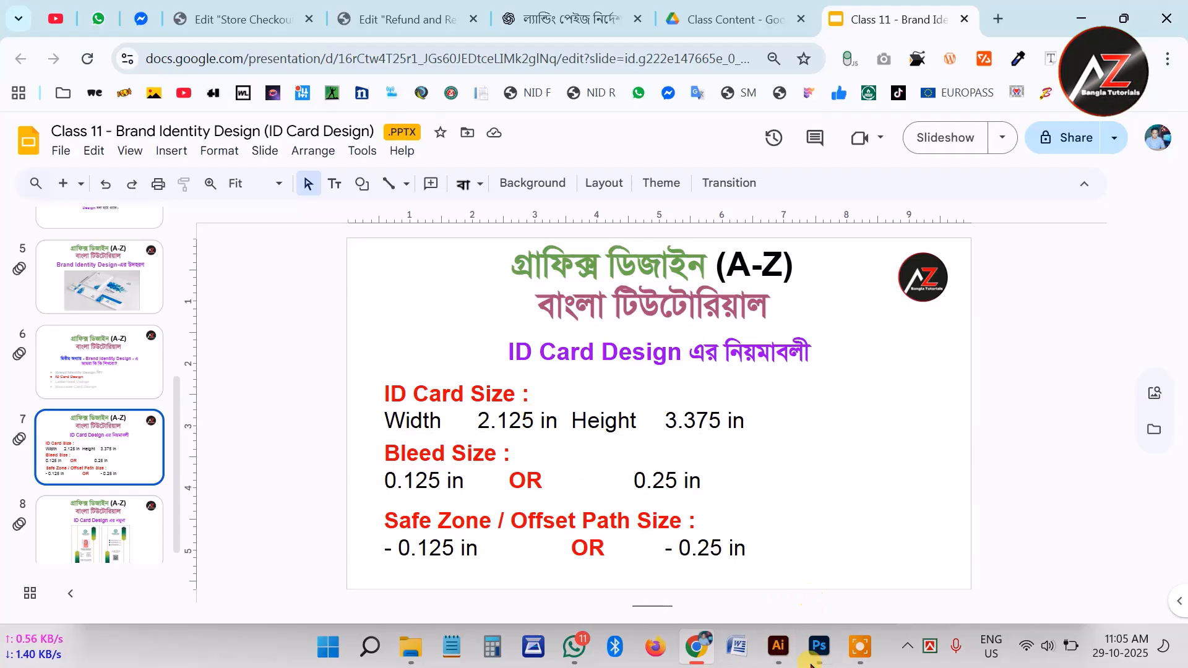
left_click(779, 647)
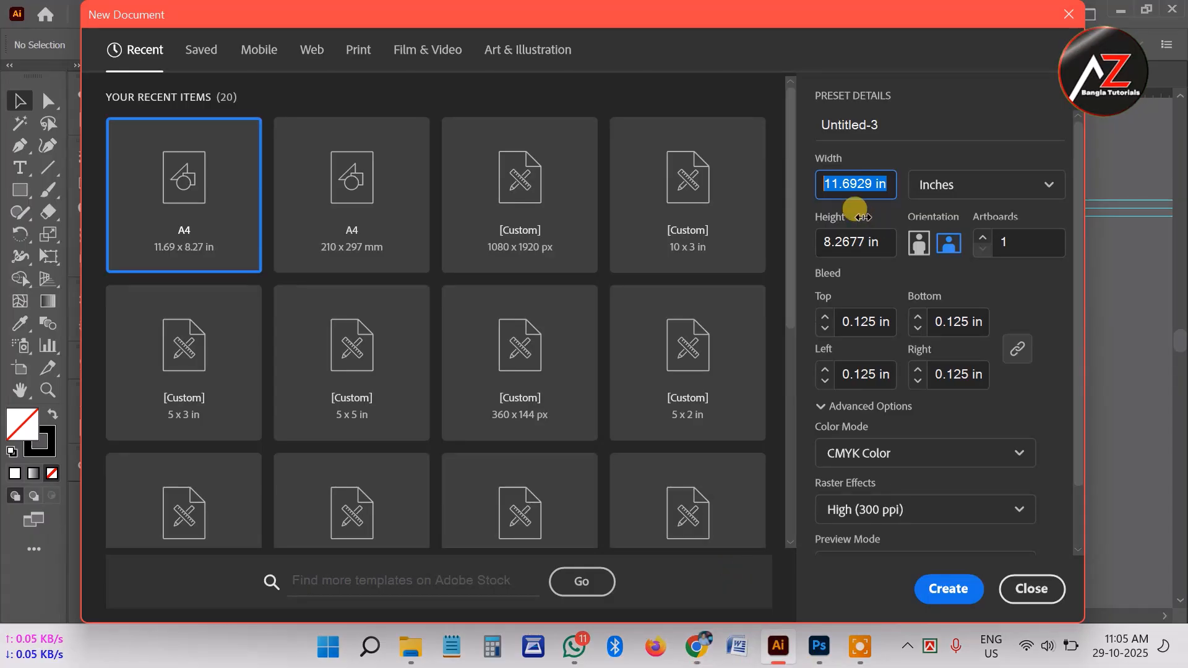
type("2.125")
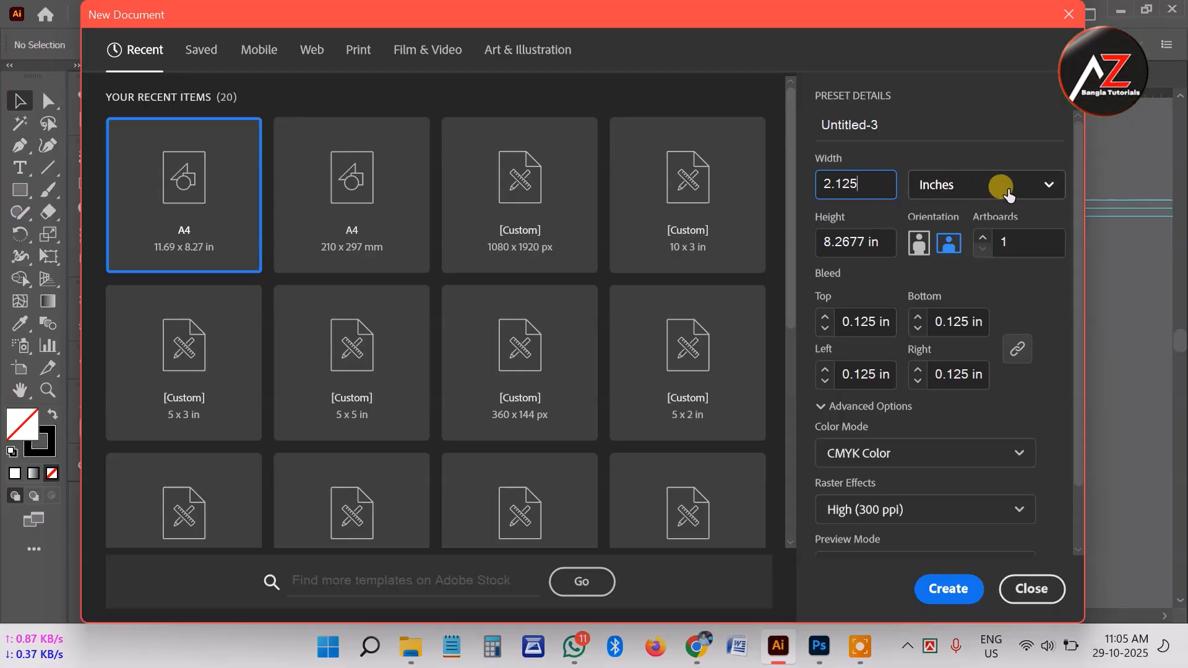
Set the new document's height to 3.375 in, checking the ID card size slide in Chrome for the value
left_click(877, 243)
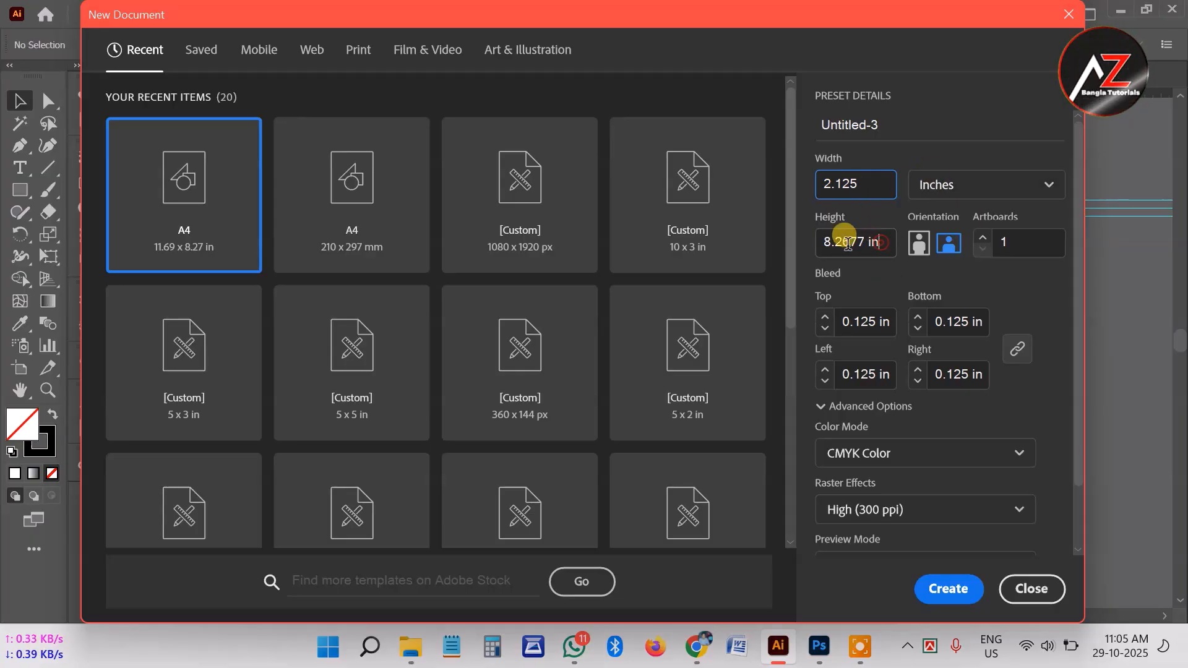
double_click(848, 243)
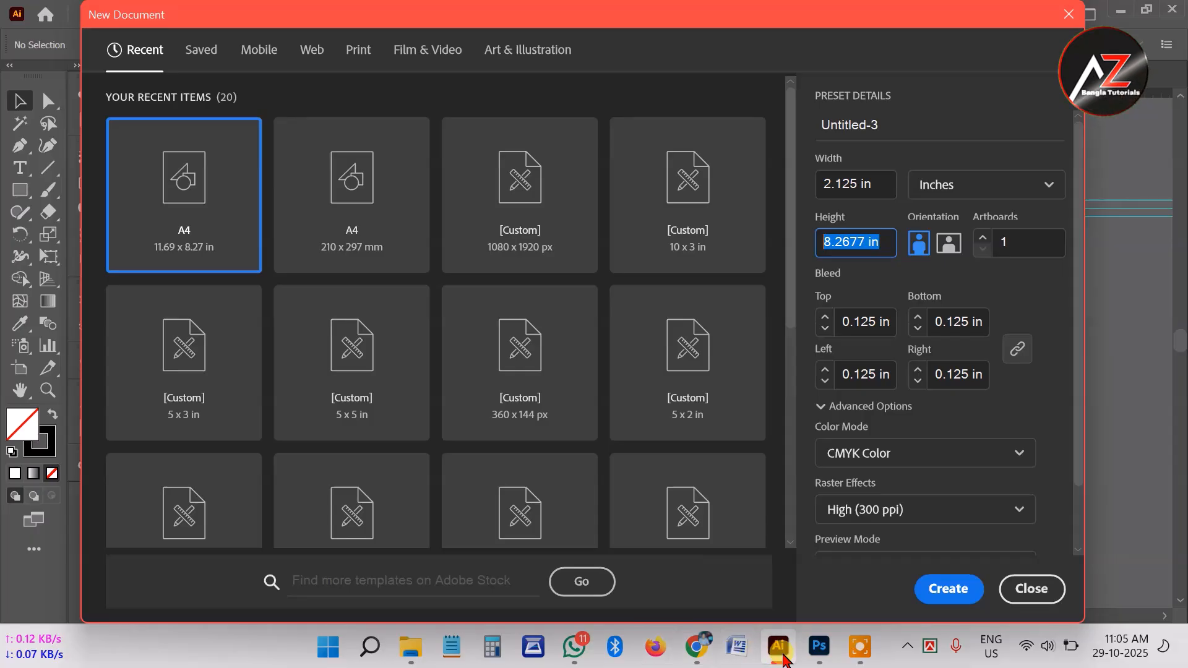
left_click(701, 650)
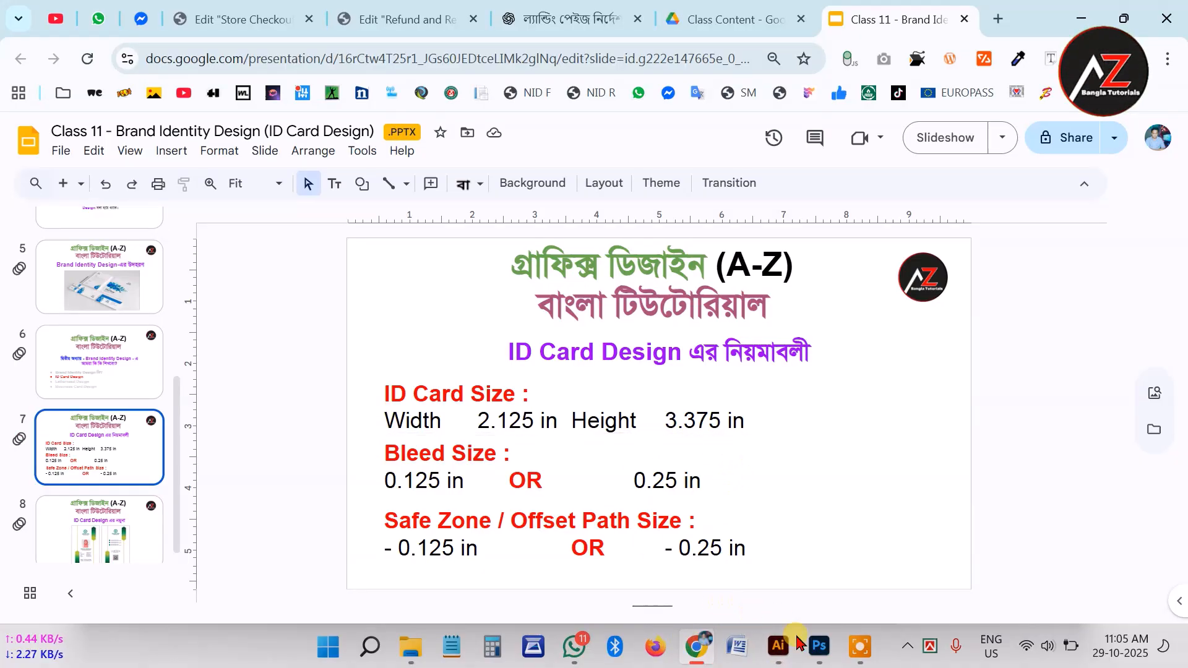
left_click(779, 647)
type("3")
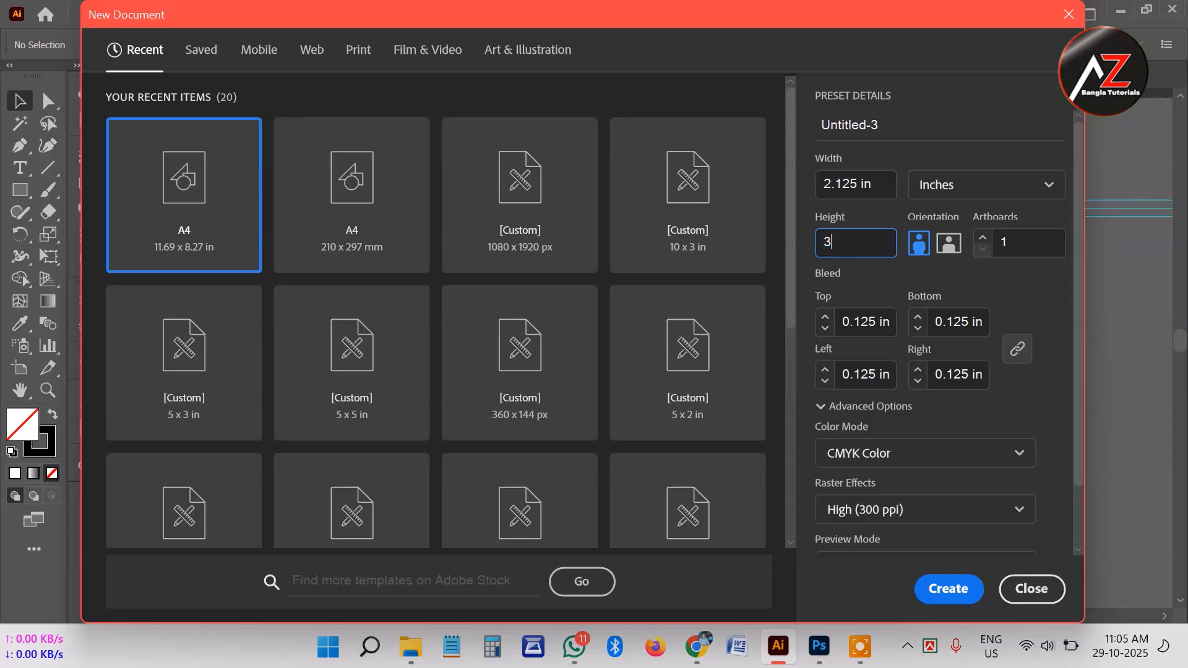
type(".375")
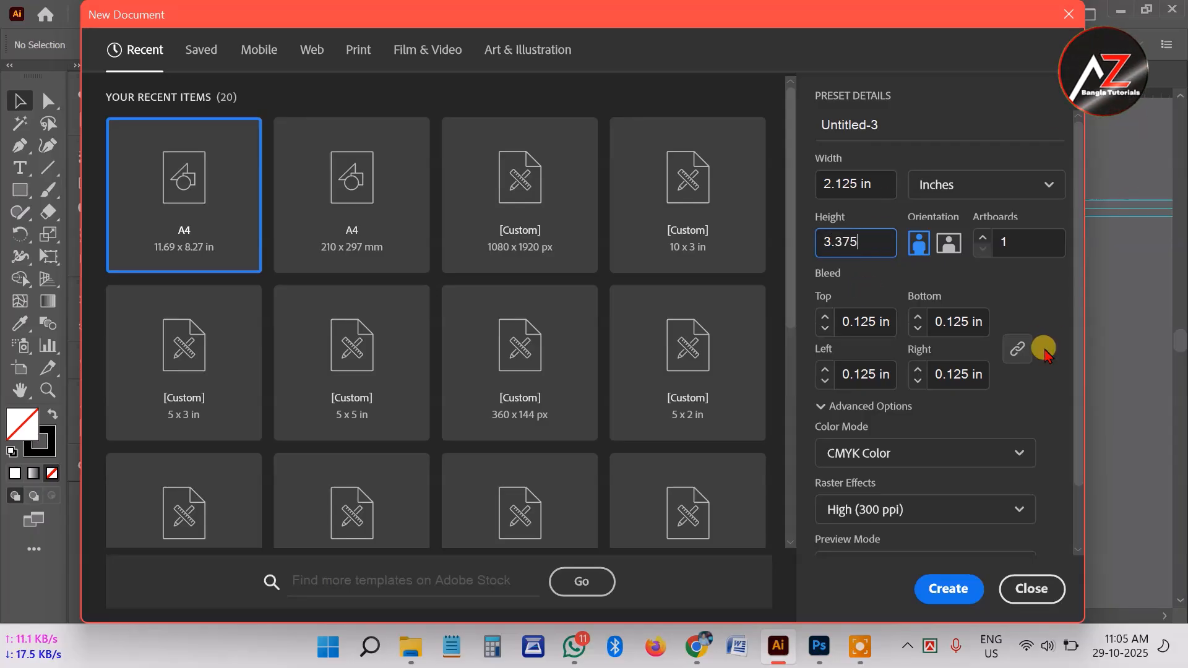
left_click_drag(495, 1, 518, 32)
left_click(870, 263)
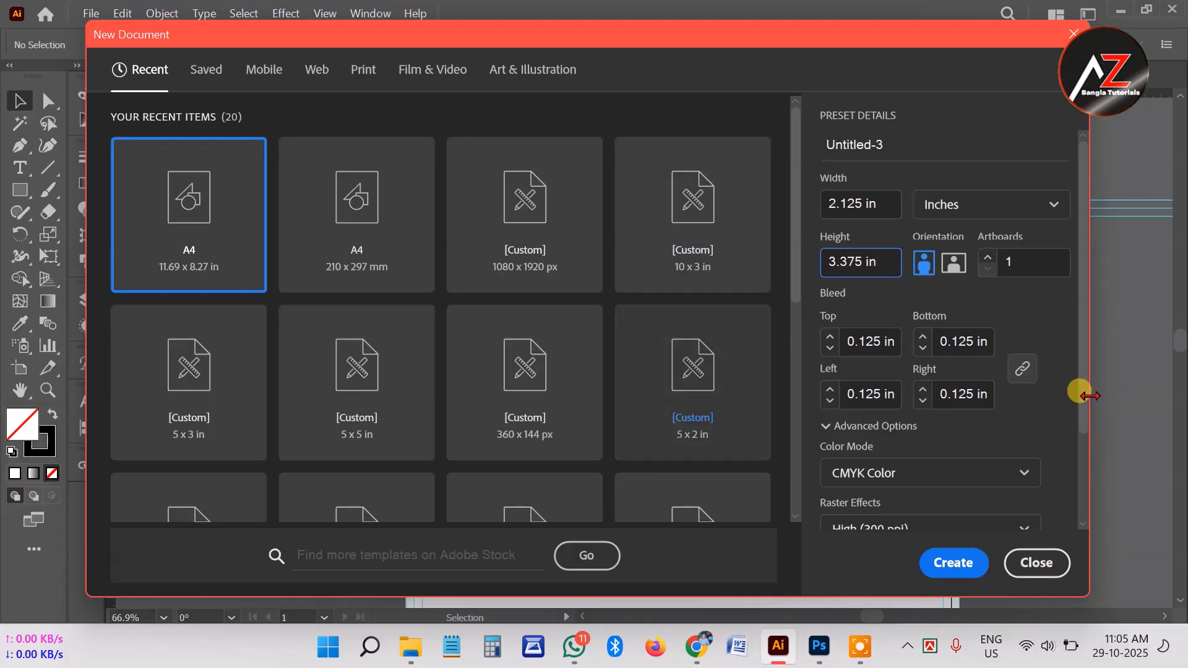
Switch to Chrome, search Google for "Graphics river" in a new tab, and open the GraphicRiver website
left_click(695, 658)
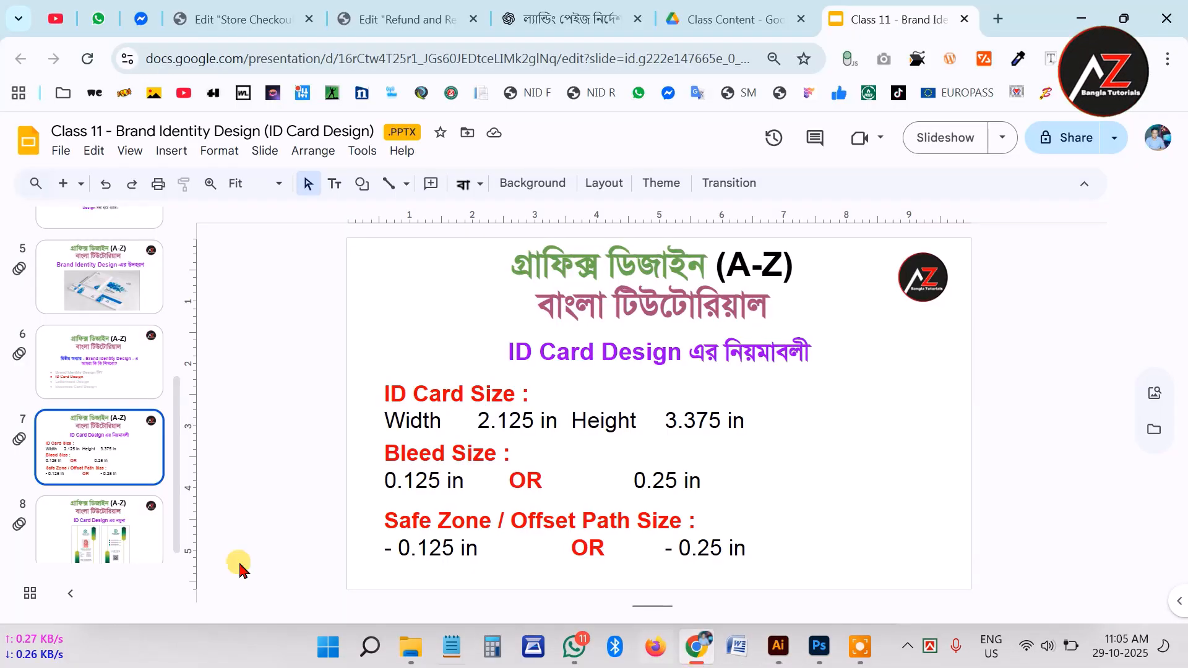
left_click(997, 19)
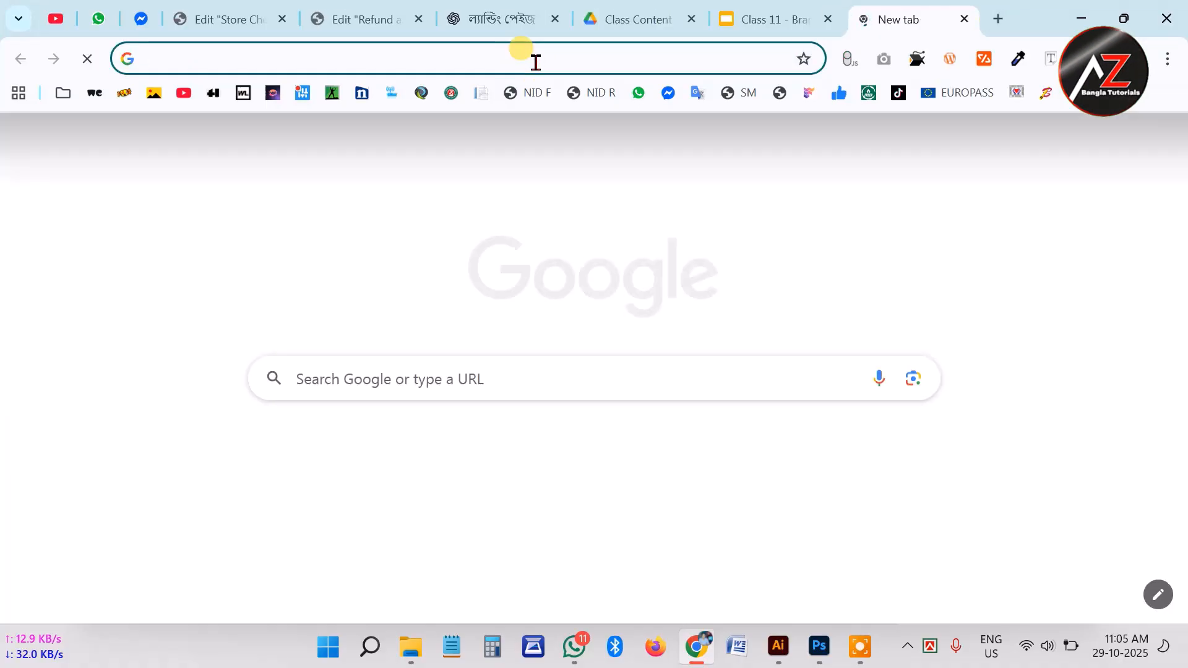
left_click(536, 62)
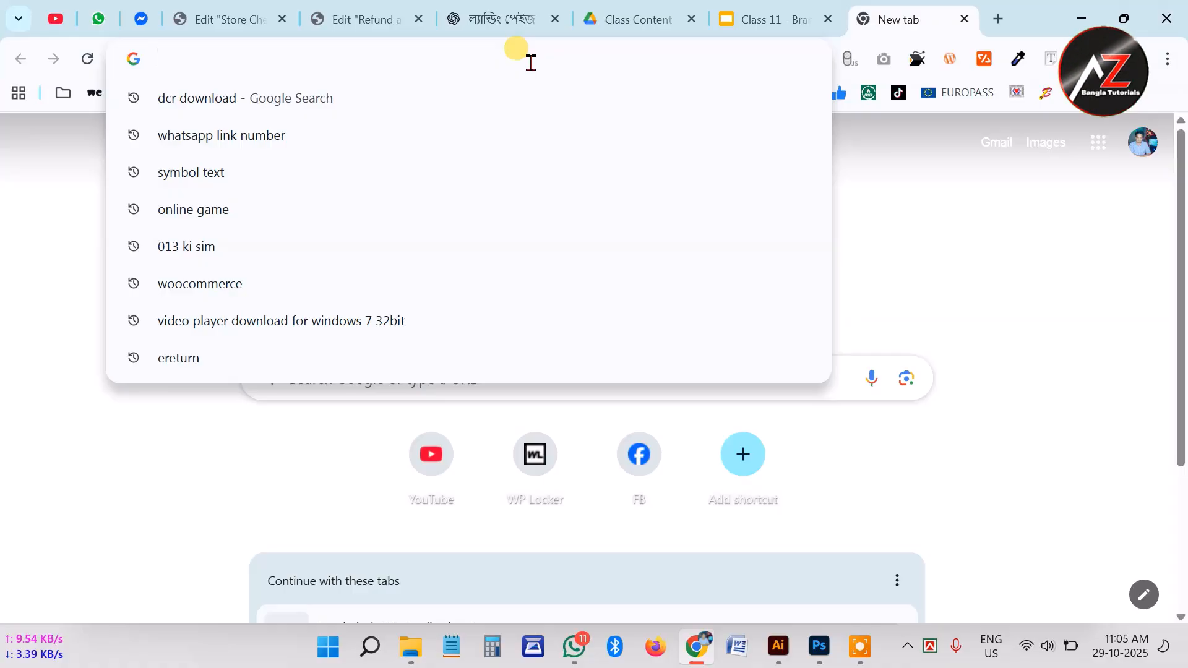
type("Gra")
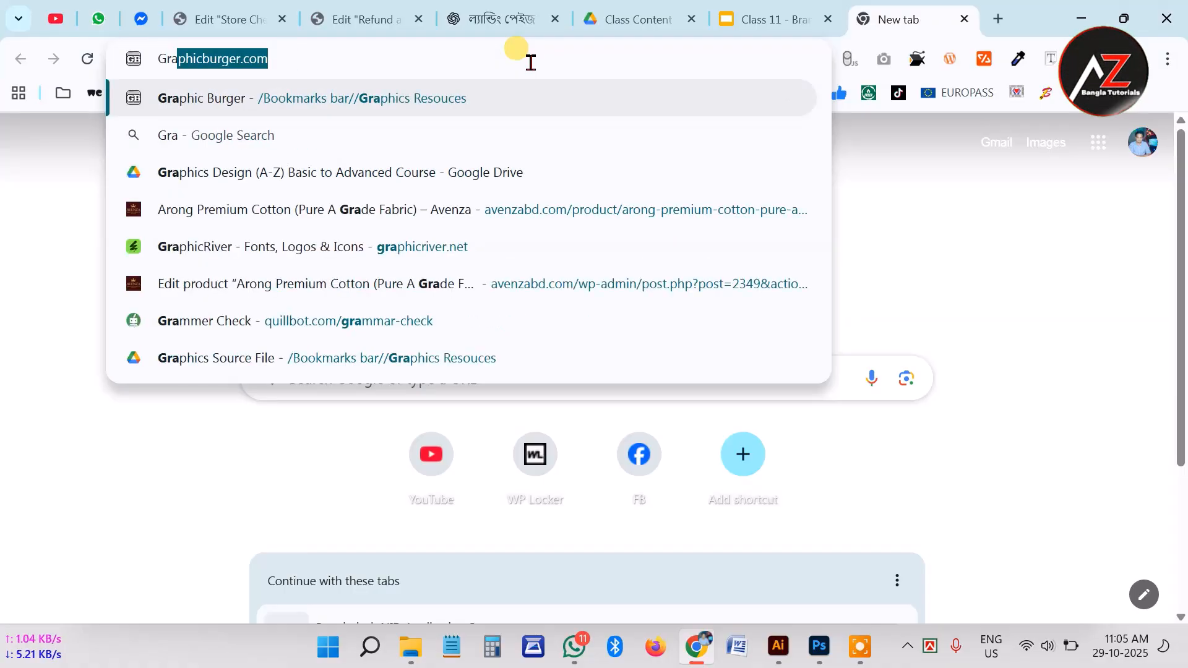
type("phics ri")
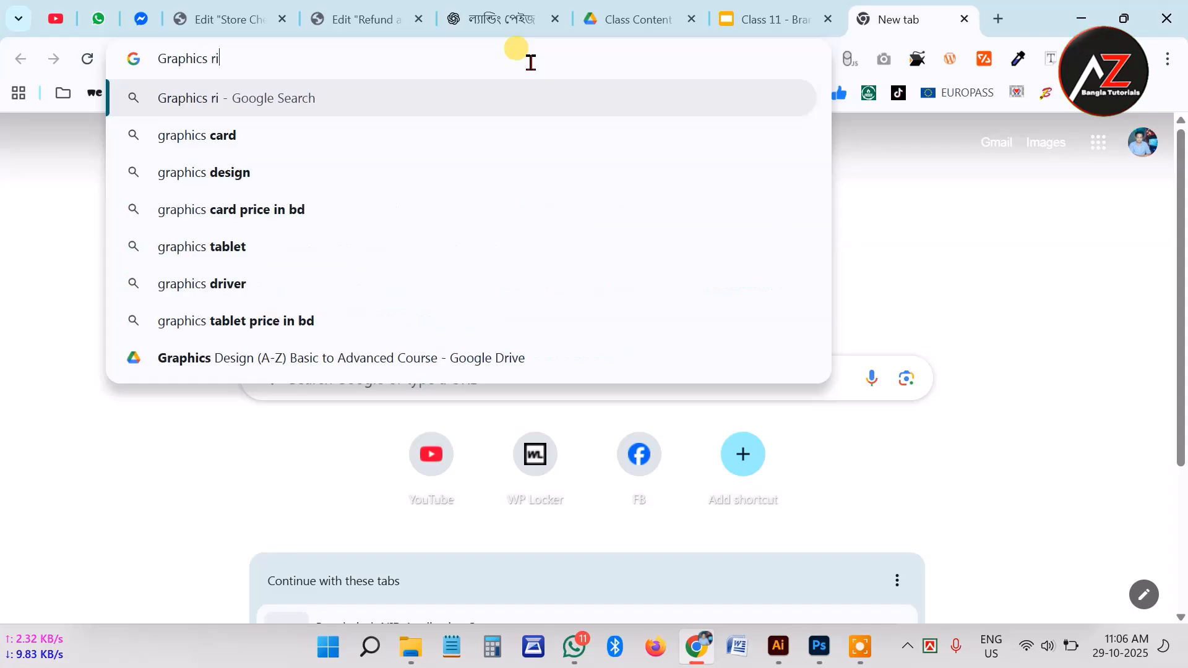
type("ver")
key("Return")
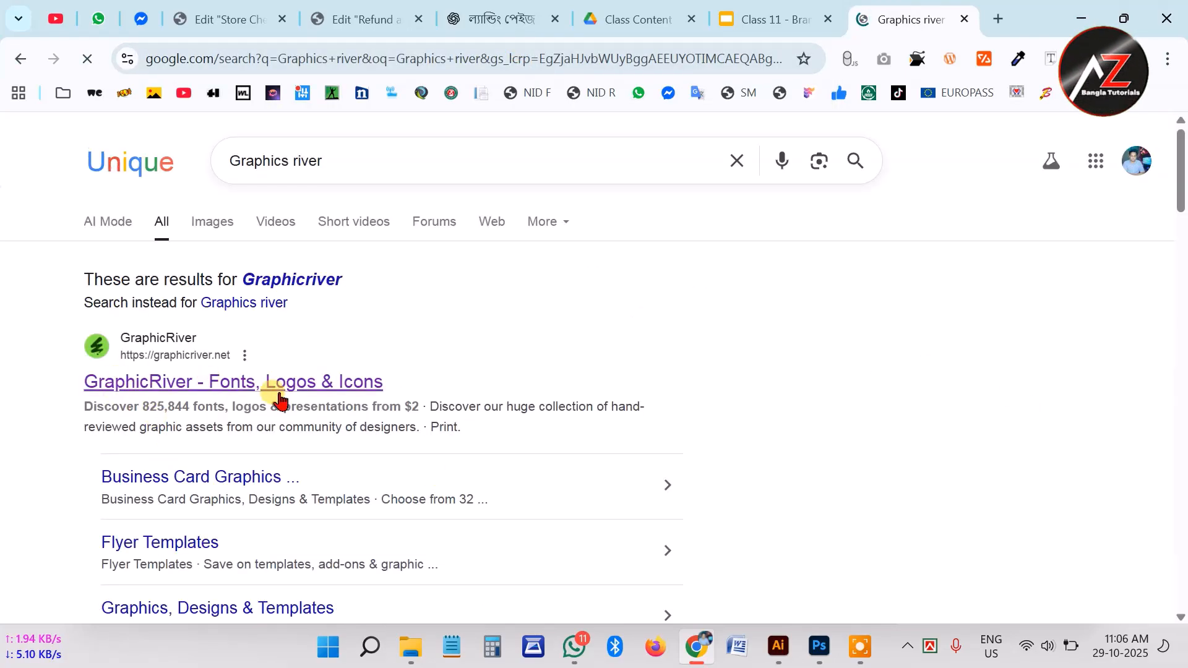
left_click(270, 394)
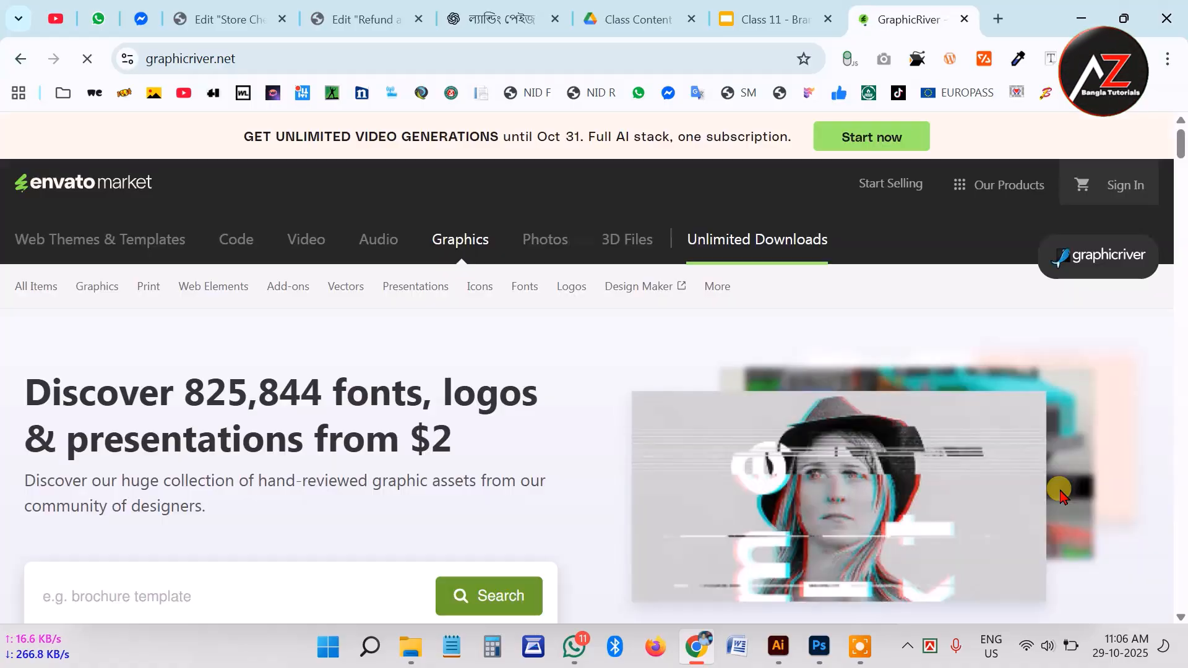
Search GraphicRiver for "ID card" designs
scroll(151, 533, "down", 2)
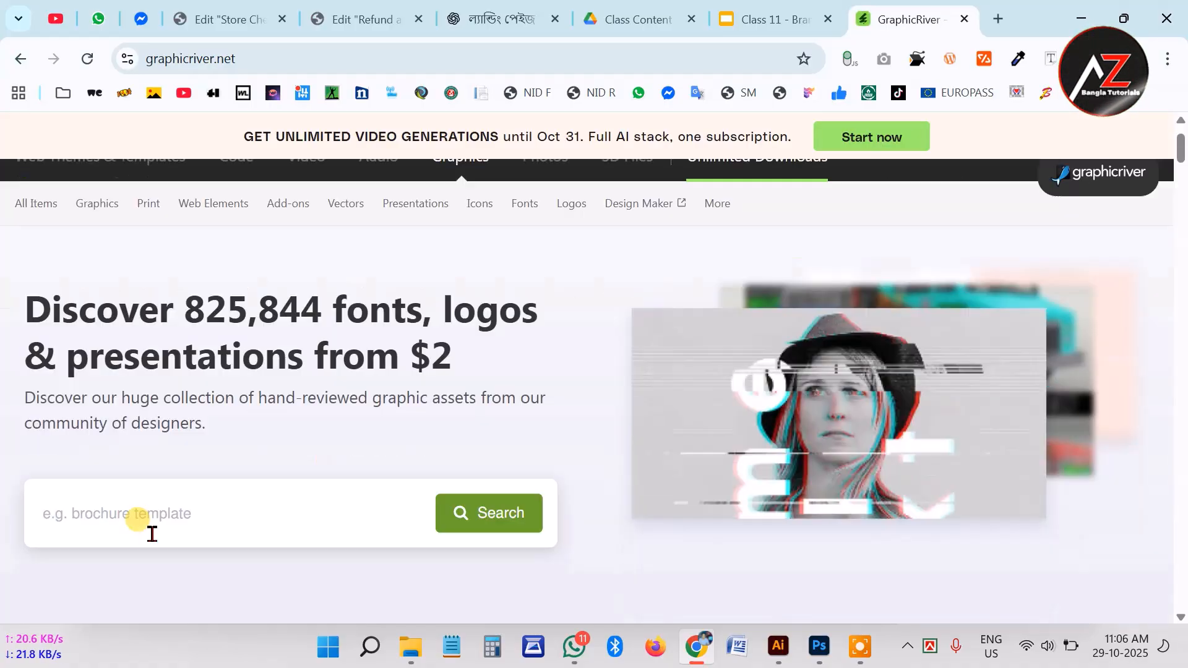
left_click(164, 505)
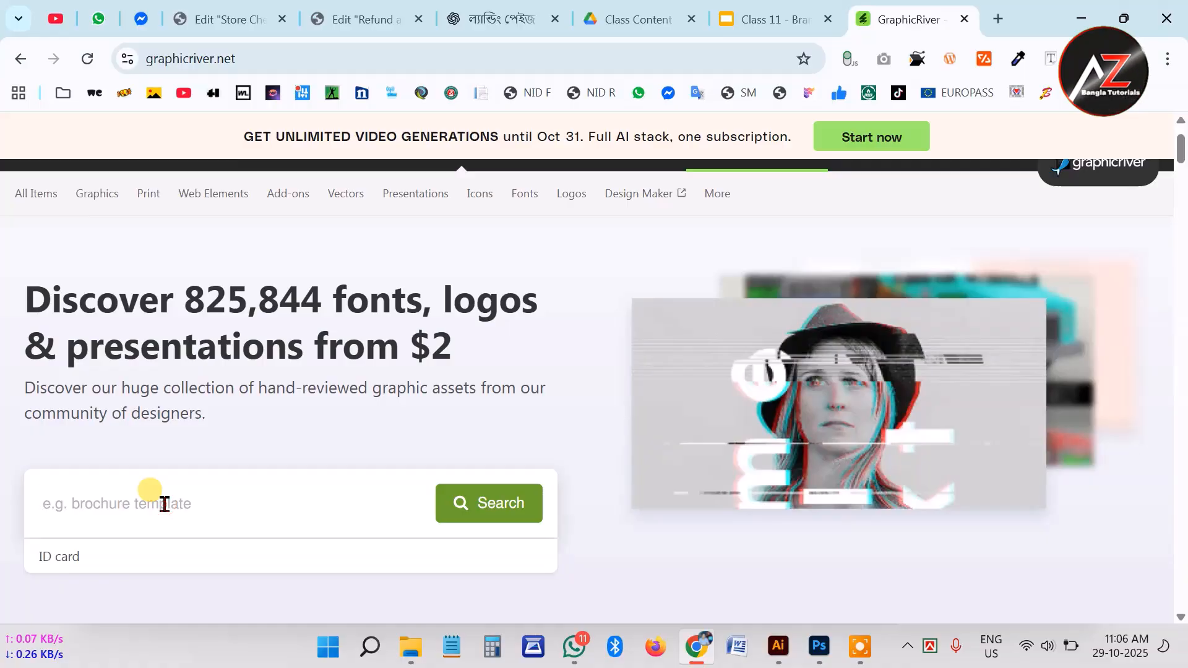
left_click(213, 557)
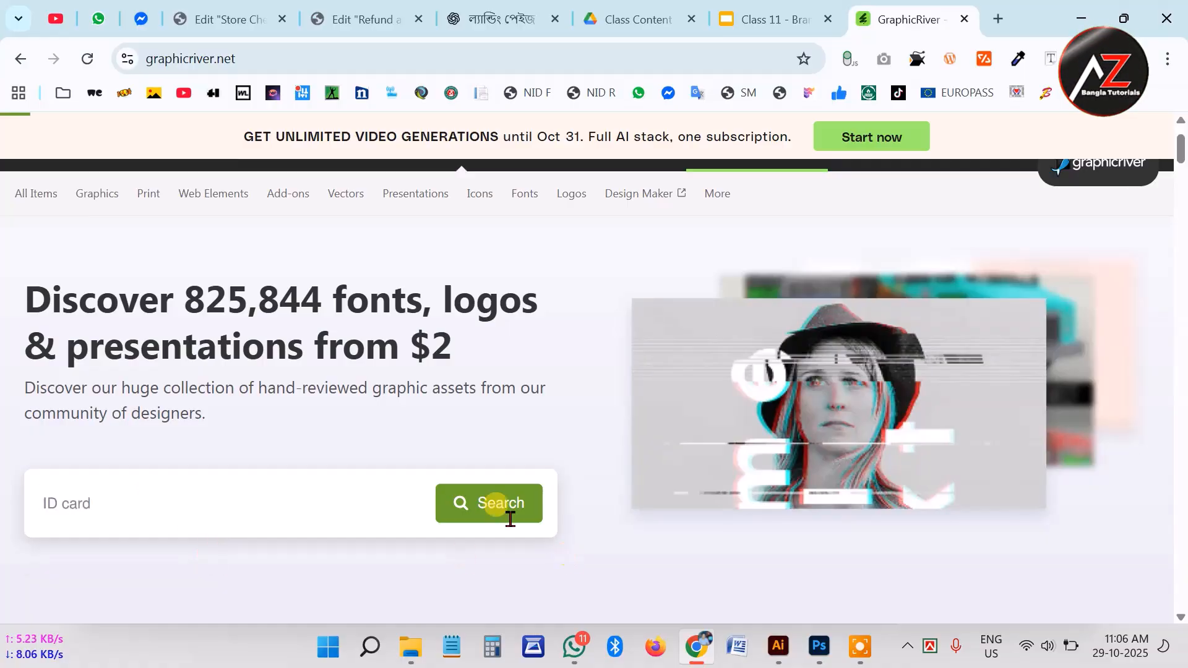
left_click(495, 509)
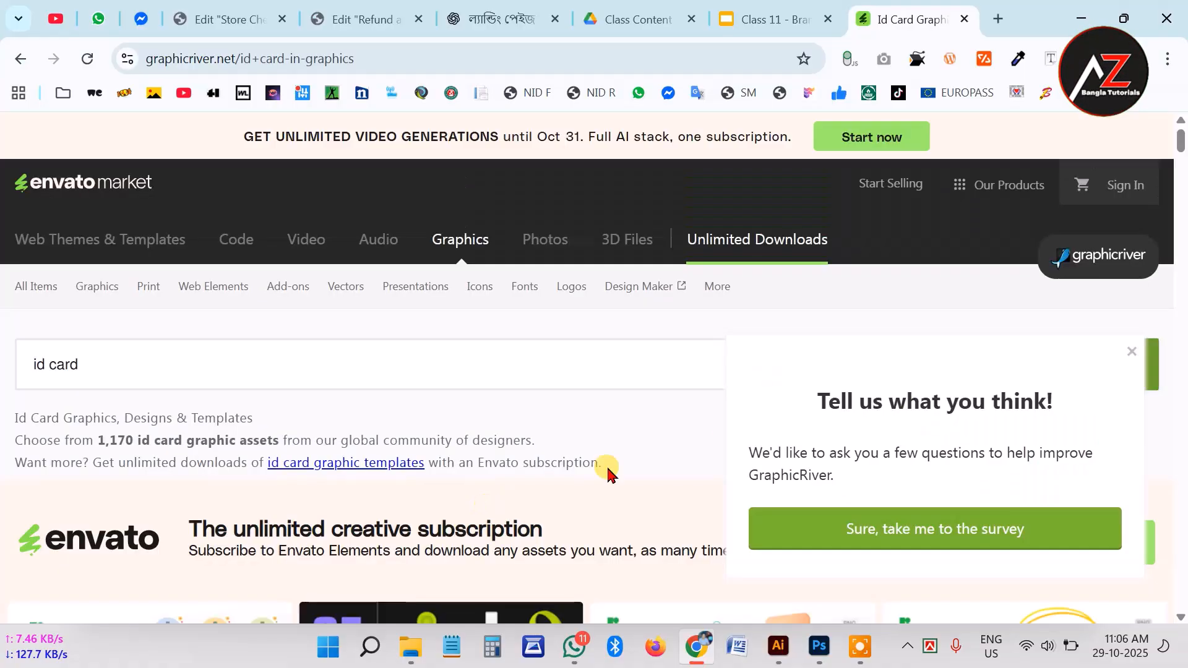
Dismiss the survey prompt, browse the ID card results for design references, and open the Office ID Card item by Graphstates
scroll(451, 501, "down", 8)
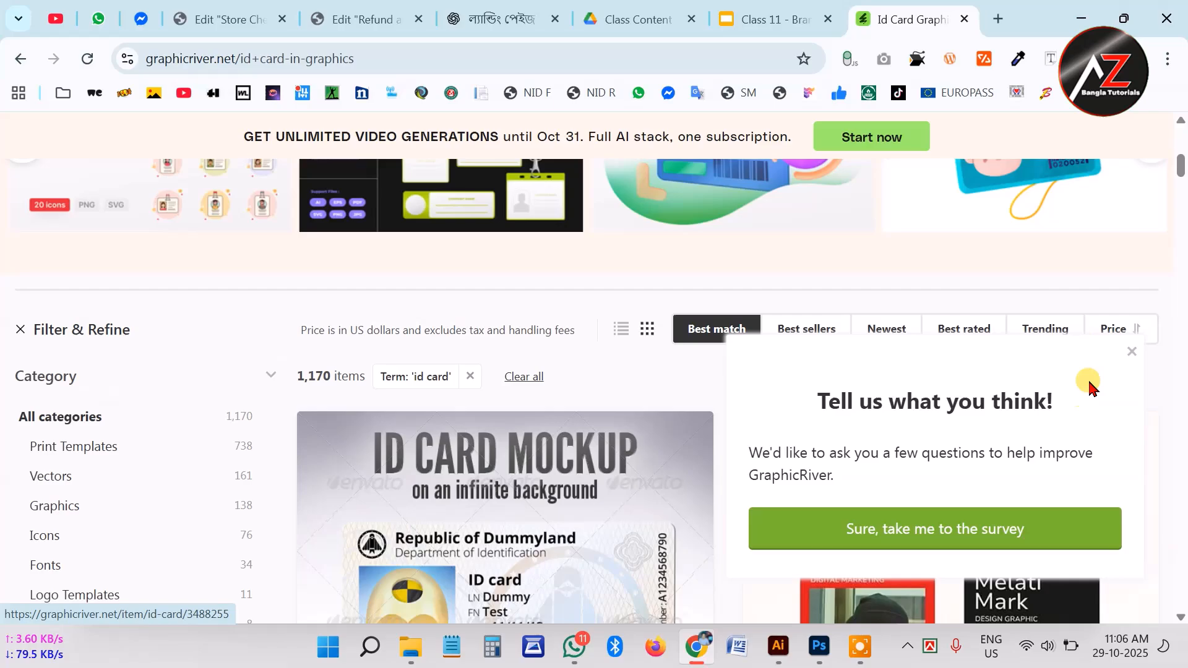
left_click(1132, 351)
scroll(774, 474, "down", 5)
scroll(972, 364, "down", 15)
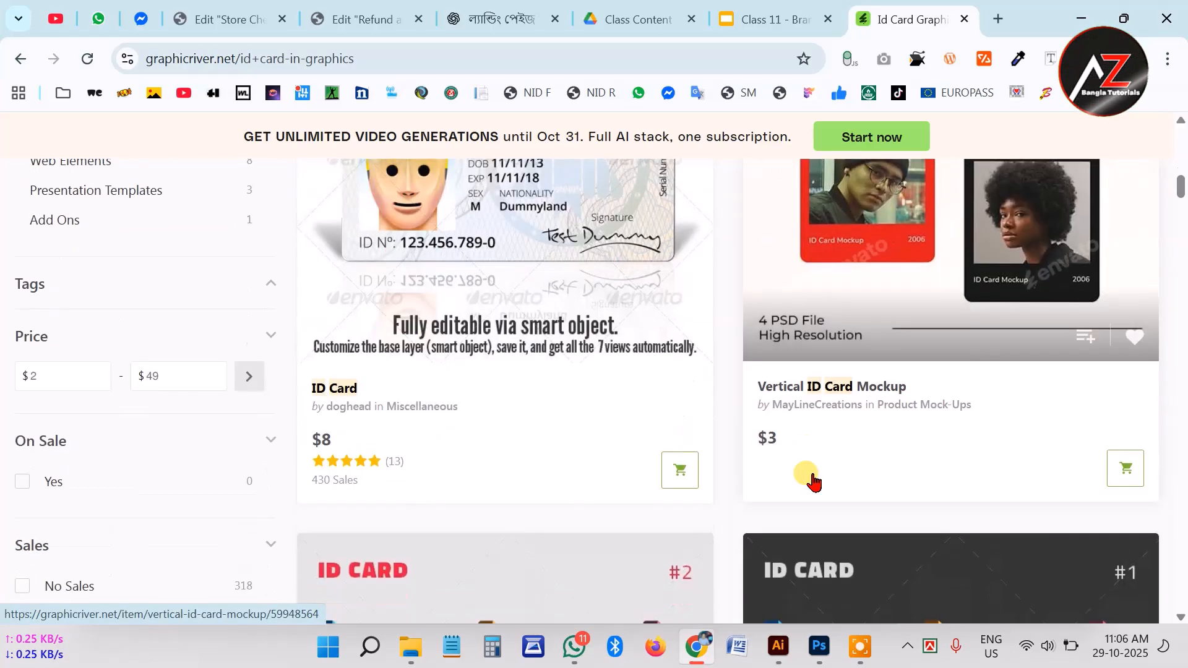
scroll(1042, 464, "down", 3)
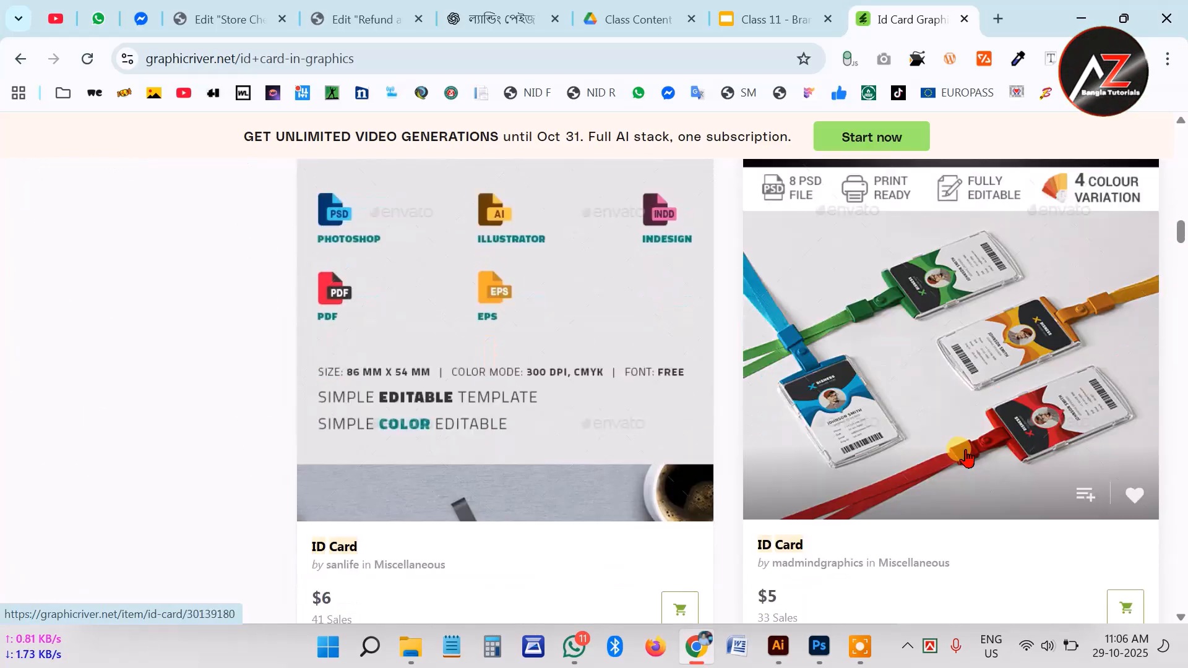
scroll(900, 313, "down", 7)
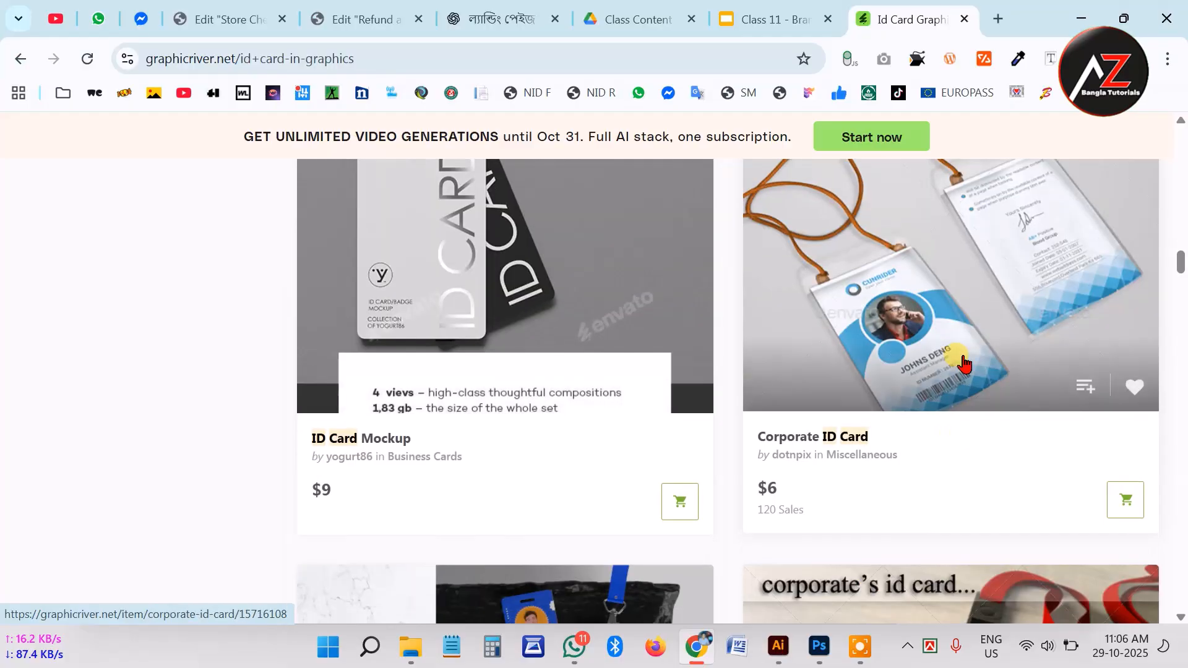
scroll(964, 364, "down", 15)
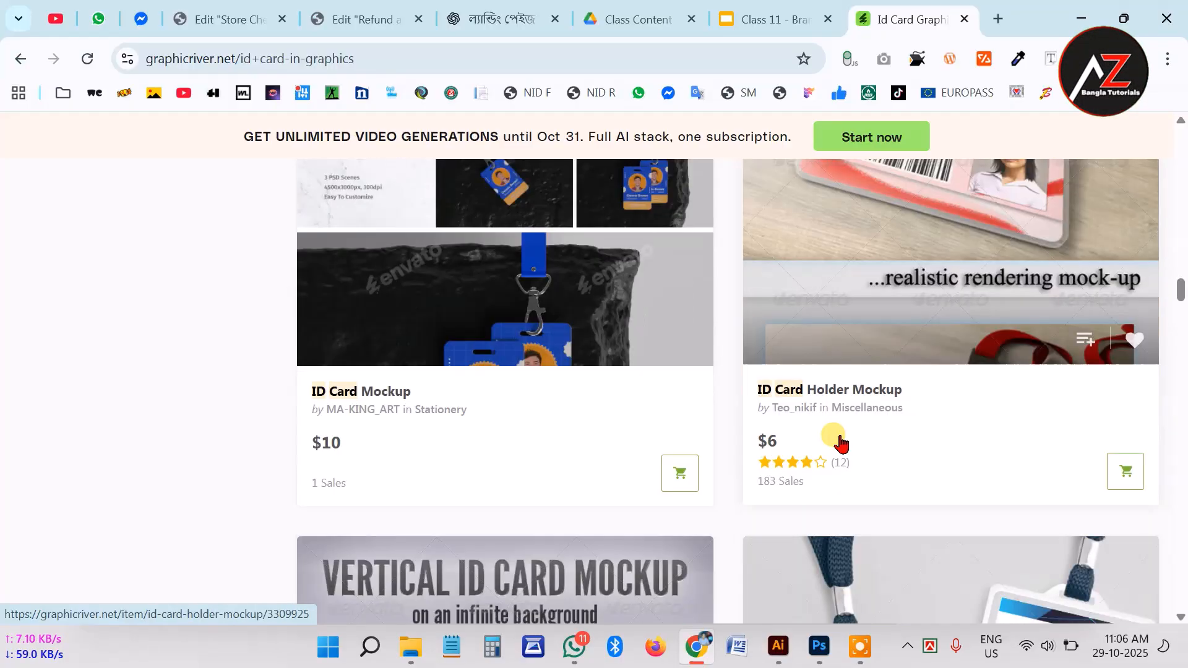
scroll(984, 424, "down", 12)
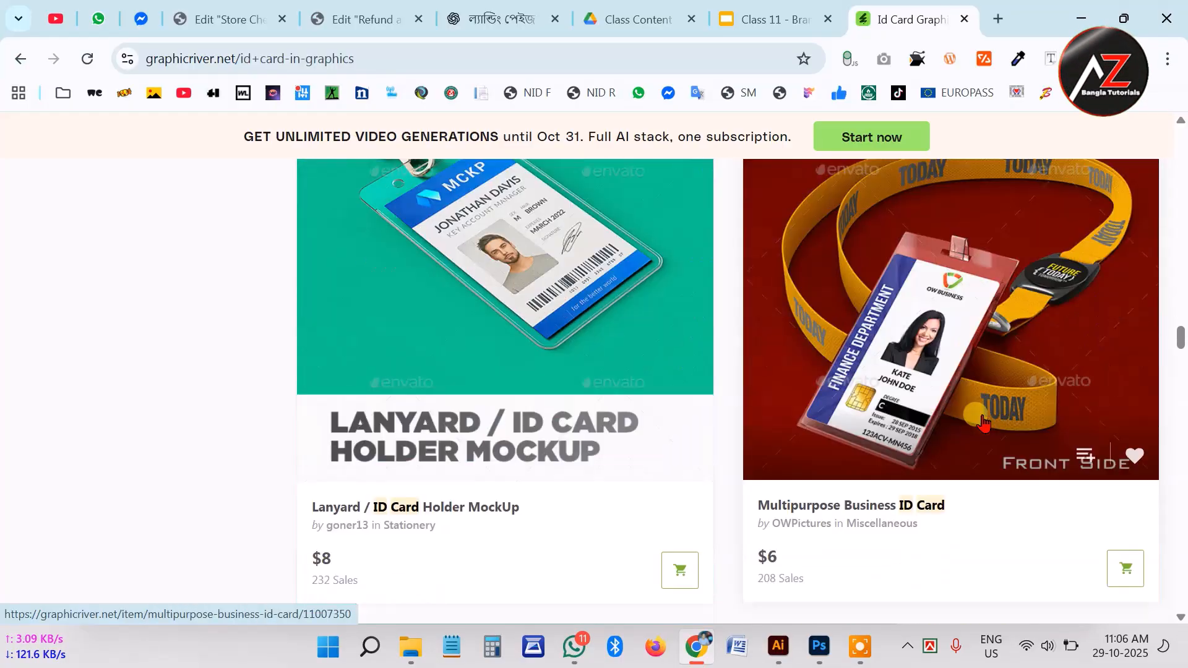
scroll(984, 424, "down", 10)
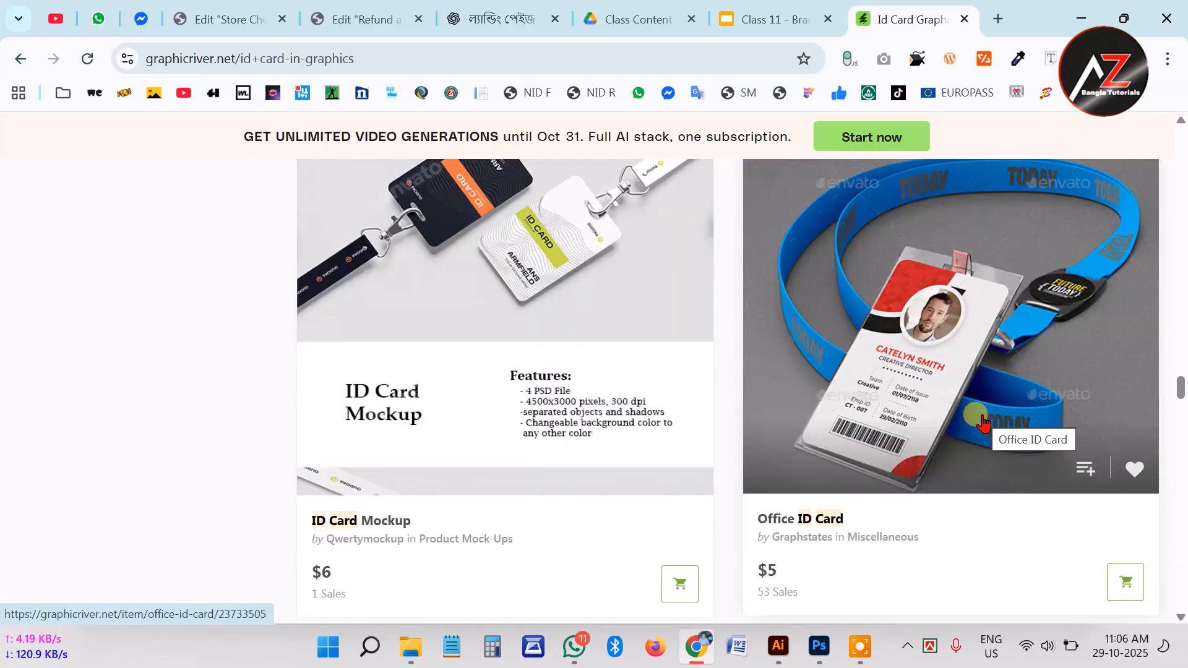
scroll(984, 423, "down", 5)
scroll(984, 424, "up", 10)
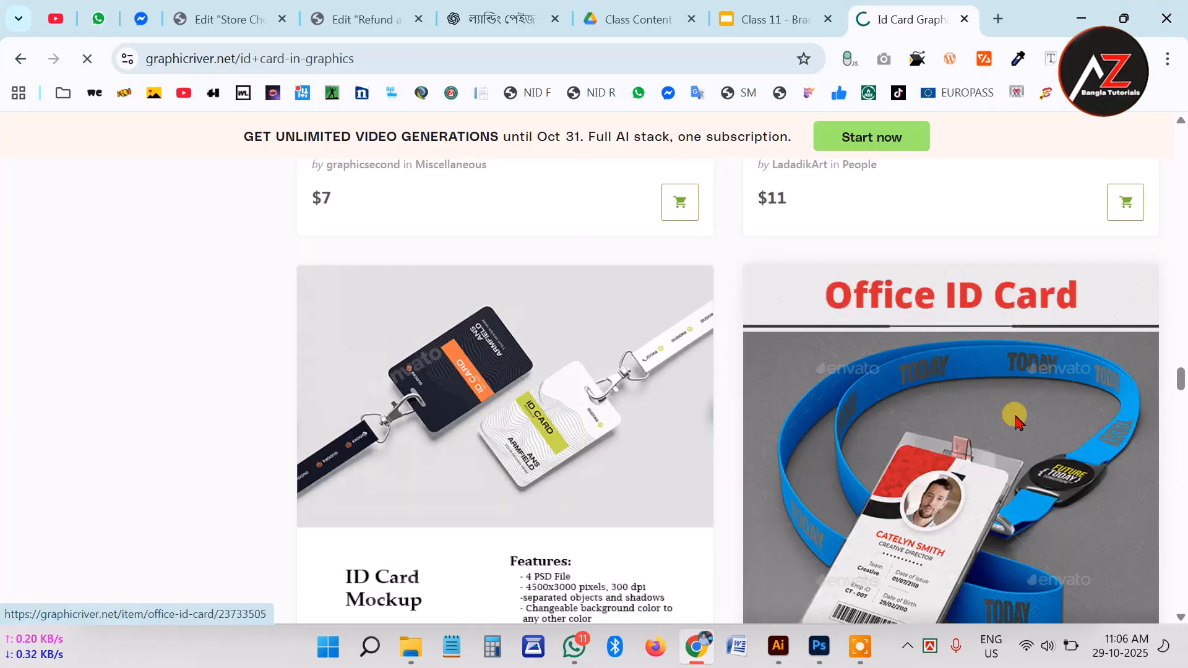
Read the Office ID Card item's description, checking the card dimensions and bleed in its feature list
scroll(97, 454, "down", 5)
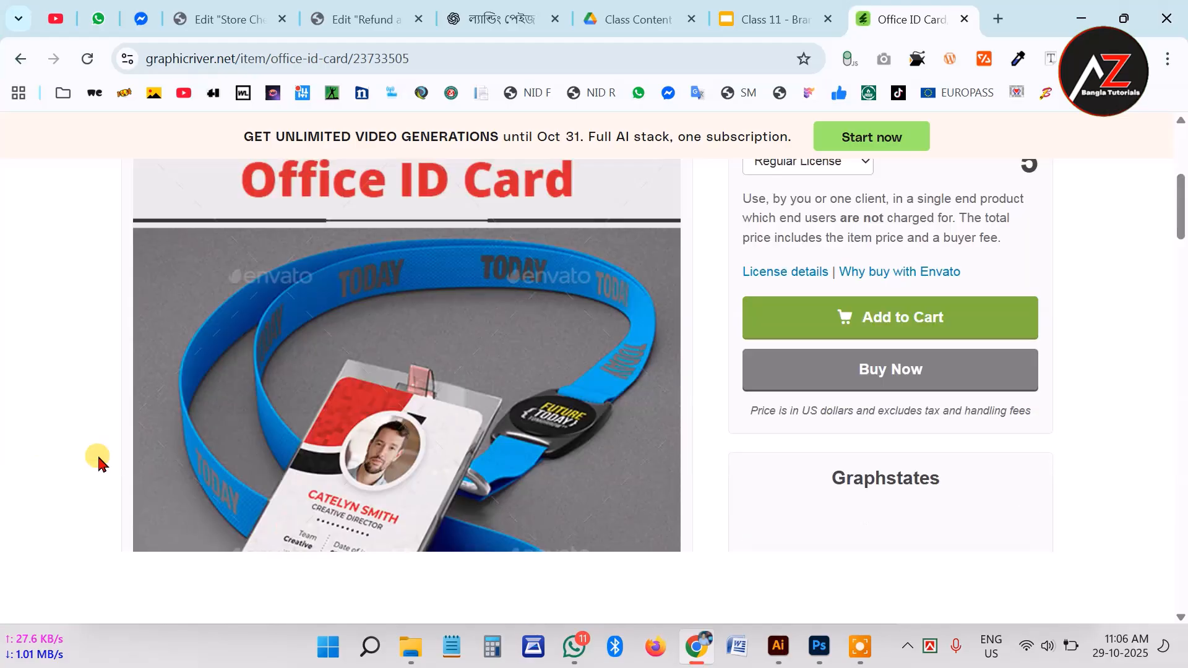
scroll(99, 459, "down", 20)
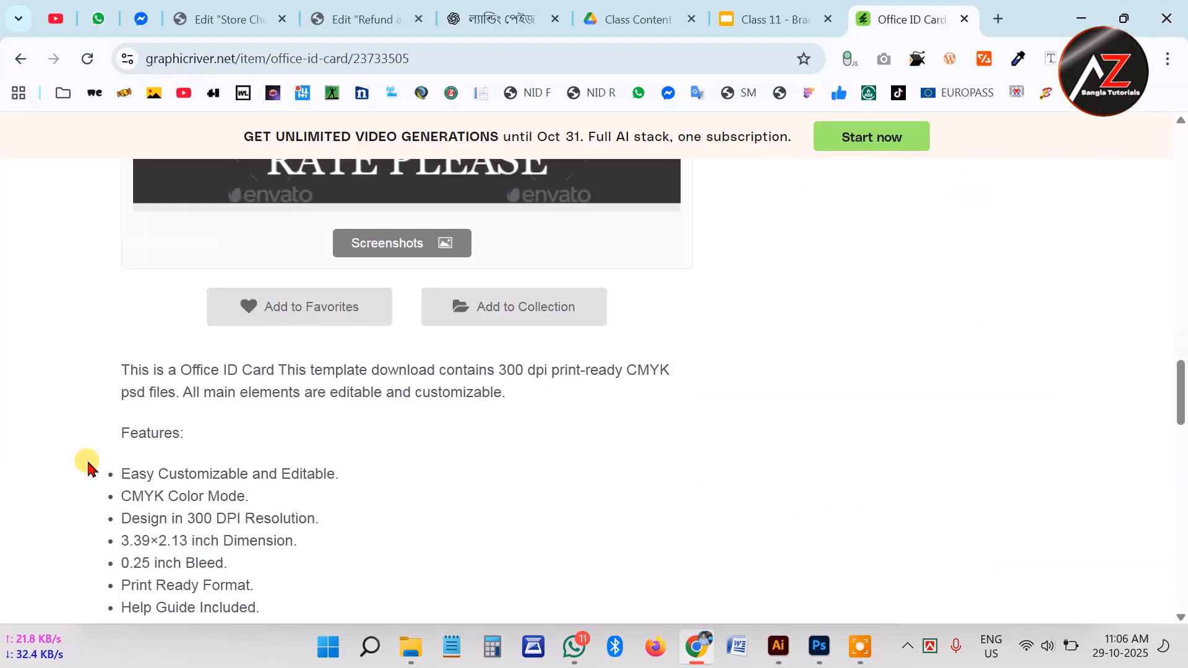
scroll(89, 465, "down", 10)
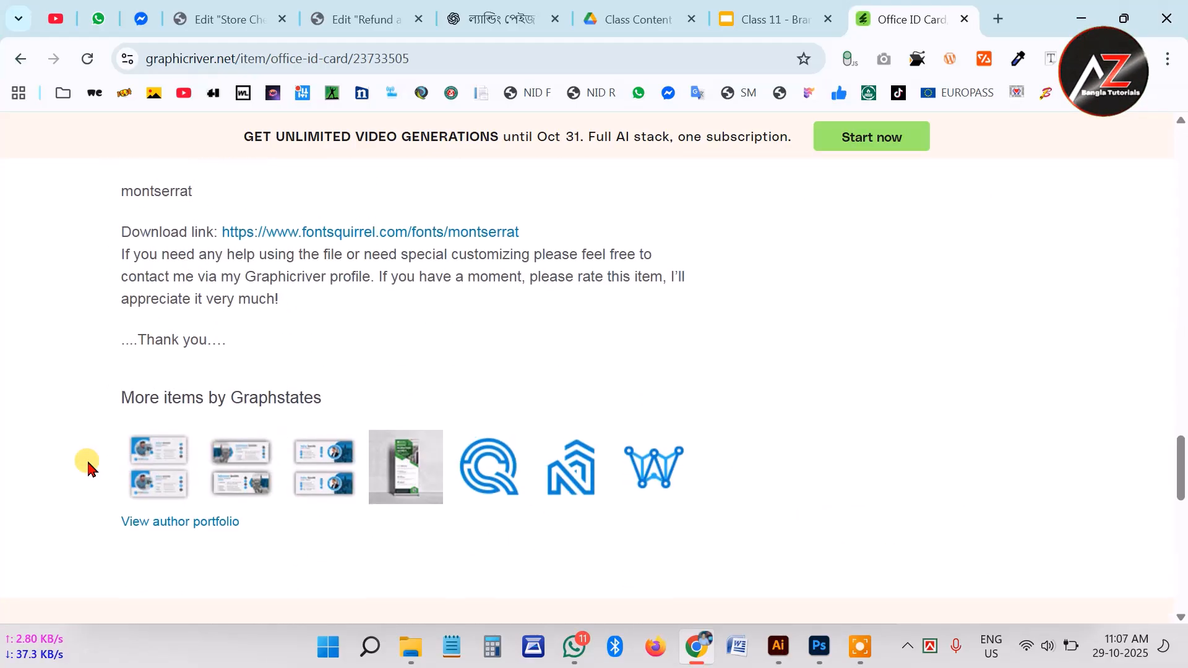
scroll(89, 466, "up", 4)
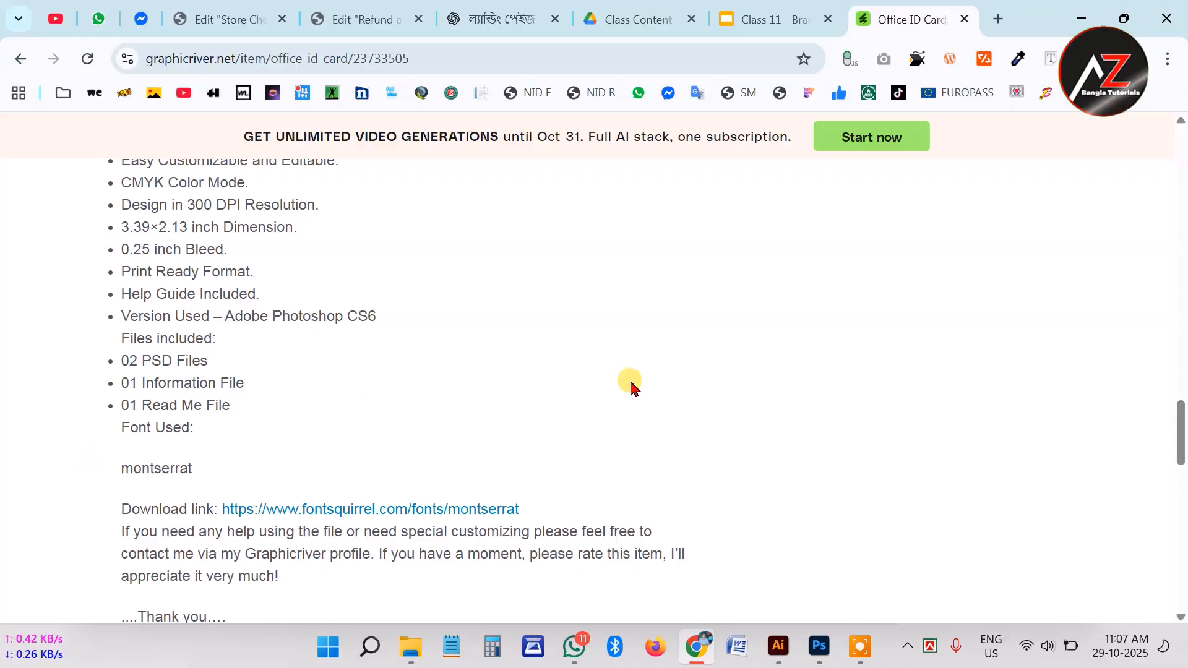
scroll(630, 385, "up", 3)
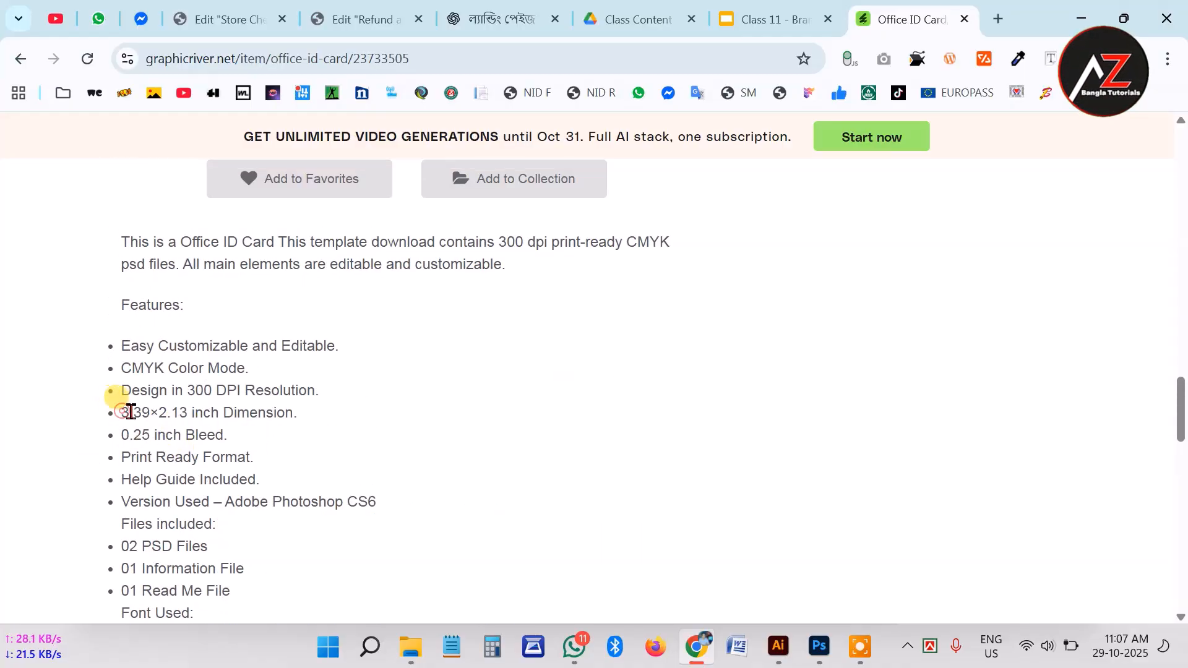
mouse_move(122, 411)
left_mouse_down()
mouse_move(194, 413)
mouse_move(121, 412)
mouse_move(103, 424)
left_mouse_up()
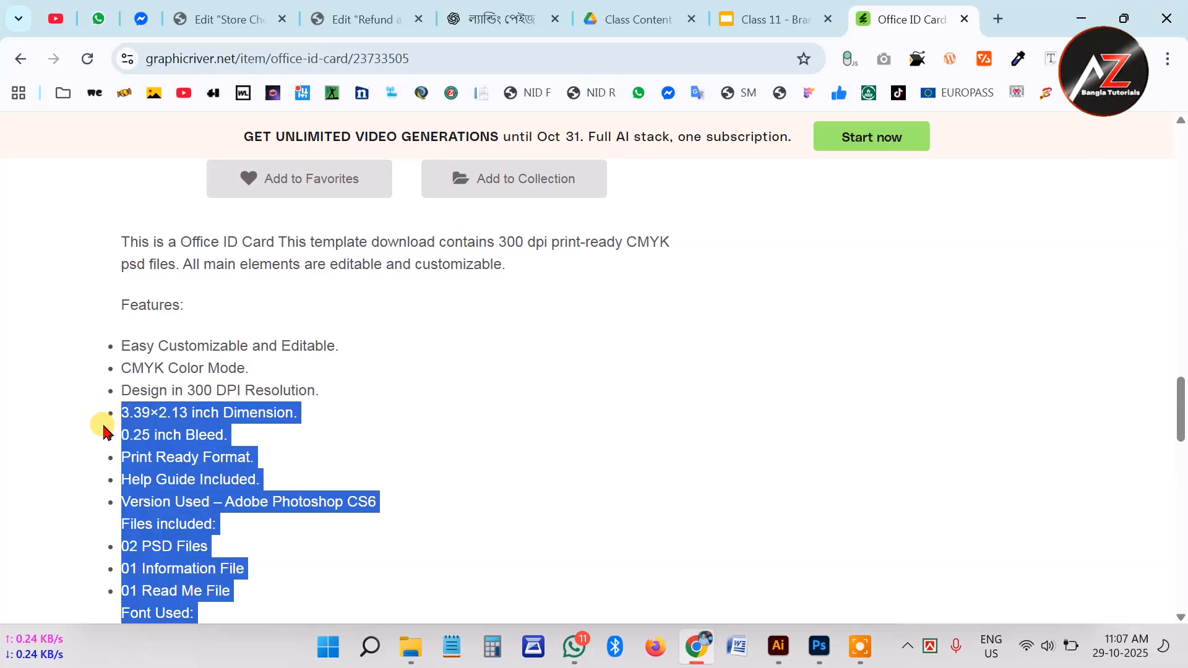
left_click(102, 423)
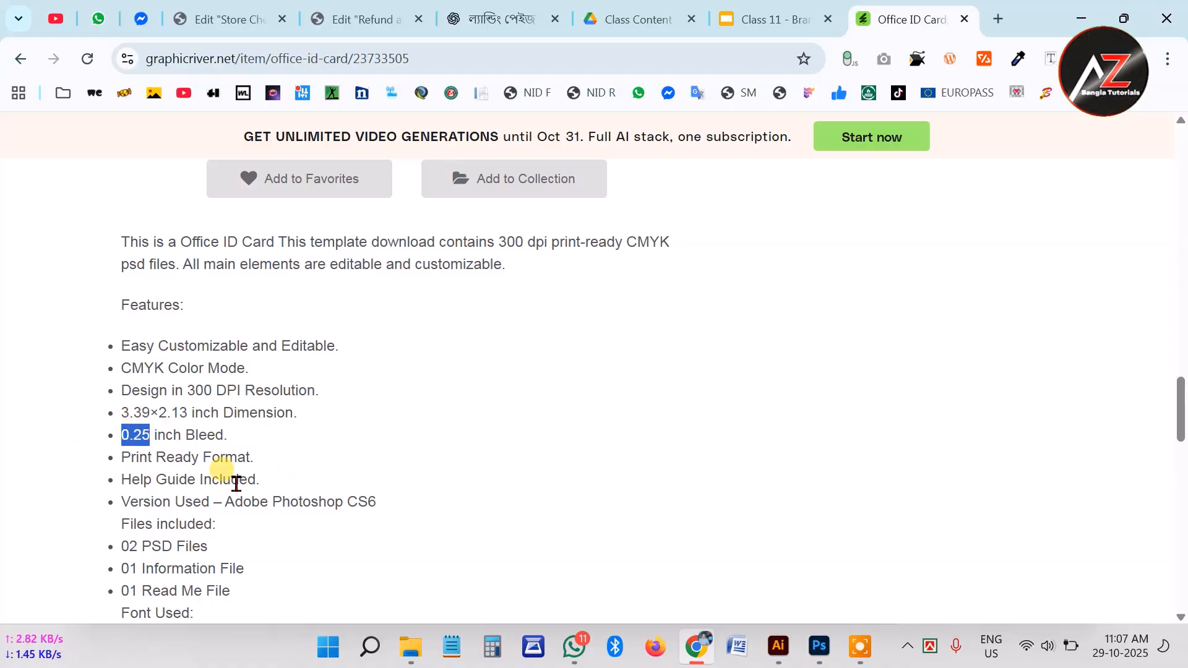
scroll(236, 483, "up", 10)
scroll(522, 332, "down", 7)
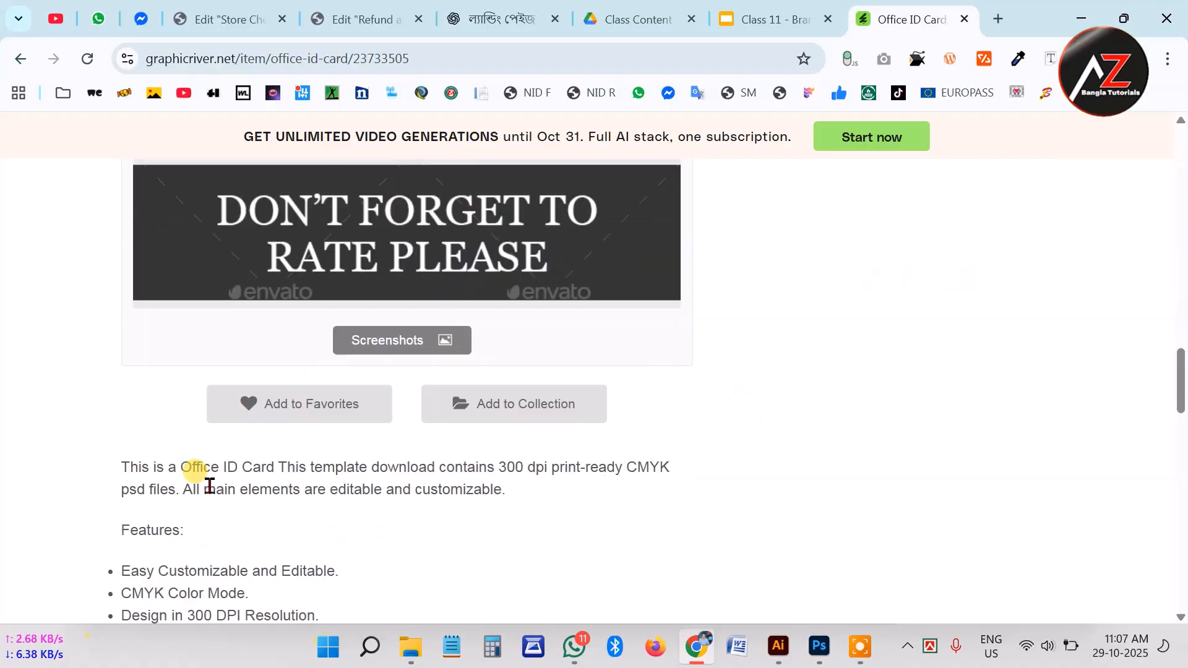
scroll(209, 485, "down", 6)
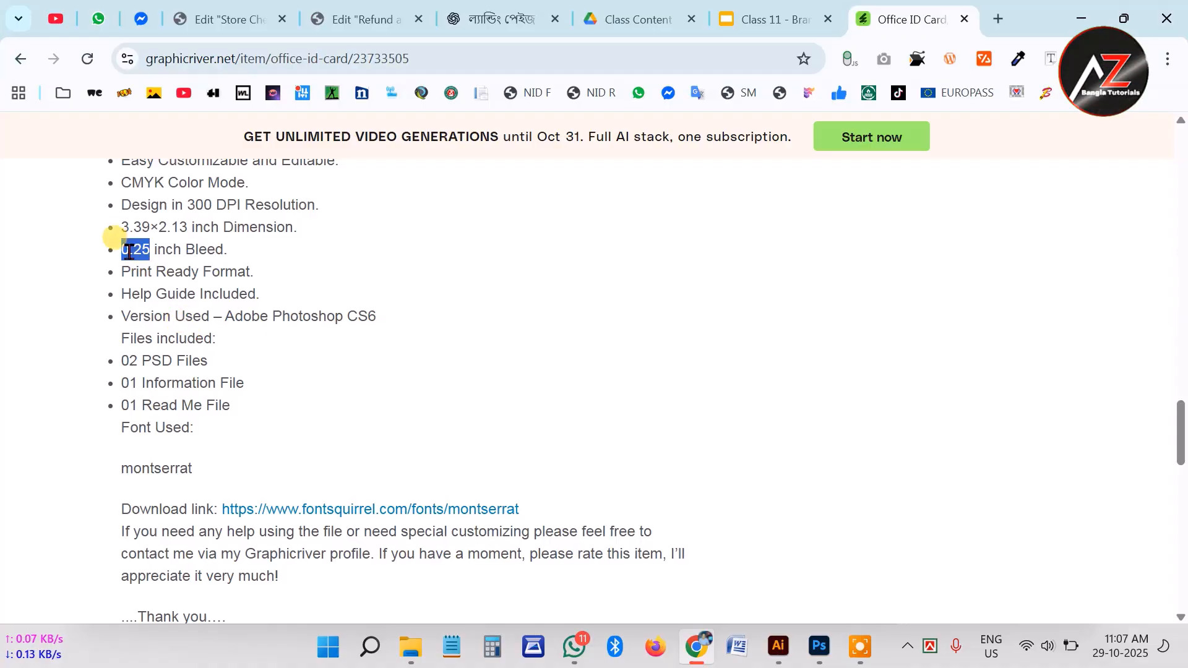
Examine the Office ID Card's preview image, its layout and the item details such as print dimensions
scroll(504, 425, "up", 15)
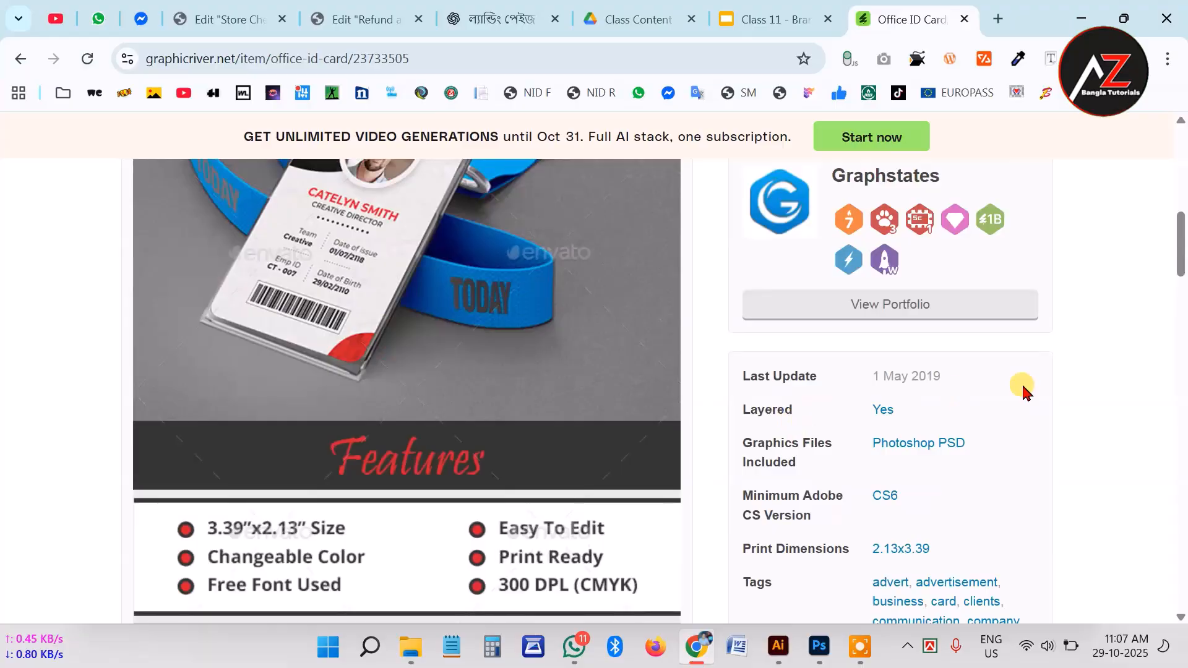
scroll(1024, 387, "up", 9)
scroll(703, 411, "down", 5)
scroll(704, 408, "down", 8)
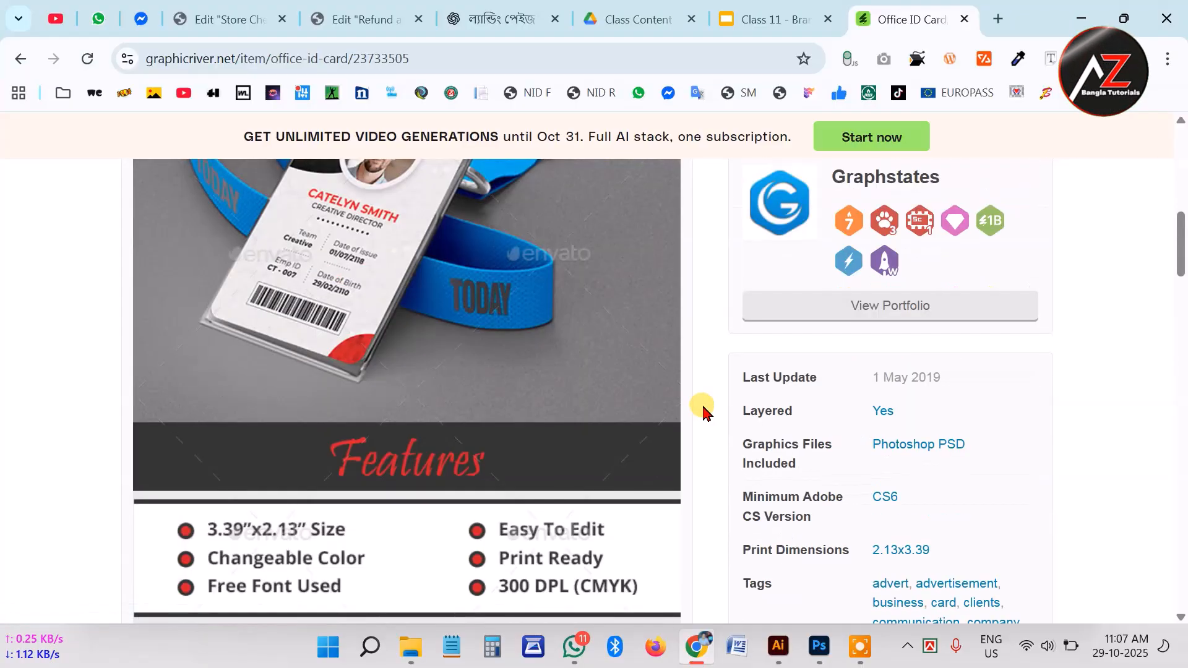
scroll(696, 414, "up", 4)
scroll(695, 413, "up", 5)
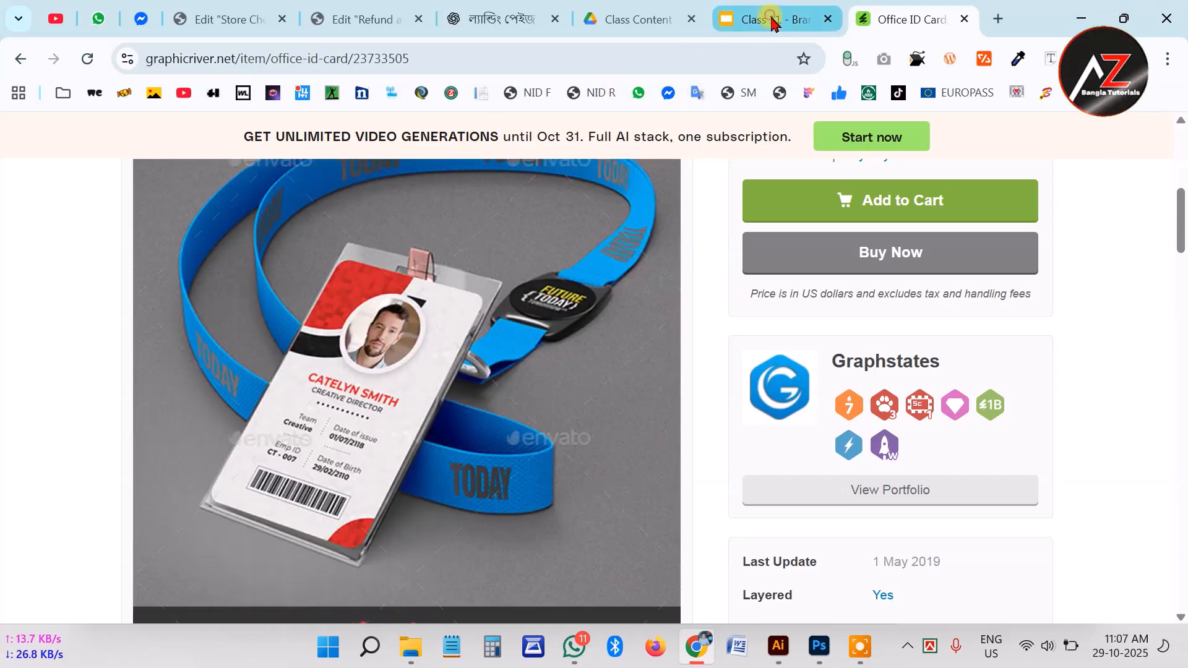
Check the Class 11 presentation in Chrome, return to Illustrator, and create the ID card document with 2 artboards
left_click(769, 17)
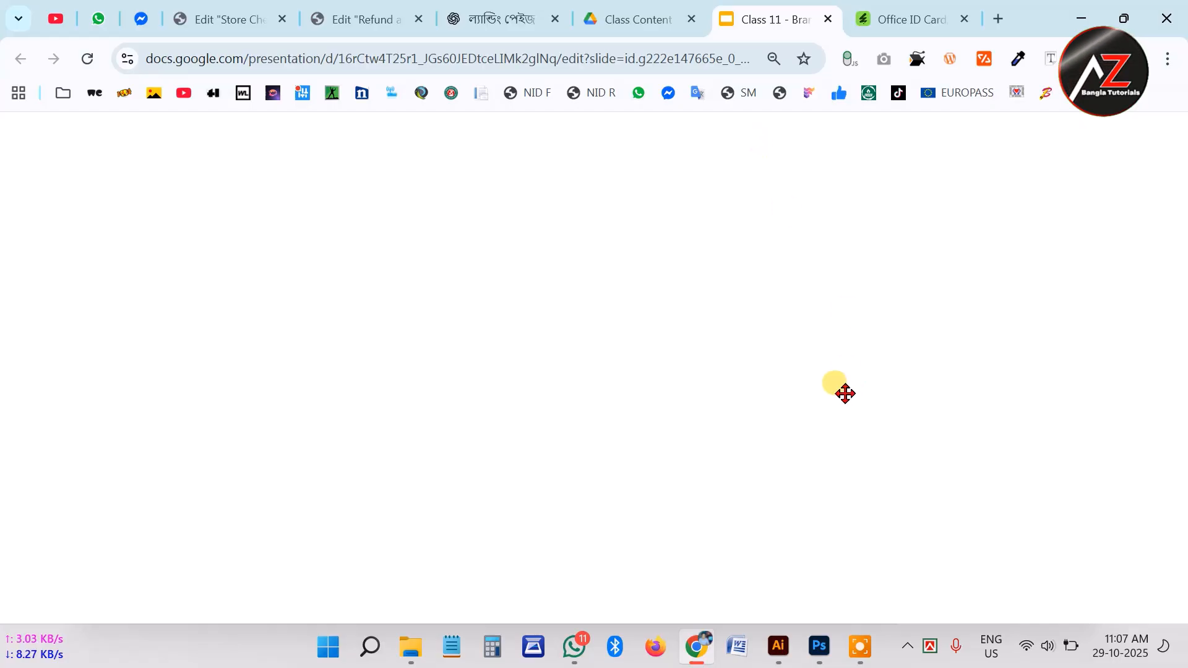
scroll(355, 539, "down", 1)
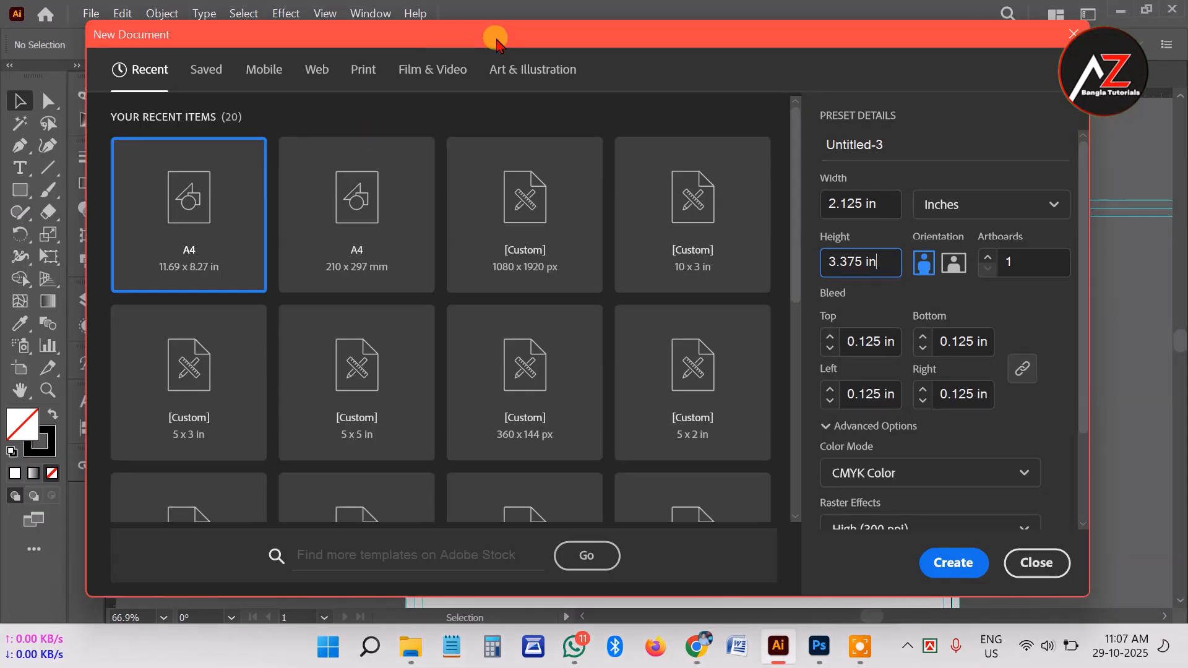
left_click_drag(495, 37, 494, 21)
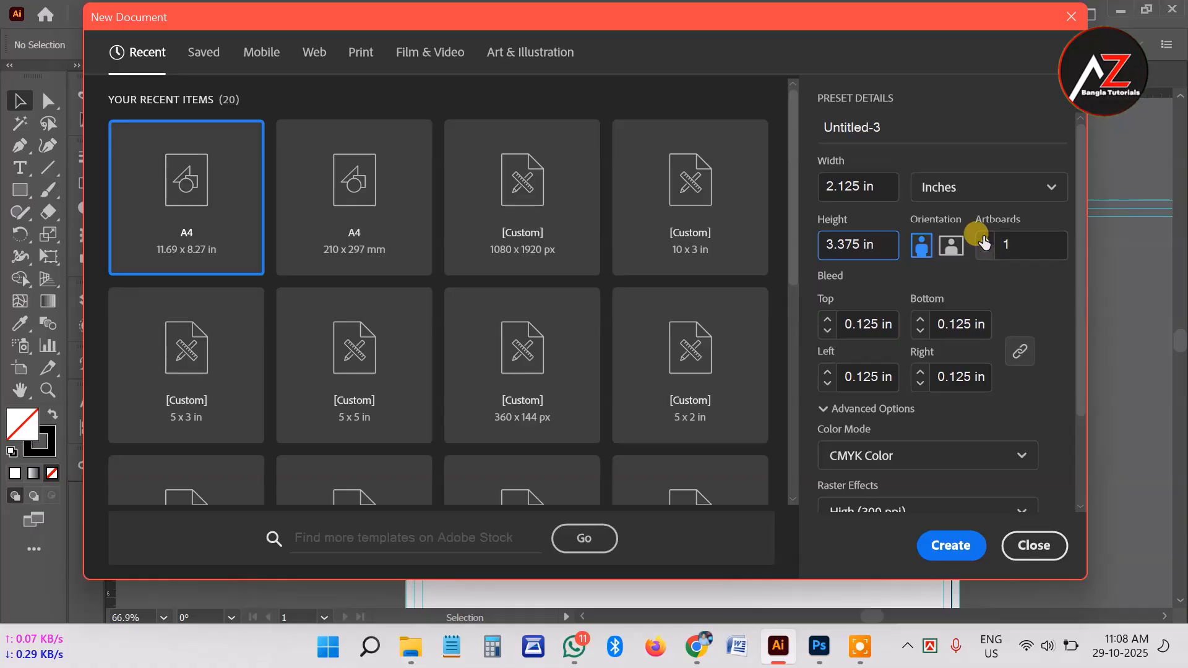
left_click(985, 239)
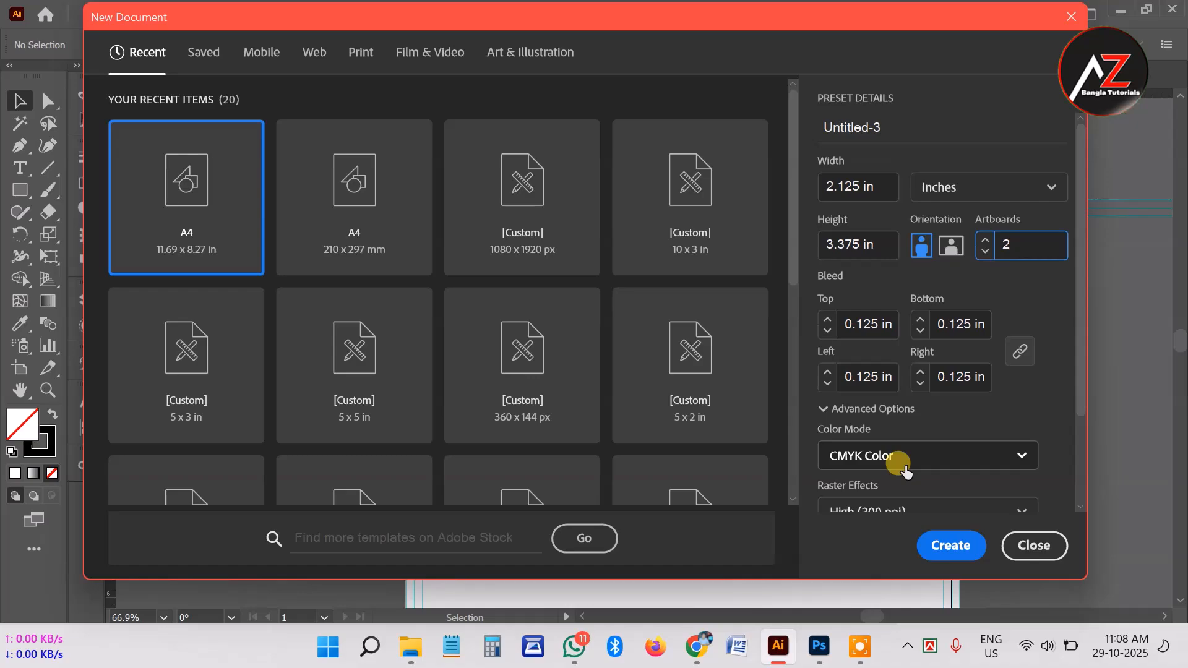
left_click(945, 544)
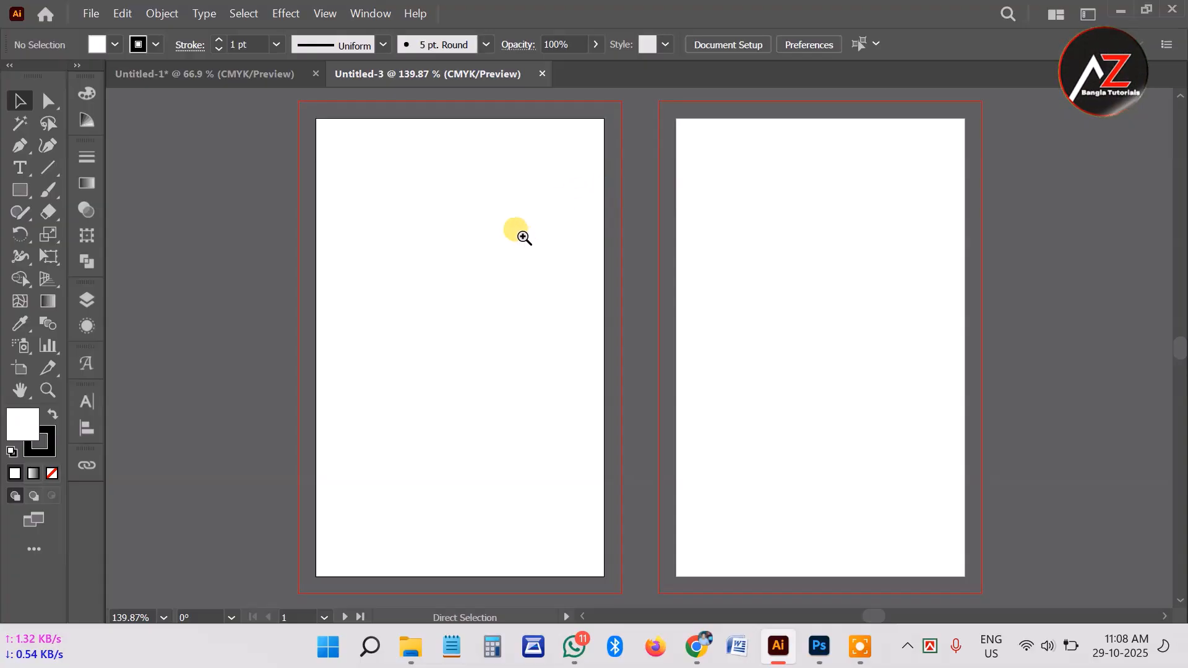
Inspect the first ID card artboard up close, and view both artboards with their bleed guides as a whole
key("ctrl+space")
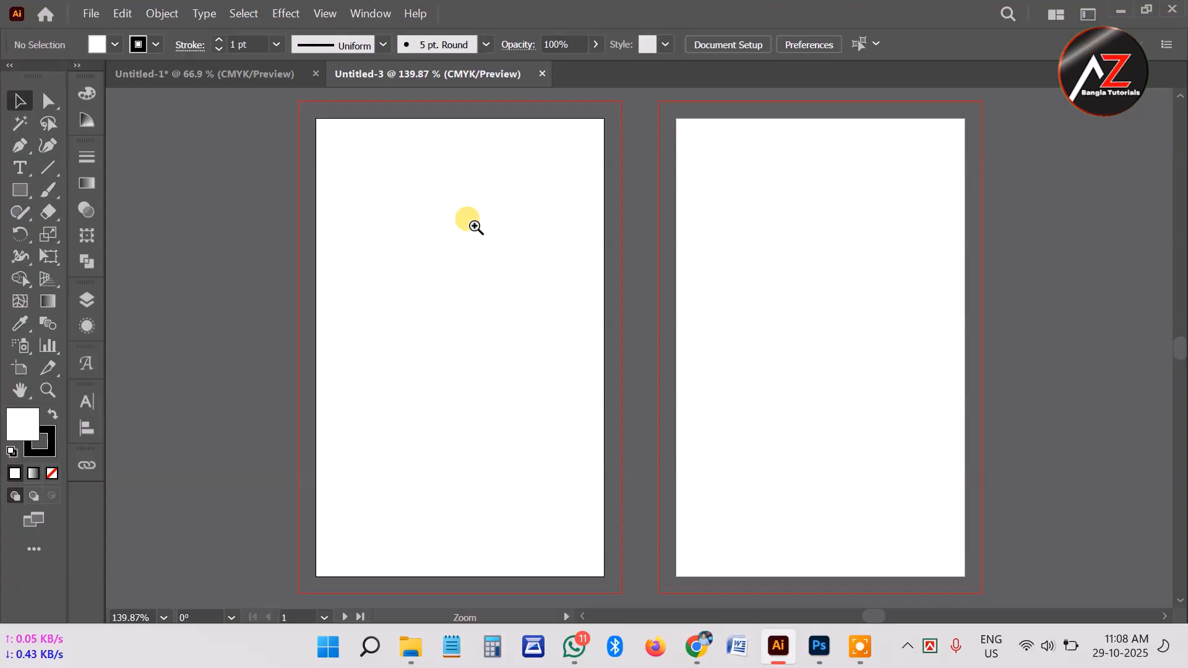
left_click(472, 225)
left_click(645, 322)
left_click(645, 345)
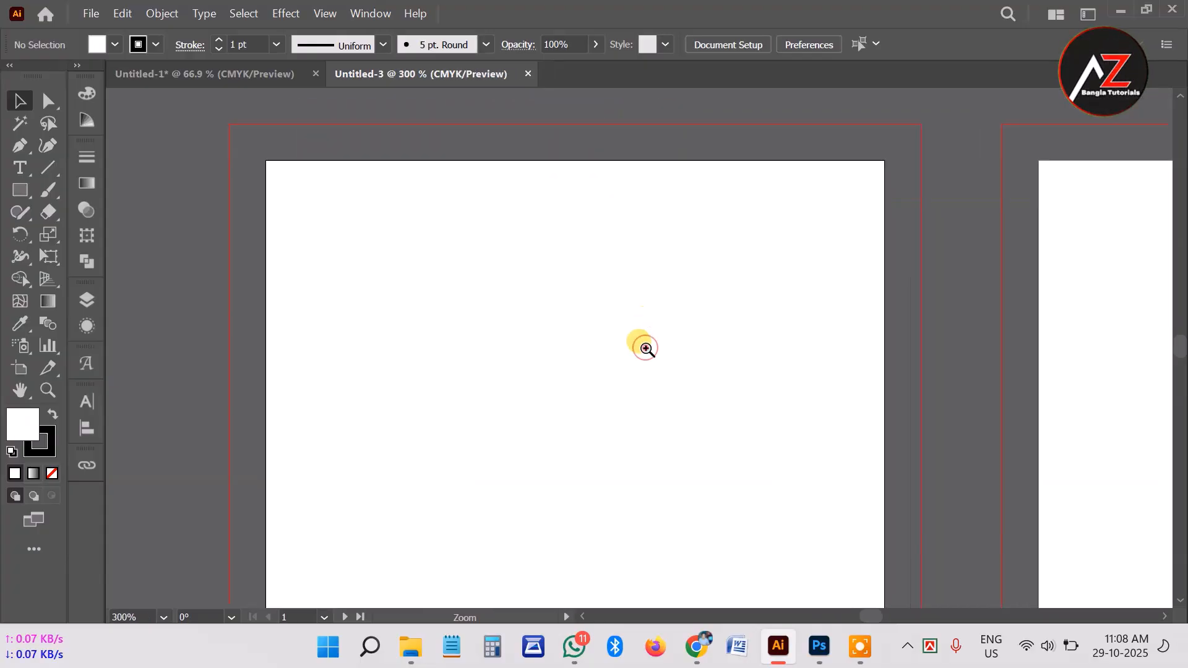
left_click(644, 347)
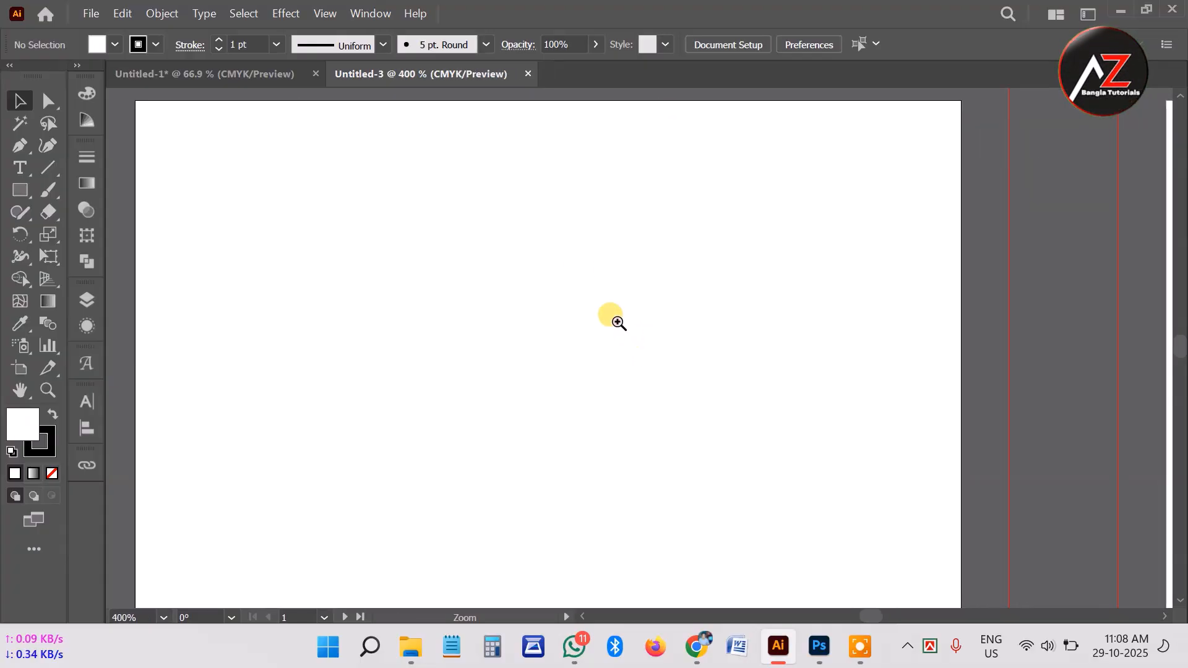
left_click(555, 228)
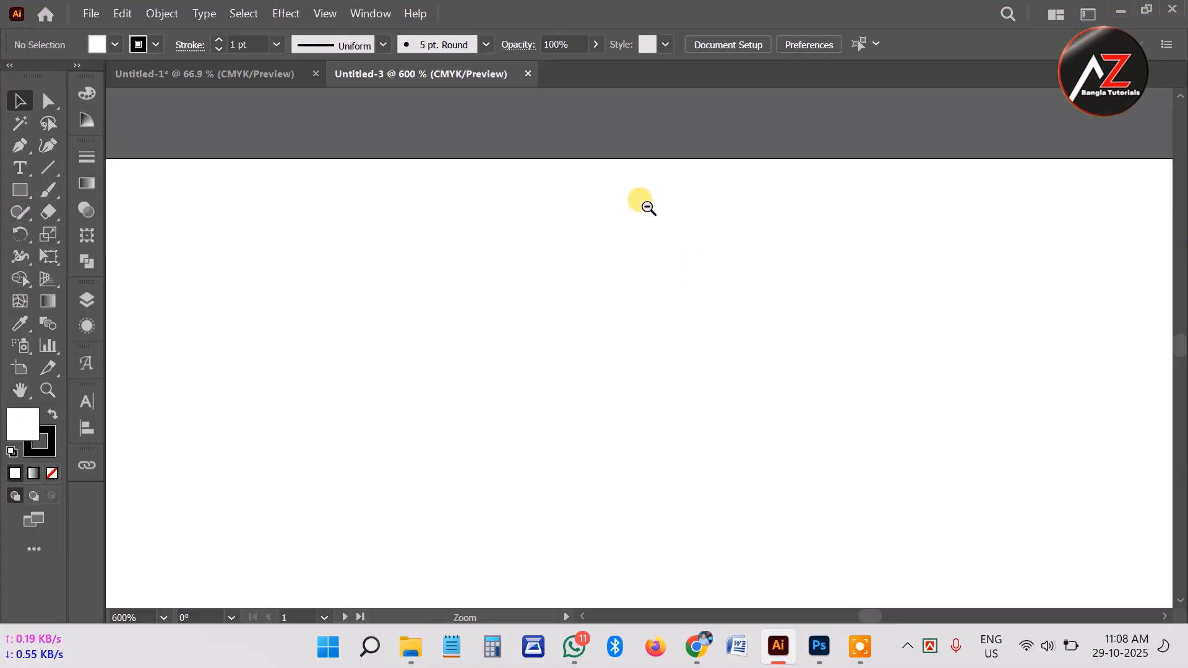
left_click(722, 310, "alt")
left_click(721, 313, "alt")
left_click(693, 390, "alt")
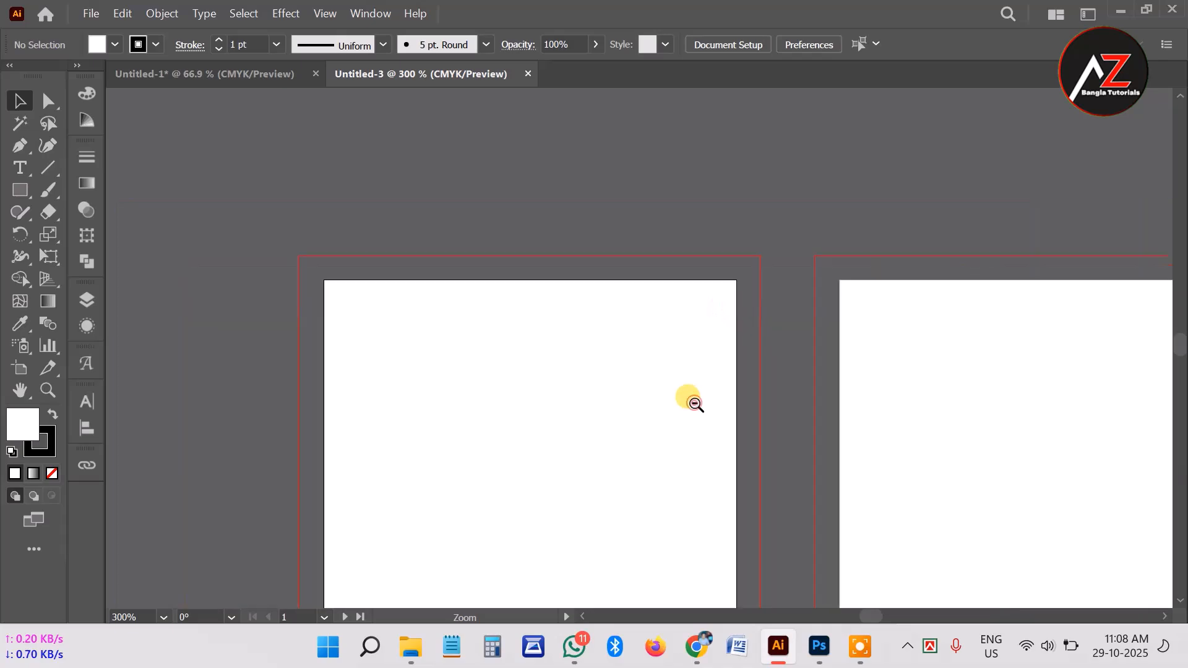
left_click(625, 425, "alt")
left_click(557, 436, "alt")
left_click(576, 338, "alt")
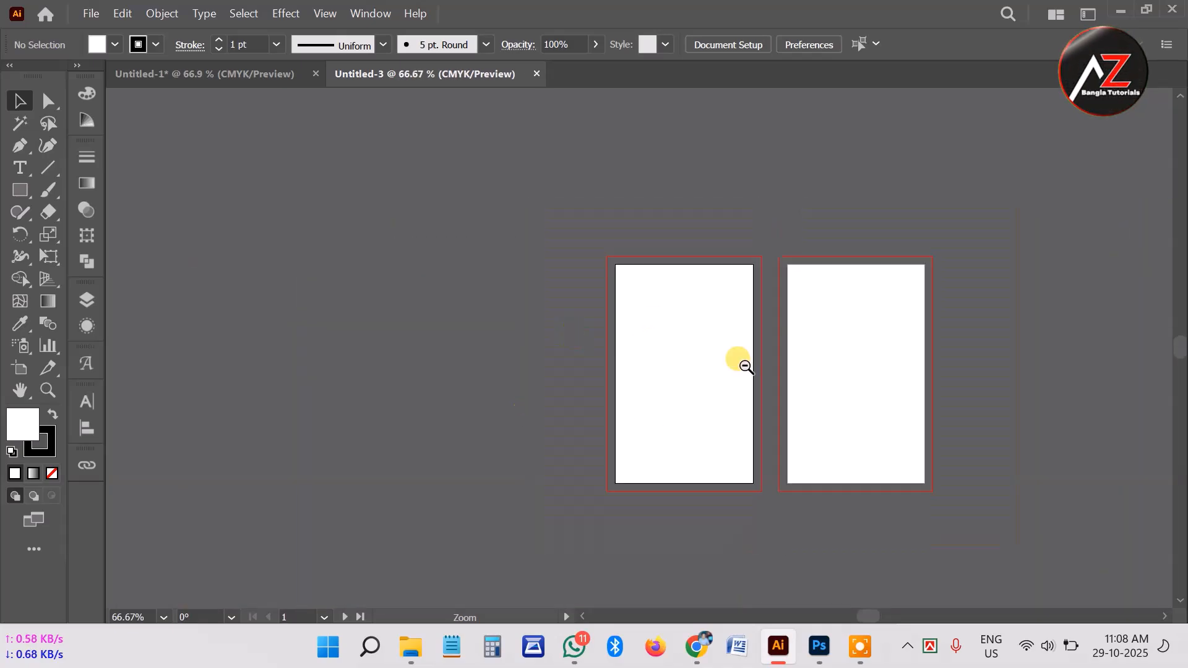
Examine the edges of the ID card artboards and the distance to their bleed guides at several magnifications
left_click(386, 201, "alt")
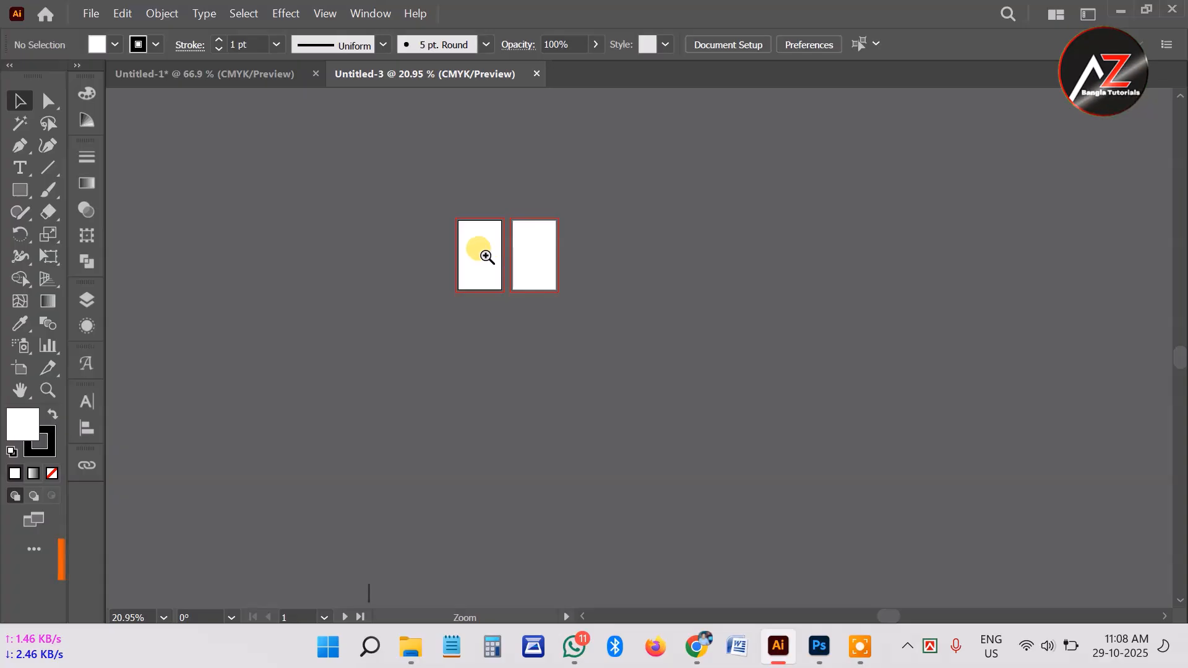
left_click_drag(437, 238, 586, 265)
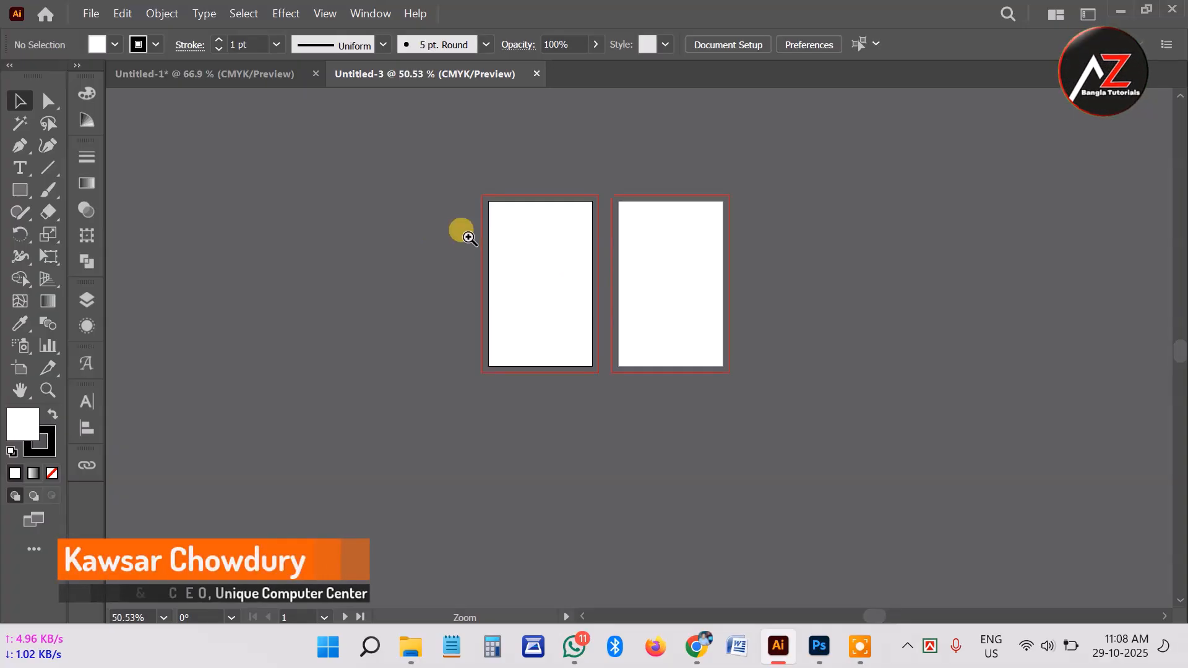
left_click_drag(469, 237, 642, 287)
mouse_move(544, 206)
left_mouse_down()
mouse_move(622, 242)
mouse_move(551, 225)
mouse_move(652, 243)
mouse_move(551, 212)
left_mouse_up()
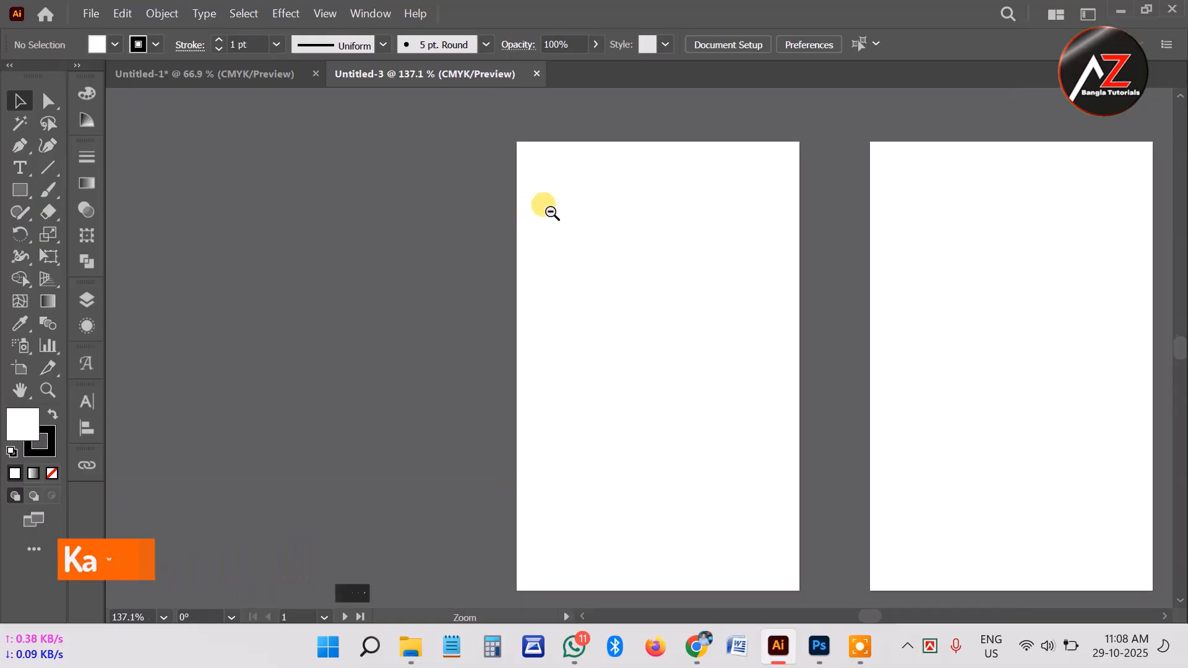
left_click_drag(610, 185, 234, 211)
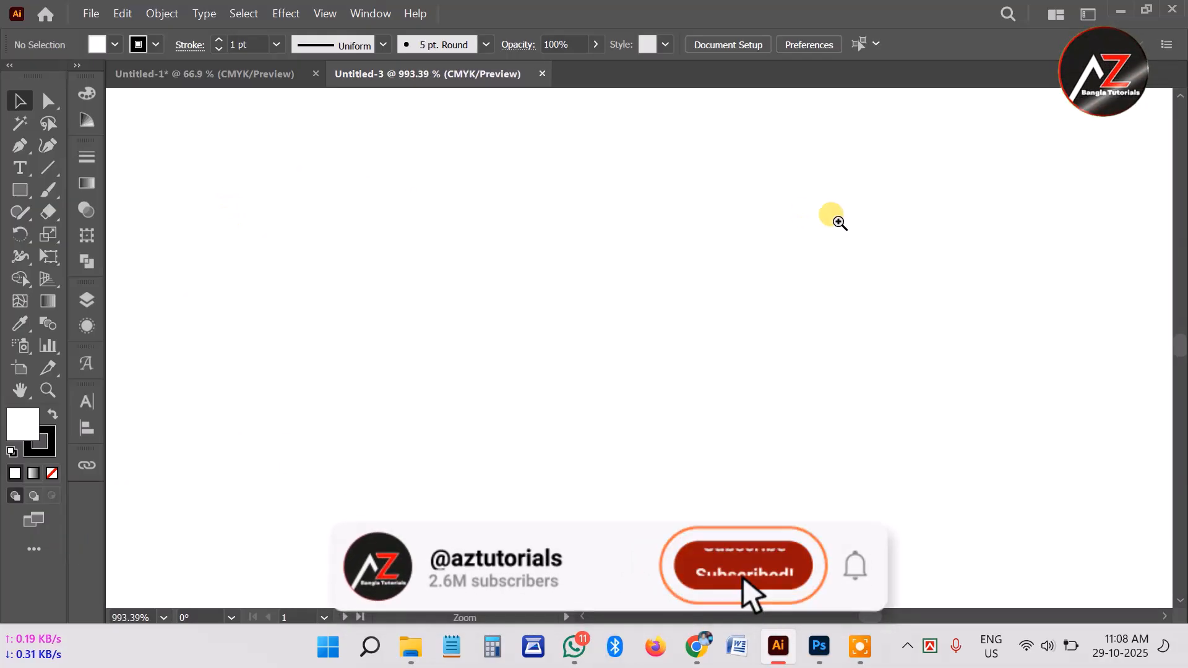
left_click_drag(848, 220, 687, 209)
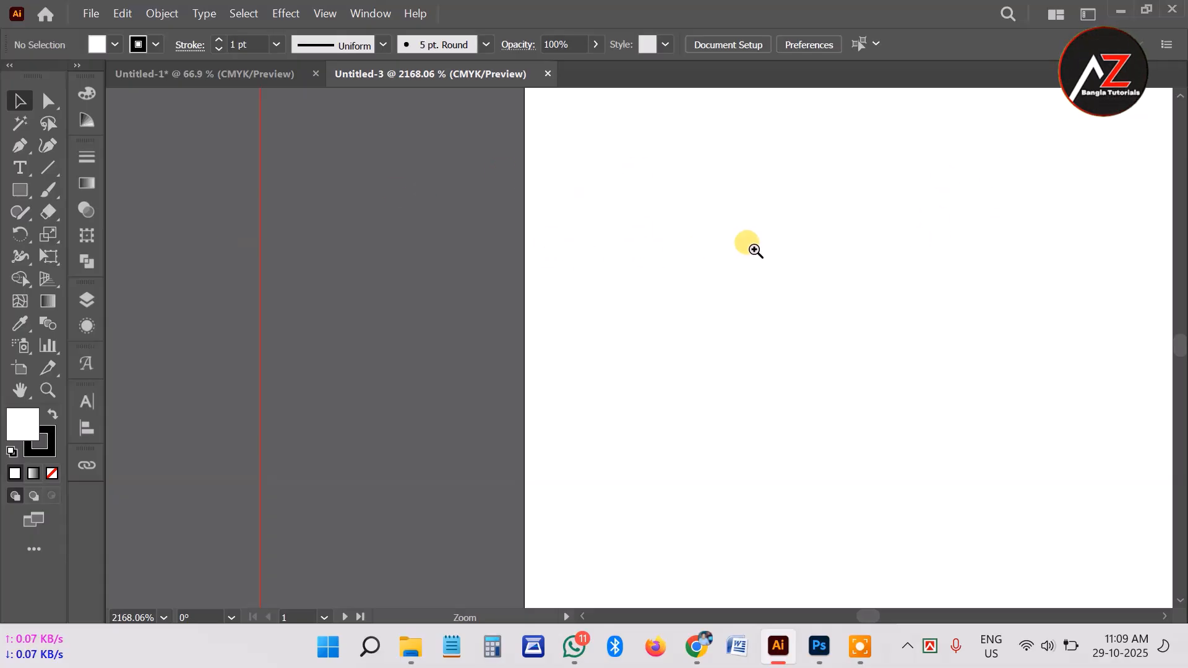
left_click_drag(838, 223, 573, 204)
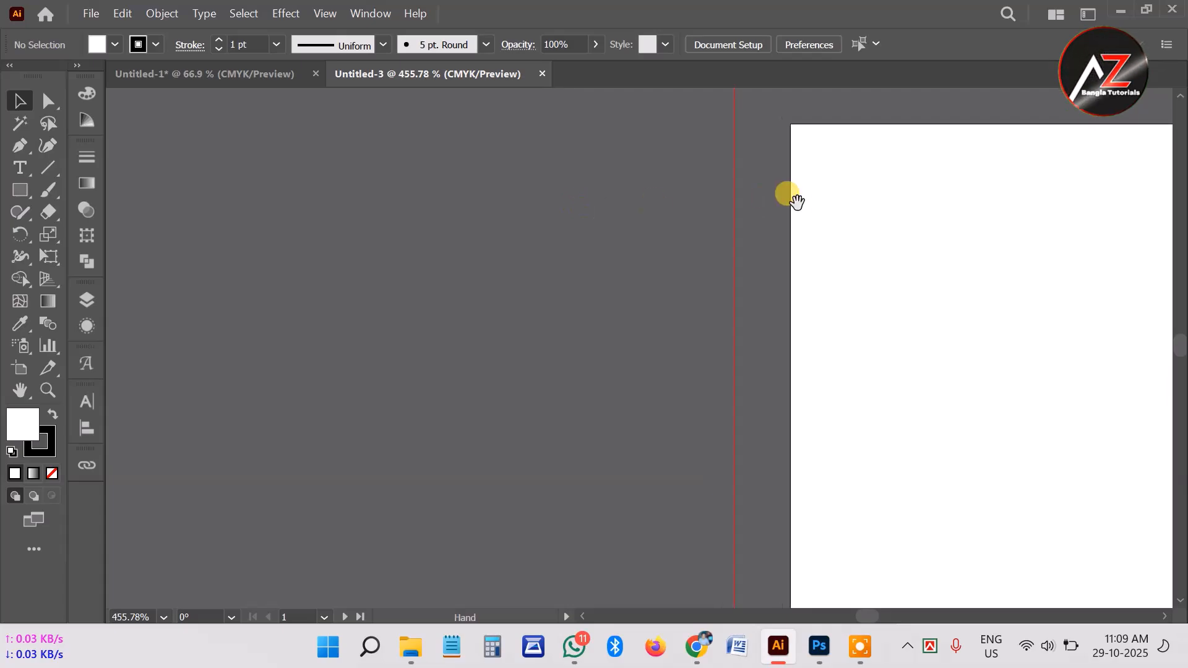
left_click_drag(949, 158, 396, 241)
left_click_drag(935, 231, 700, 239)
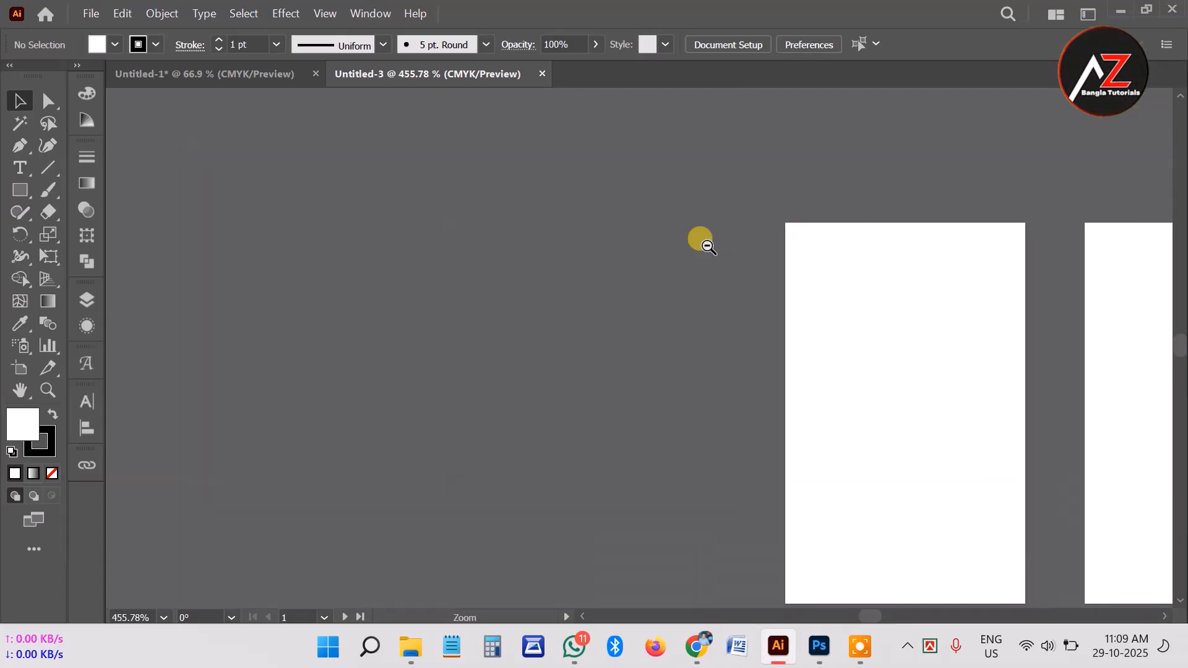
left_click_drag(944, 260, 472, 223)
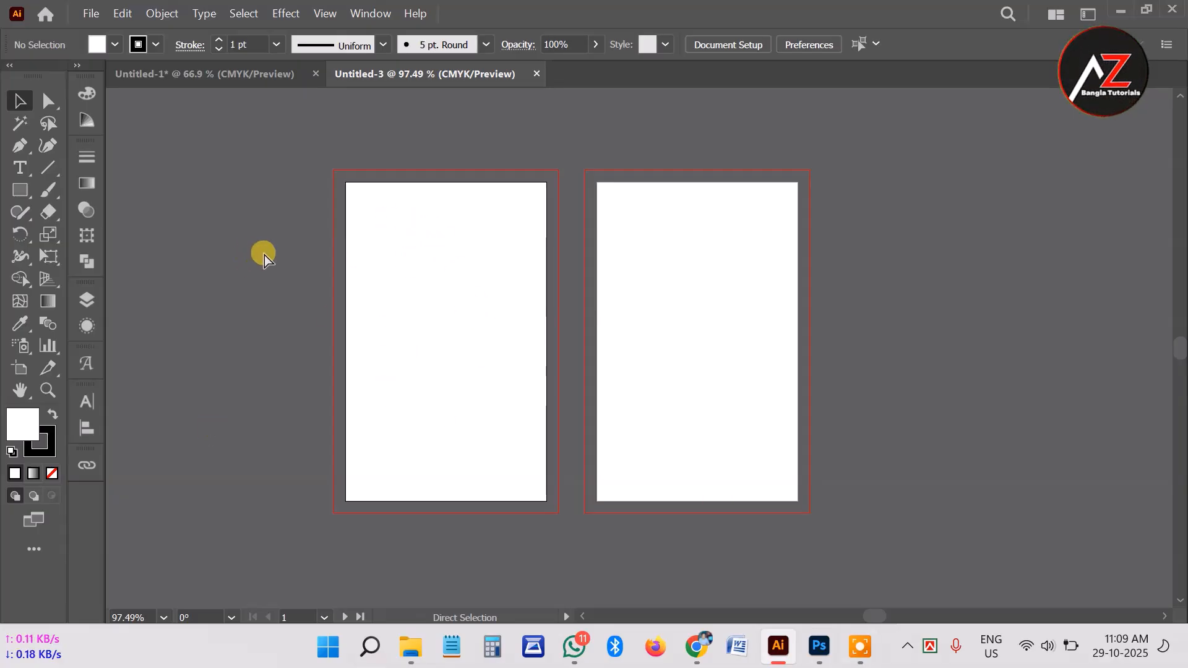
key("ctrl+space")
left_click(405, 279)
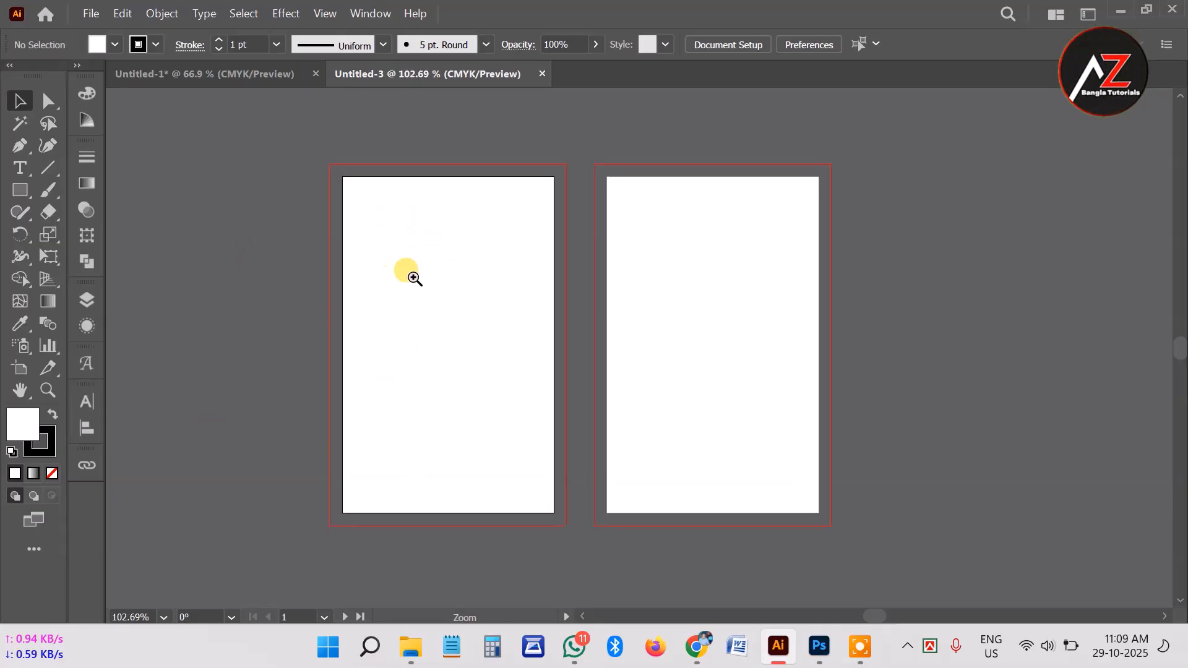
left_click_drag(390, 247, 412, 252)
key("ctrl+space")
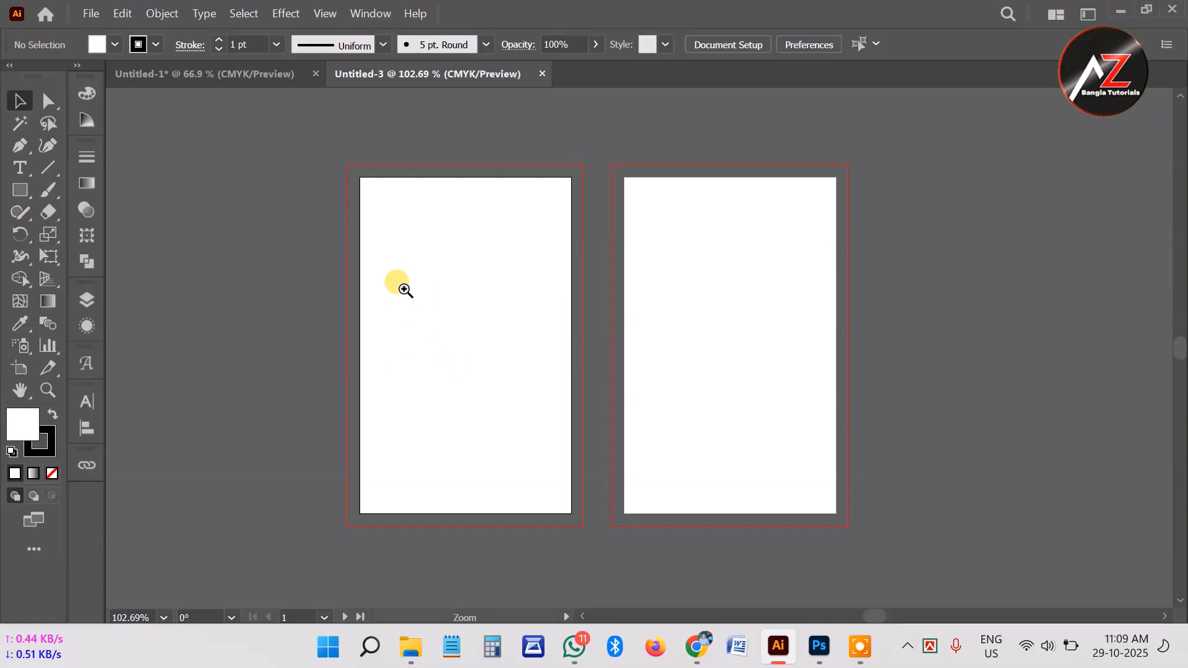
left_click(411, 245)
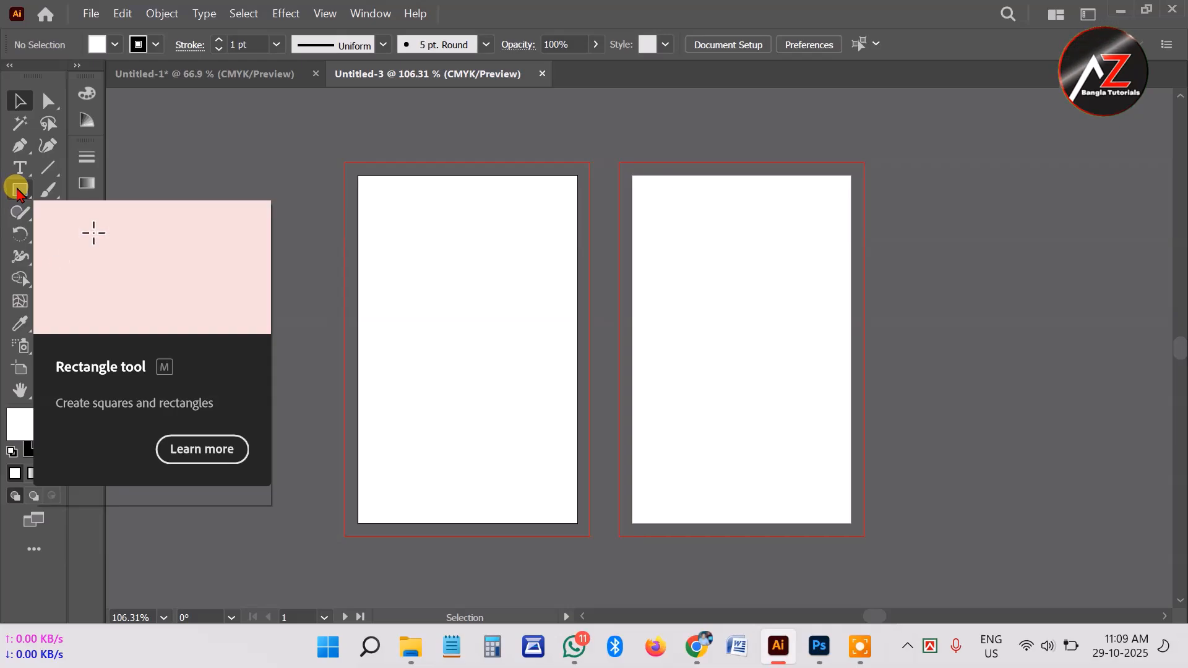
left_click(17, 193)
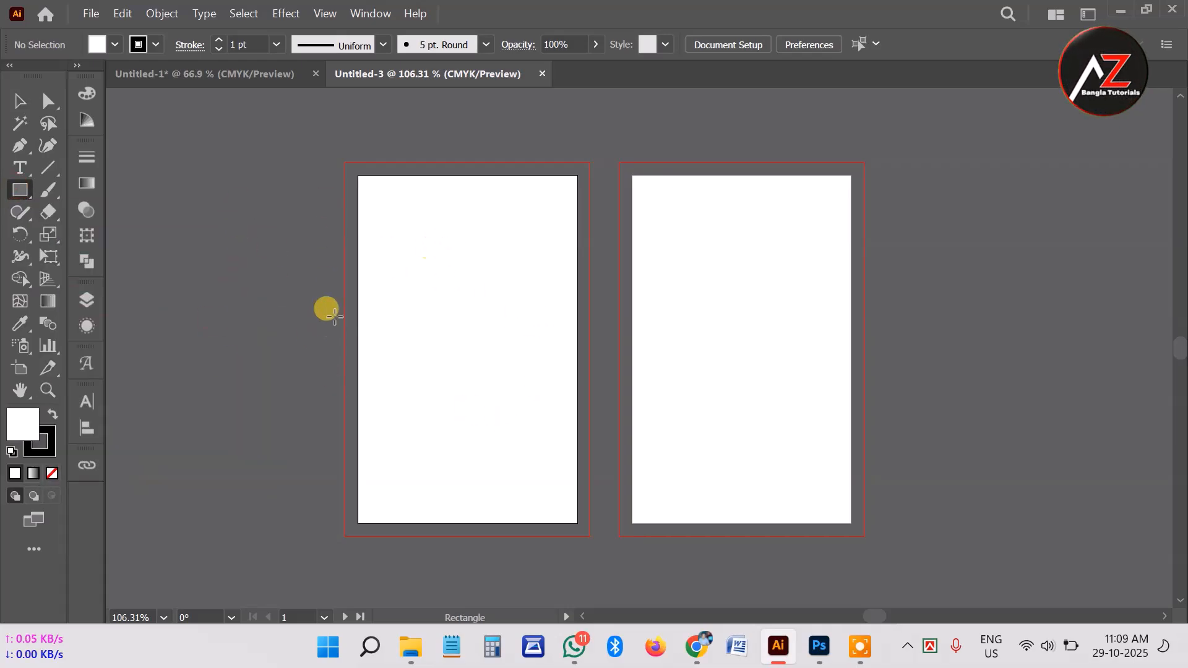
left_click(332, 302)
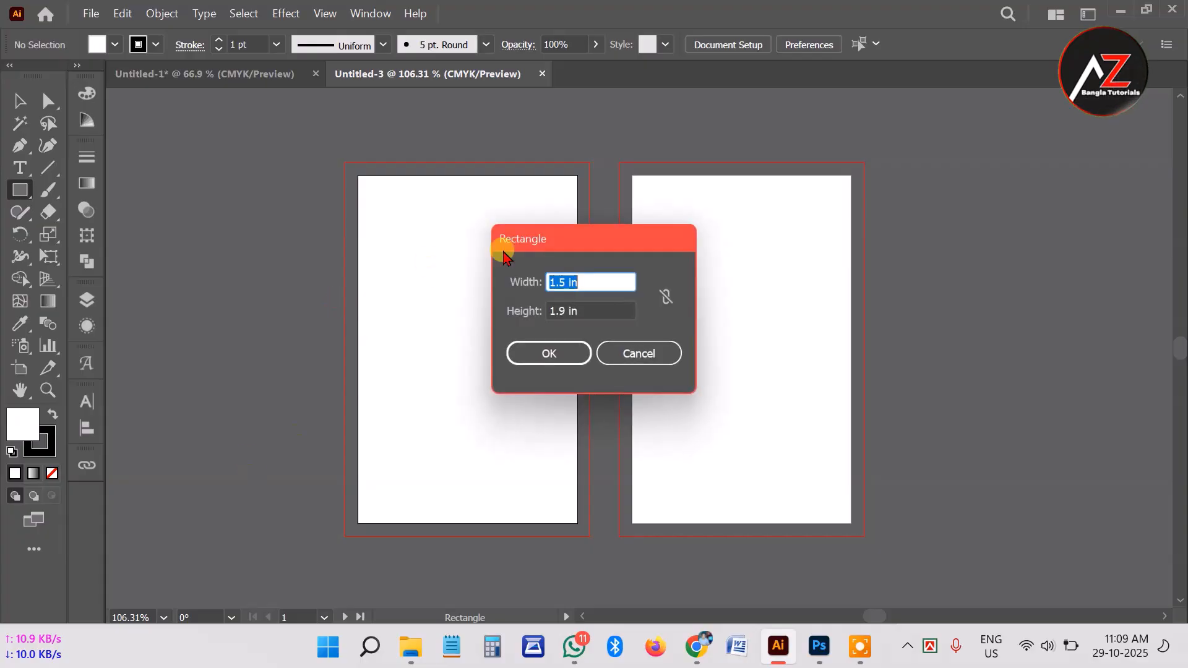
left_click_drag(561, 240, 376, 217)
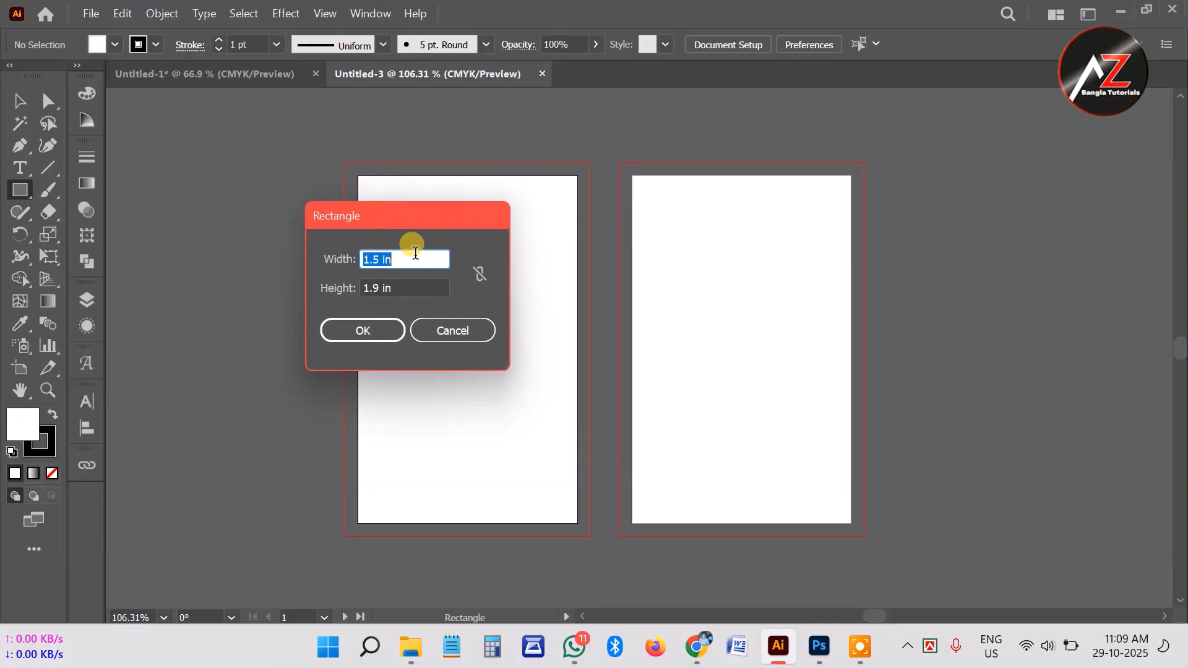
key("Tab")
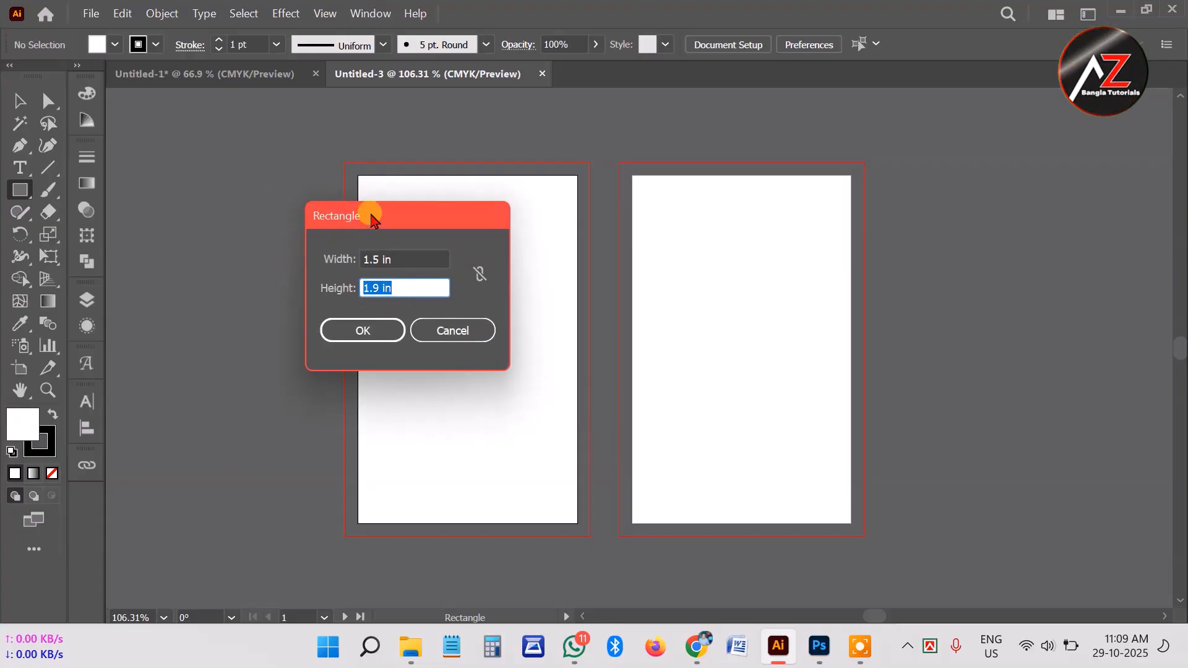
left_click_drag(369, 213, 400, 216)
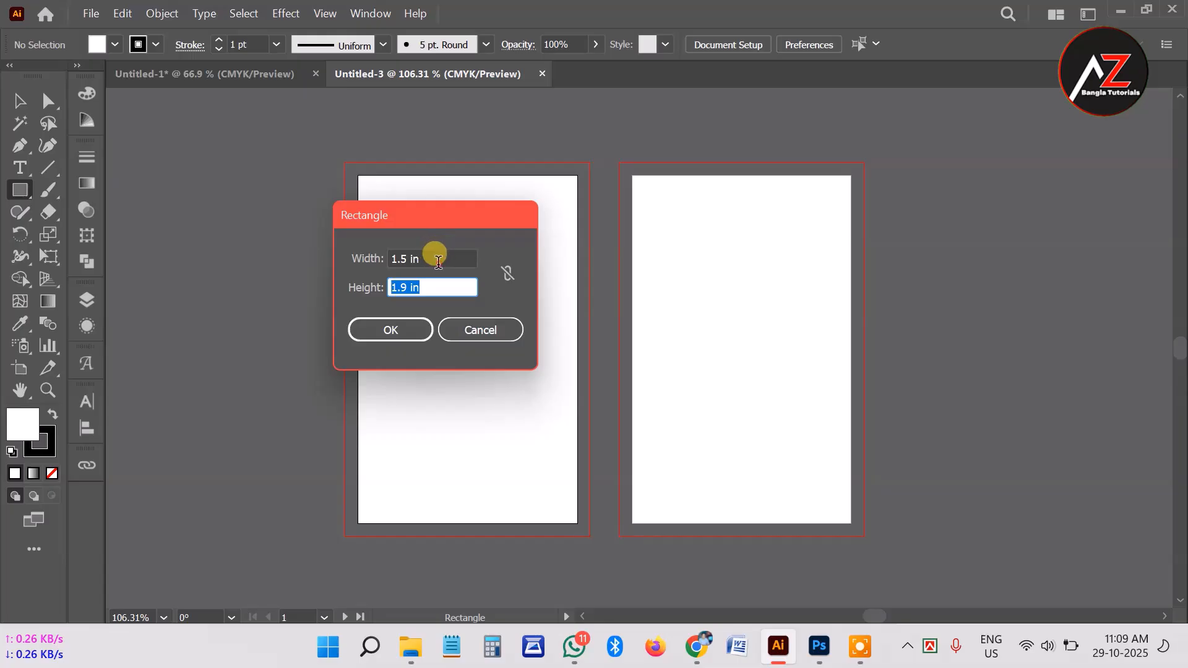
left_click(438, 262)
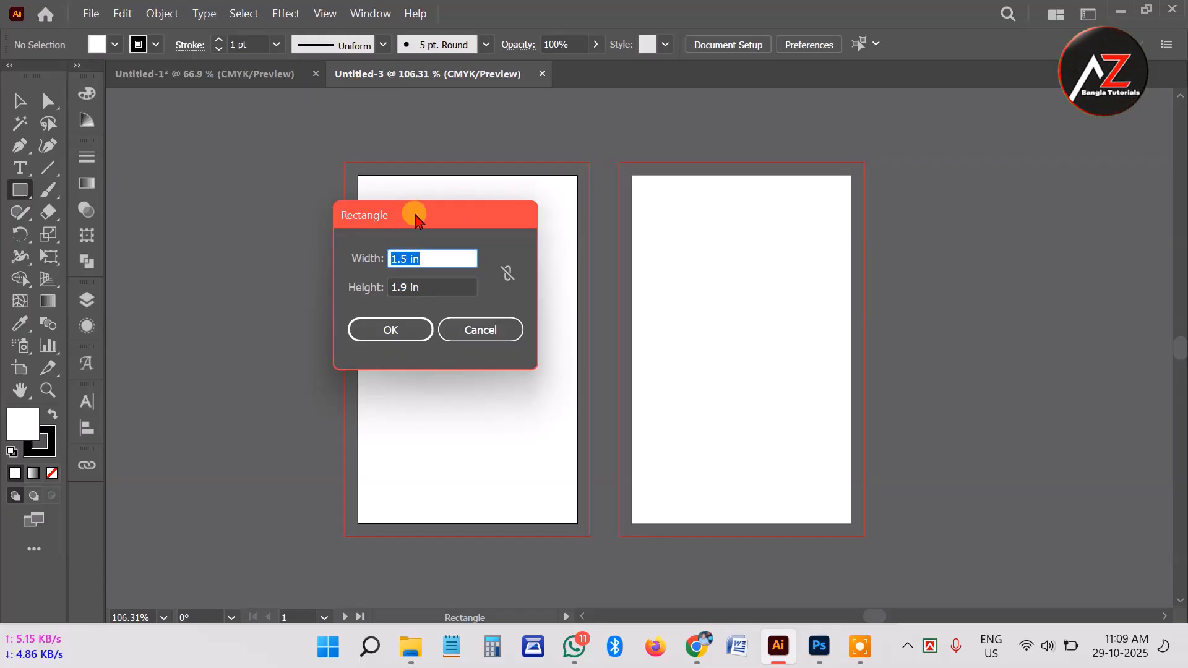
left_click_drag(417, 220, 392, 234)
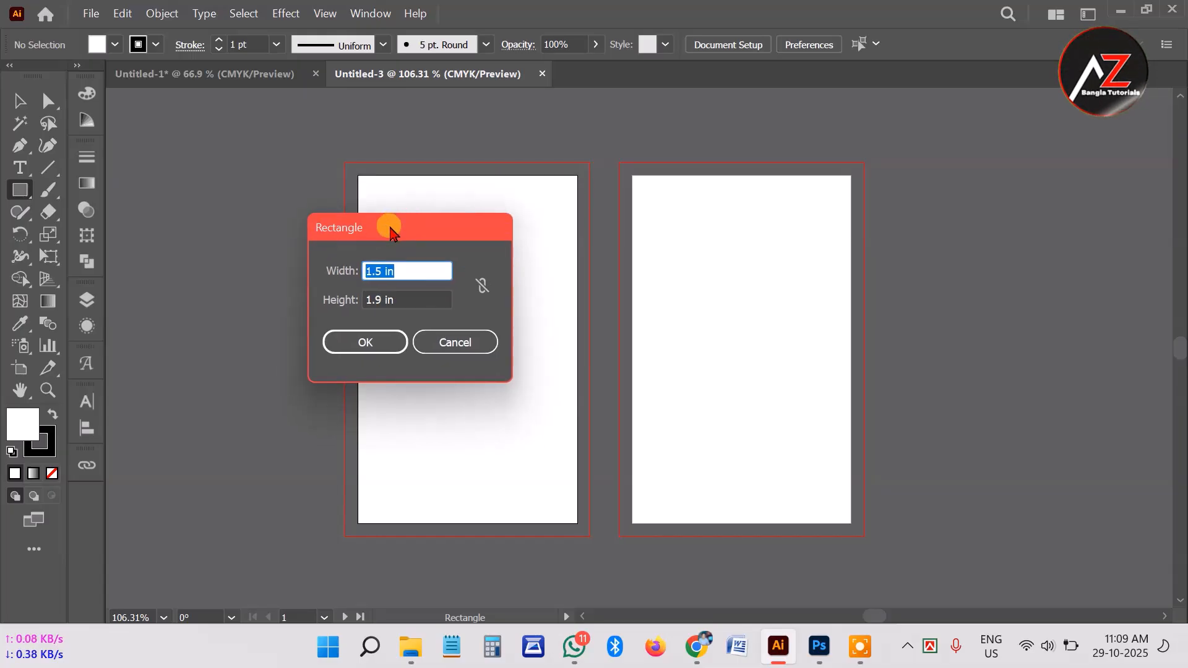
type("2.")
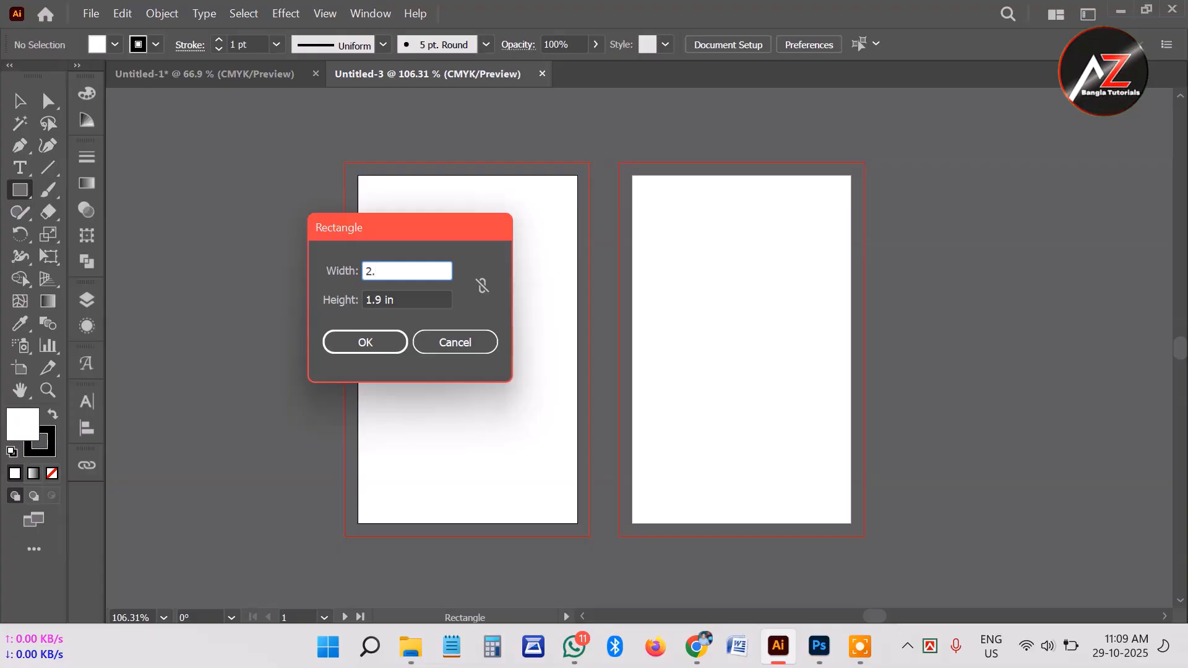
type("27")
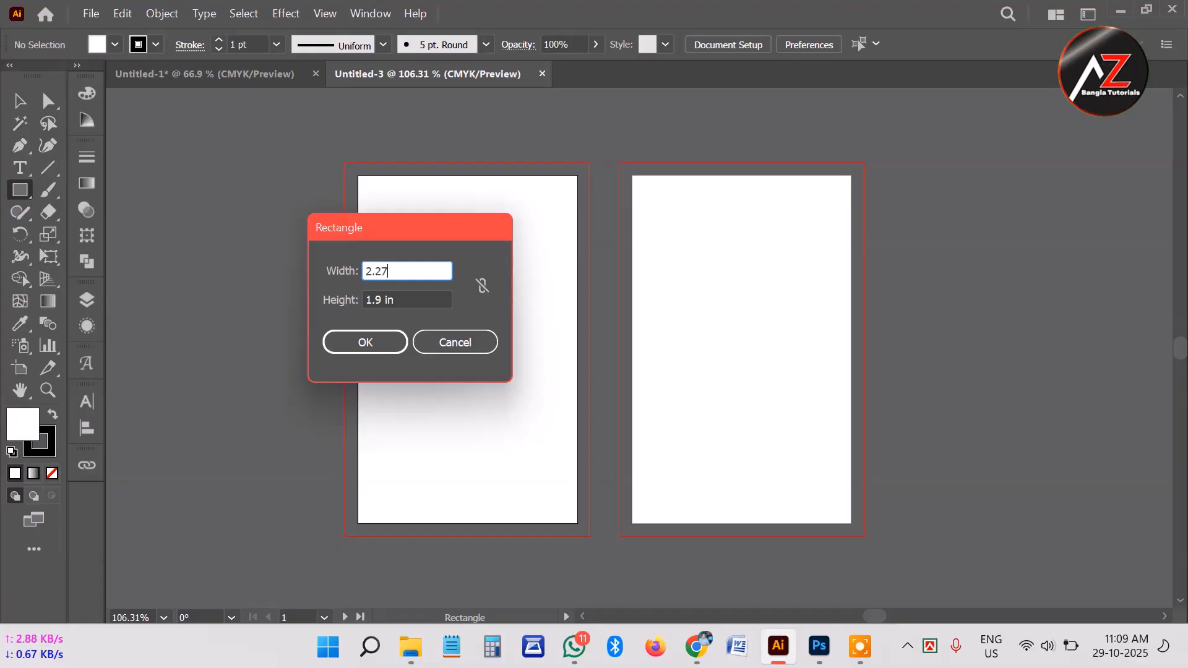
type("5")
Check the ID card size on slide 7 of the Class 11 presentation in Chrome, and return to Illustrator
left_click(696, 651)
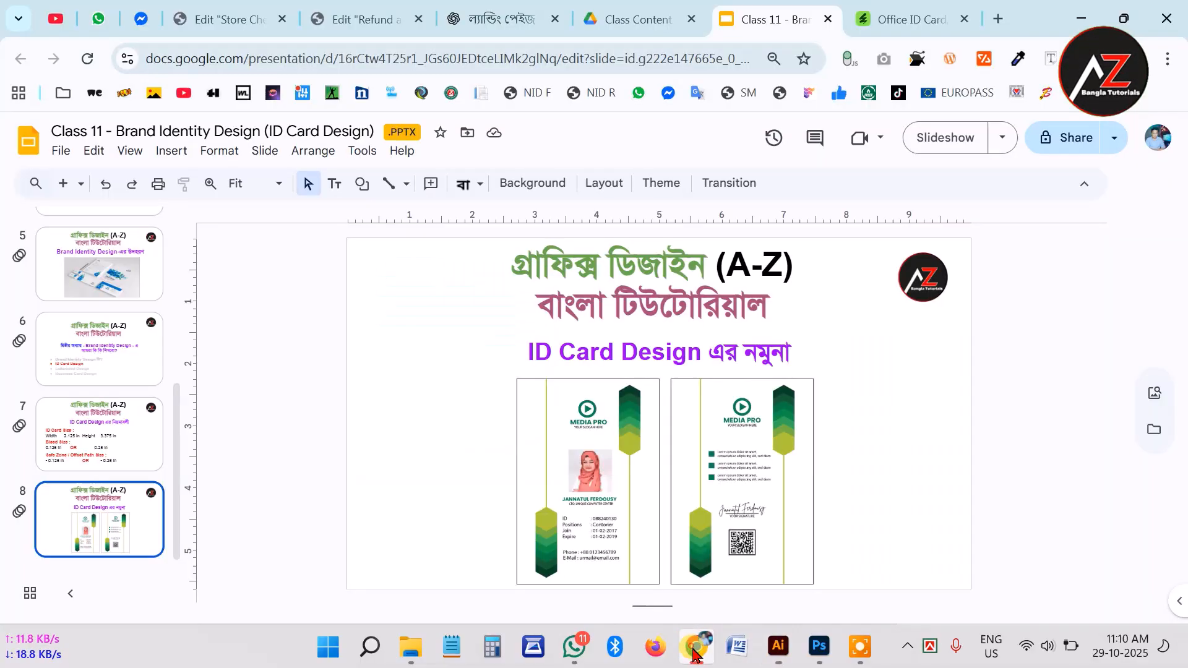
key("Up")
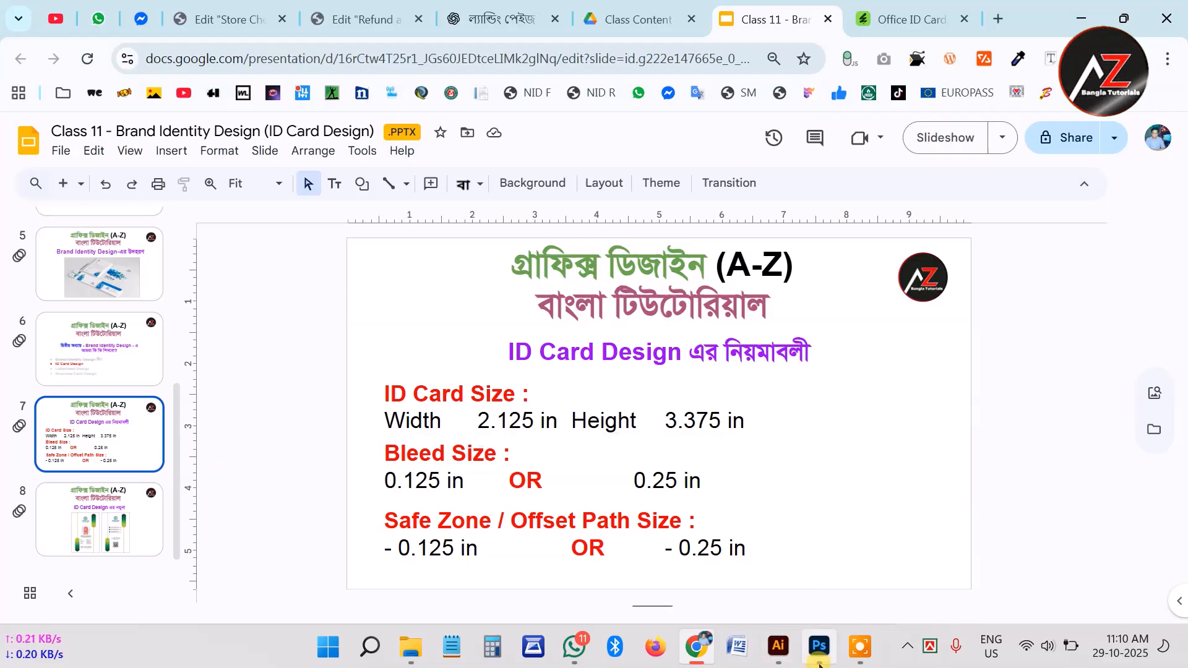
left_click(779, 646)
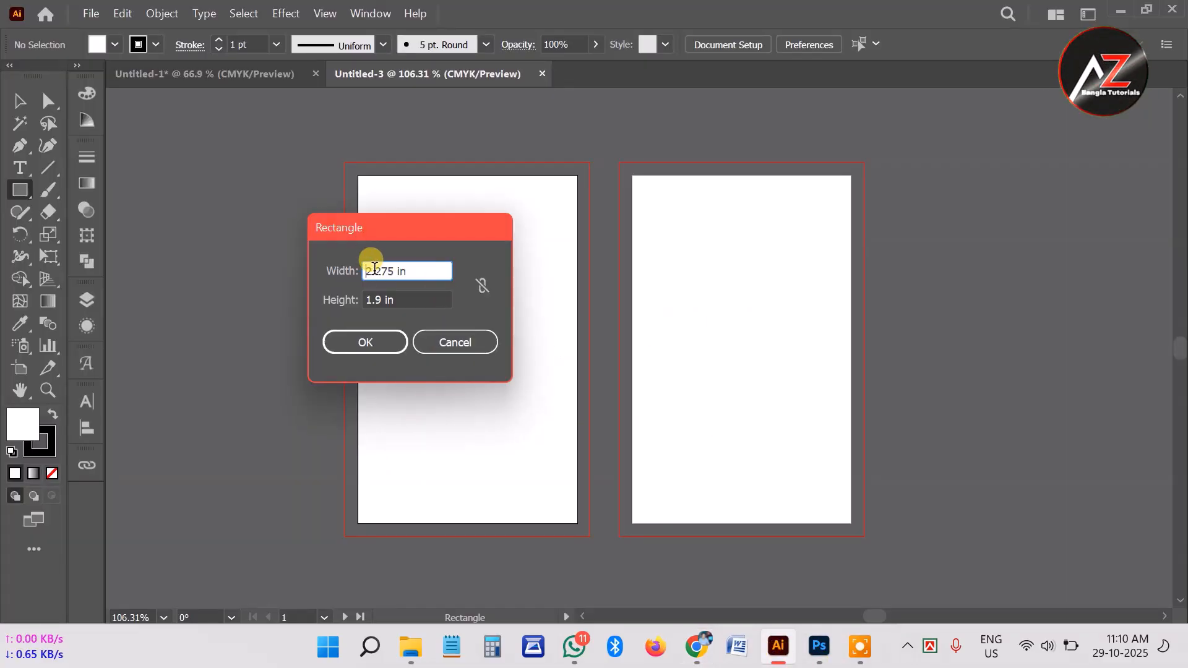
Try a width of 2.125 in for the new rectangle, and cancel its creation
left_click_drag(374, 268, 431, 268)
type(".1")
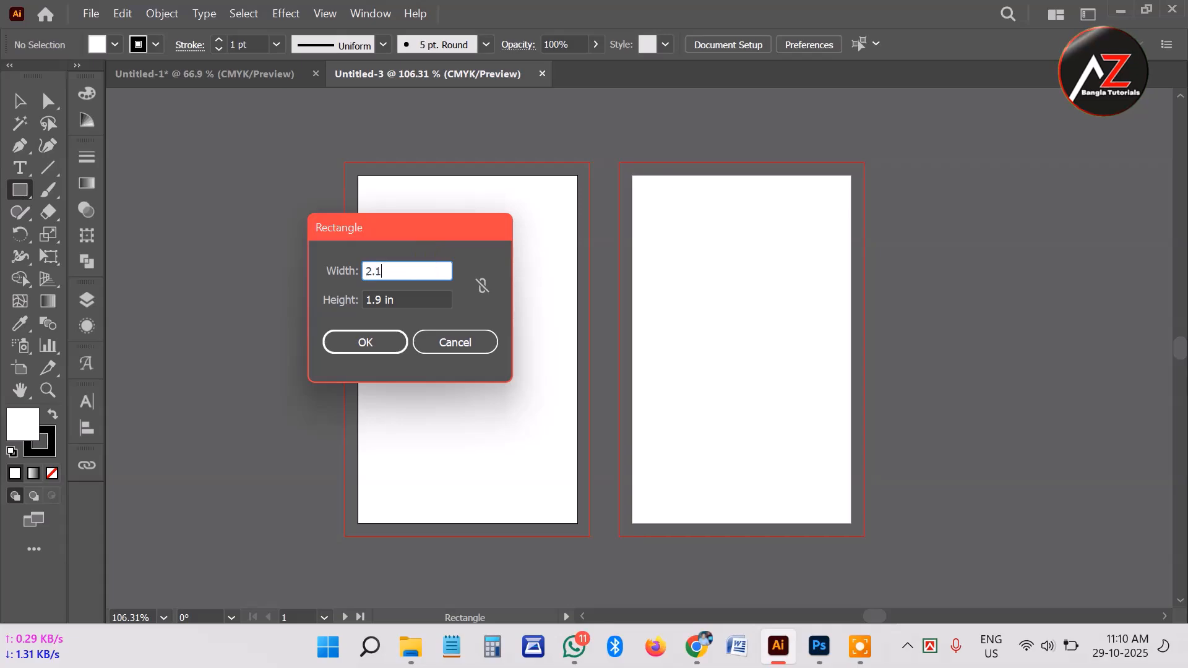
type("25")
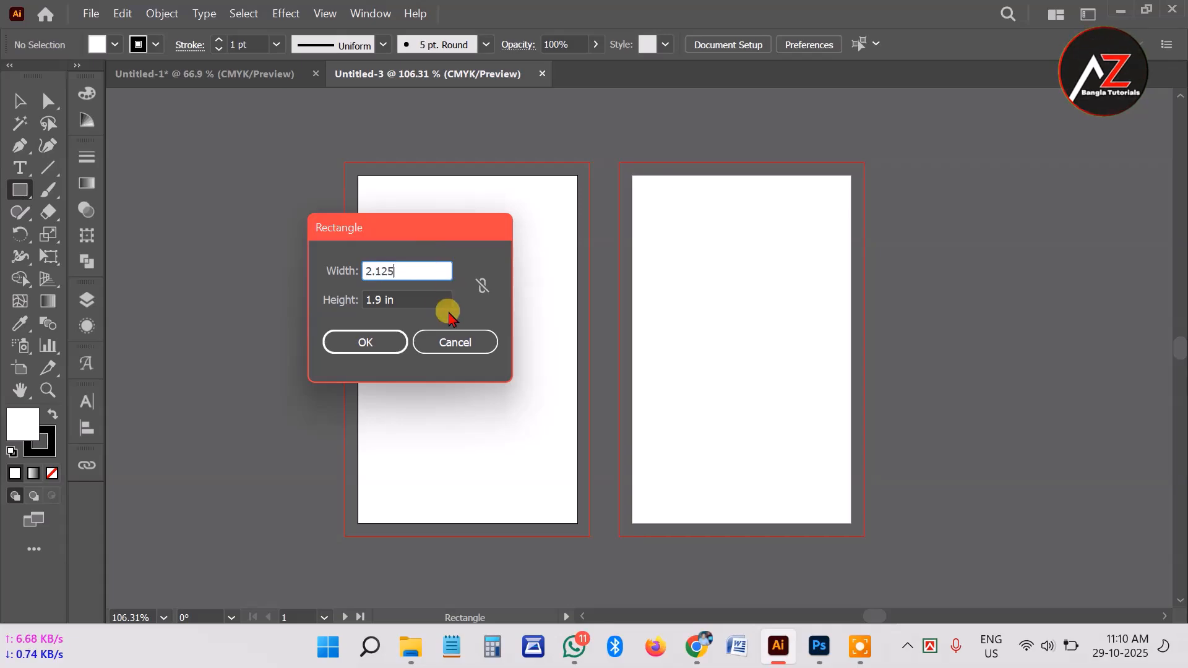
left_click(456, 342)
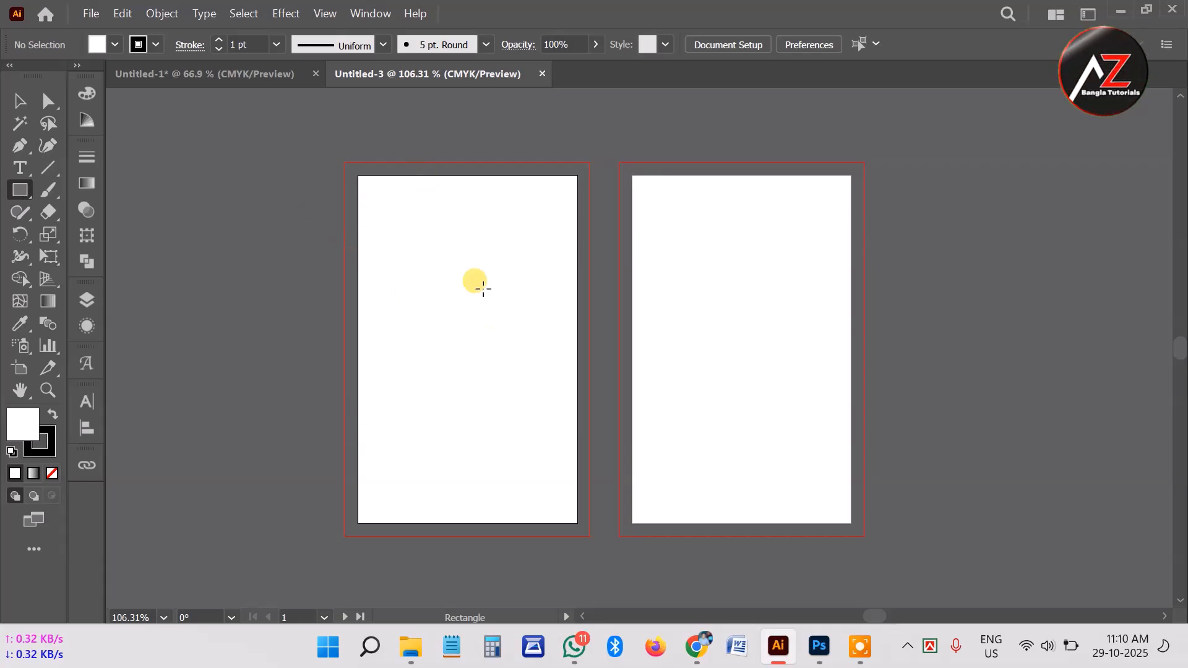
Check the top, bottom, left and right bleed values in the document setup, leaving the settings unmodified
left_click(88, 14)
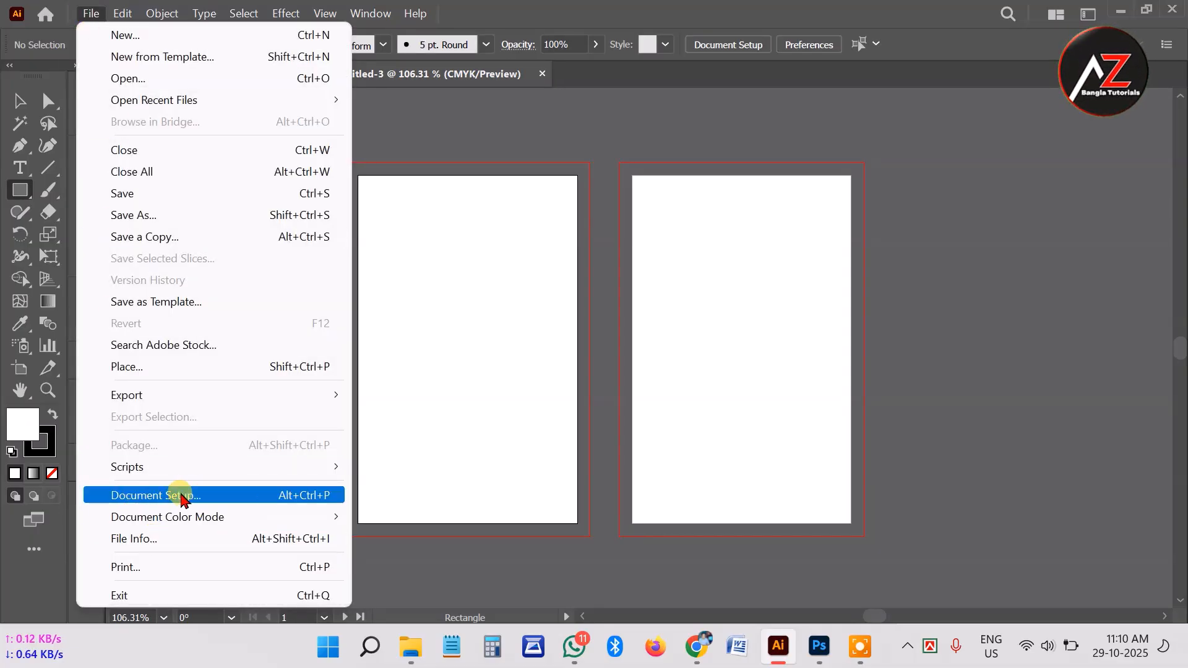
left_click(211, 497)
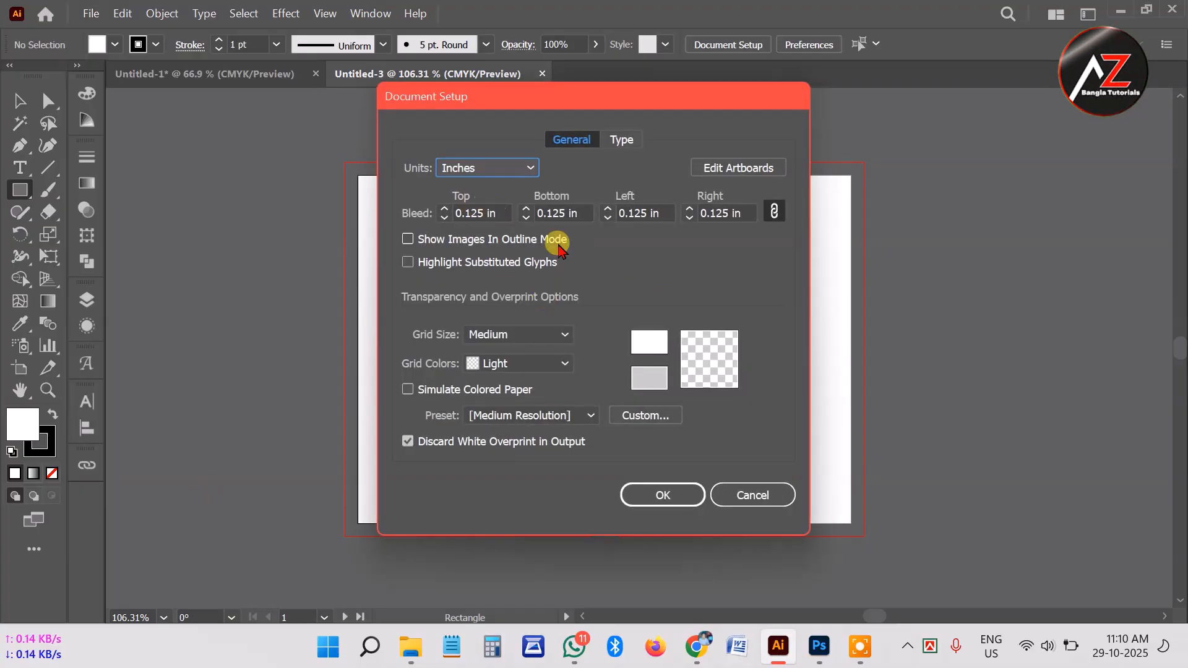
left_click(498, 212)
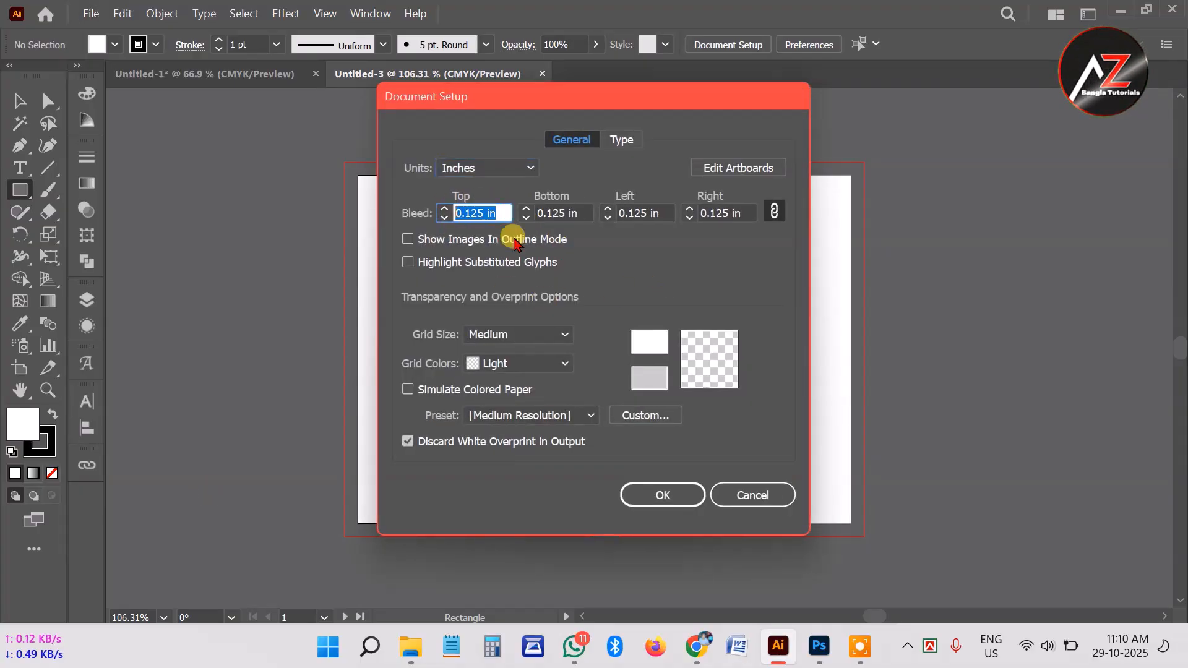
left_click(582, 212)
left_click(650, 211)
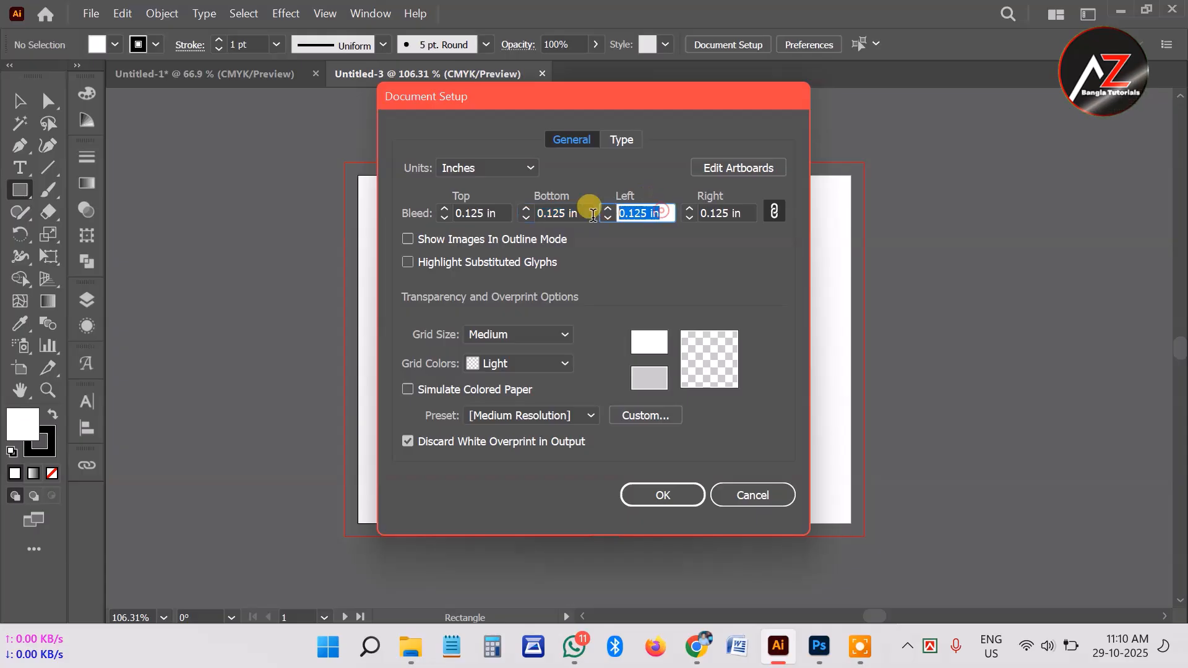
left_click(748, 212)
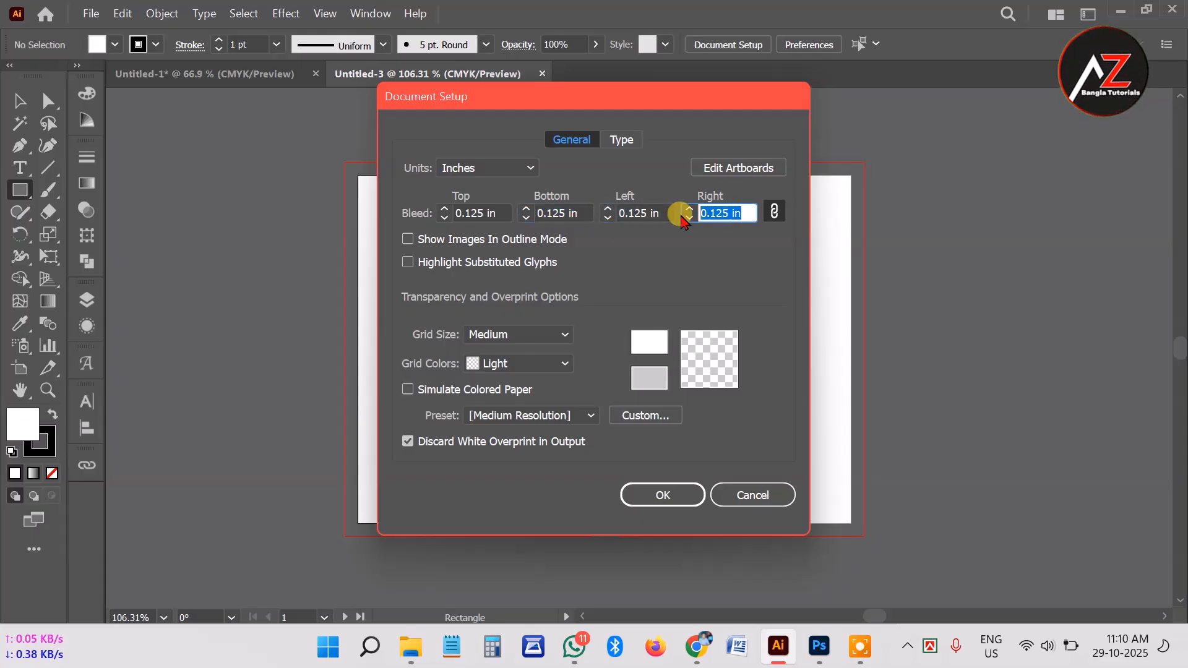
left_click(748, 502)
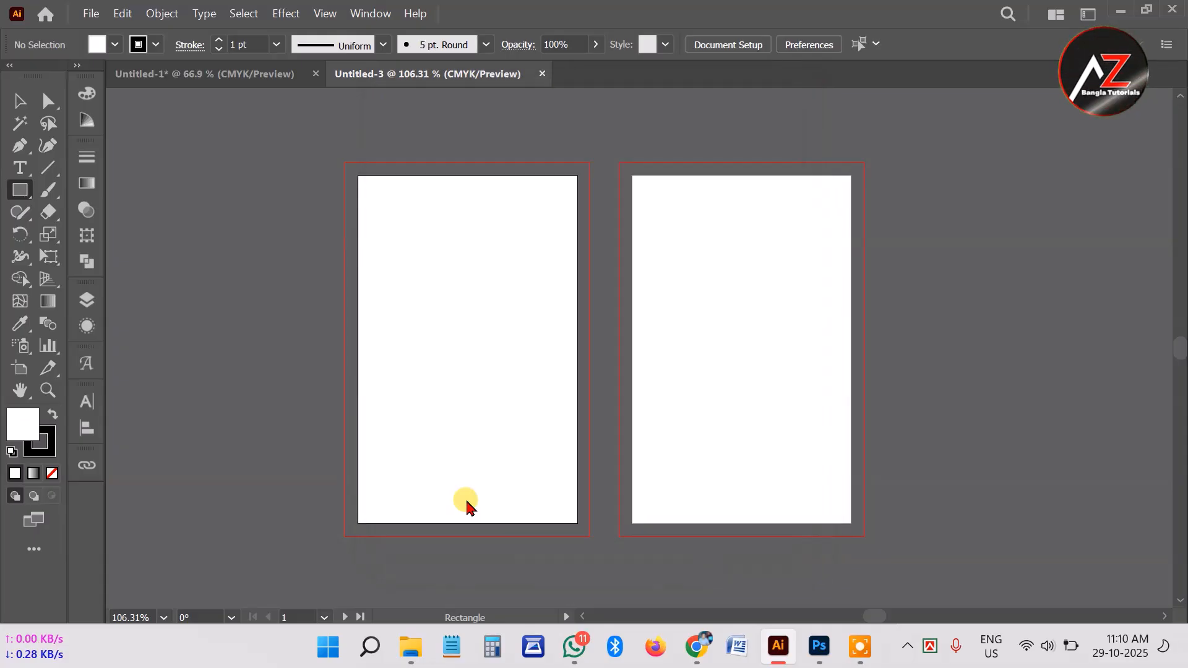
Create a rectangle 2.125 in wide and 3.375 in high, checking the card size in Chrome before finishing
left_click(86, 14)
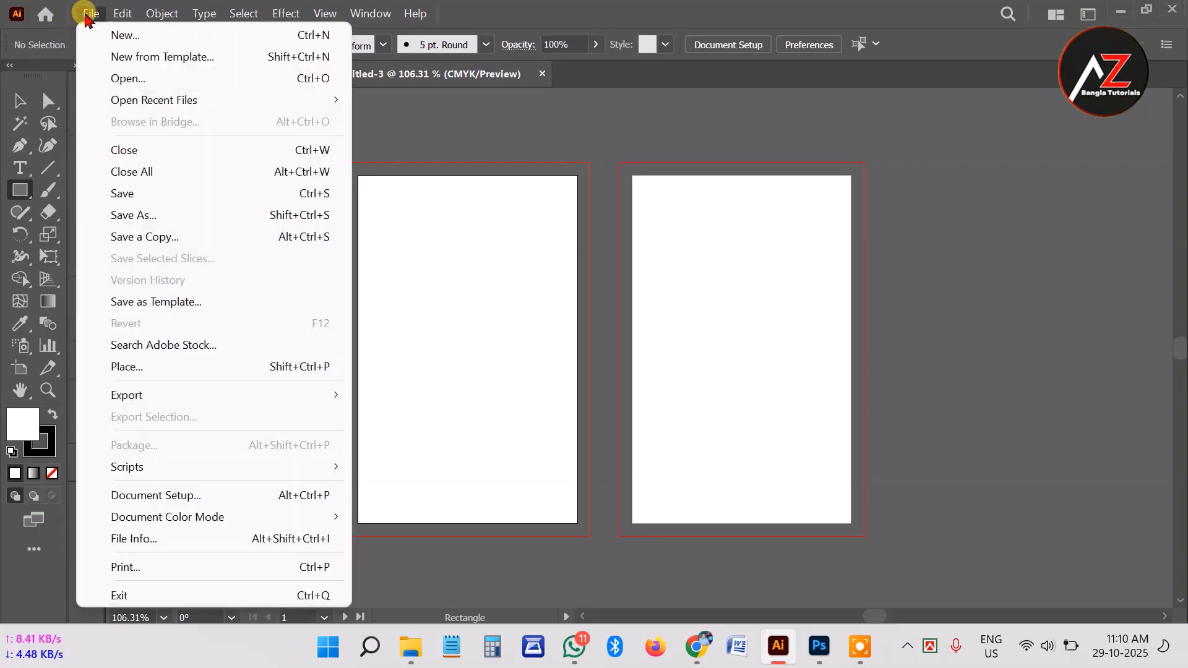
left_click(530, 174)
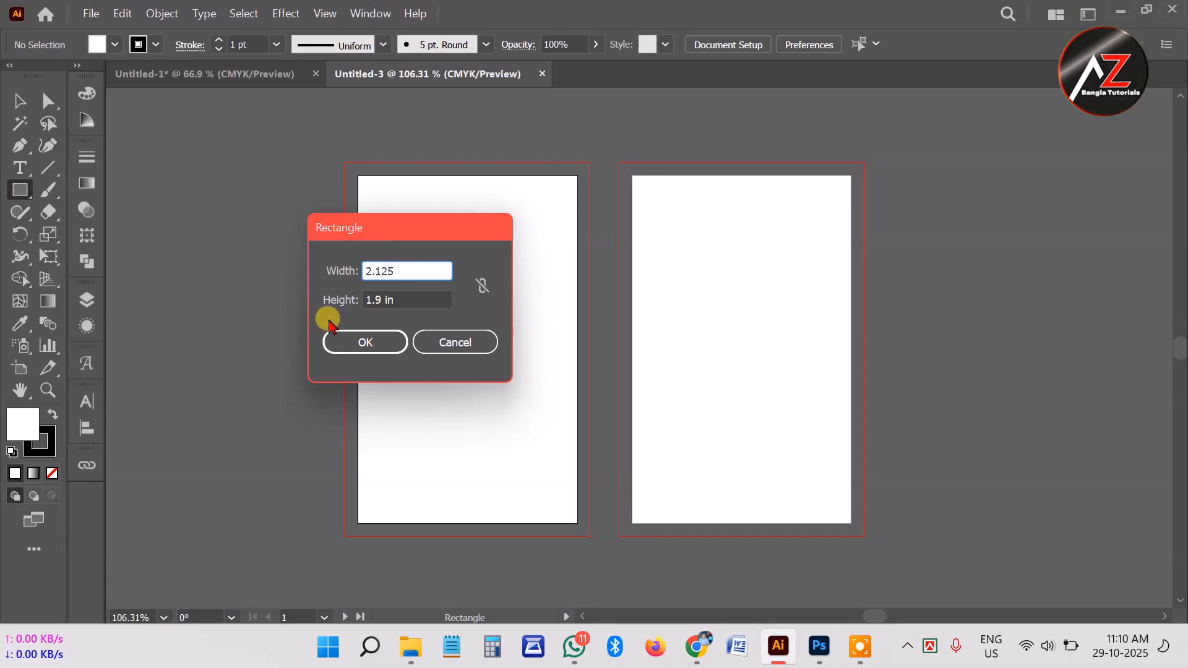
key("Tab")
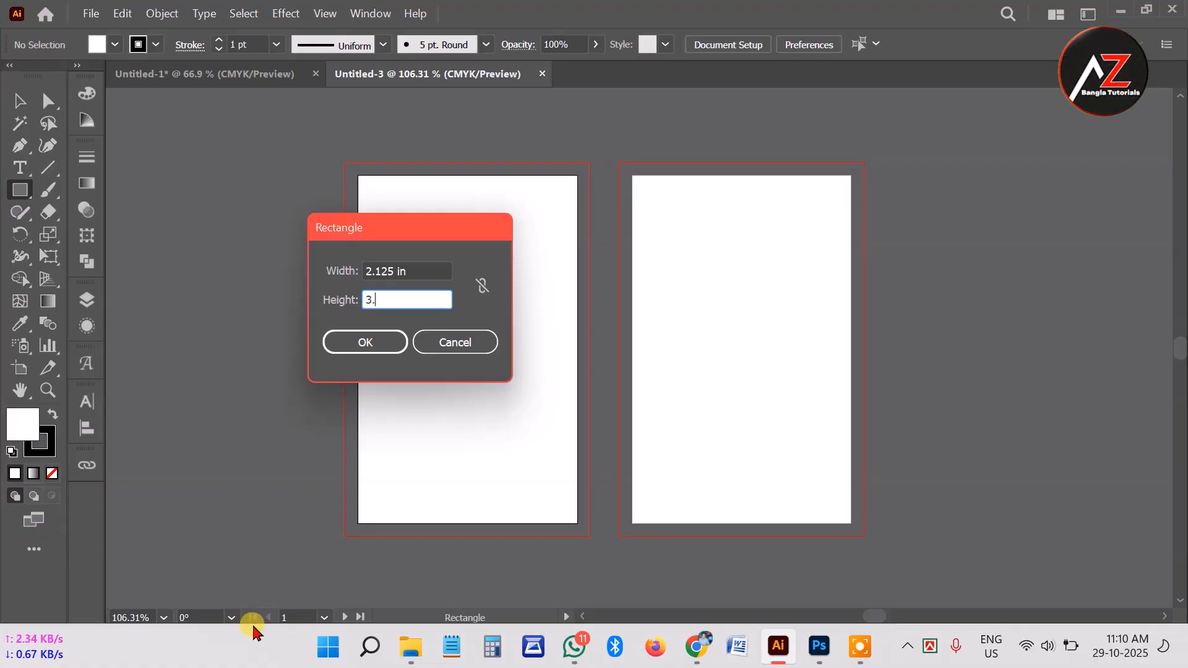
left_click(697, 649)
left_click(778, 647)
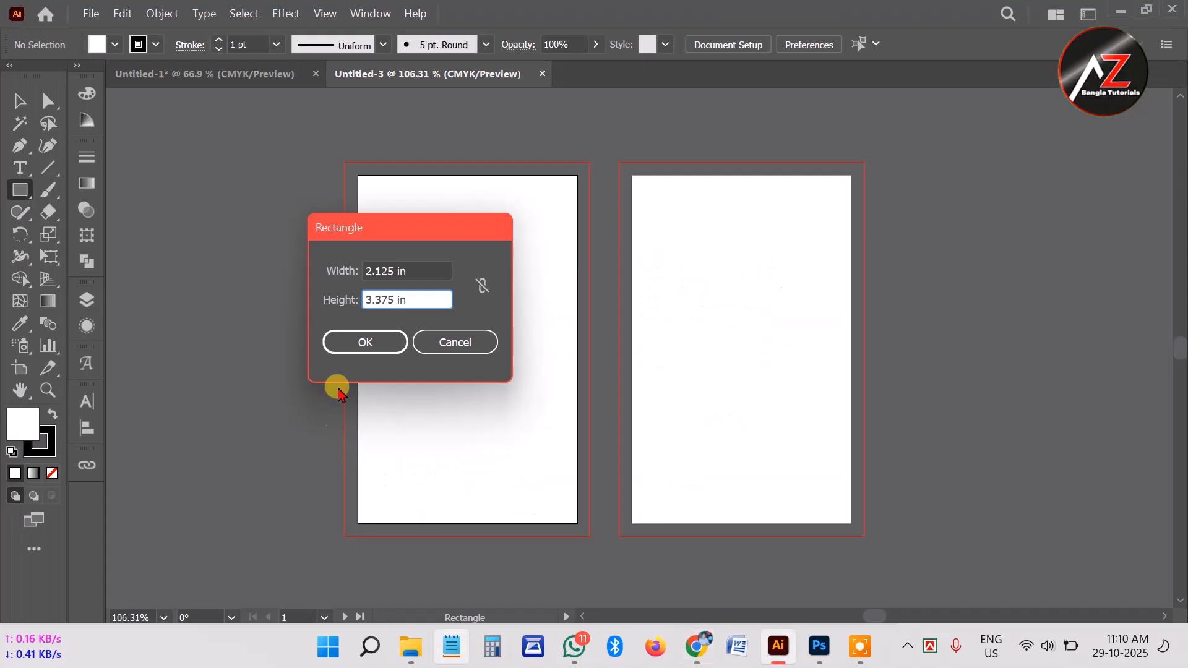
left_click(362, 343)
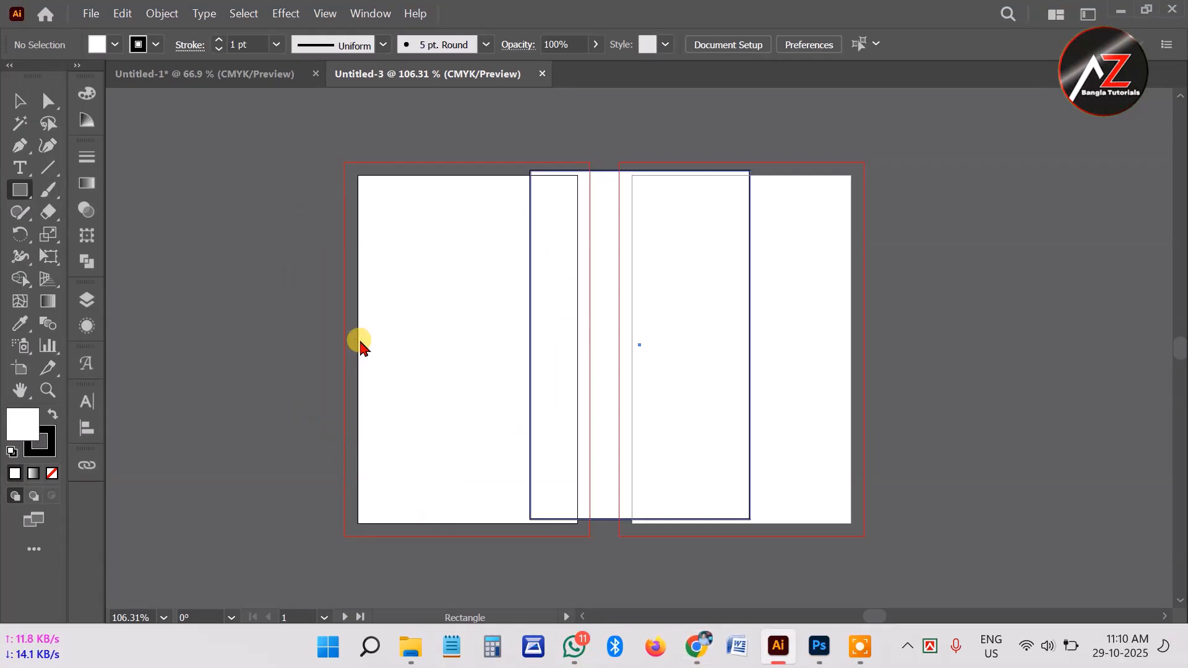
Move the new rectangle off the artboards onto the empty canvas to the left of the first artboard
left_click(22, 111)
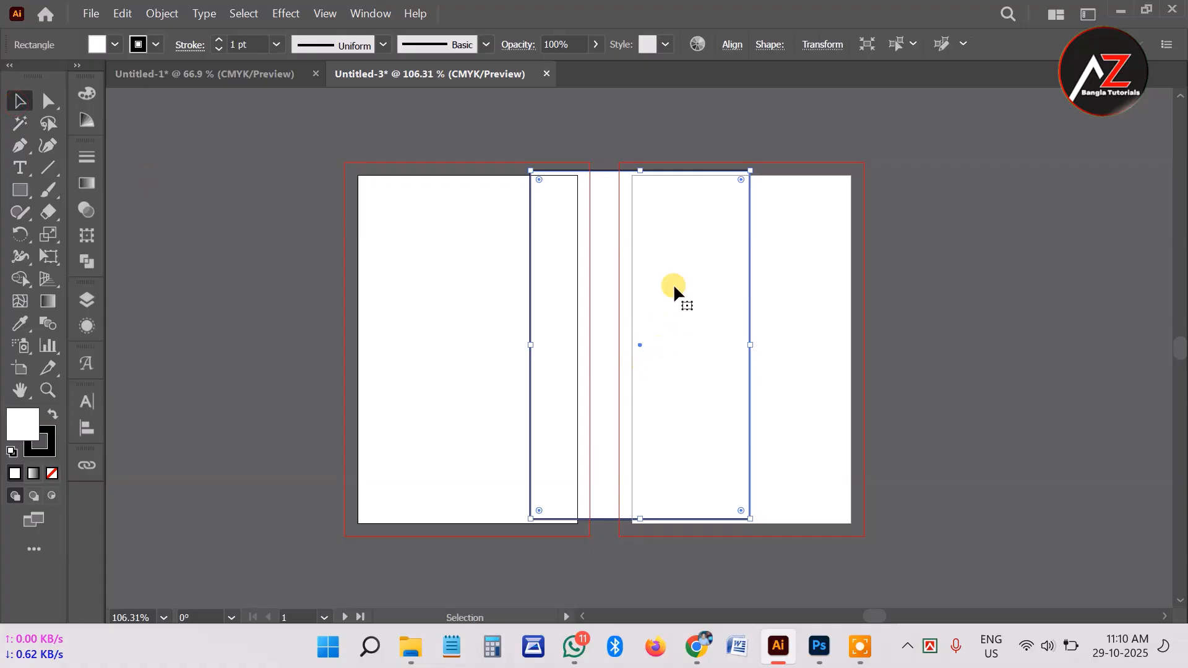
left_click_drag(724, 297, 372, 350)
left_click_drag(448, 381, 448, 377)
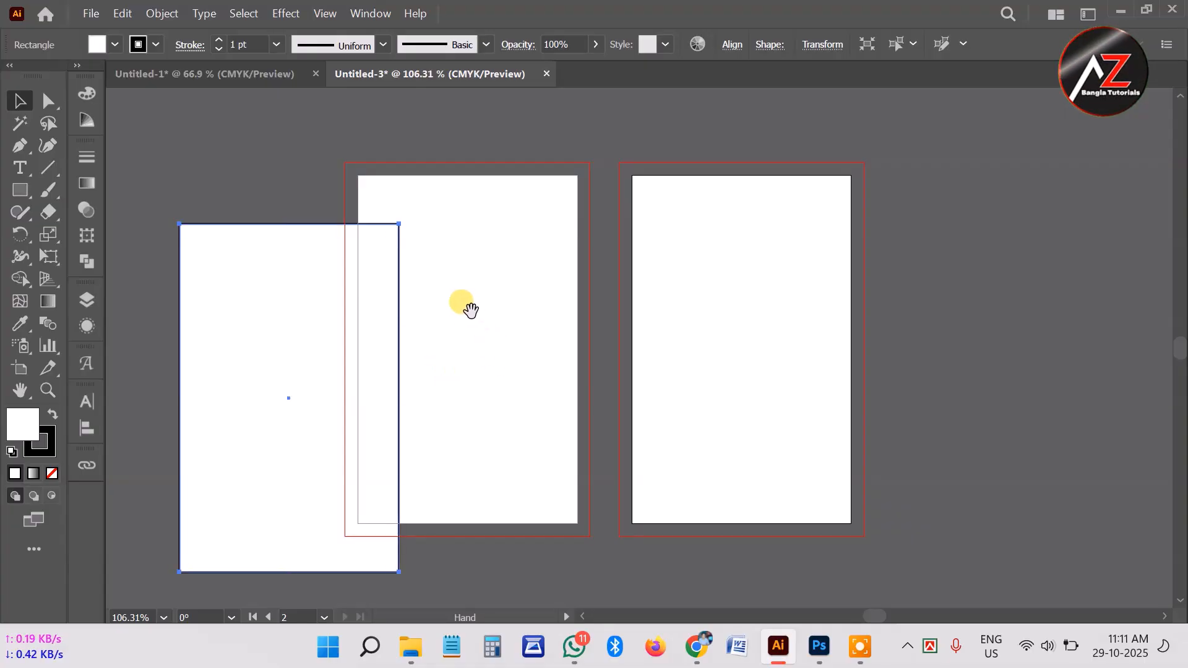
left_click_drag(493, 351, 890, 340)
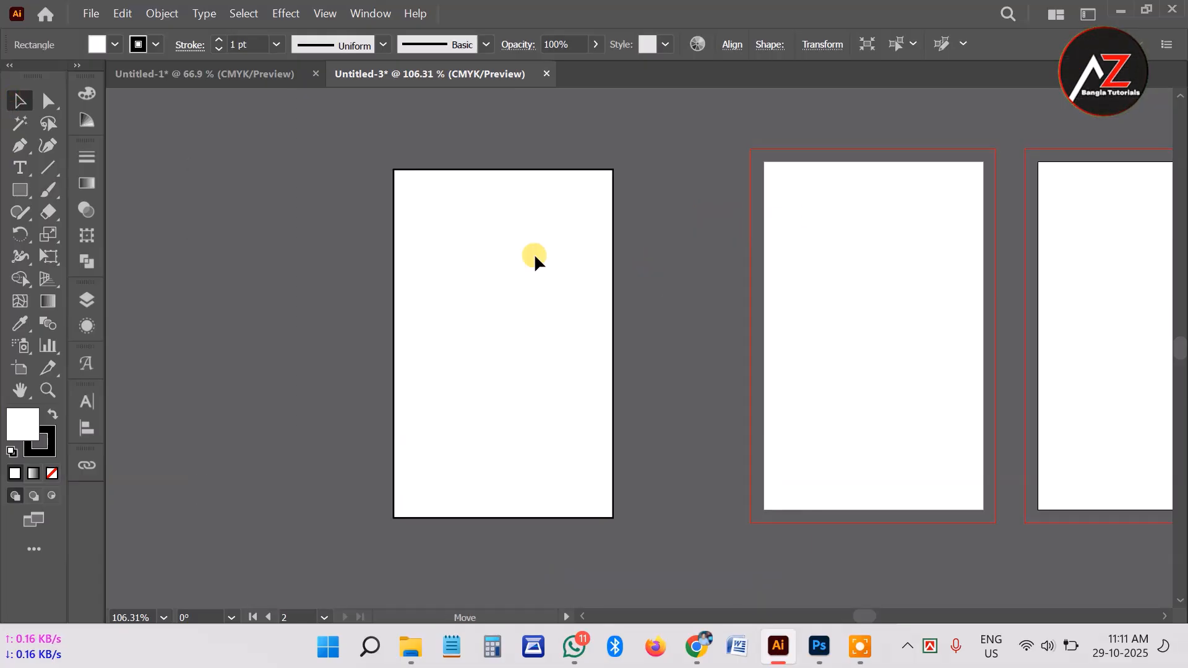
left_click_drag(532, 253, 577, 240)
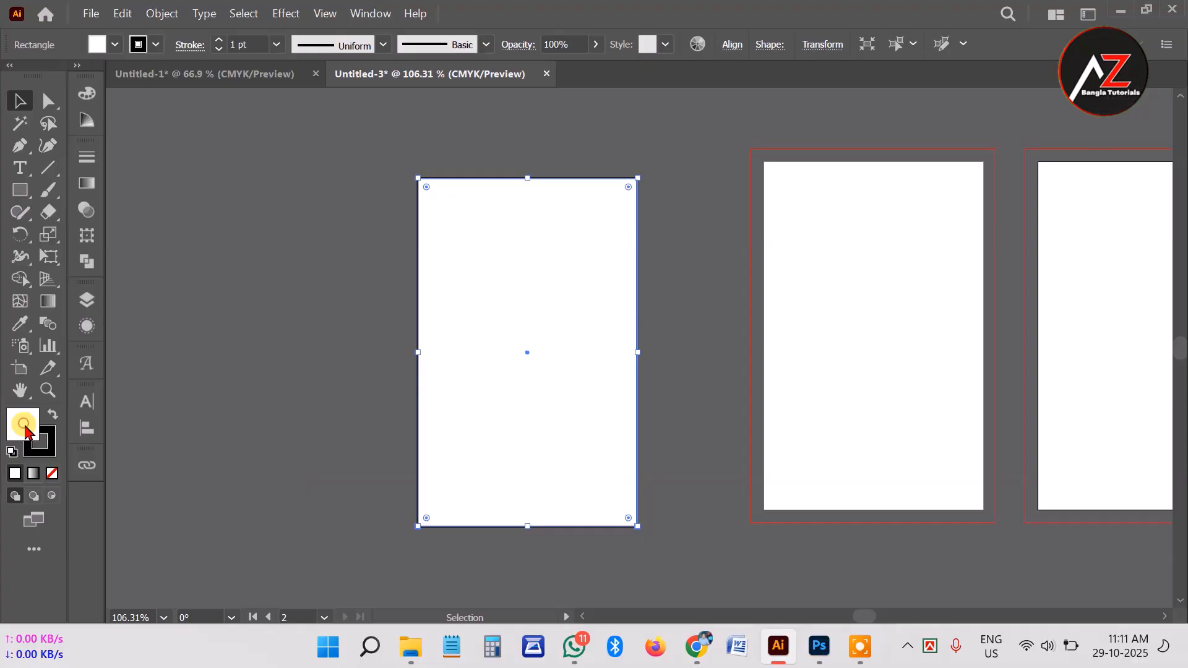
Fill the card-sized rectangle with bright red, hex FF0808
double_click(23, 425)
left_click_drag(318, 260, 845, 137)
left_click(791, 221)
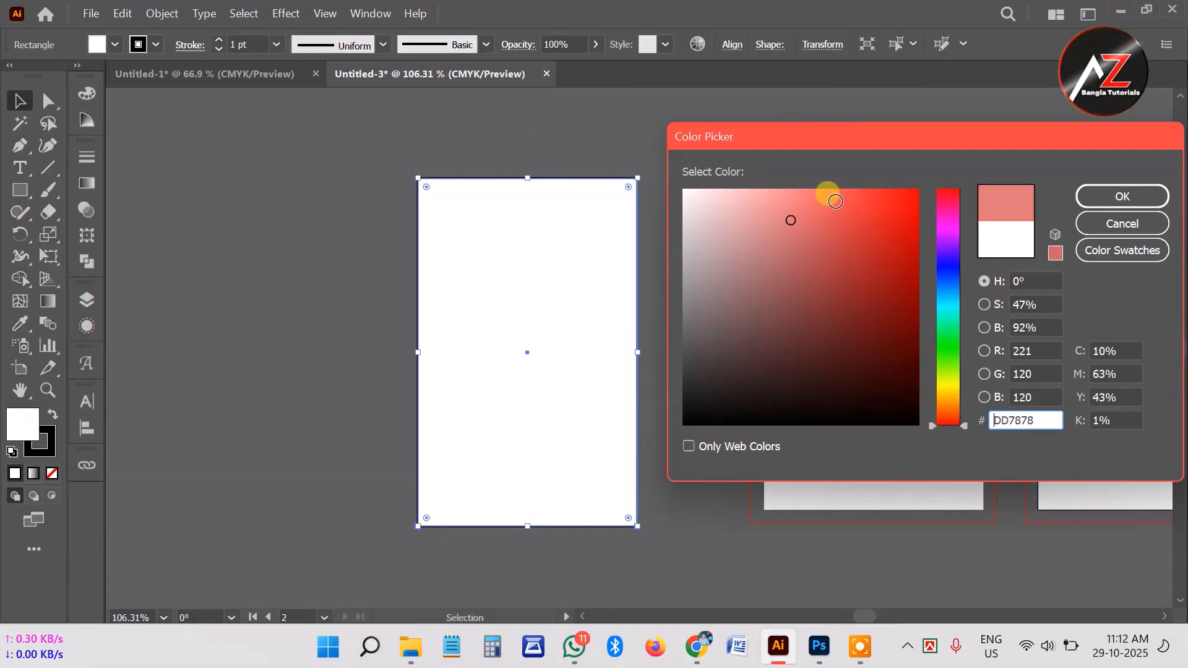
left_click(802, 224)
mouse_move(944, 403)
left_mouse_down()
mouse_move(942, 240)
mouse_move(950, 412)
mouse_move(949, 231)
mouse_move(953, 419)
mouse_move(958, 189)
left_mouse_up()
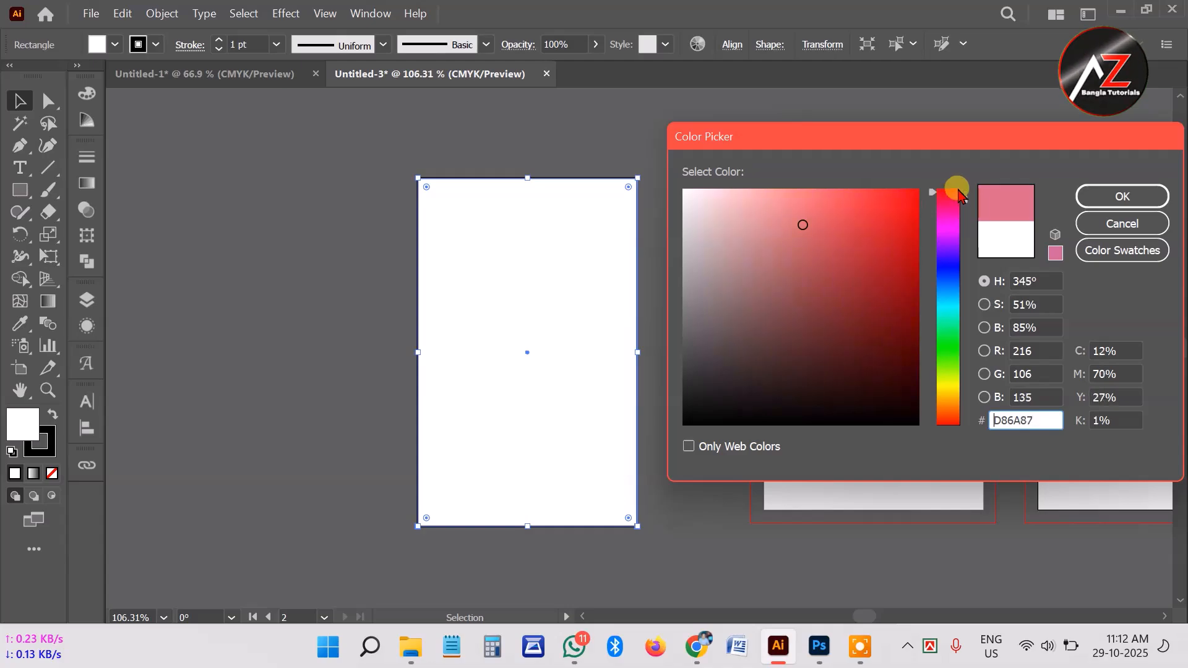
mouse_move(889, 212)
left_mouse_down()
mouse_move(902, 194)
mouse_move(862, 207)
mouse_move(907, 181)
left_mouse_up()
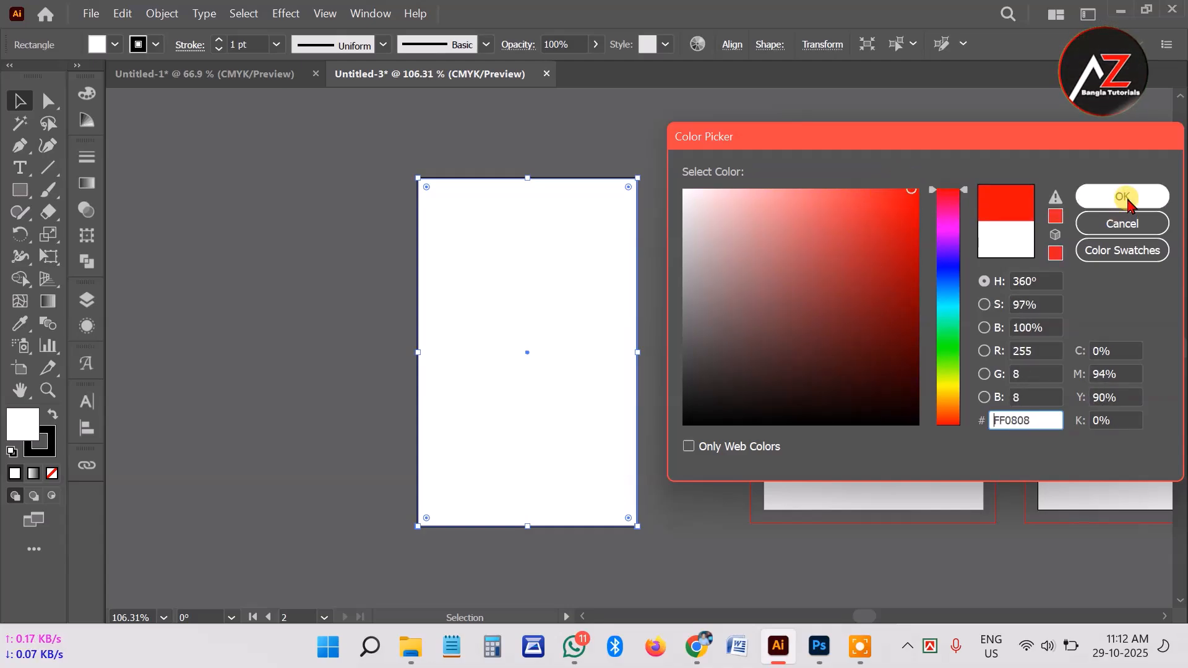
left_click(1102, 208)
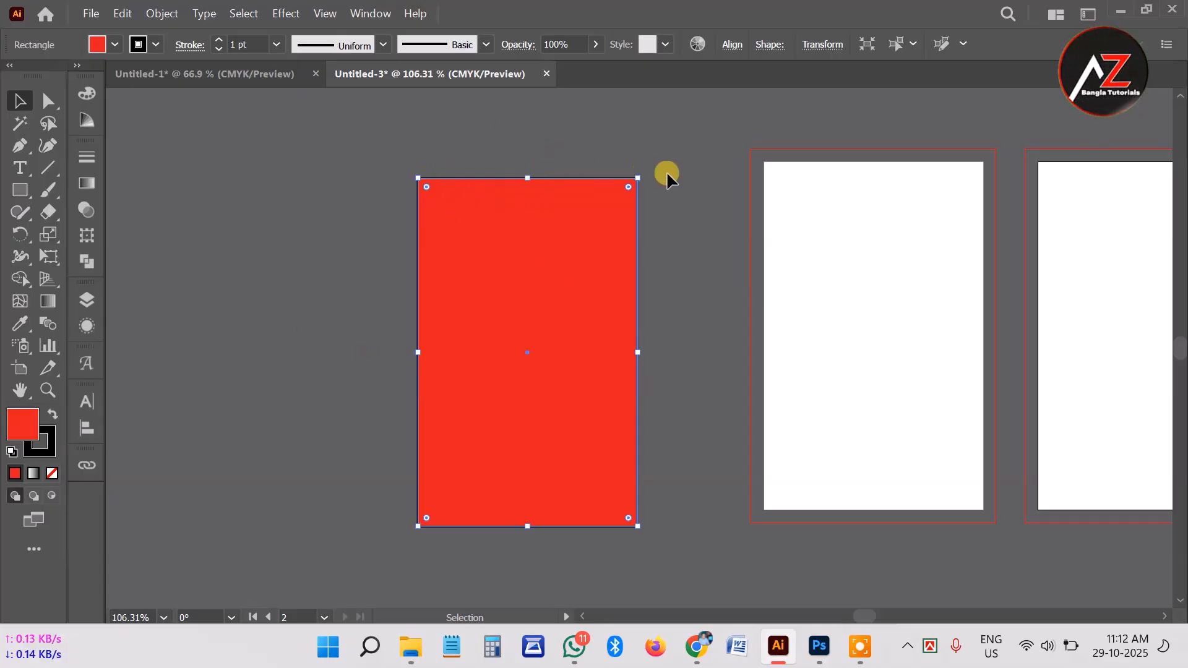
Try swapping the rectangle's red fill and black stroke back and forth, ending with the original arrangement
left_click(49, 451)
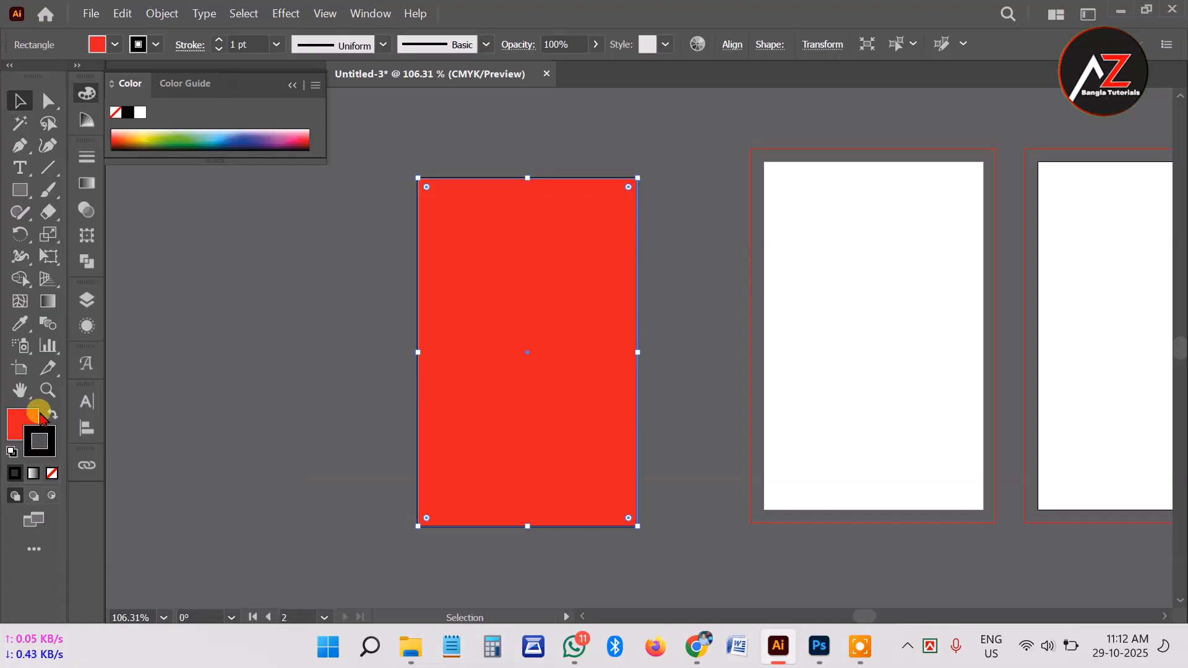
left_click(23, 423)
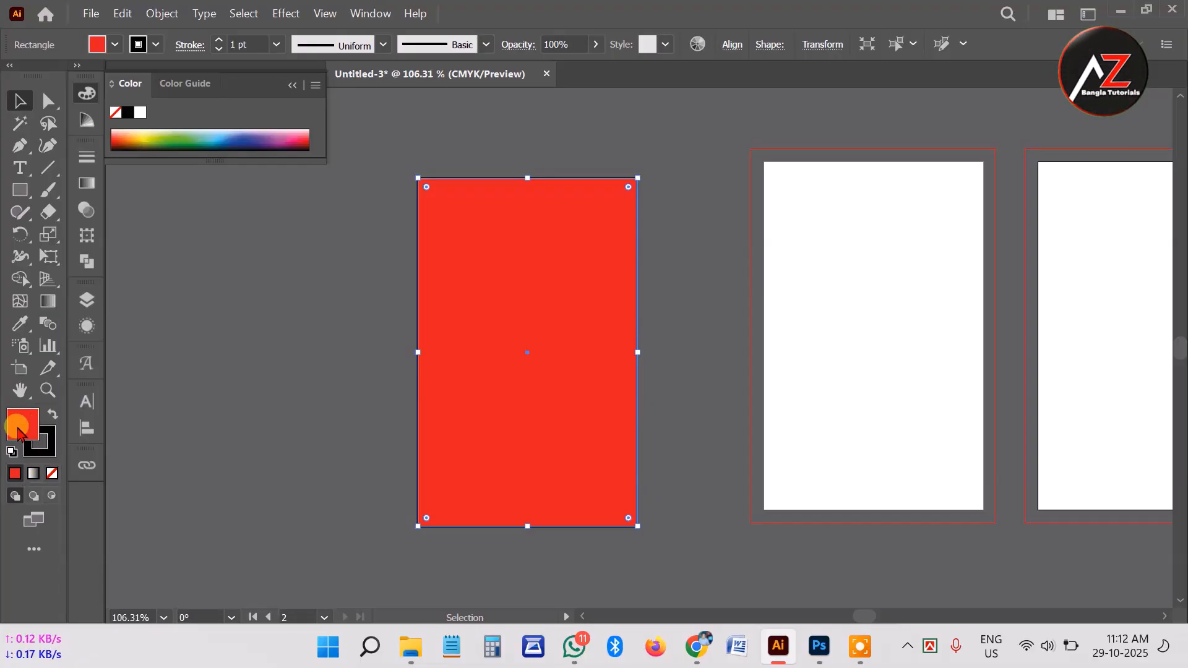
left_click(41, 450)
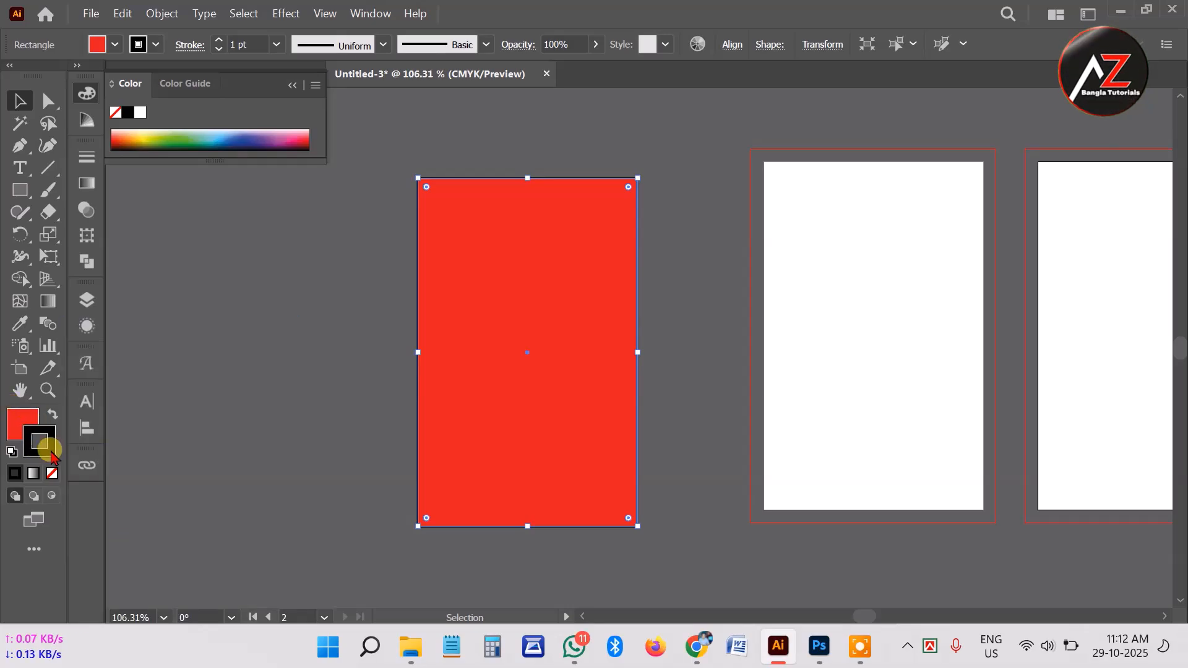
left_click(52, 416)
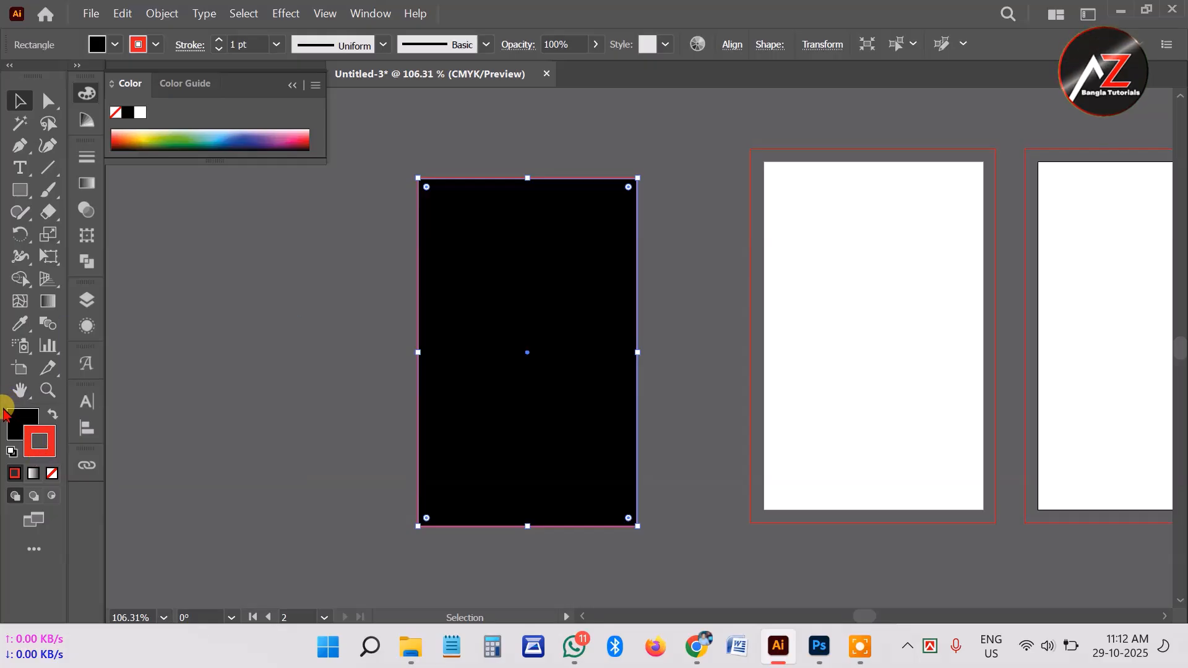
left_click(52, 415)
left_click(53, 415)
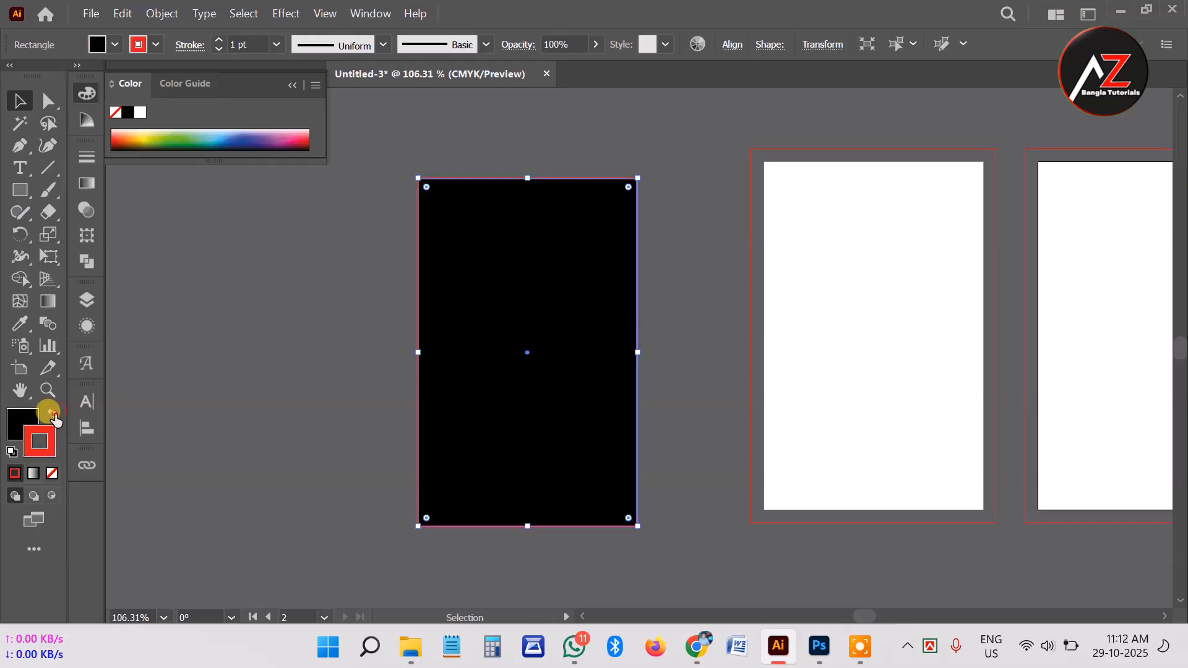
left_click(53, 415)
left_click(53, 415)
left_click(54, 415)
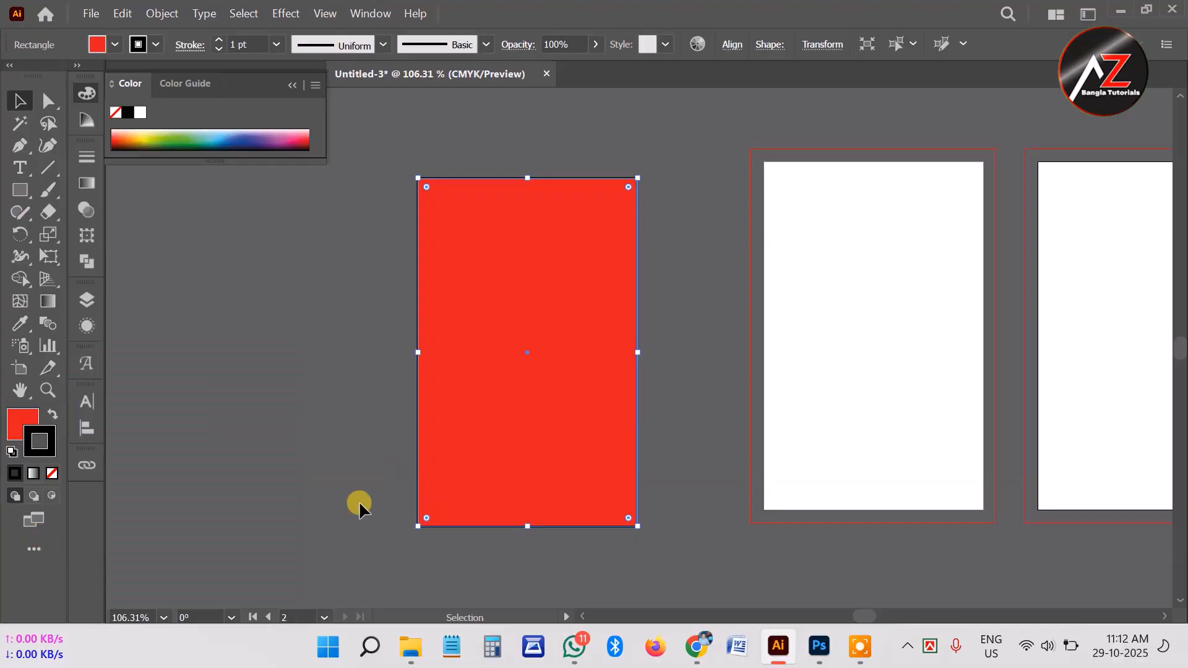
Remove the rectangle's black stroke, and apply a saturated bright blue stroke with a hue of 201° instead
left_click(52, 474)
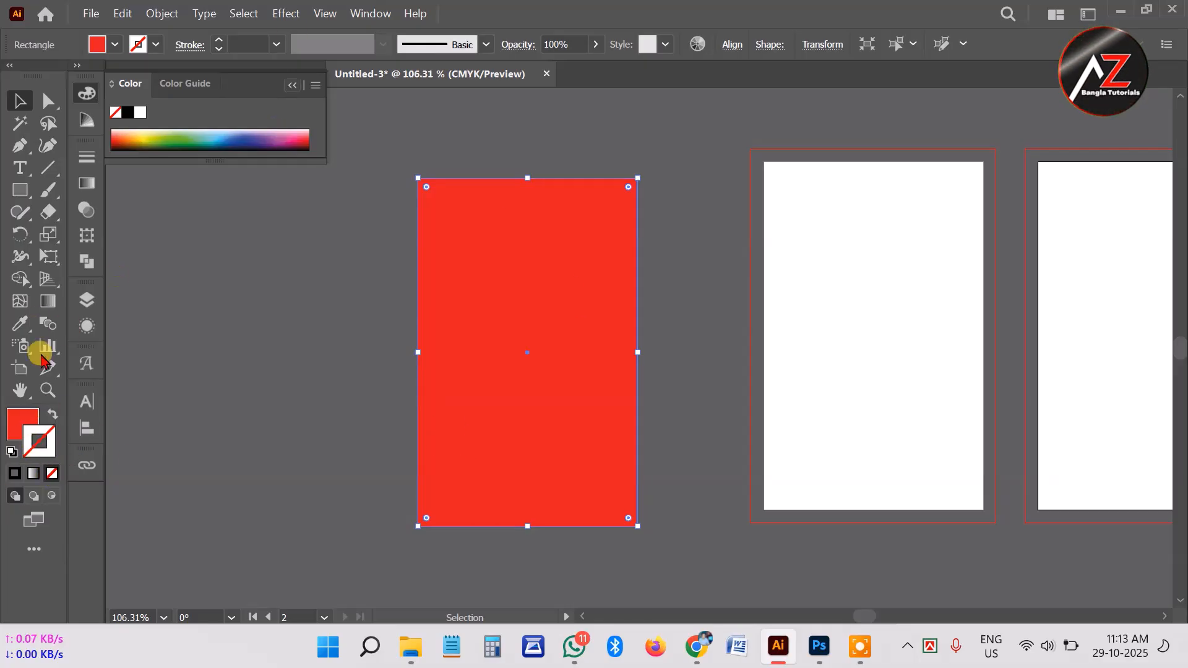
double_click(37, 443)
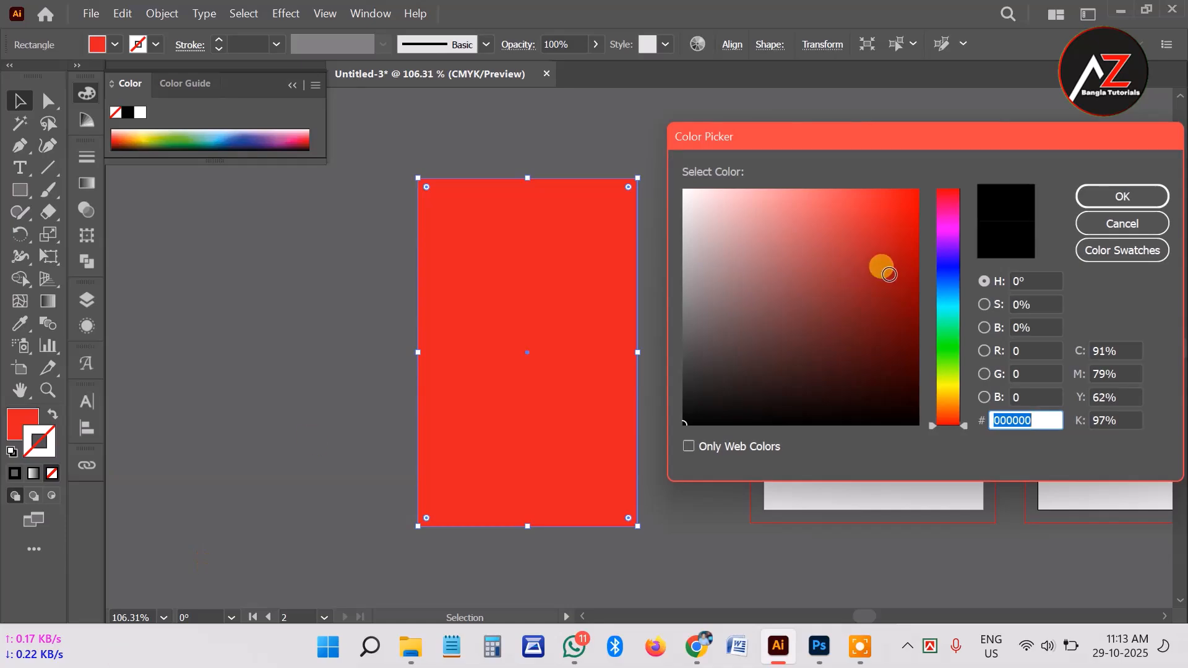
left_click(943, 299)
left_click_drag(942, 299, 942, 295)
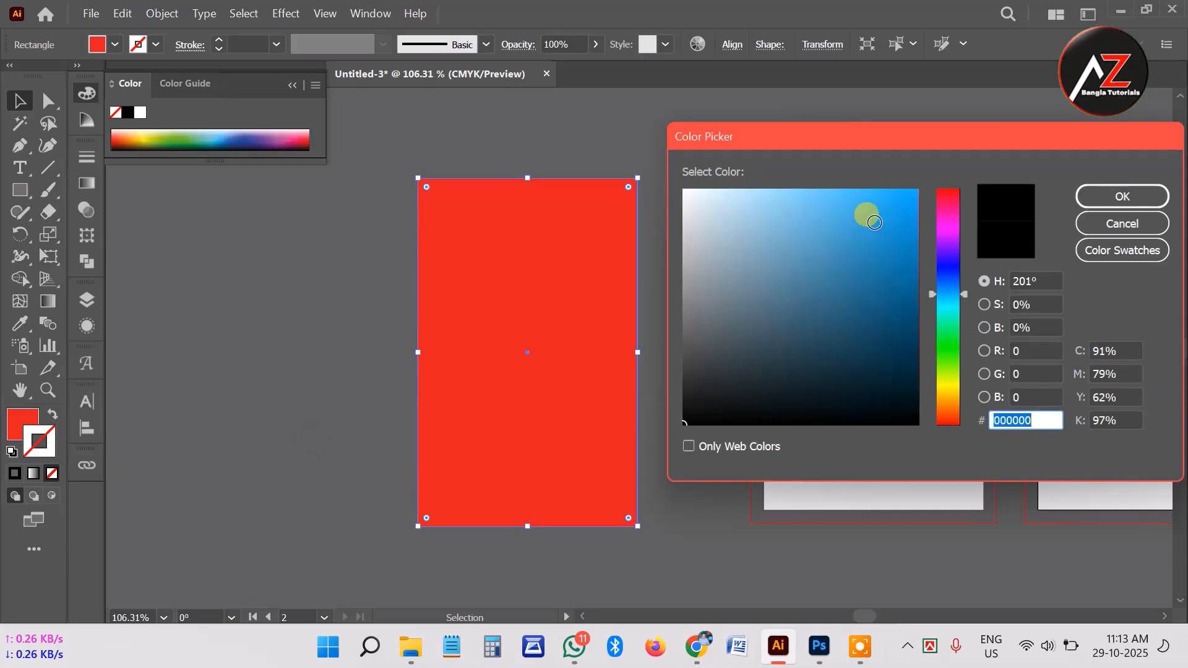
mouse_move(890, 206)
left_mouse_down()
mouse_move(901, 193)
mouse_move(856, 271)
mouse_move(900, 202)
left_mouse_up()
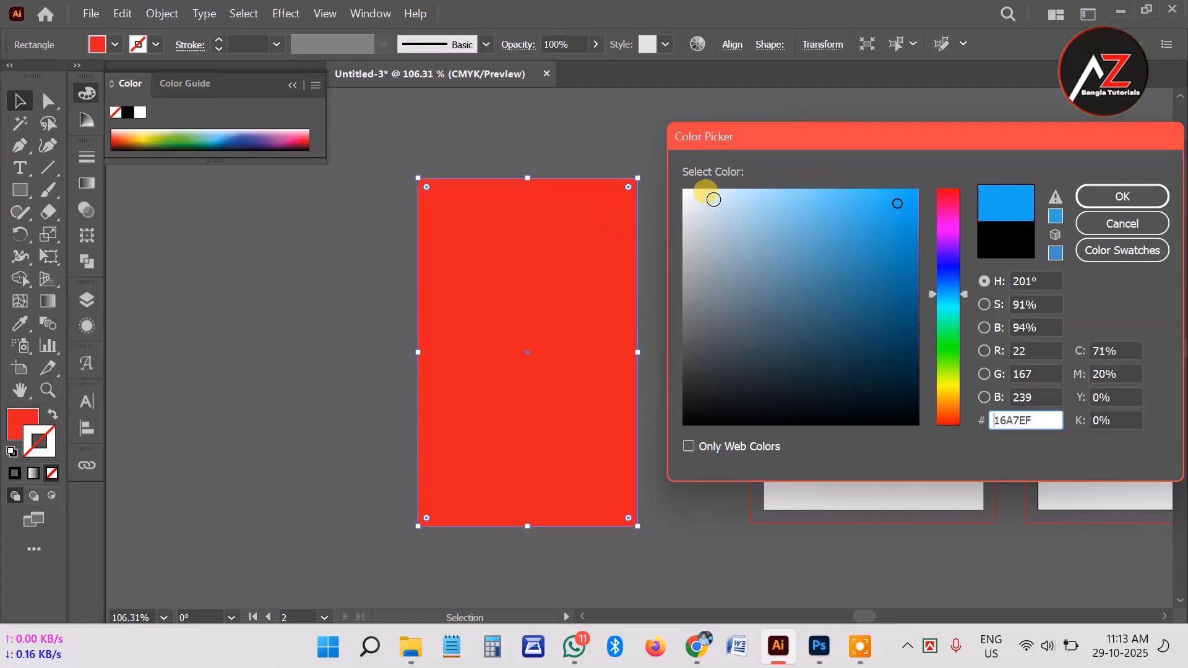
left_click_drag(714, 199, 831, 206)
mouse_move(774, 213)
left_mouse_down()
mouse_move(678, 188)
mouse_move(674, 358)
mouse_move(722, 414)
mouse_move(921, 411)
mouse_move(869, 213)
left_mouse_up()
mouse_move(721, 190)
left_mouse_down()
mouse_move(645, 165)
mouse_move(844, 168)
mouse_move(692, 175)
mouse_move(699, 186)
left_mouse_up()
left_click(1128, 203)
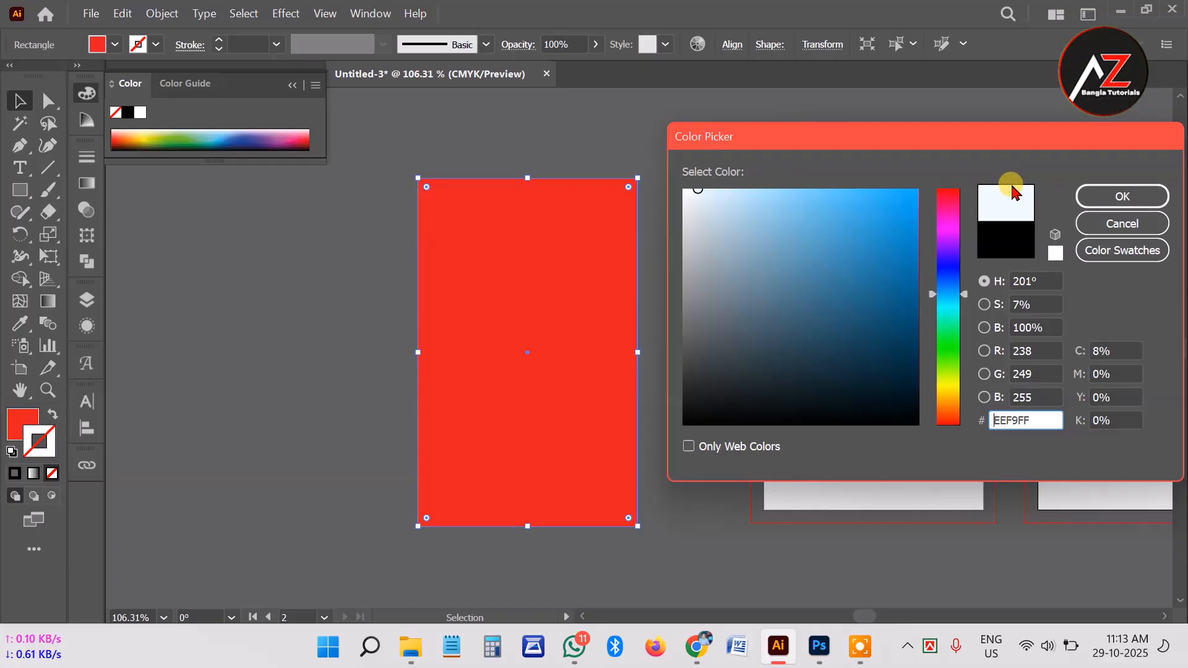
left_click(915, 193)
left_click(1125, 196)
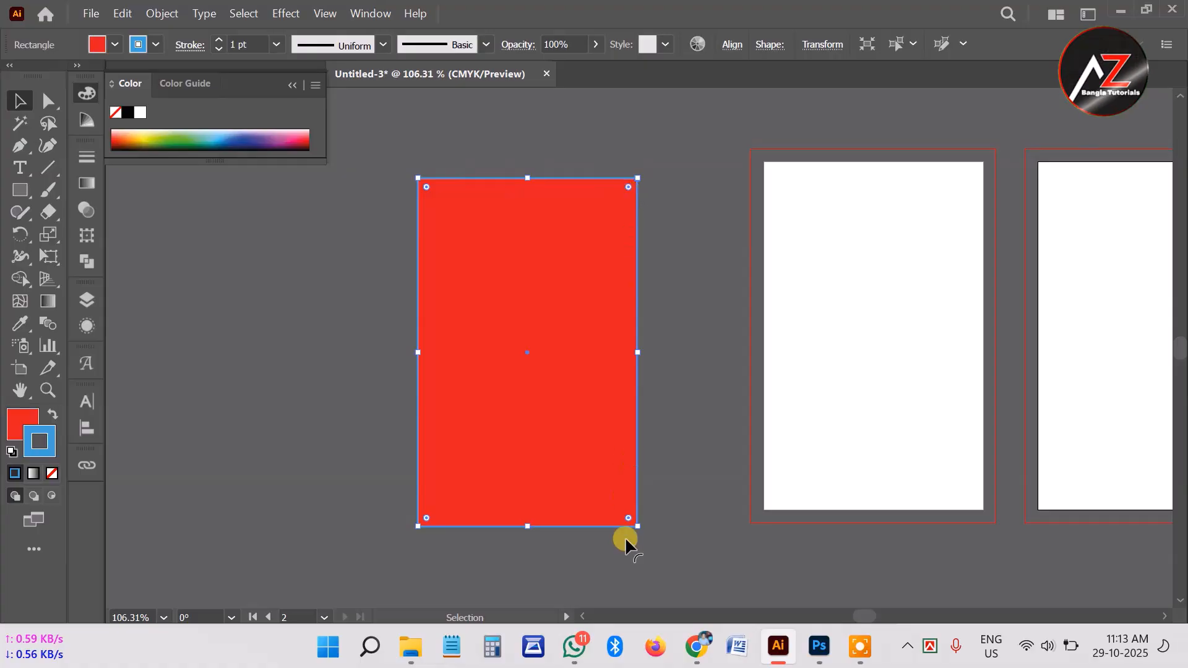
Try stroke weights of 80 pt, 7 pt and 5 pt on the blue outline, and return it to 7 pt
left_click(87, 92)
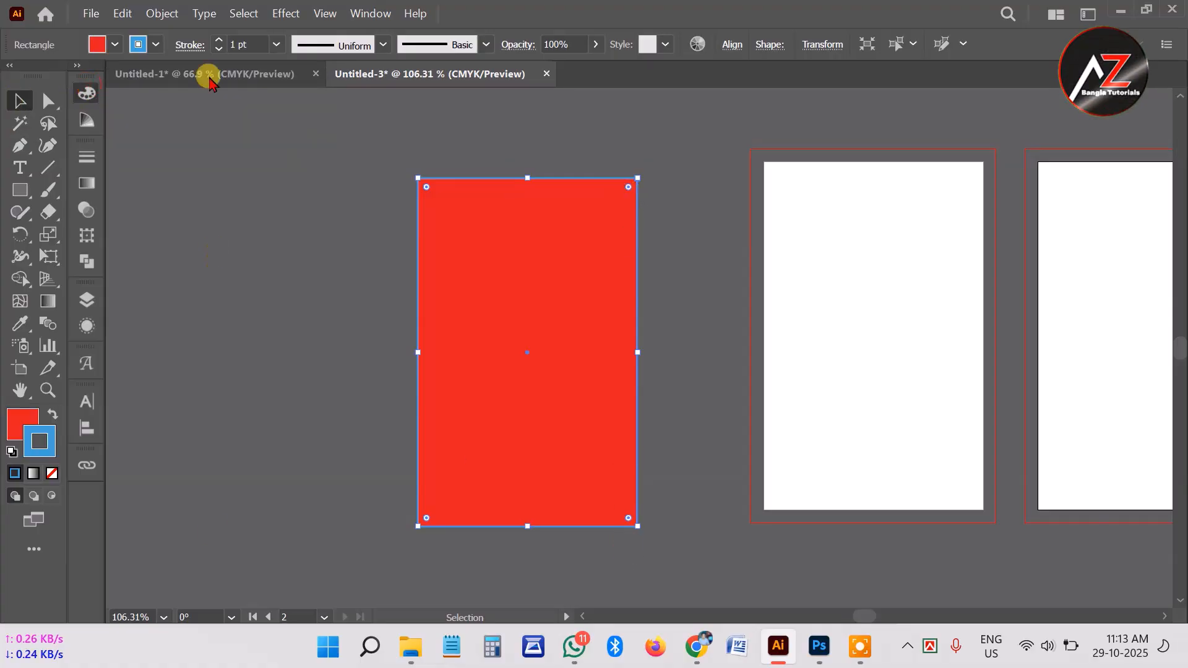
left_click_drag(263, 41, 204, 42)
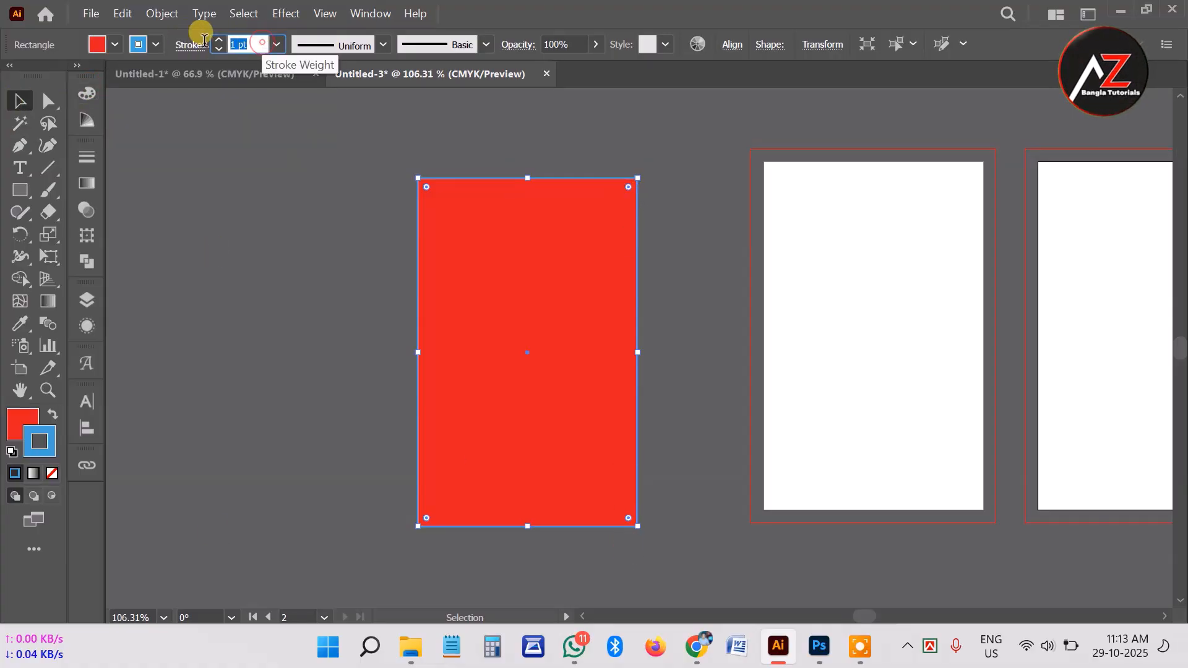
left_click(276, 44)
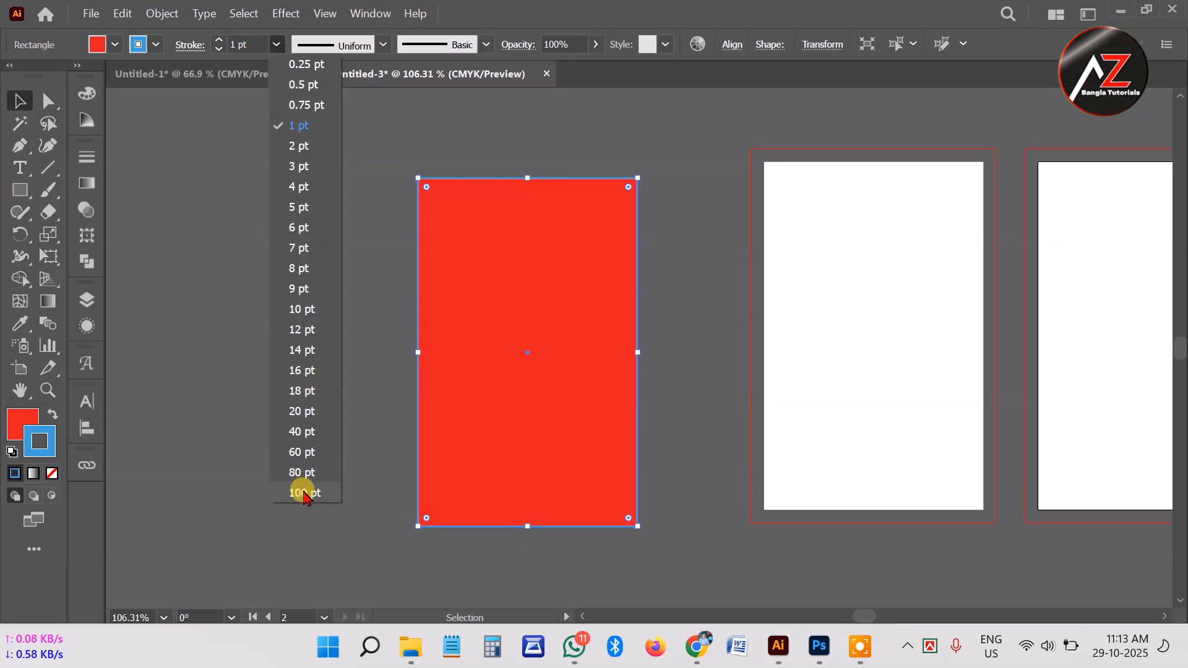
left_click(300, 474)
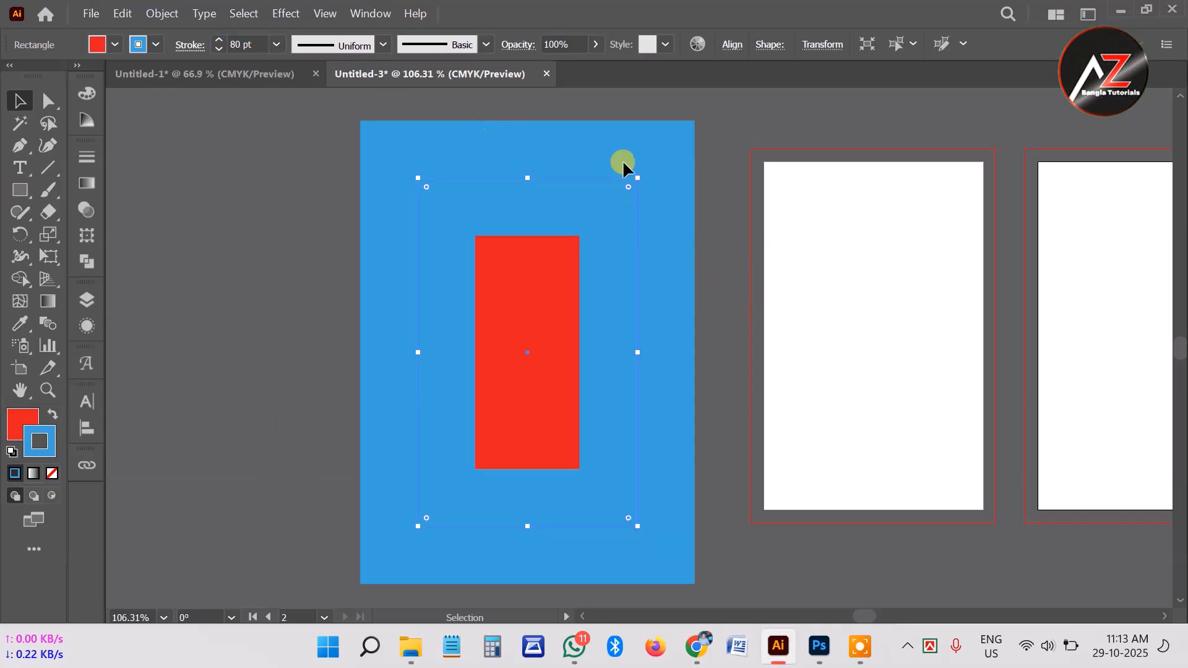
left_click(277, 44)
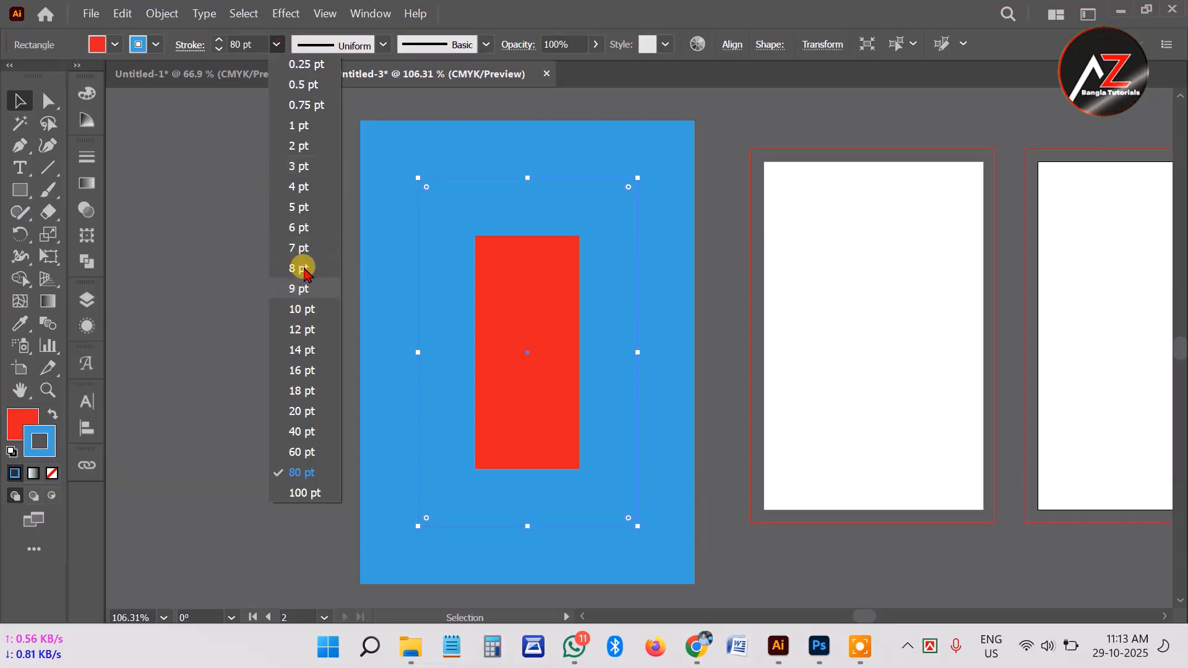
left_click(300, 246)
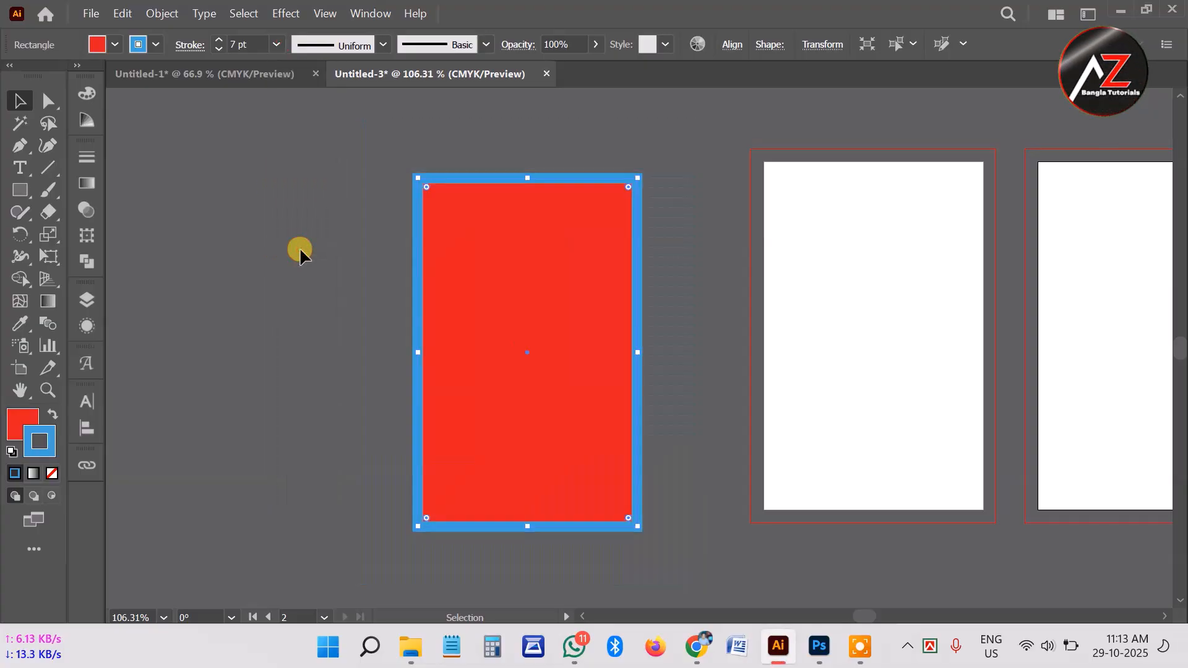
left_click(275, 44)
left_click(295, 198)
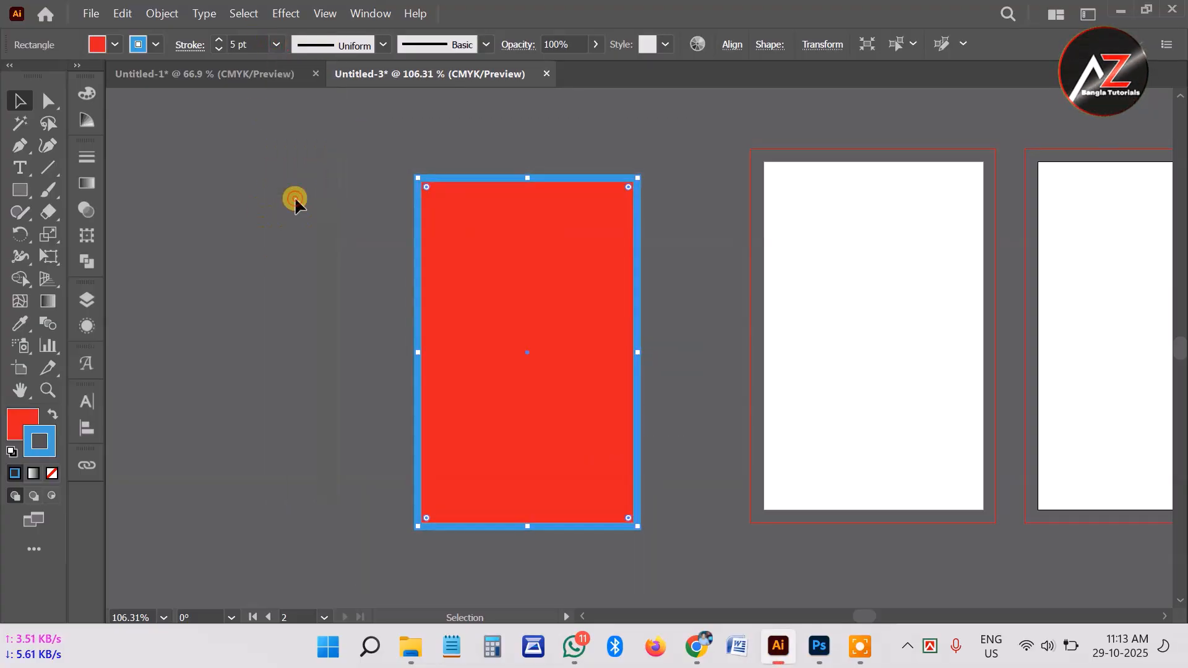
left_click(277, 44)
left_click(295, 250)
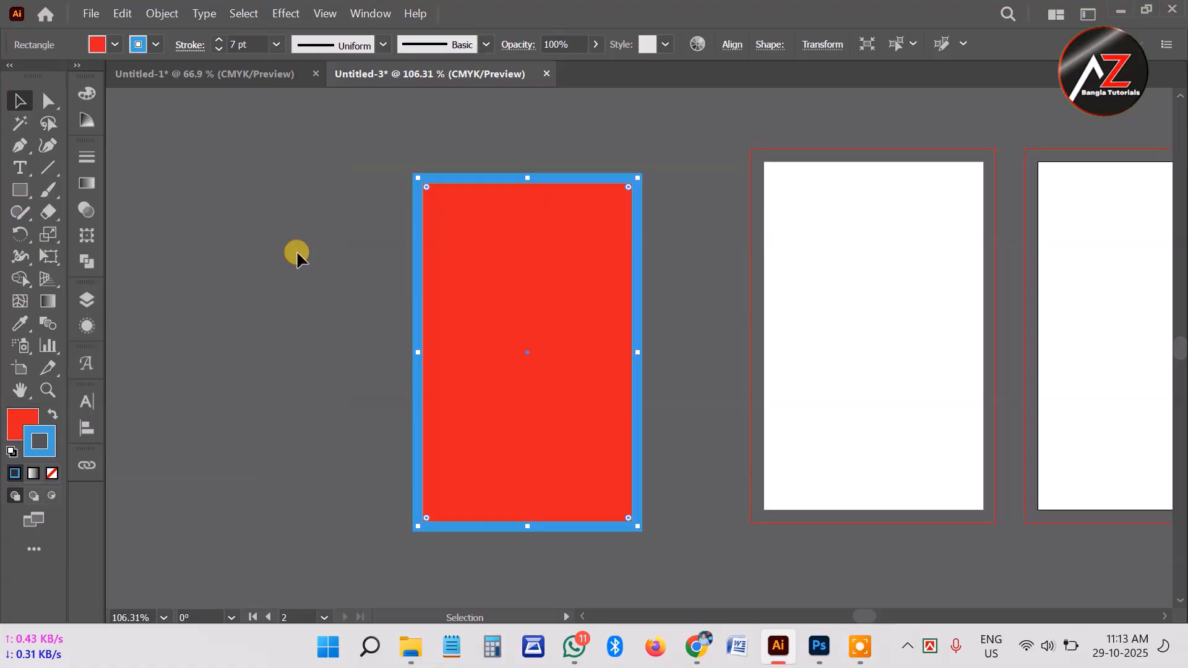
Remove the blue stroke from the red rectangle and make its fill the active colour attribute
left_click(51, 474)
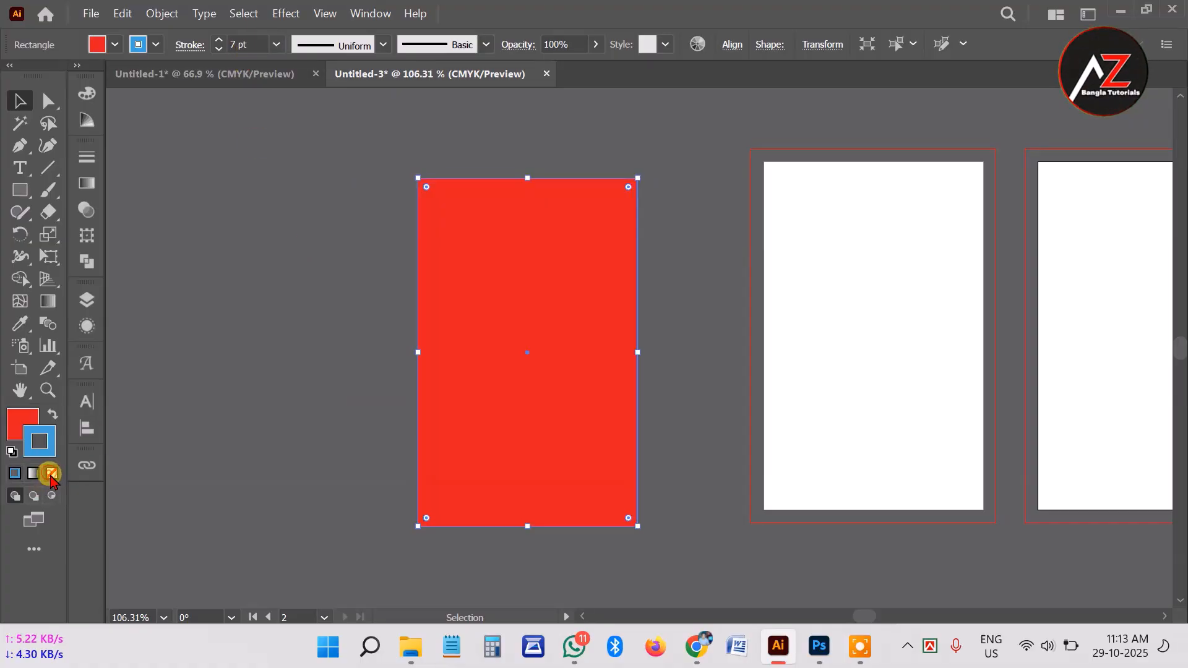
left_click(21, 422)
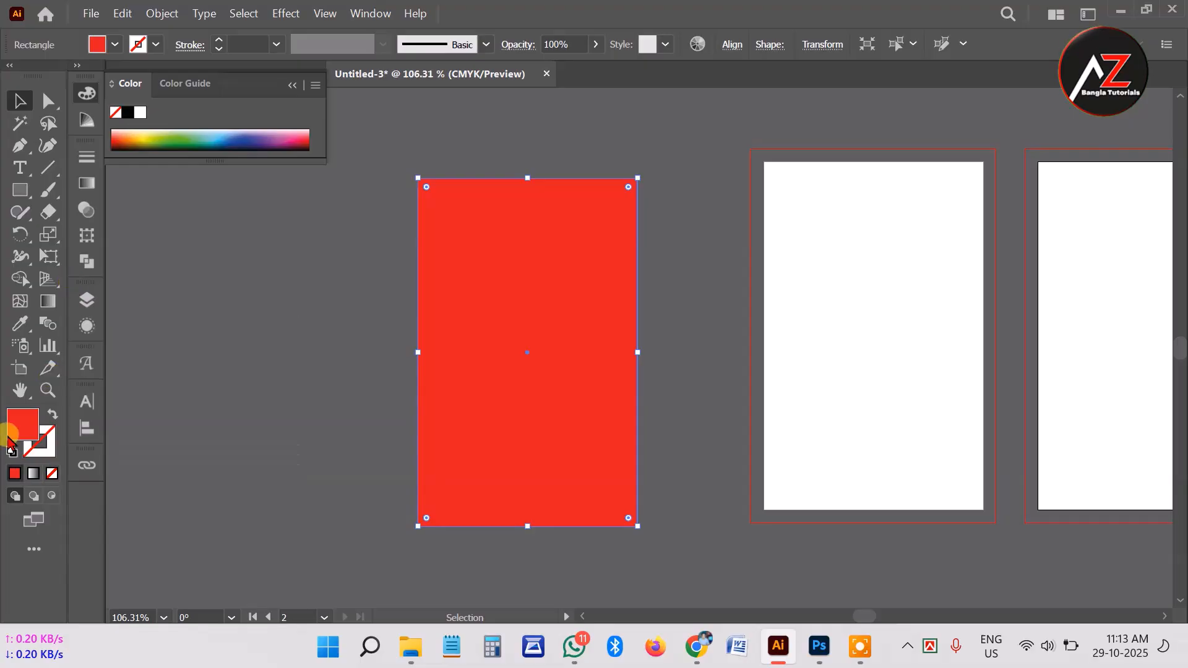
double_click(13, 430)
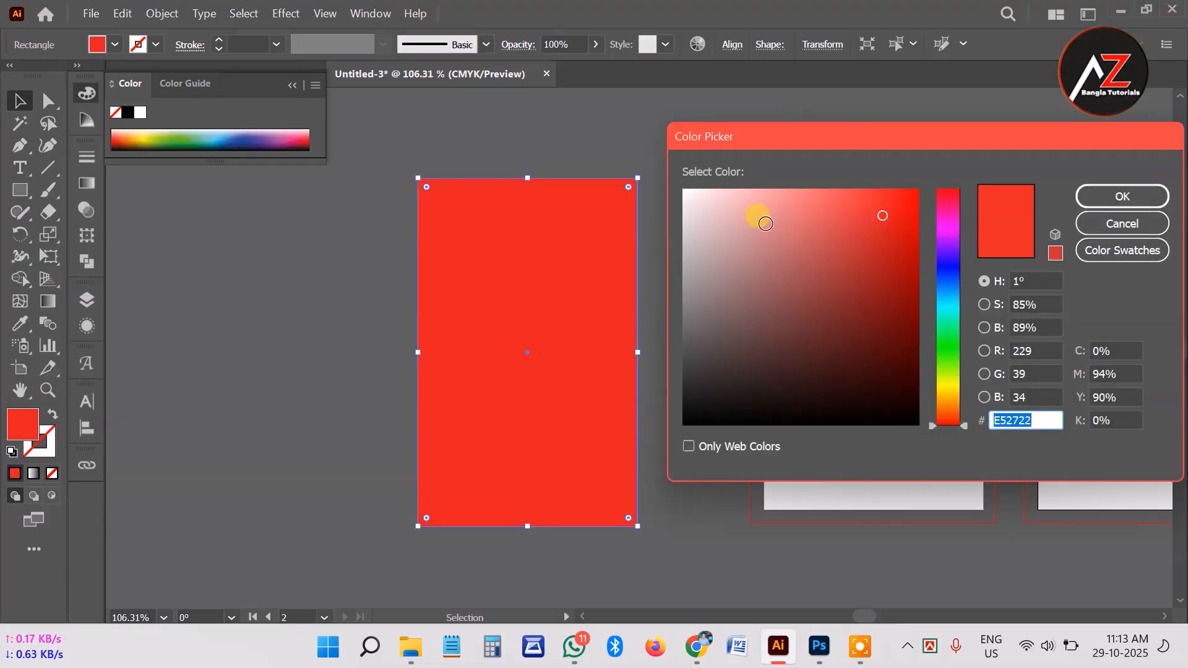
left_click(688, 194)
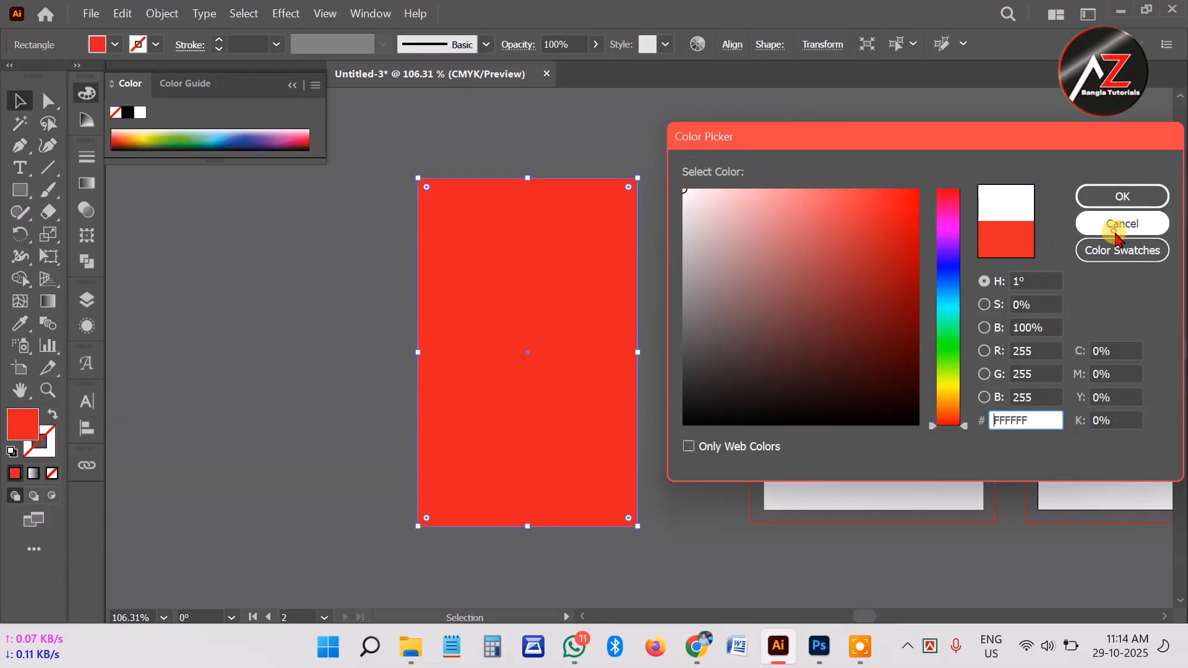
left_click(1096, 224)
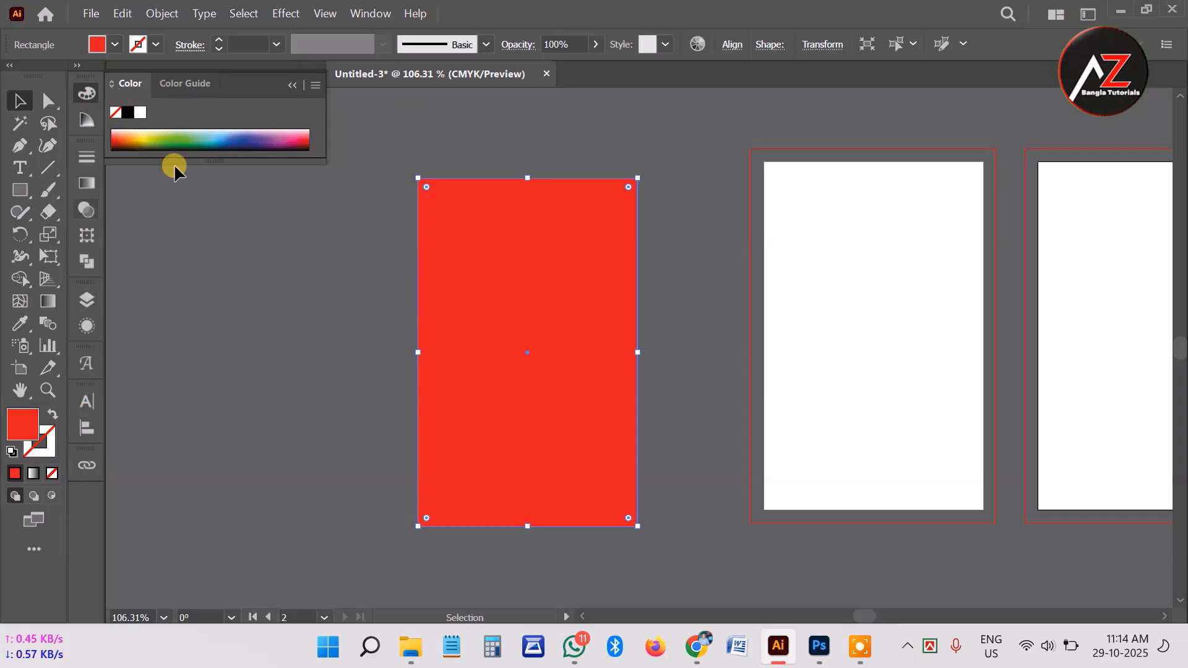
Reopen the Color panel and change the red rectangle's fill to white
left_click(367, 14)
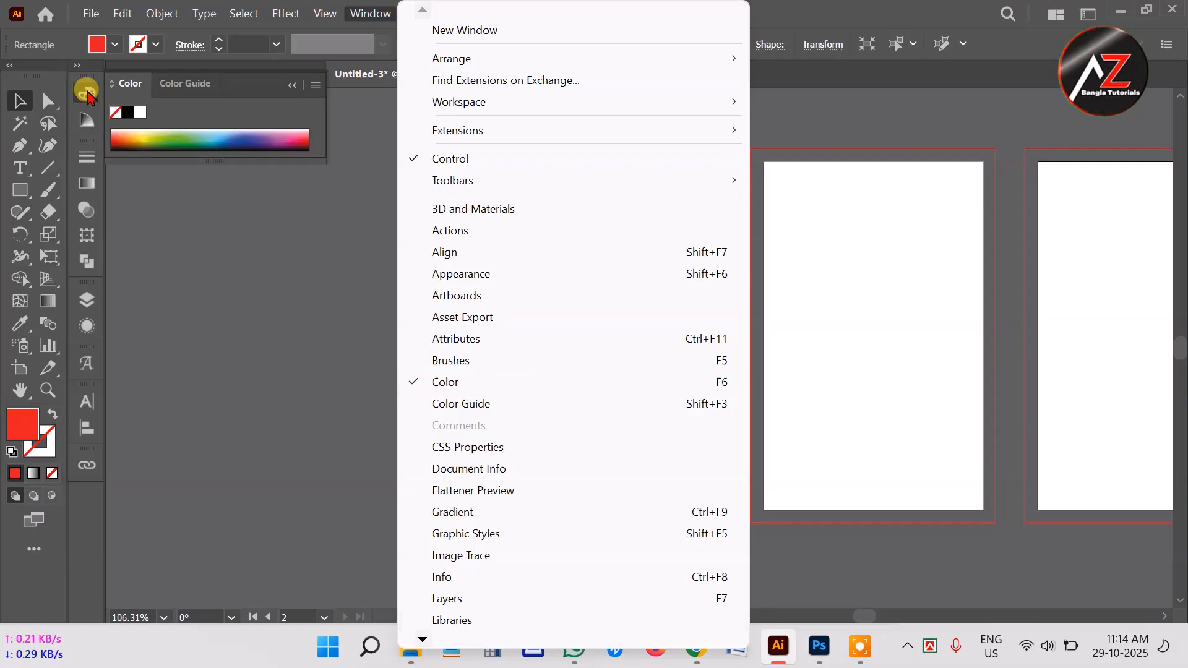
left_click(88, 97)
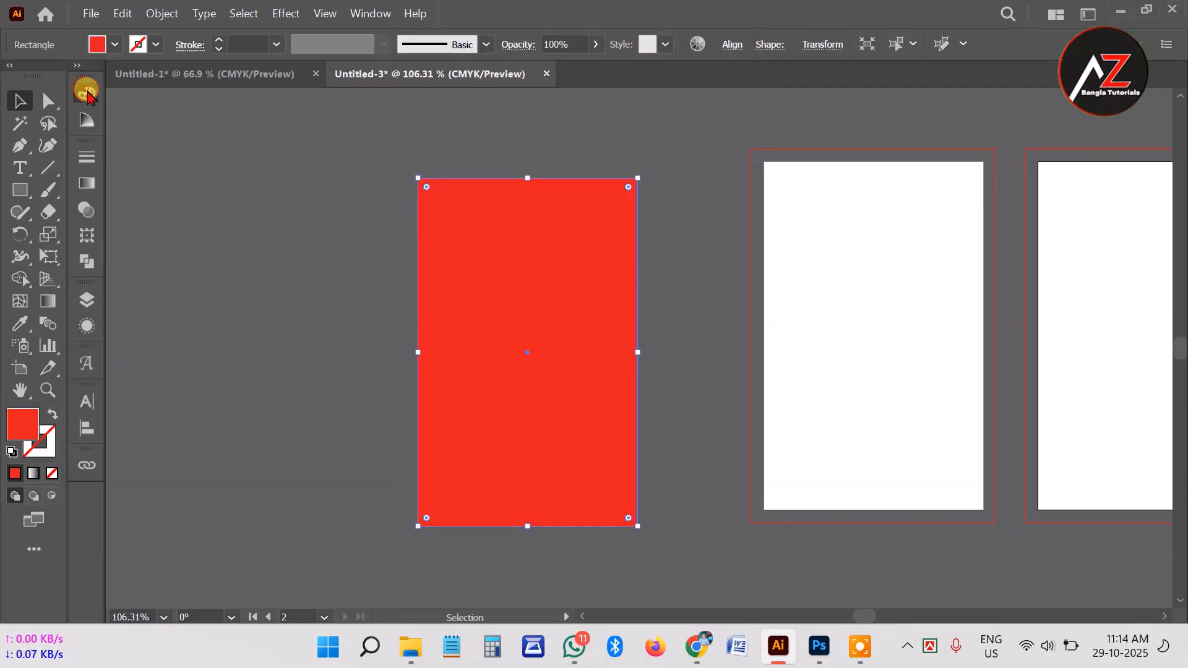
left_click(88, 95)
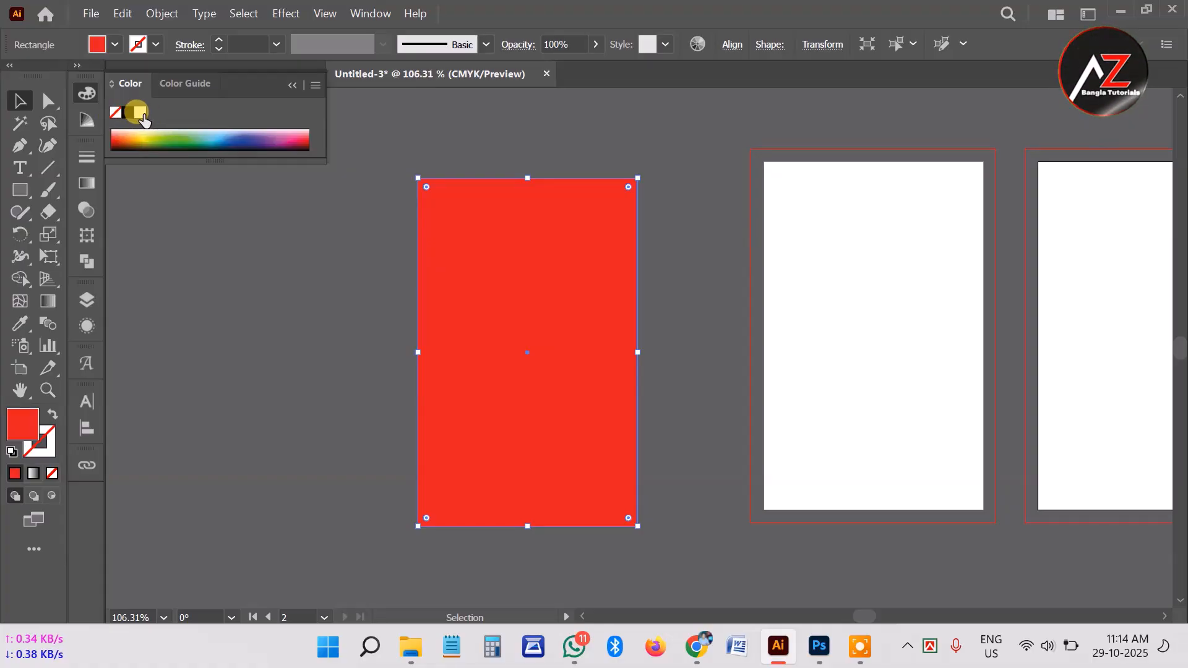
left_click(140, 113)
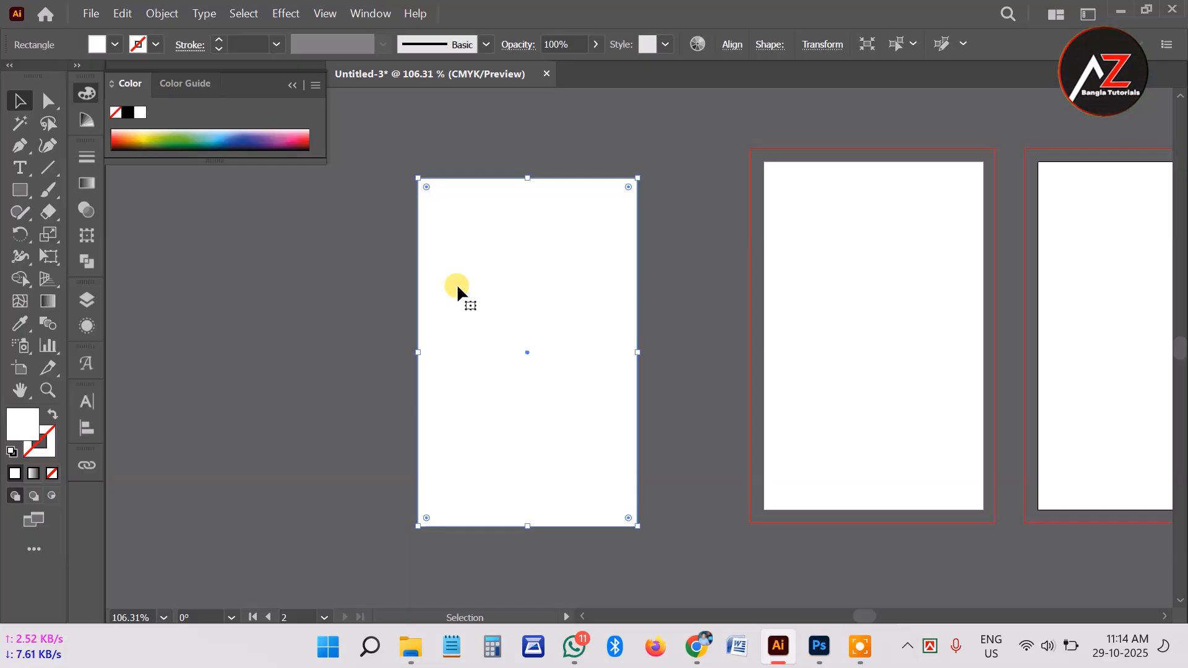
Try moving the white rectangle by hand onto the first artboard, and undo the move
left_click(247, 351)
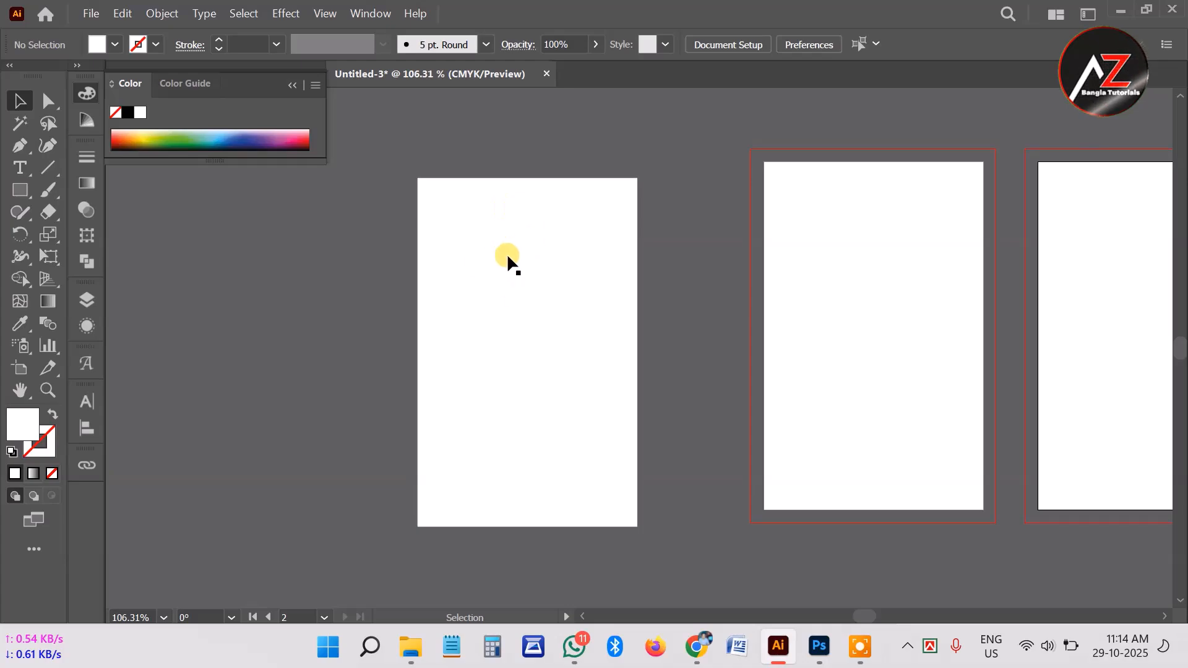
left_click(508, 259)
left_click(906, 279)
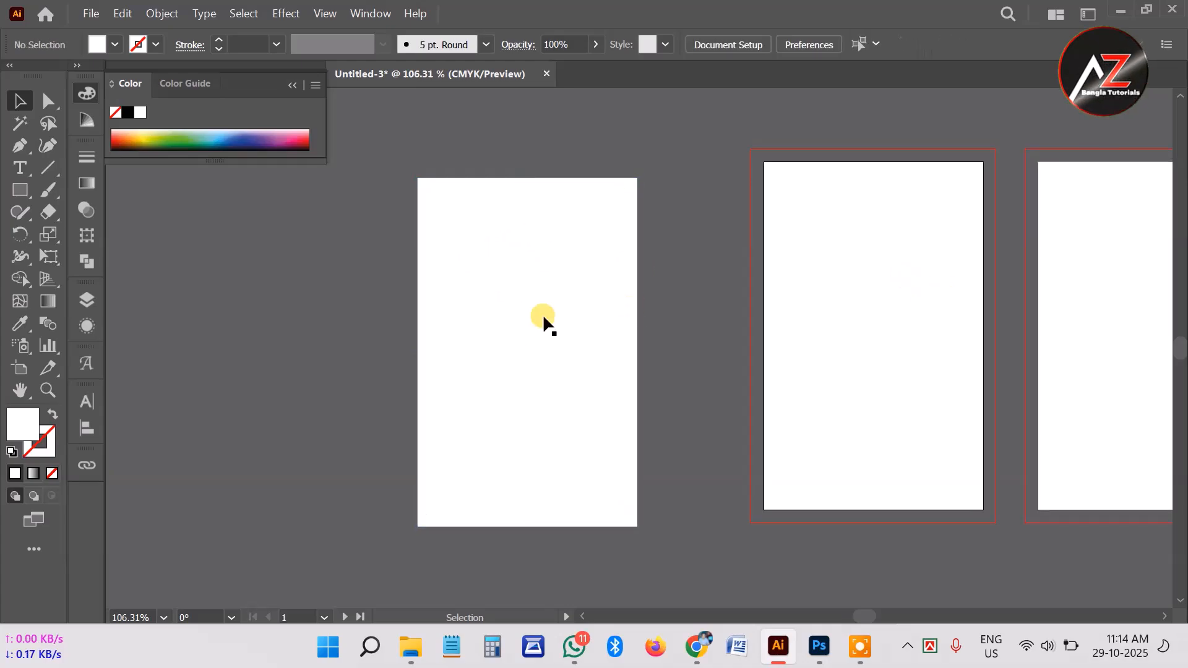
left_click(530, 288)
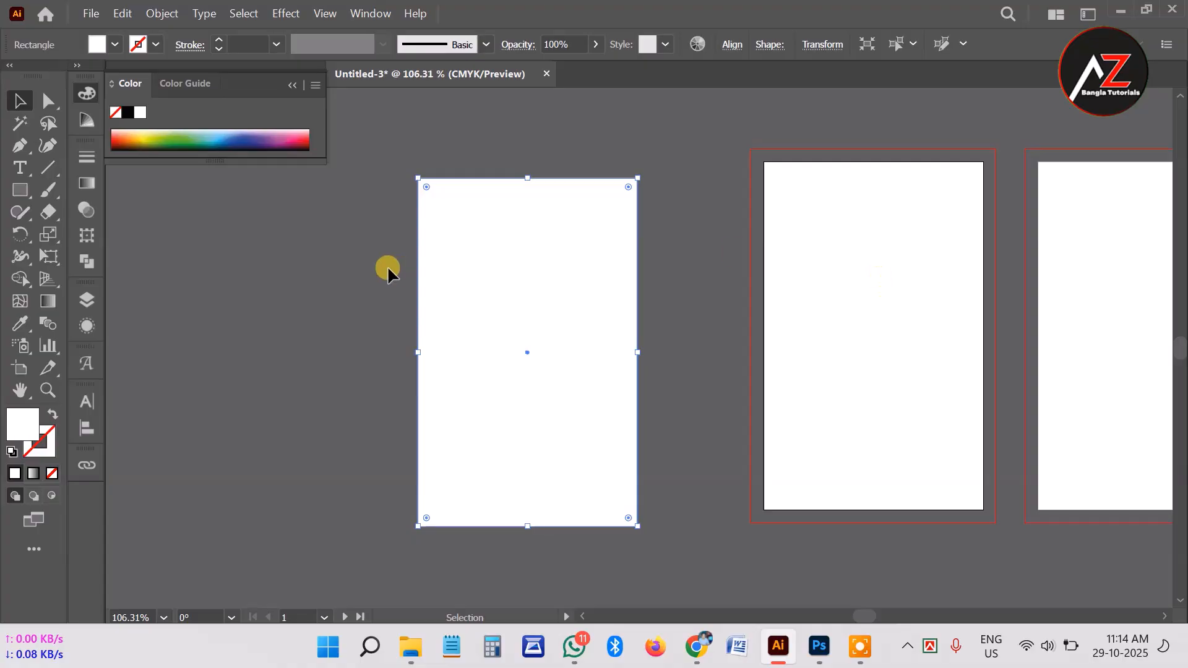
left_click_drag(536, 288, 864, 293)
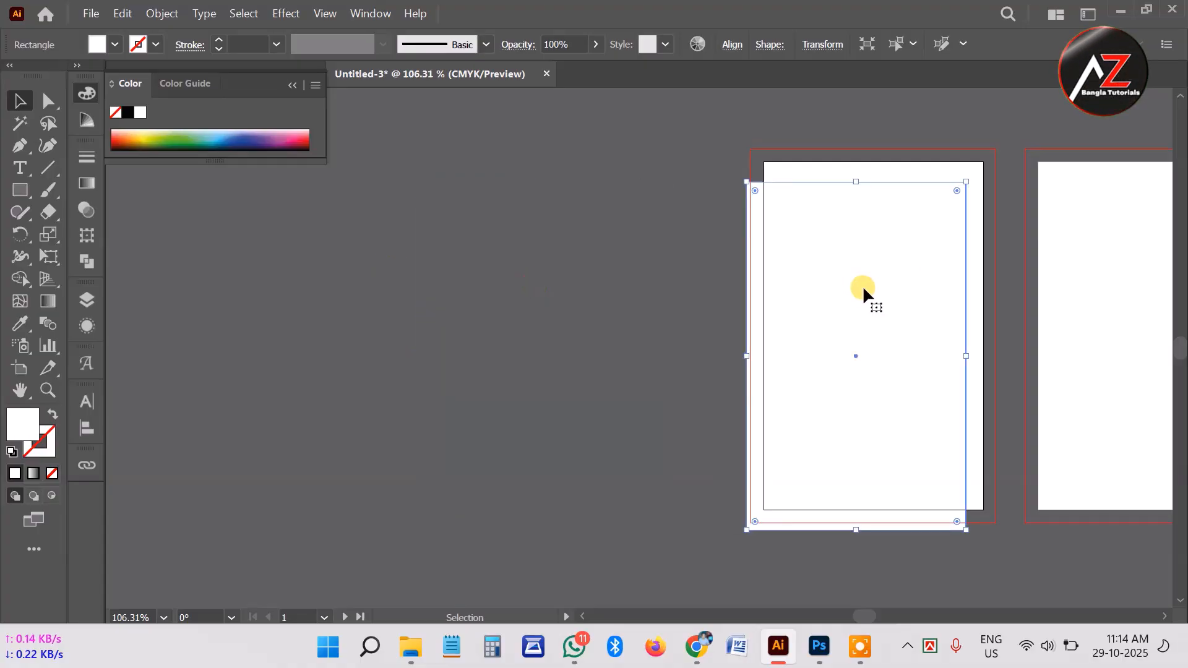
key("ctrl+z")
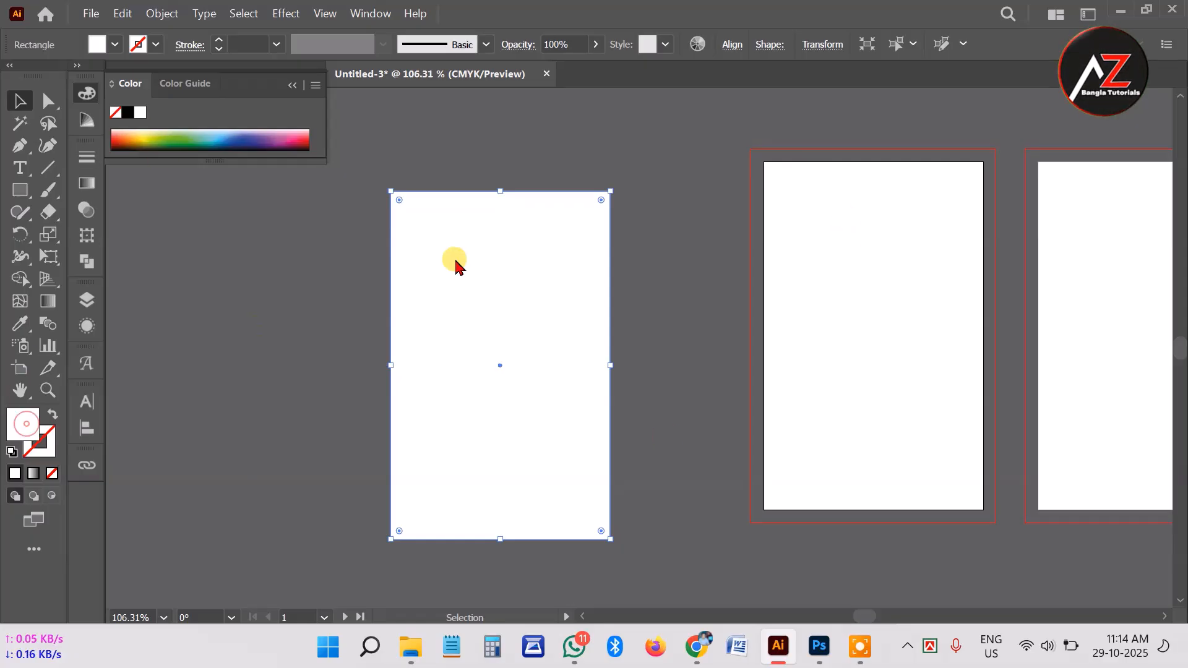
Fill the white rectangle with light blue B3F6FF, using a hue of 189° and 30% saturation
left_click(953, 303)
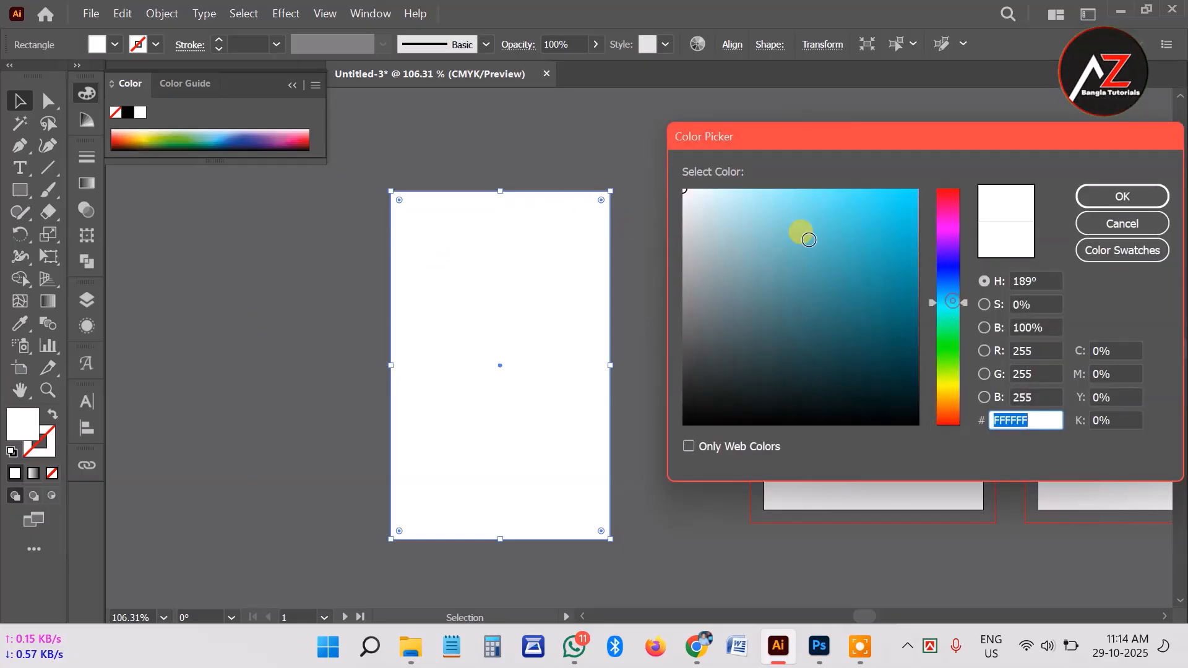
mouse_move(731, 189)
left_mouse_down()
mouse_move(721, 183)
mouse_move(753, 188)
left_mouse_up()
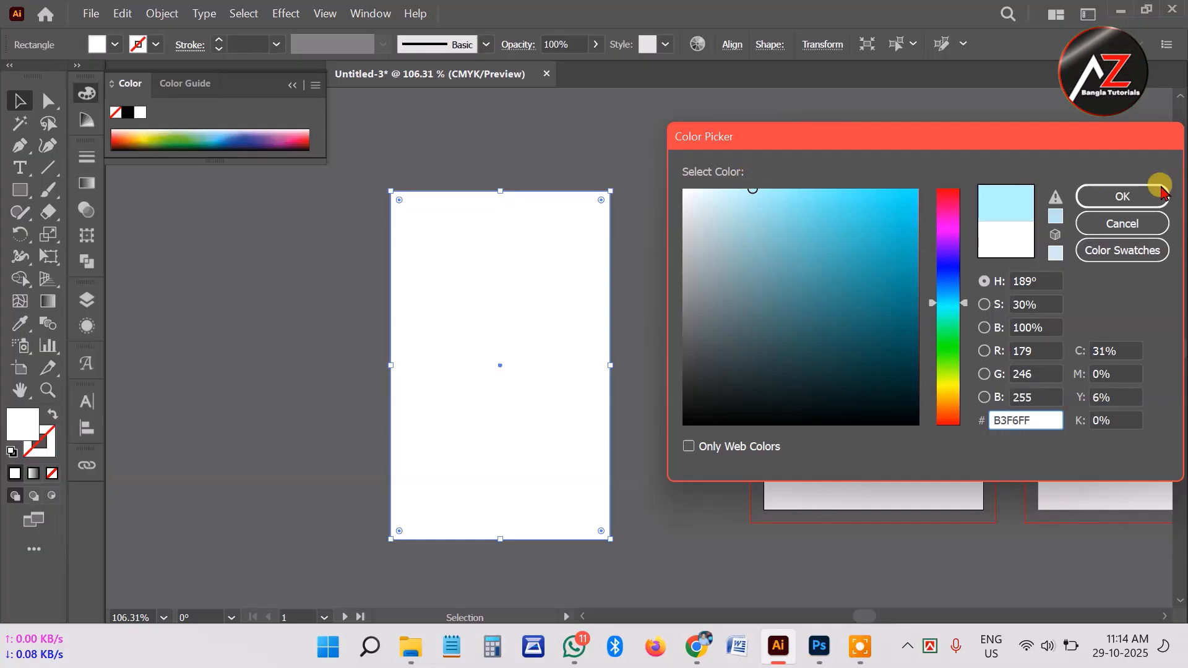
key("Return")
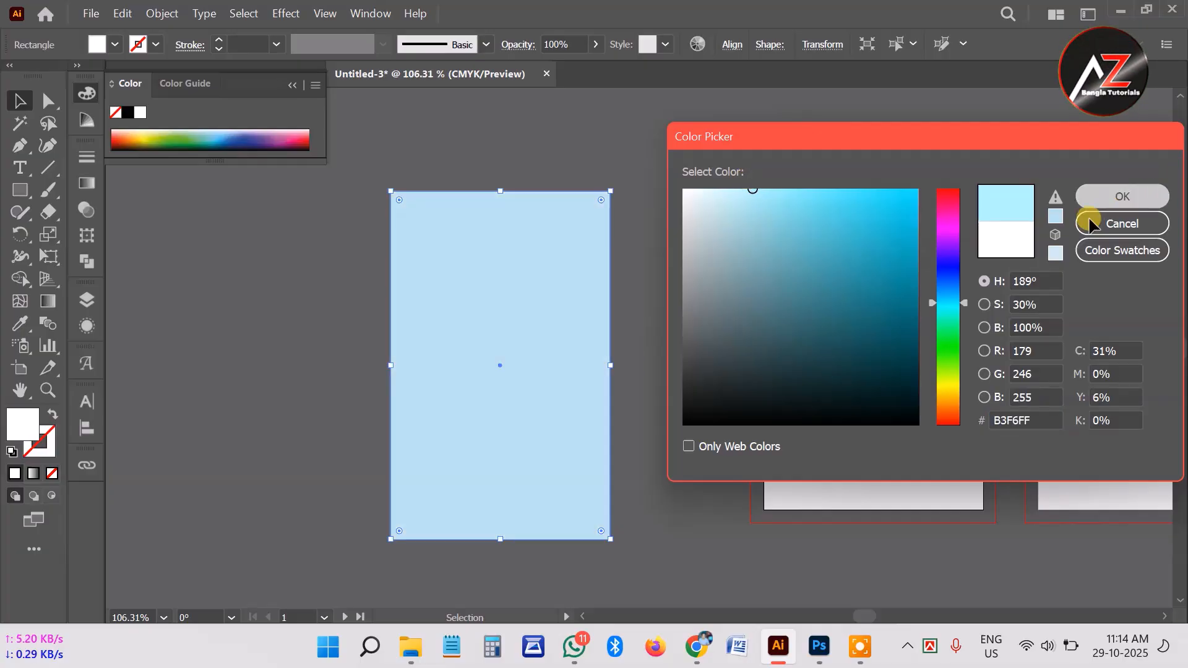
Try placing the light blue rectangle over the first artboard by hand, and move it back outside the bleed area
left_click(662, 366)
left_click_drag(499, 386, 448, 388)
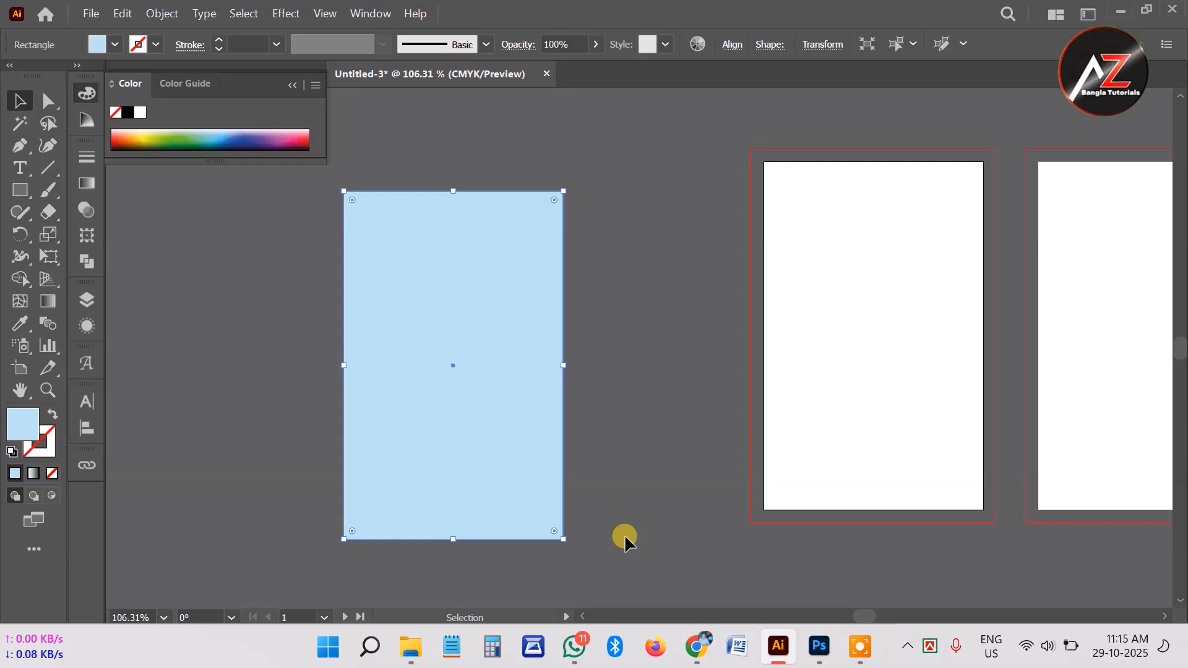
left_click_drag(403, 432, 823, 404)
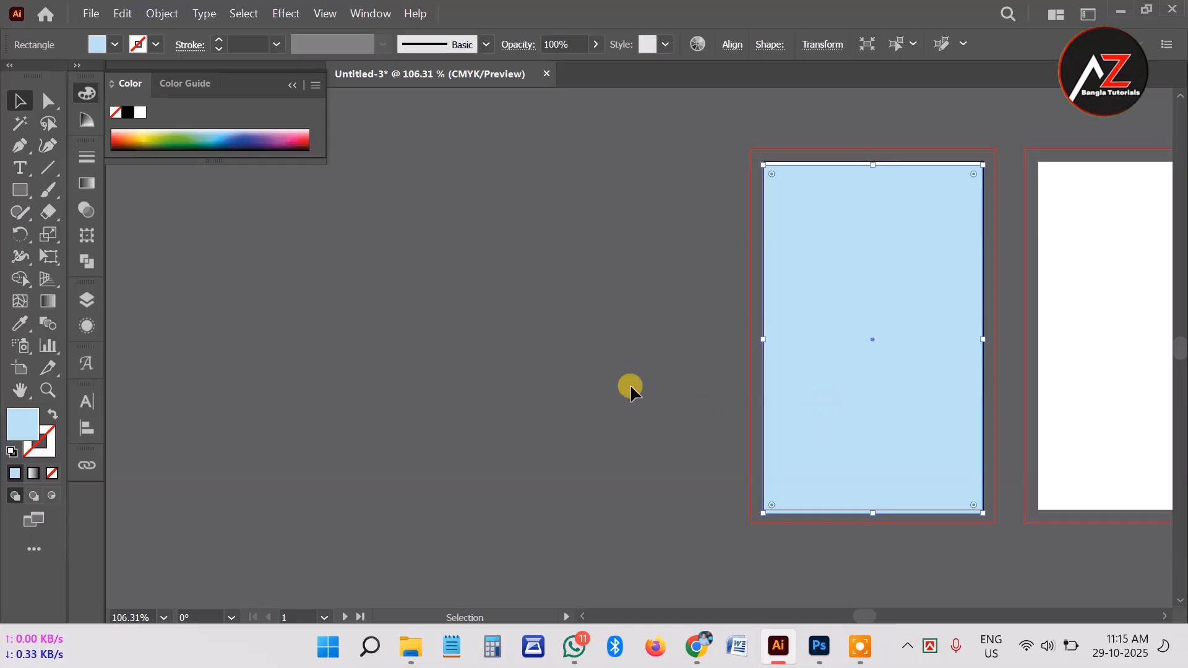
left_click(613, 369)
left_click_drag(879, 322, 629, 327)
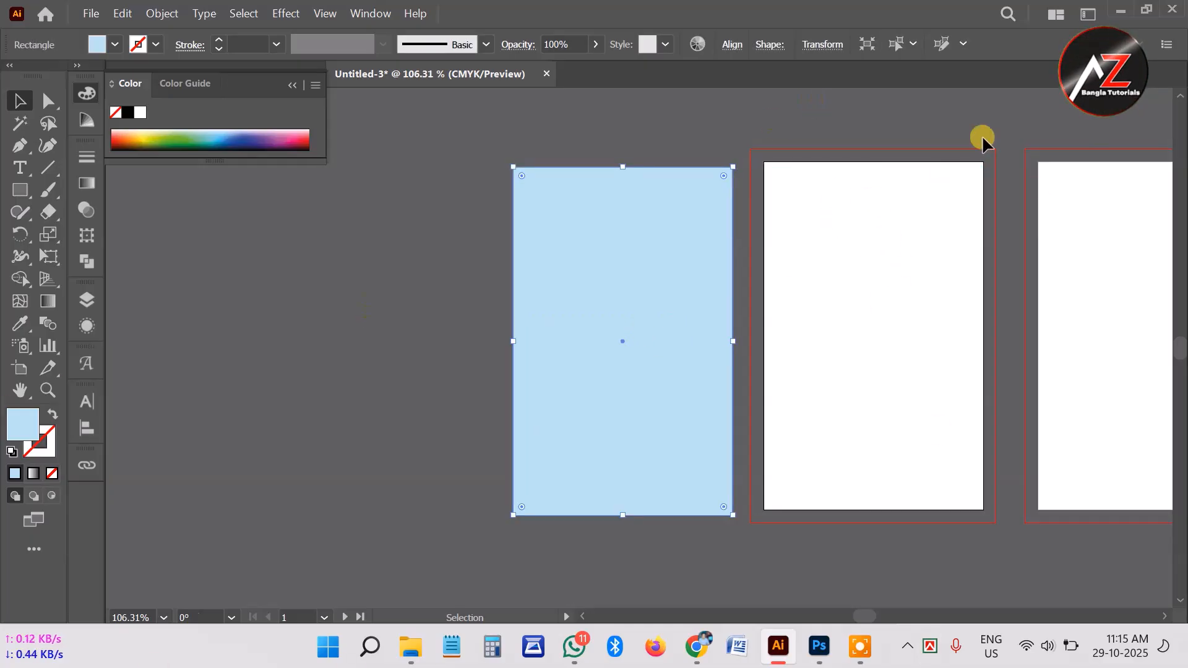
Select the light blue rectangle with the first artboard active, and collapse the Color panel
key("alt+space")
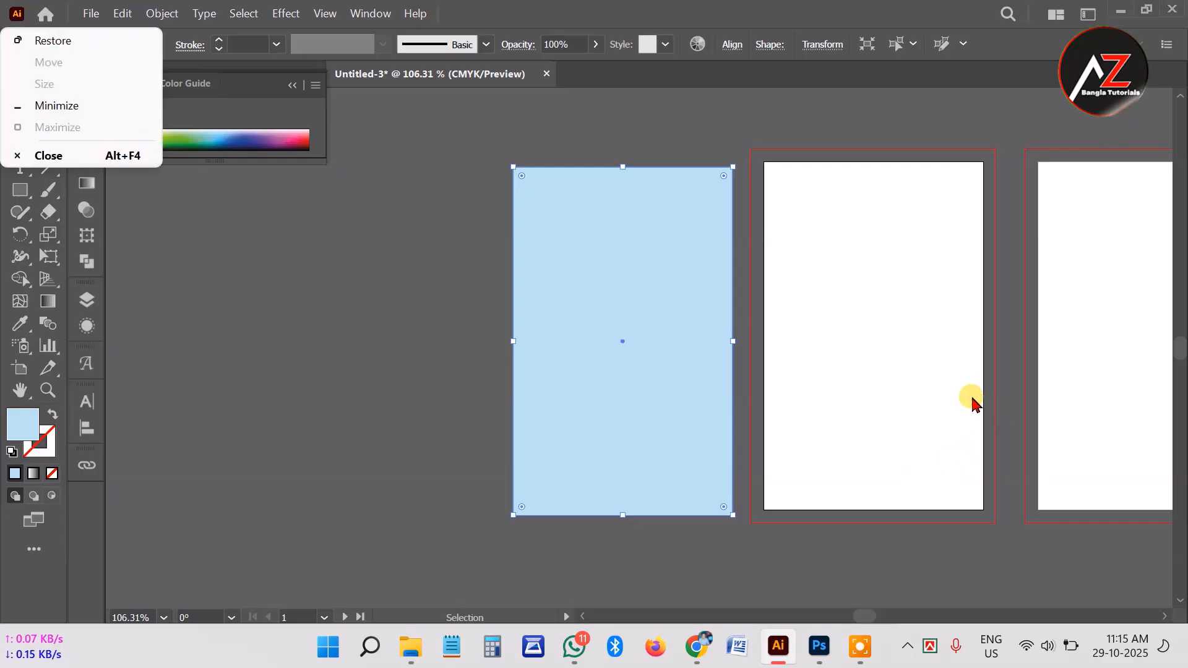
left_click(972, 397)
left_click_drag(1034, 353, 782, 351)
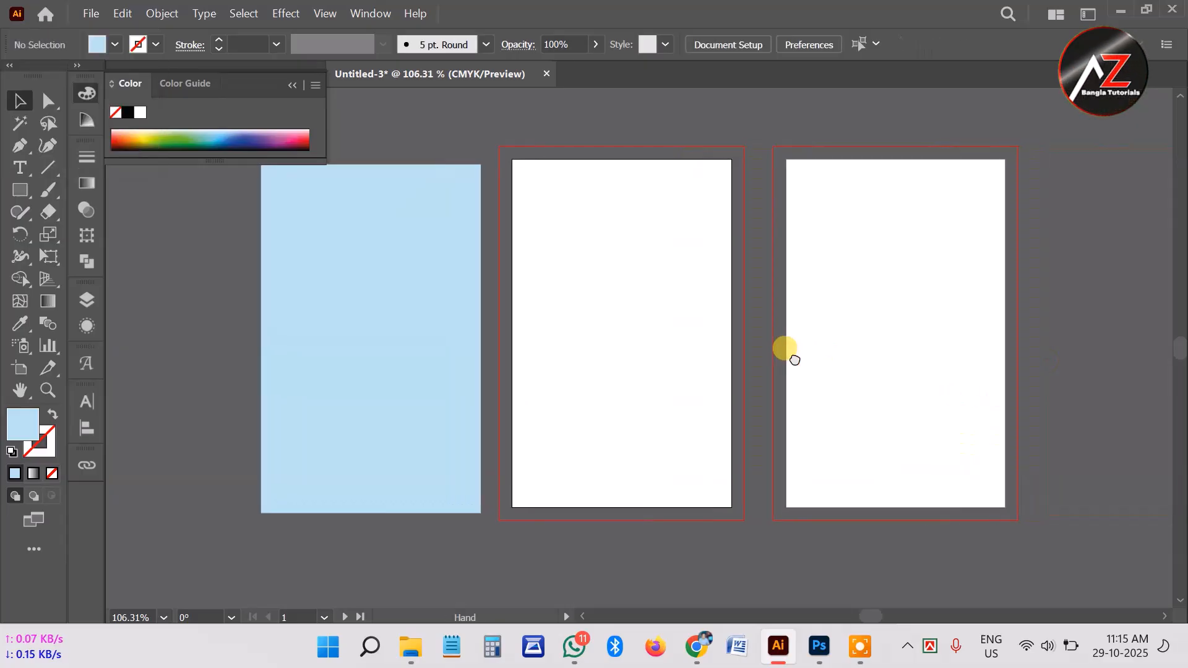
left_click(866, 290)
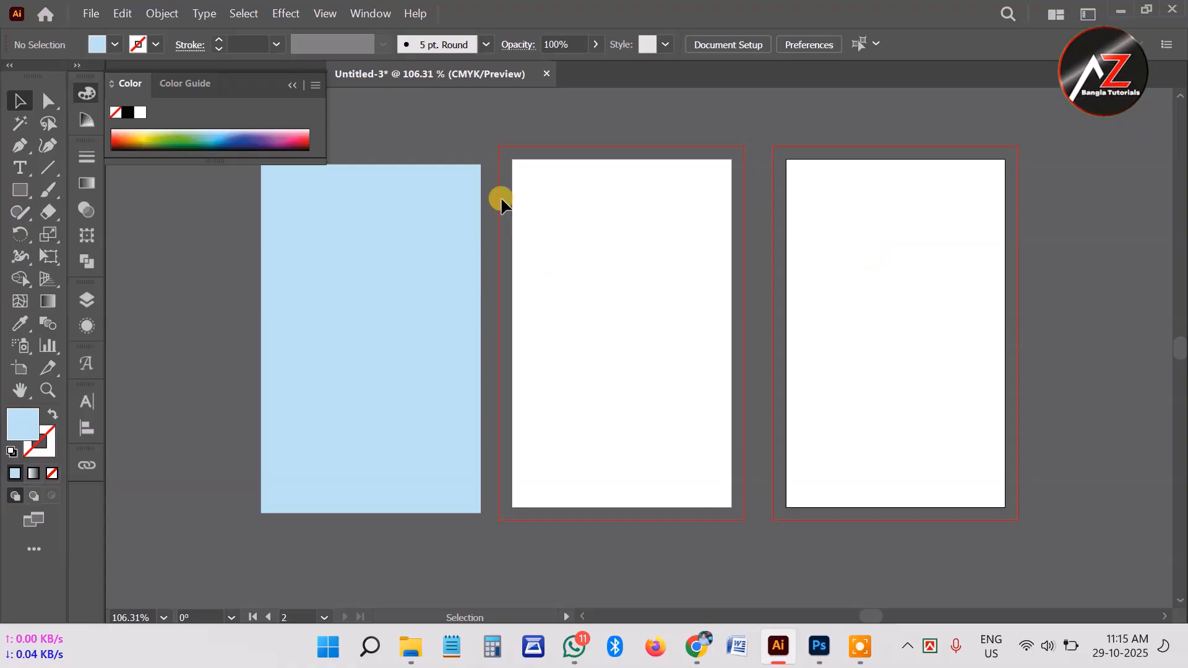
left_click(582, 243)
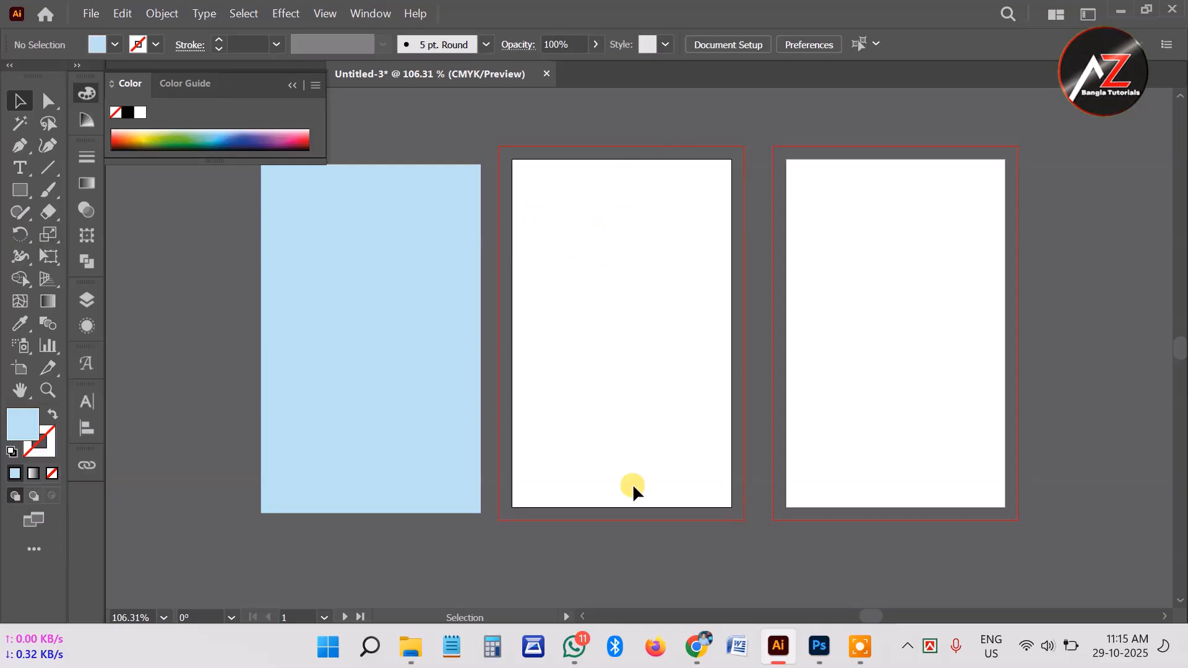
left_click(316, 299)
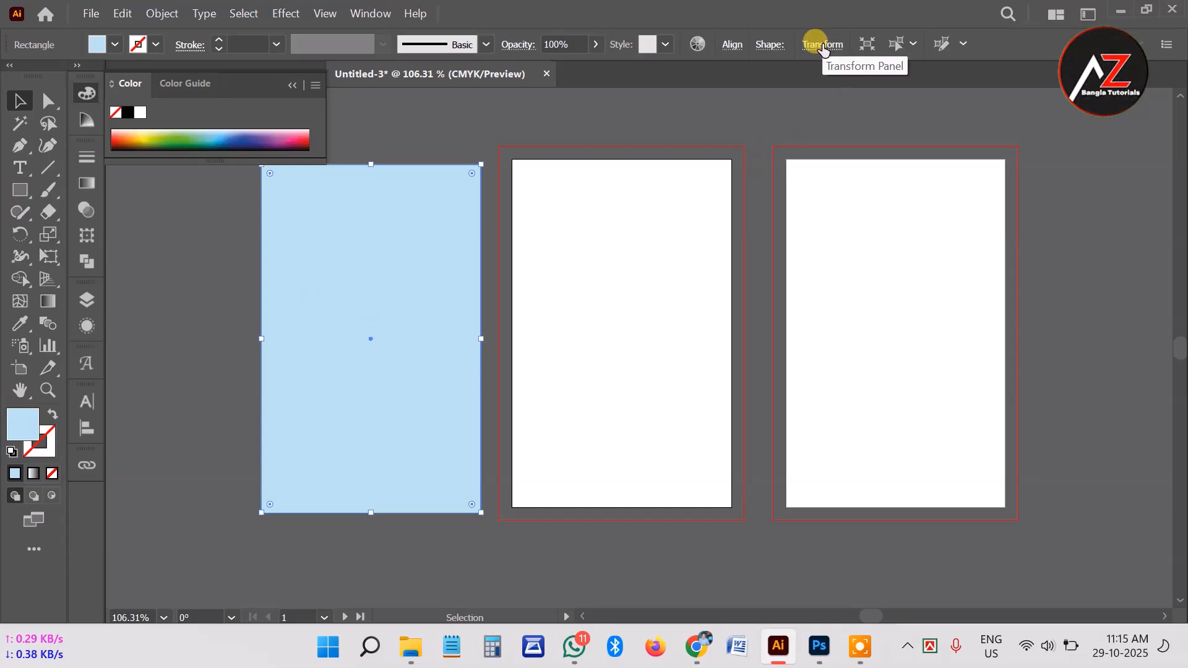
left_click(87, 91)
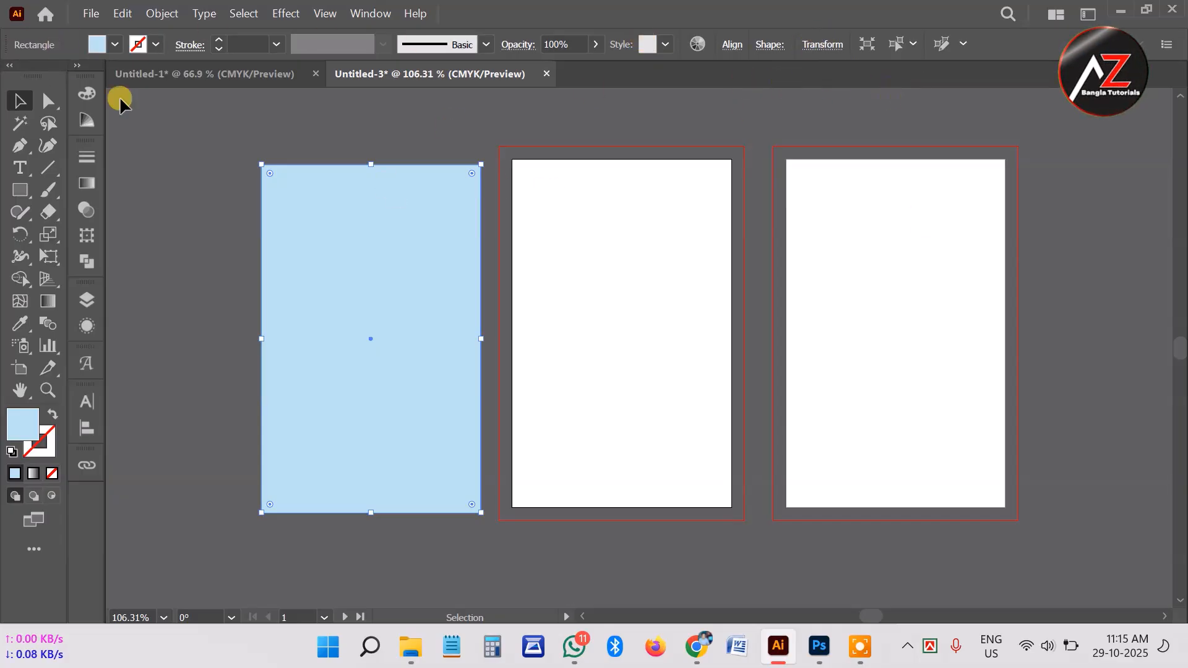
Switch the workspace to Essentials and return it to Essentials Classic
left_click(372, 14)
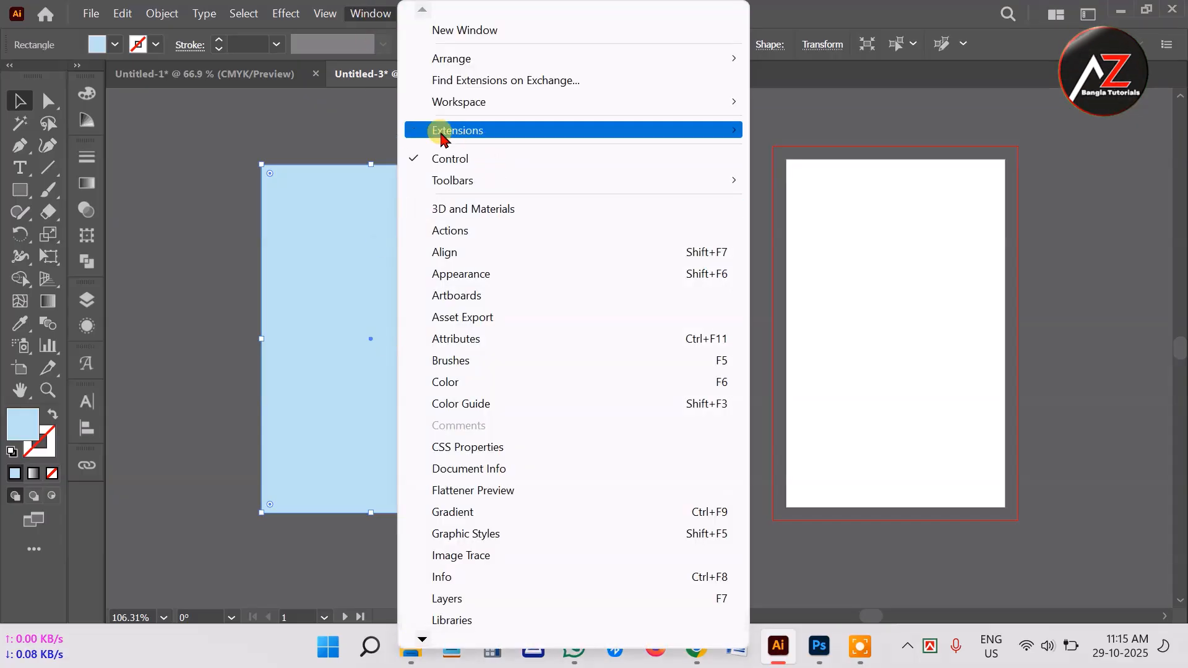
mouse_move(444, 138)
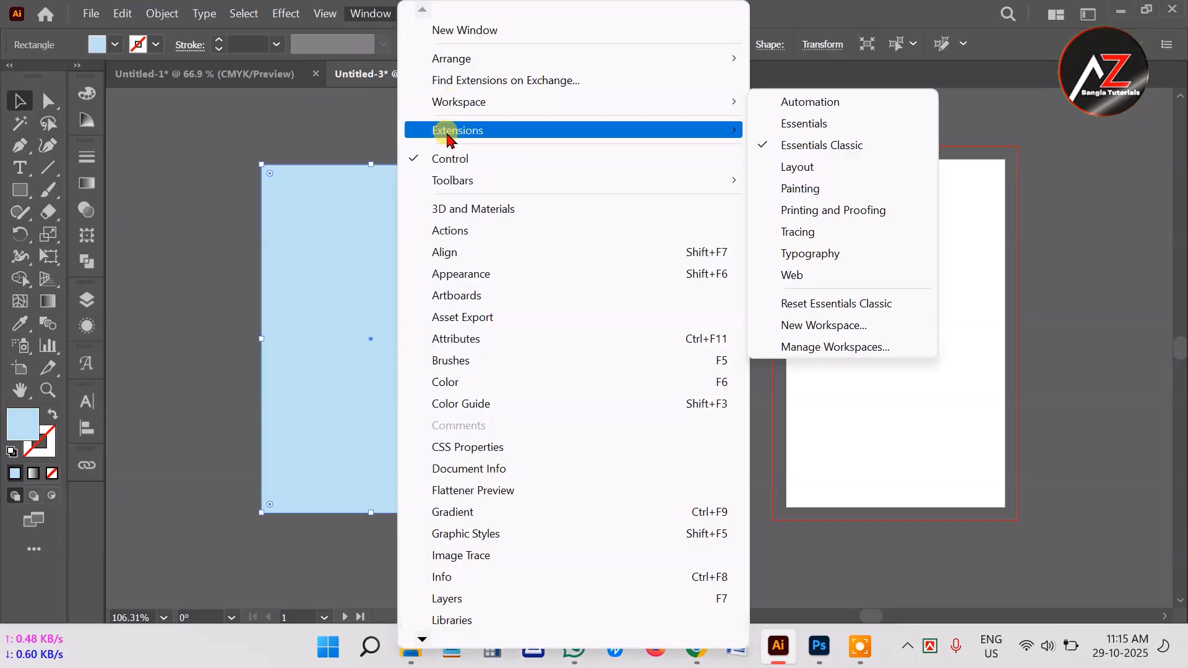
mouse_move(489, 111)
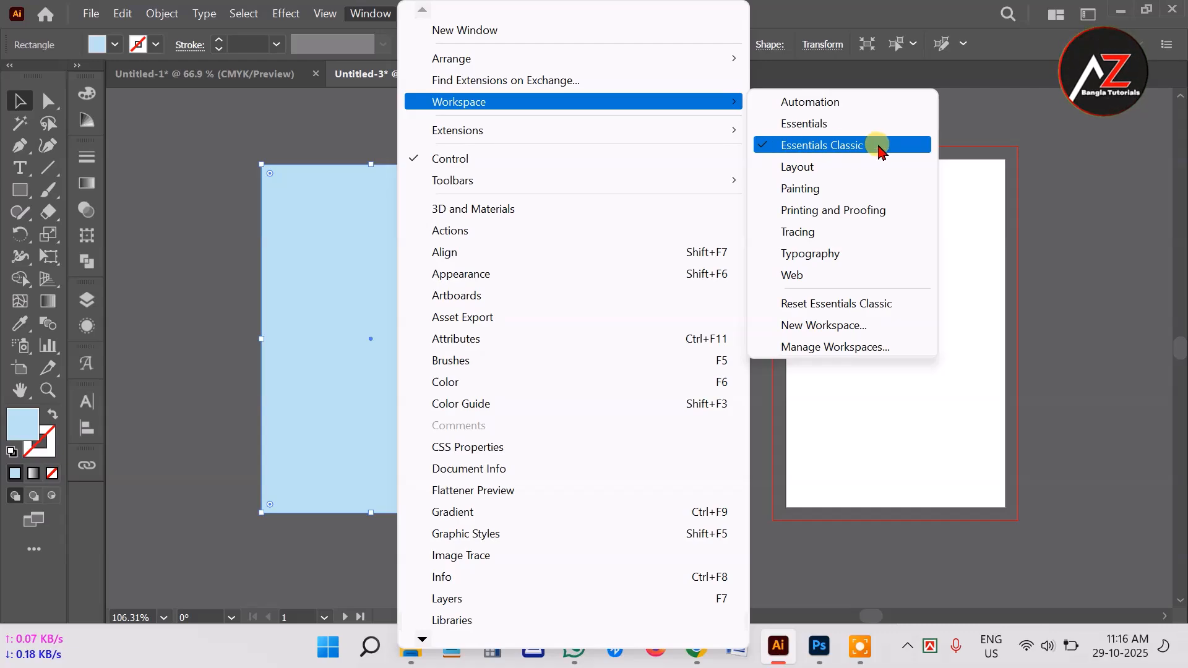
left_click(830, 123)
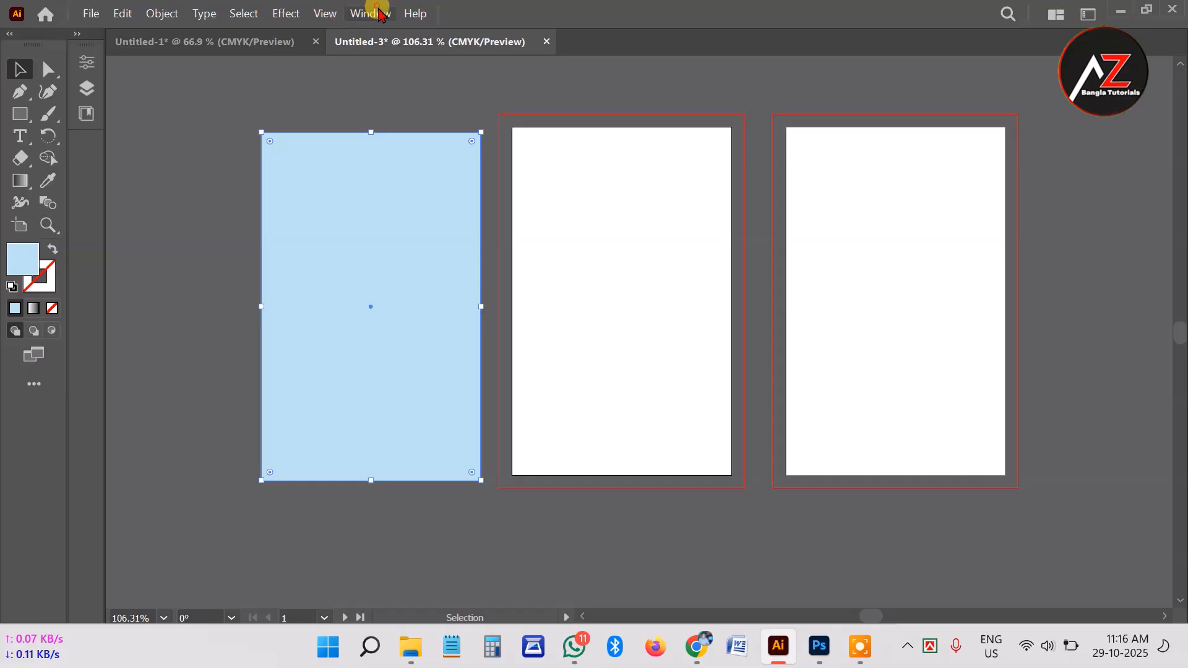
left_click(372, 13)
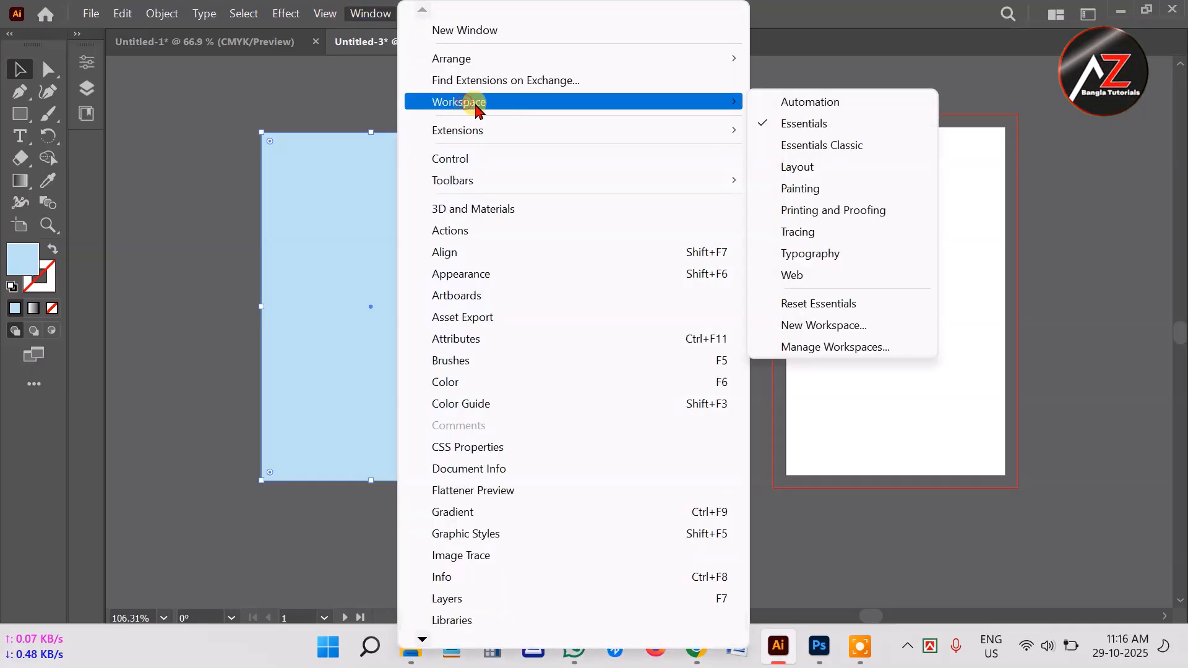
left_click(892, 147)
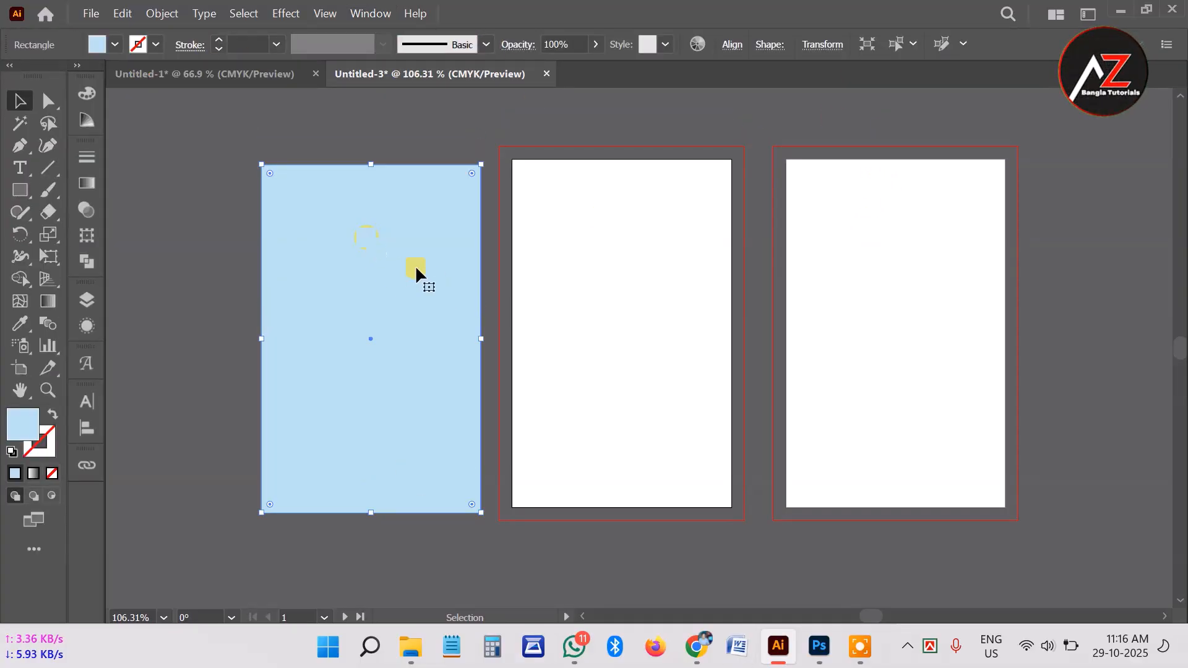
Position the light blue rectangle at X 0 and Y 0 on the first artboard, using its top-left corner as reference point
left_click(823, 44)
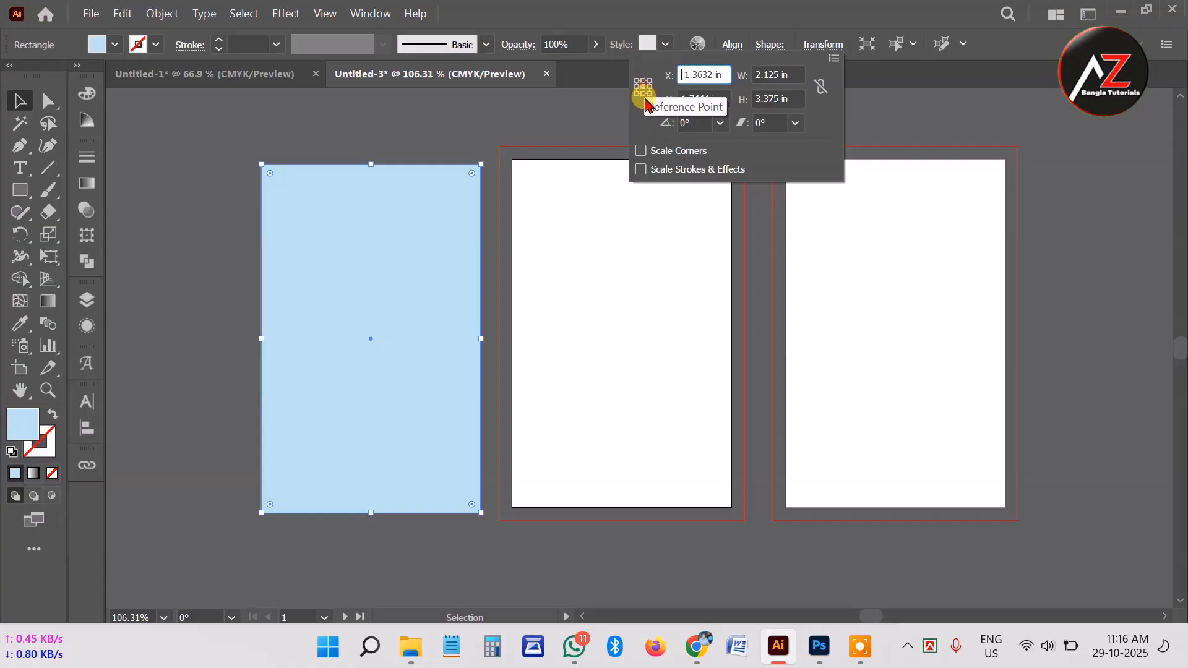
left_click(650, 93)
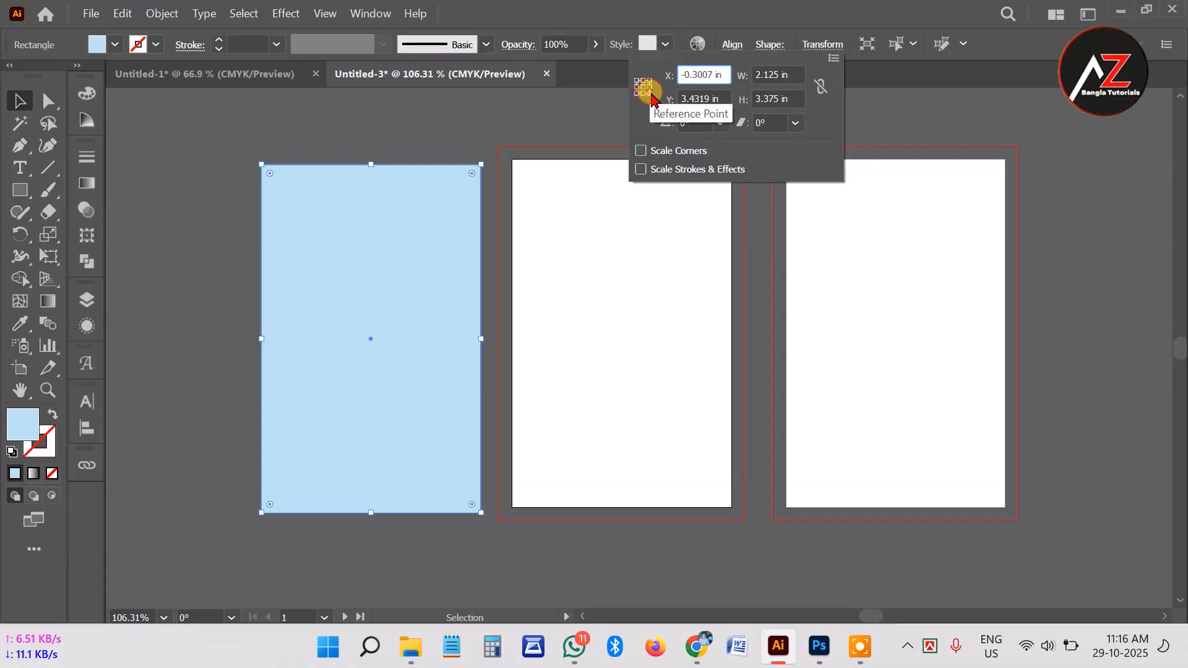
left_click(636, 92)
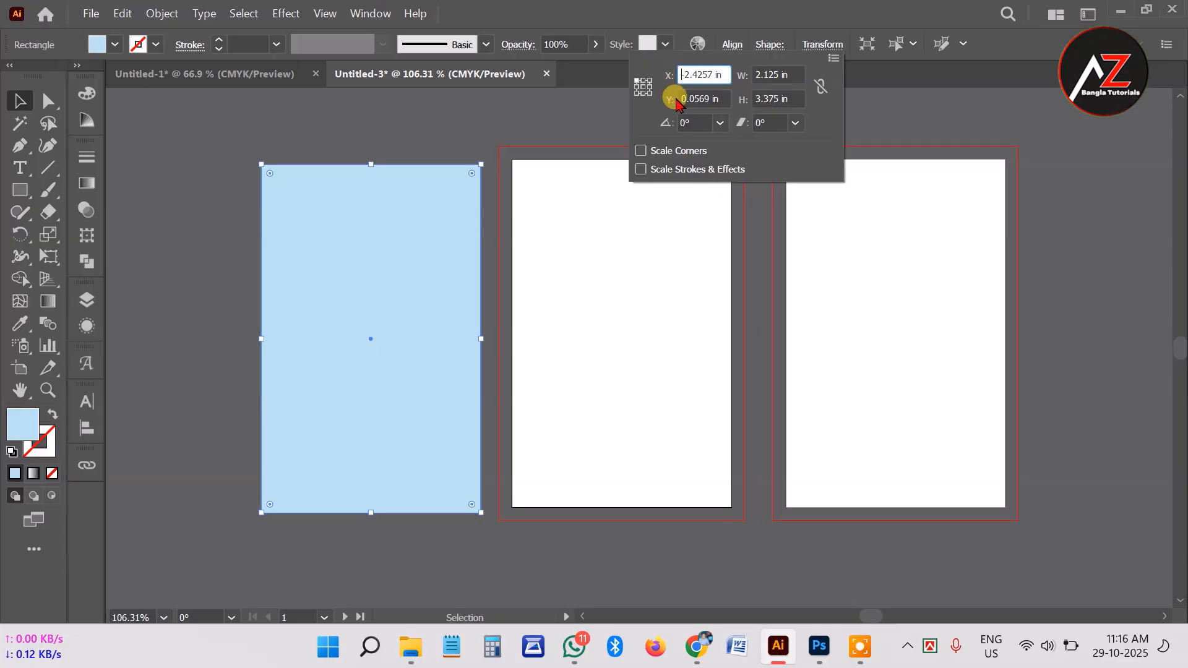
double_click(728, 74)
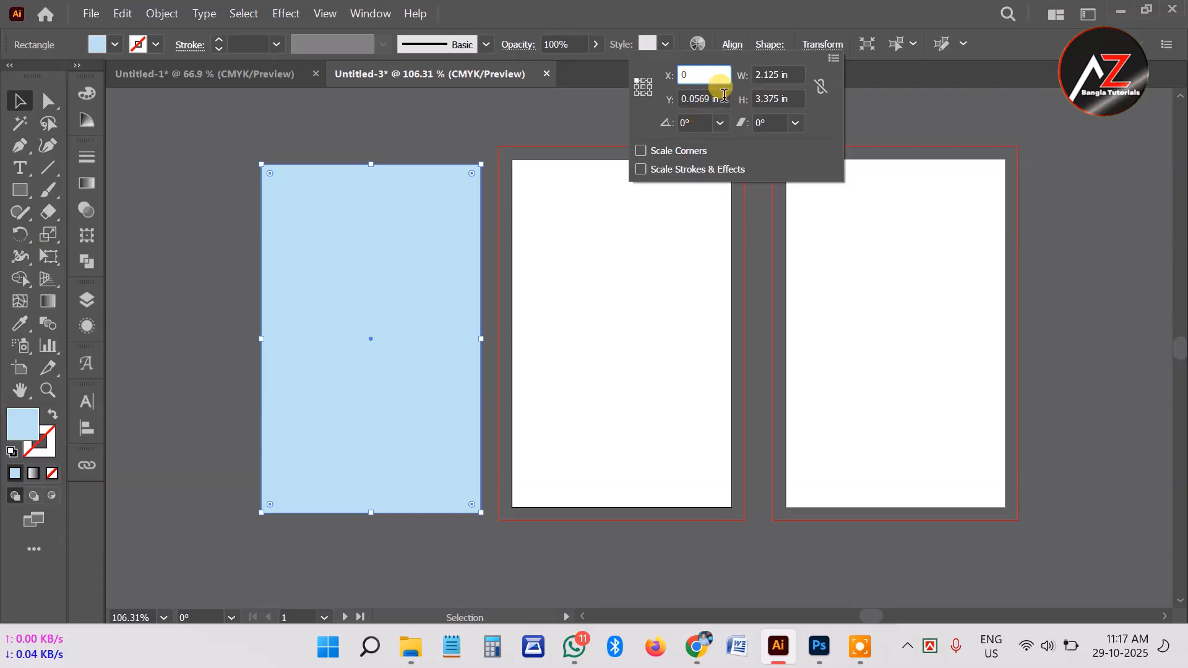
key("Tab")
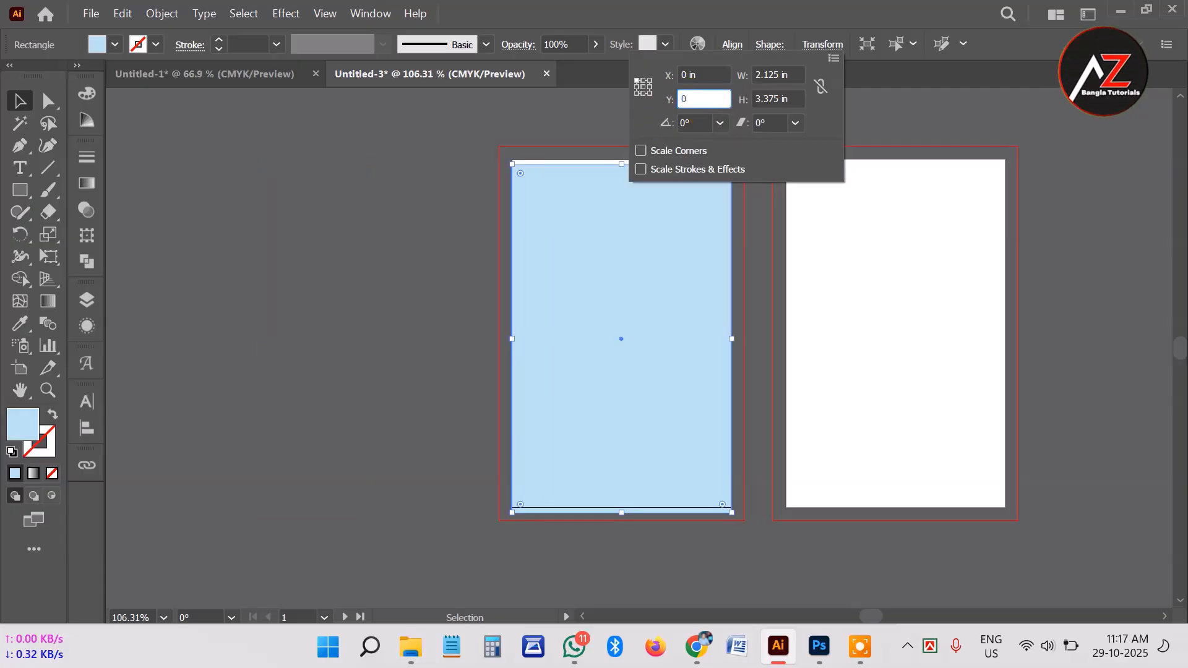
key("Return")
left_click(430, 215)
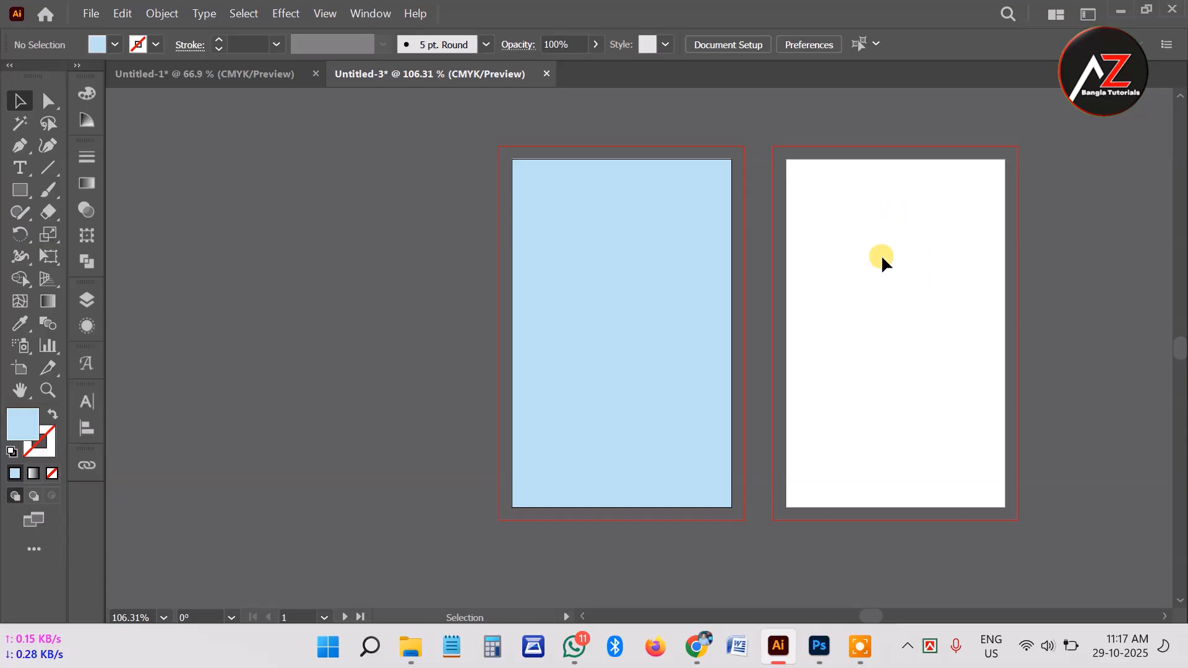
left_click(572, 291)
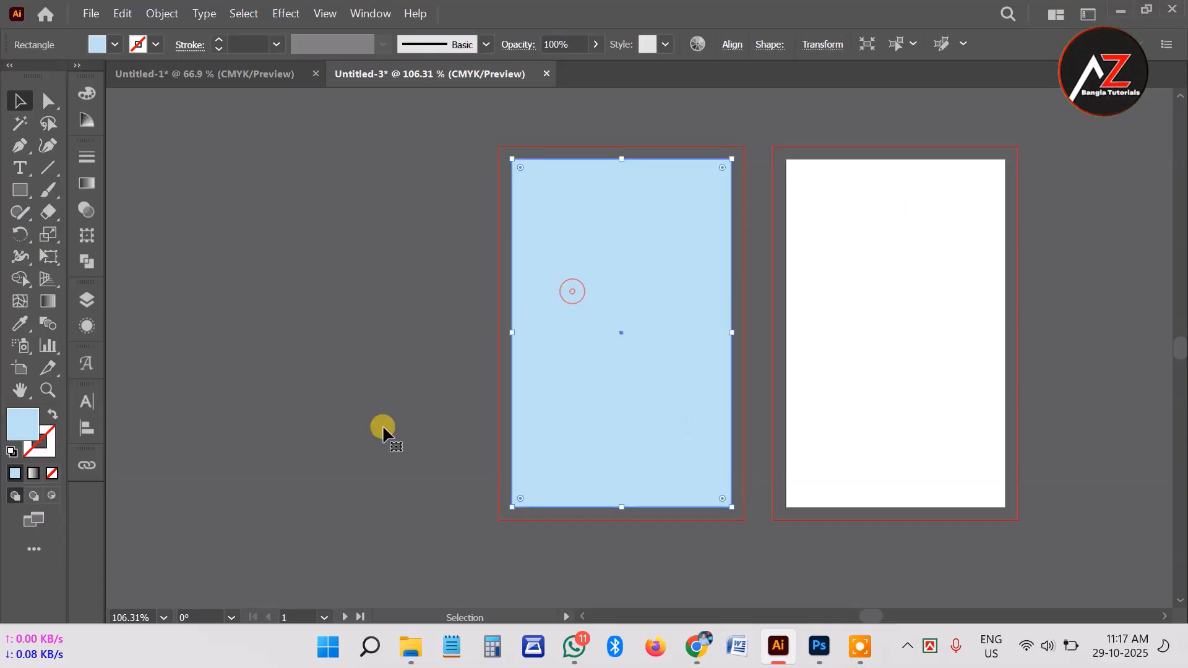
left_click(329, 290)
left_click(582, 268)
left_click(370, 317)
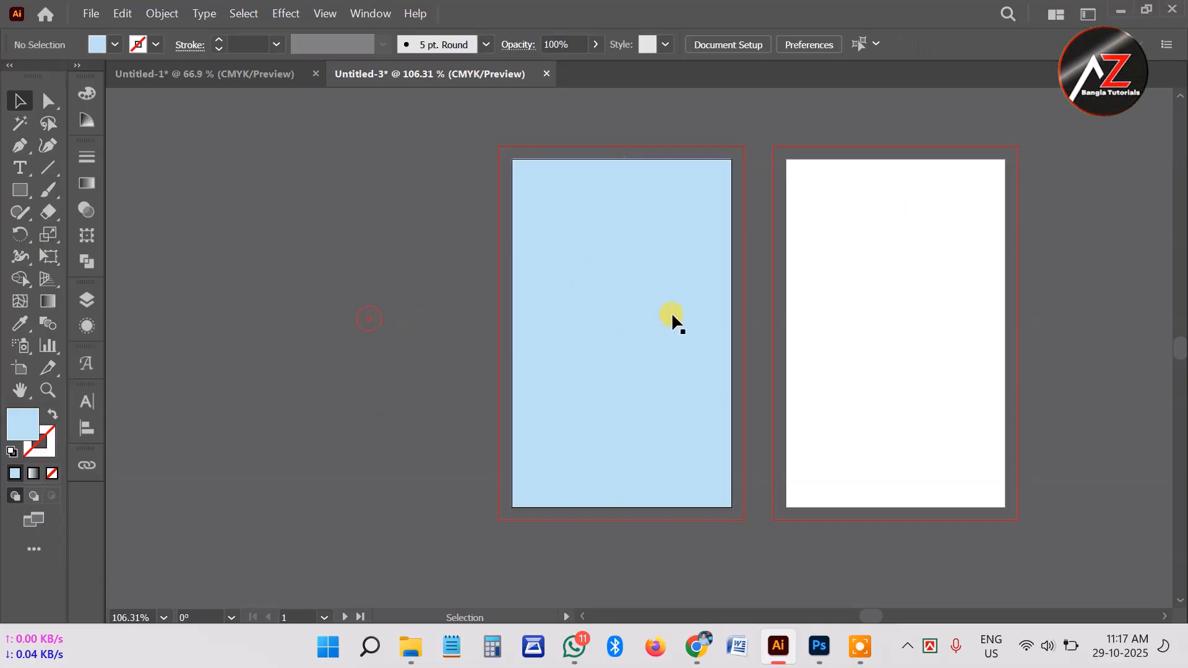
left_click(670, 313)
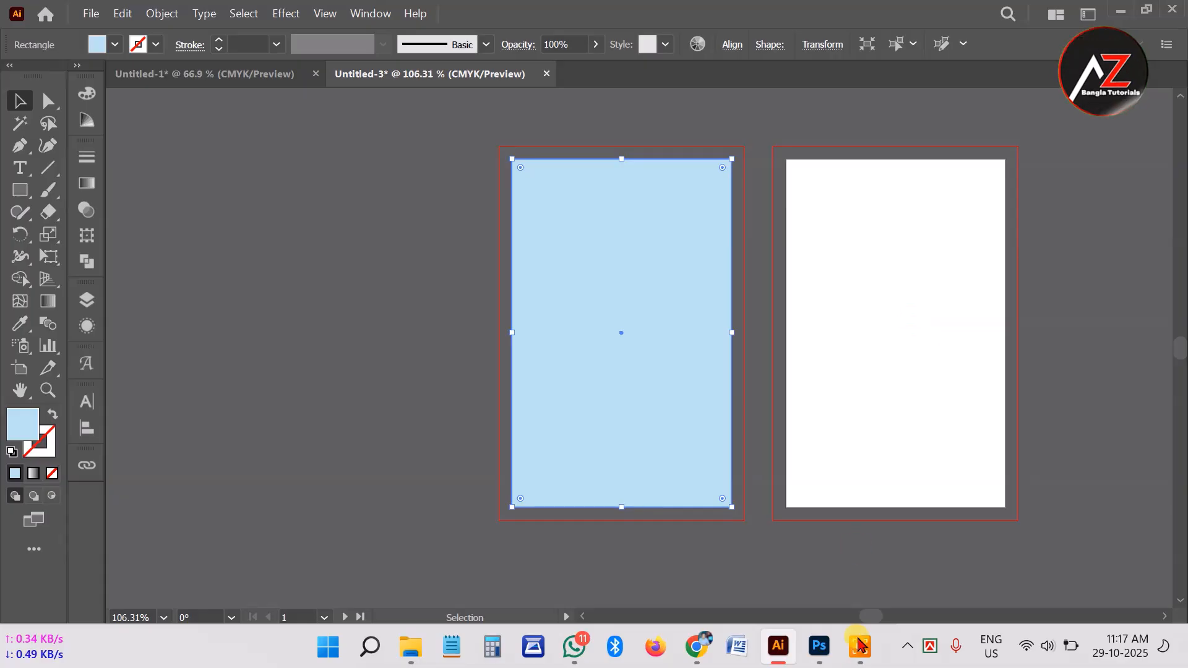
mouse_move(860, 645)
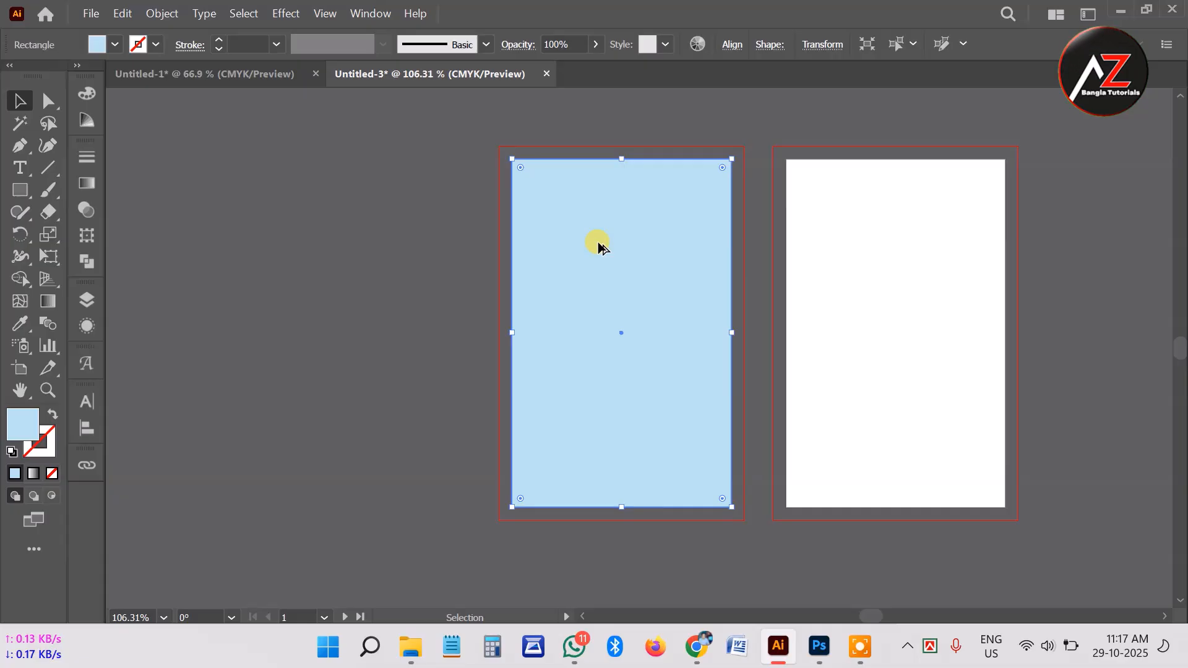
Duplicate the light blue rectangle, then try to place the copy on the second artboard by setting its X and Y to 0
left_click_drag(597, 262, 310, 273)
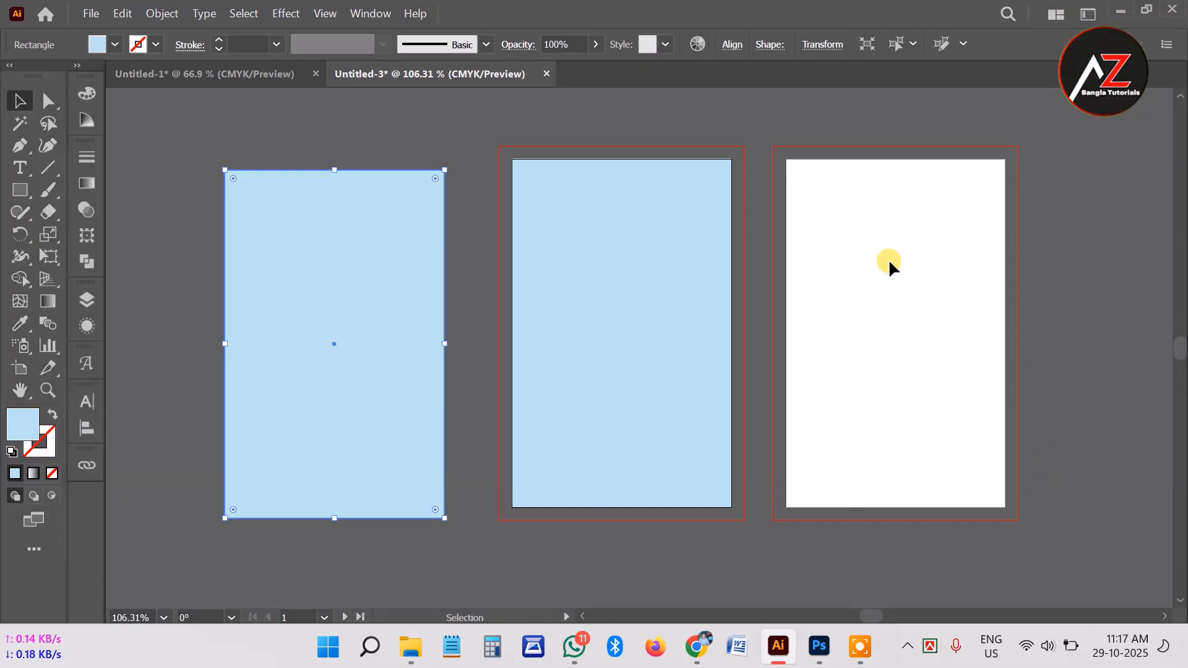
left_click(896, 222)
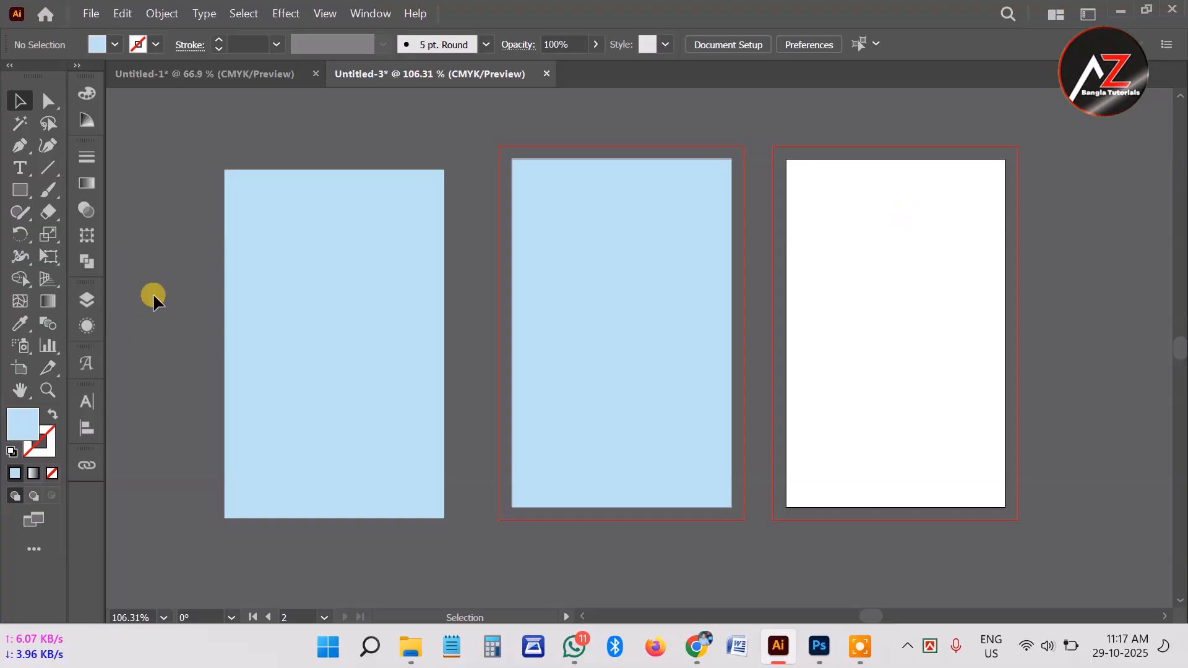
left_click(344, 406)
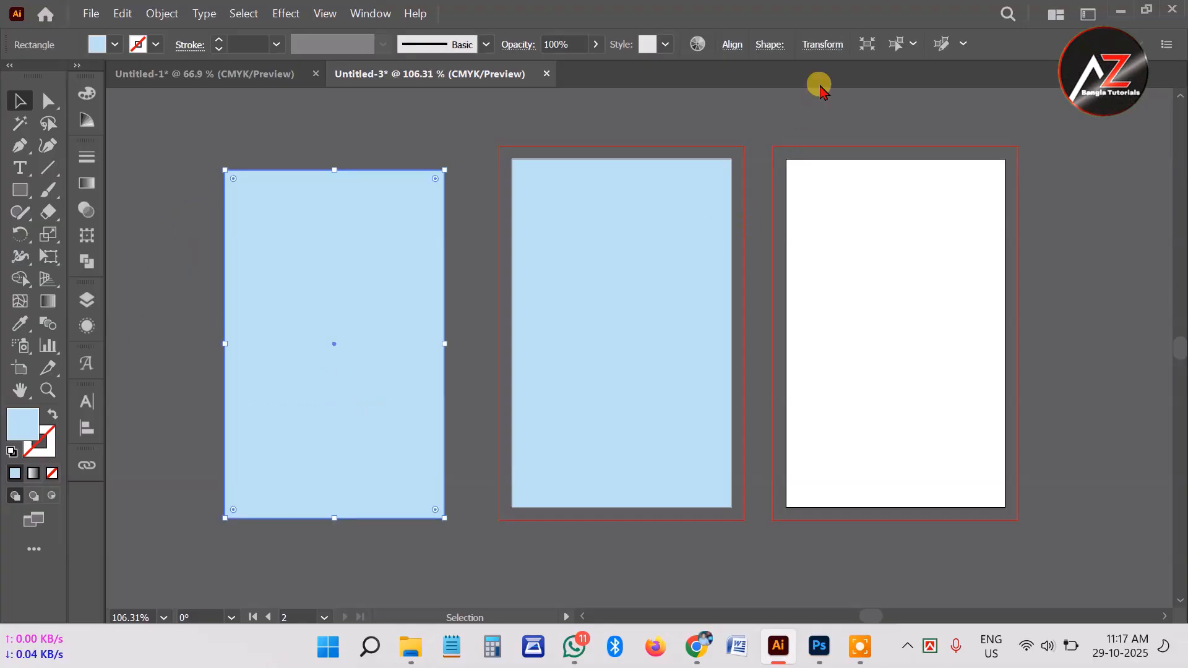
left_click(820, 45)
left_click(695, 74)
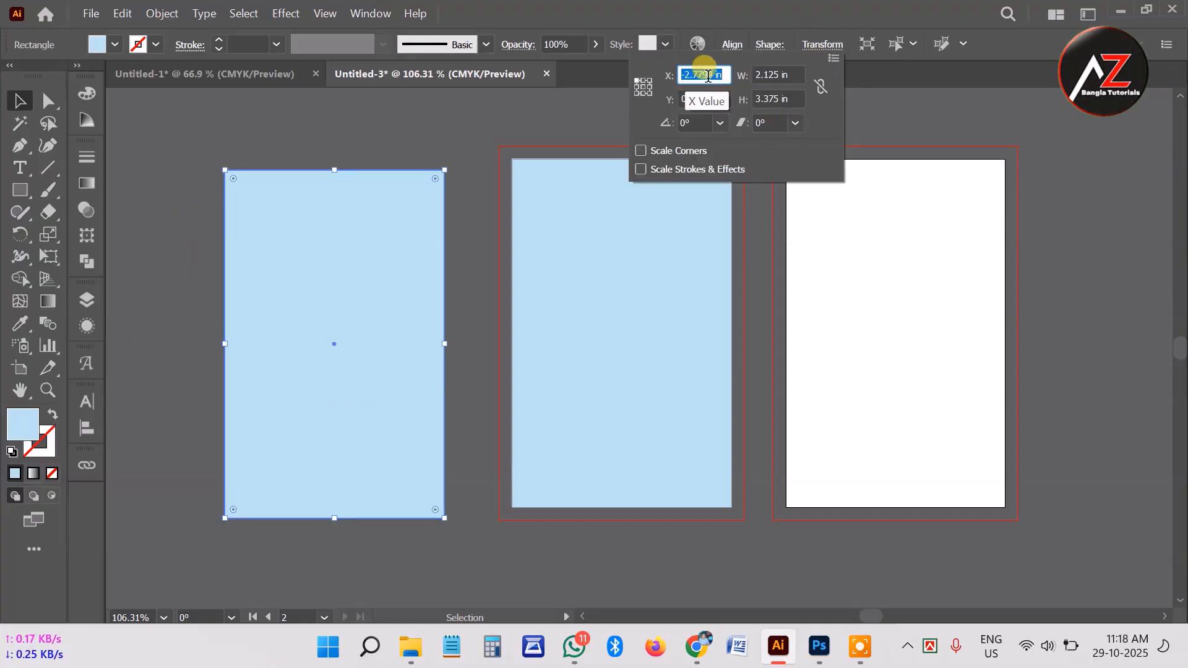
type("0")
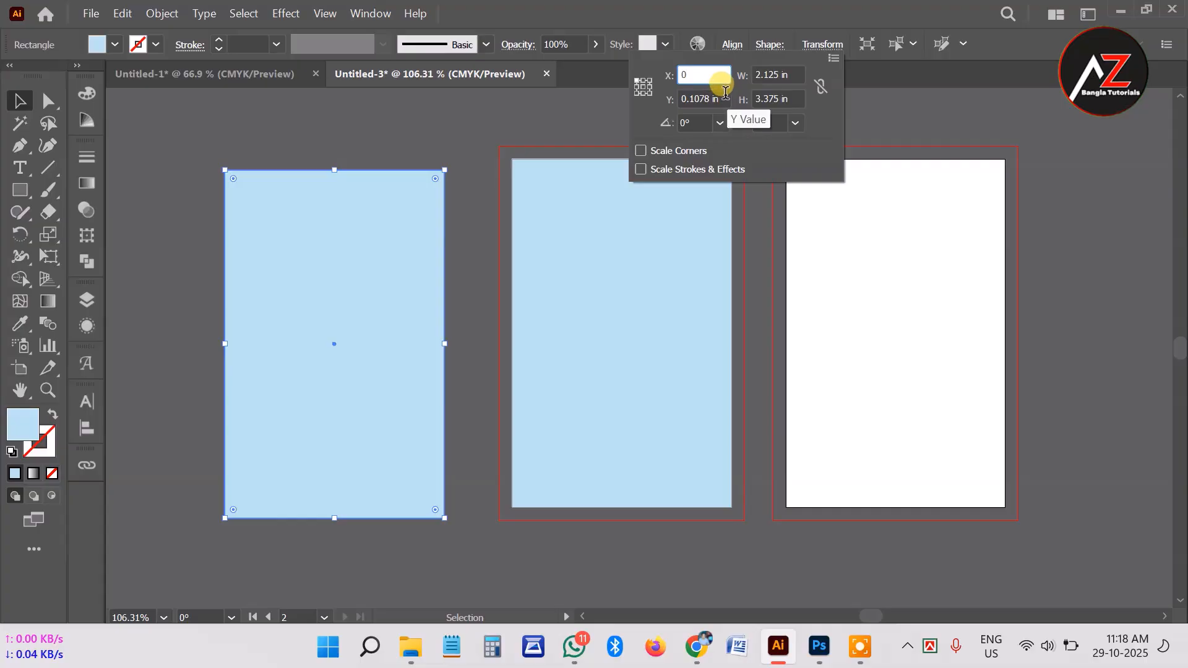
left_click(726, 92)
type("0")
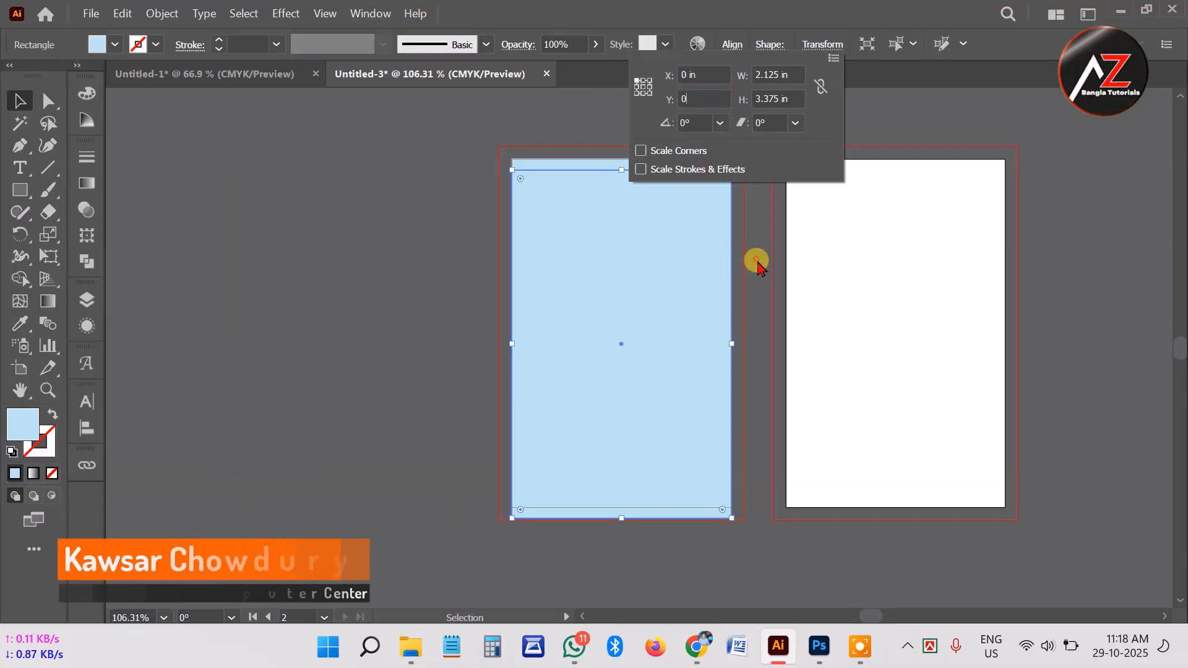
key("Return")
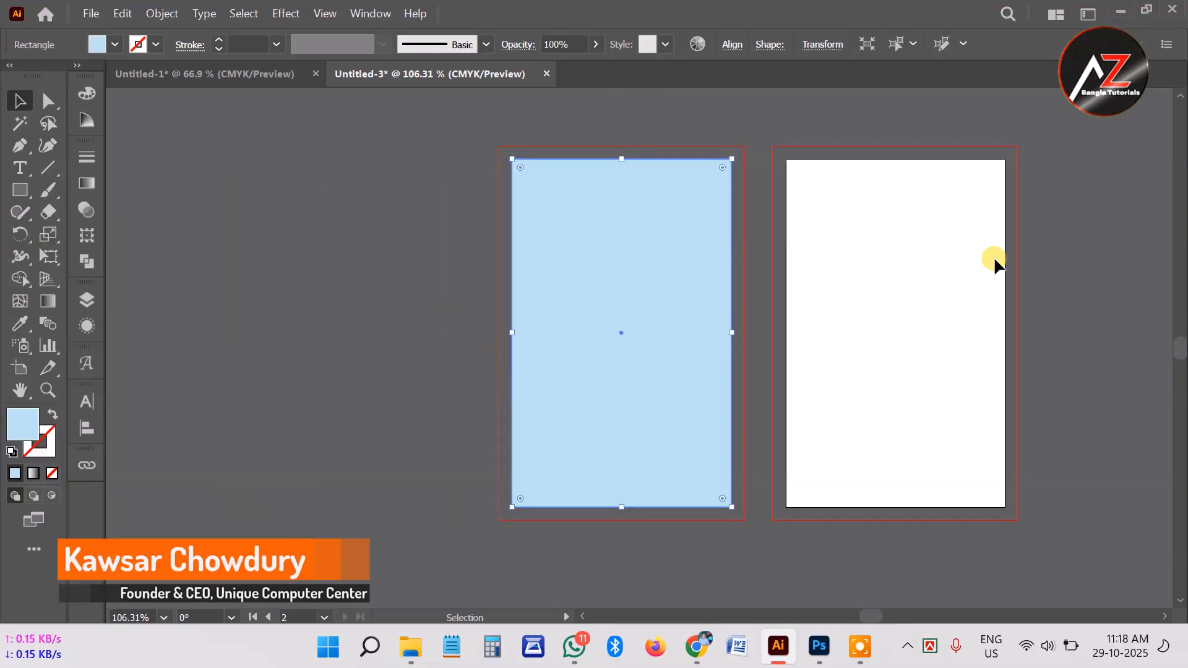
Move the copied rectangle away from the artboards and delete it
left_click_drag(636, 347, 432, 348)
left_click(969, 349)
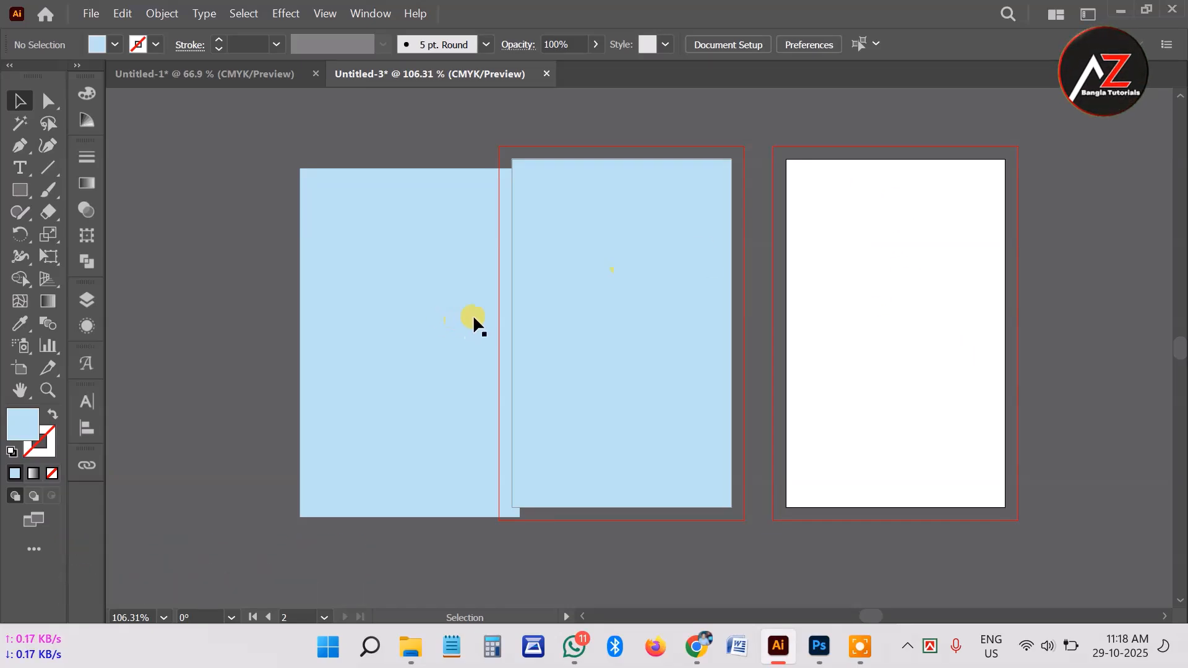
left_click_drag(395, 350, 1062, 336)
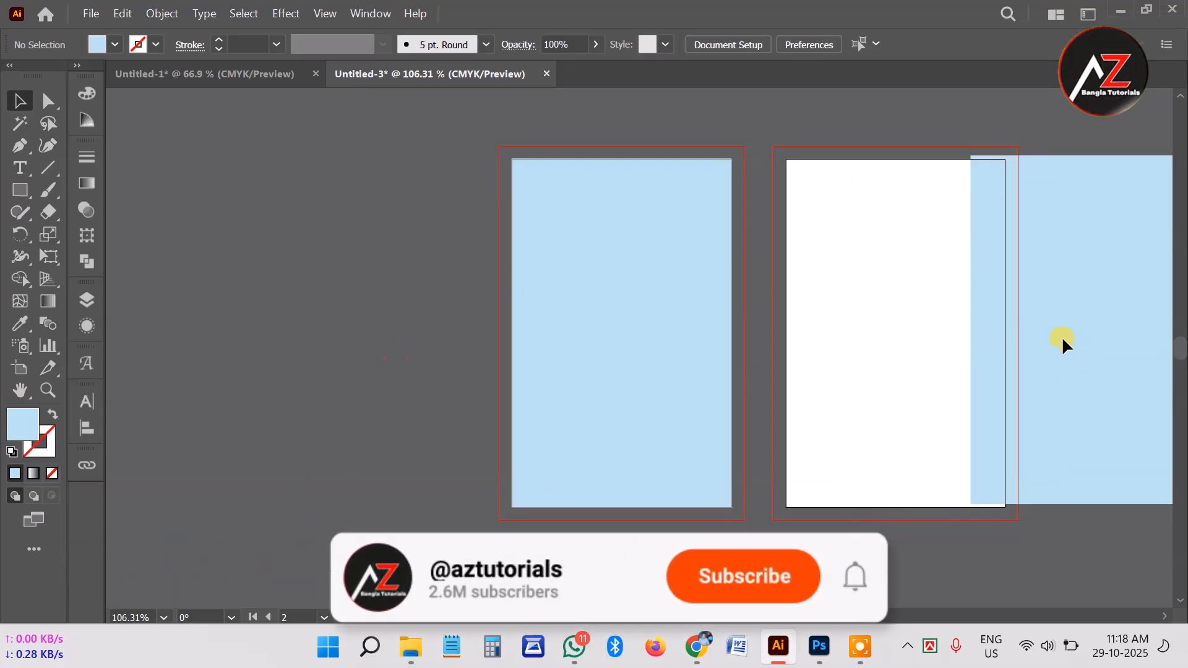
left_click(854, 273)
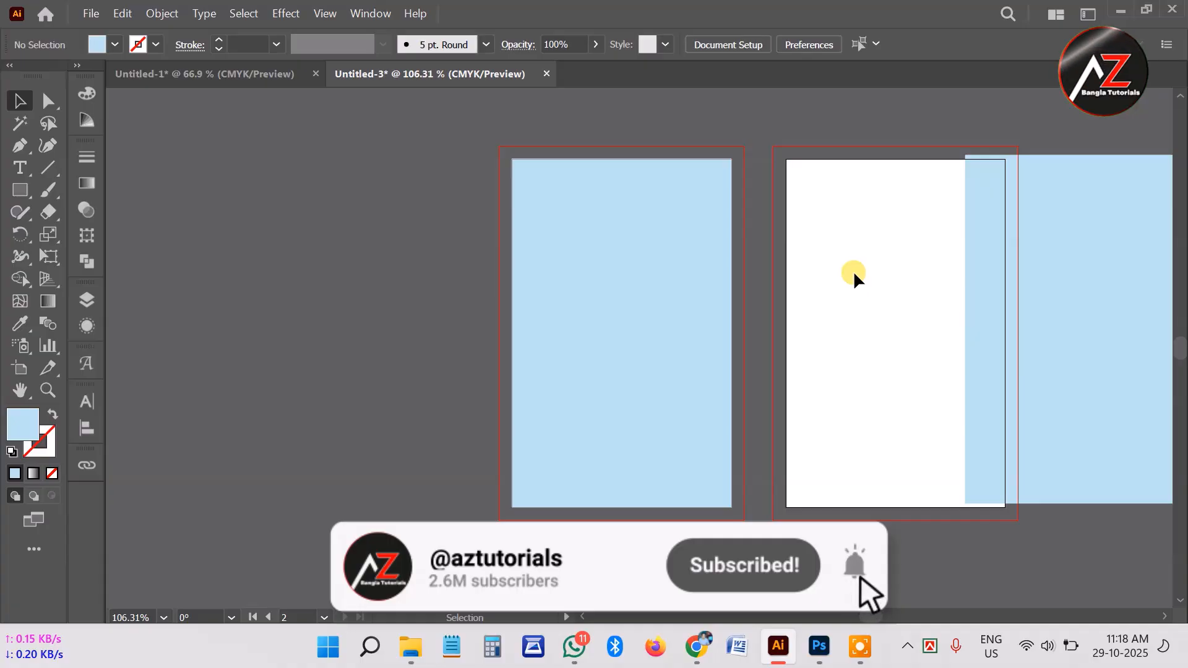
left_click_drag(1040, 284, 274, 304)
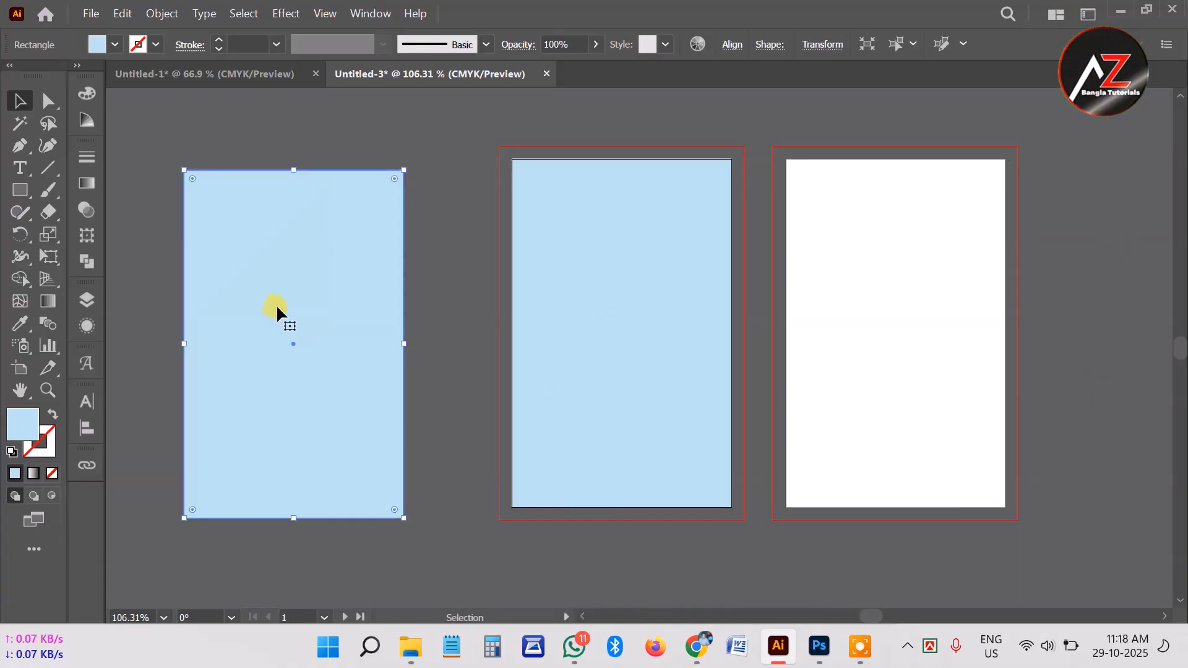
key("Delete")
Duplicate the first artboard's light blue rectangle straight across onto the second artboard
left_click(650, 290)
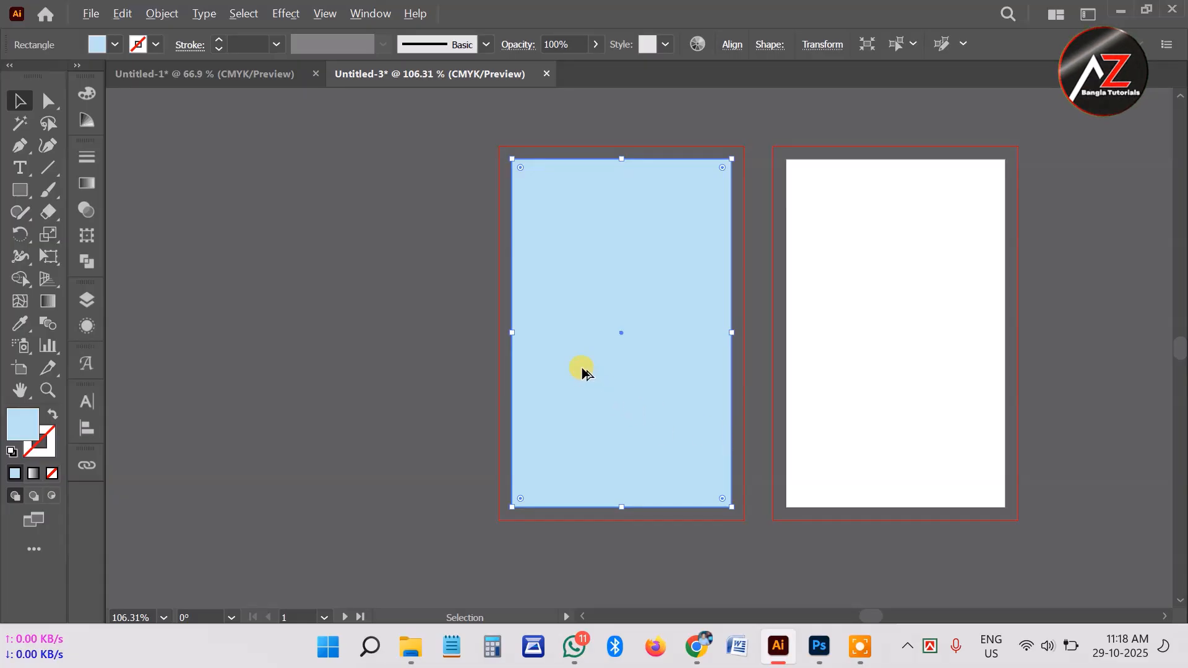
left_click_drag(582, 369, 684, 374)
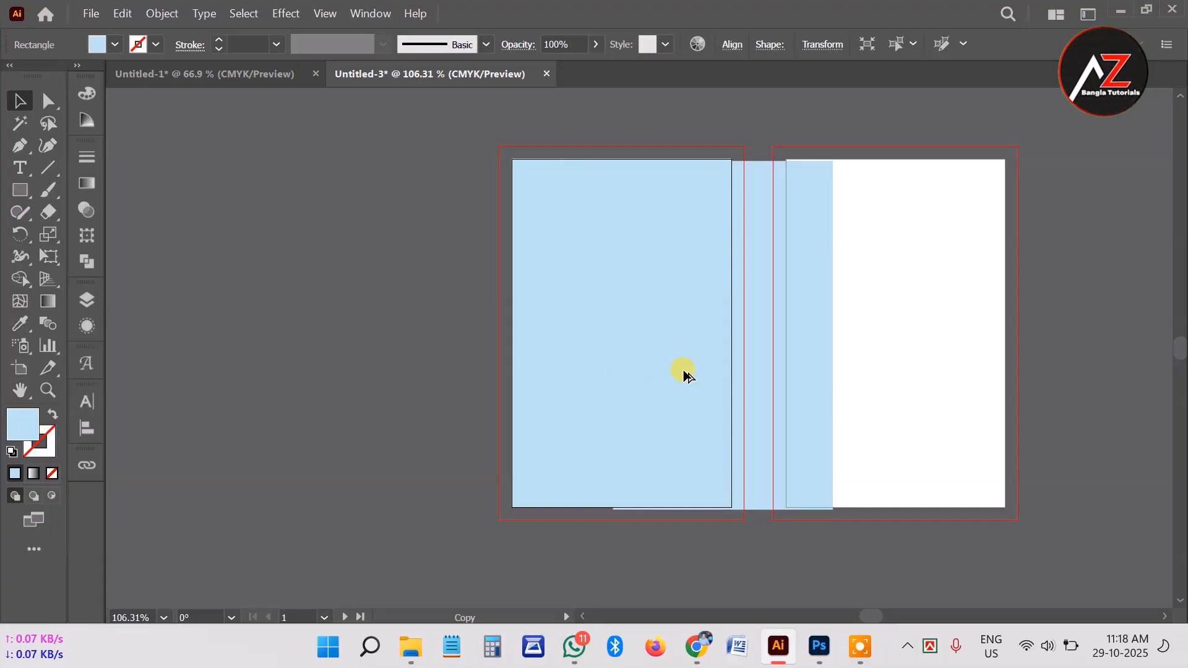
key("shift")
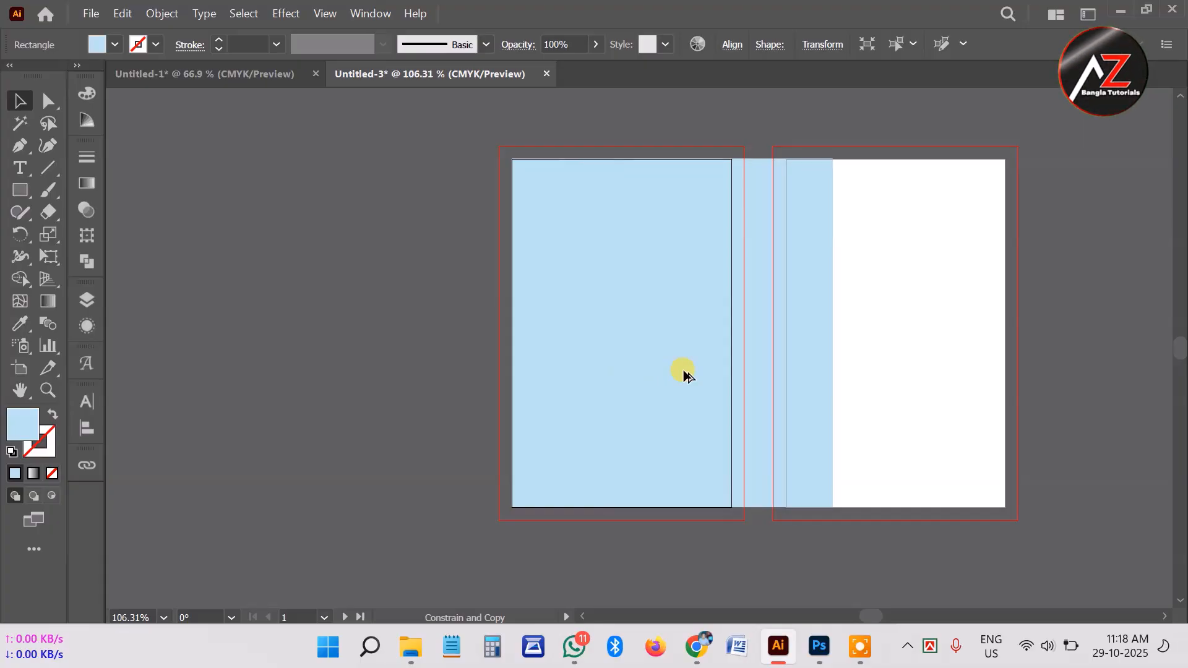
left_click_drag(685, 373, 859, 382)
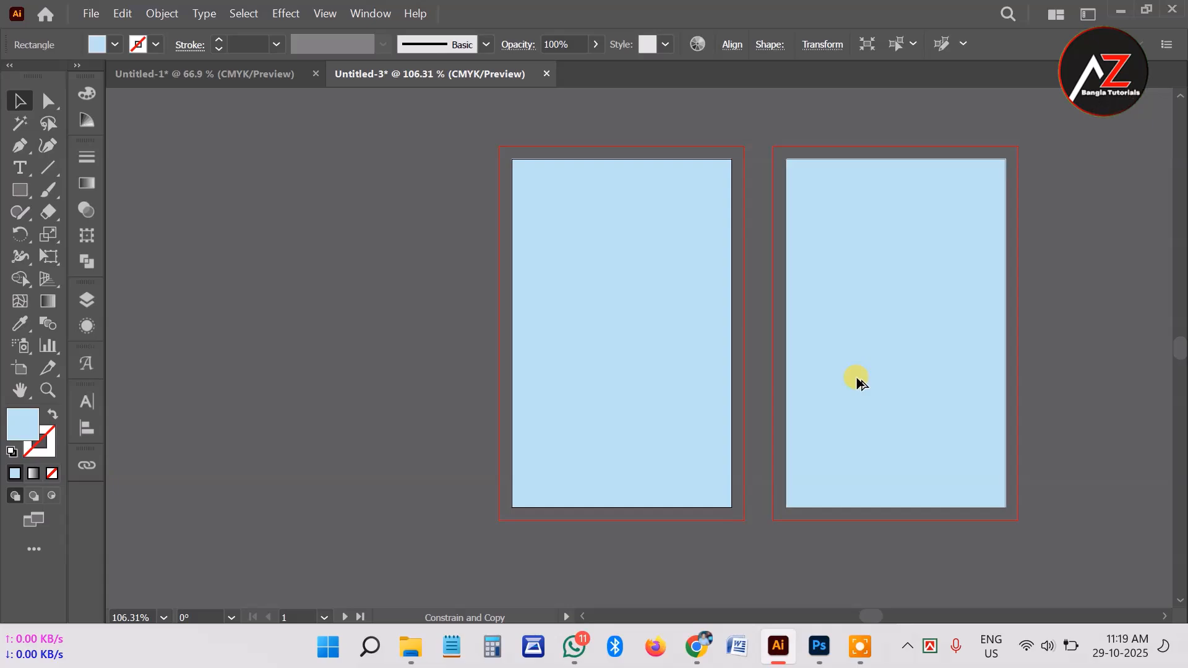
left_click_drag(859, 382, 860, 384)
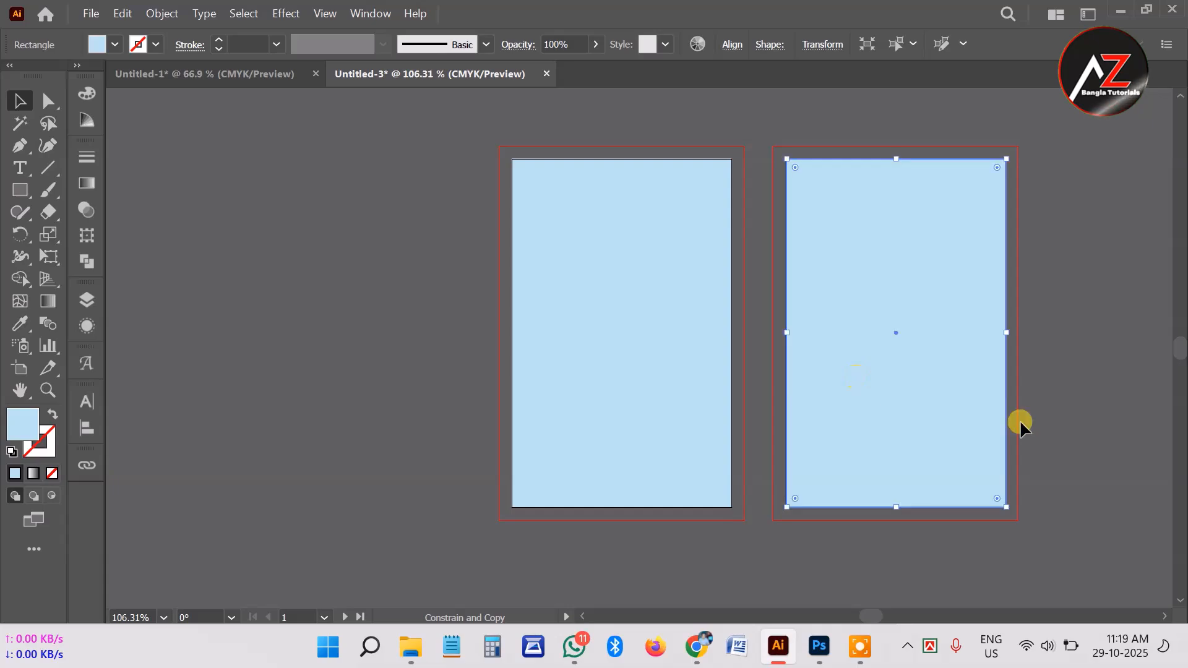
left_click(1049, 379)
Align the copied rectangle exactly with the left edge of the second artboard
left_click_drag(830, 151, 1180, 358)
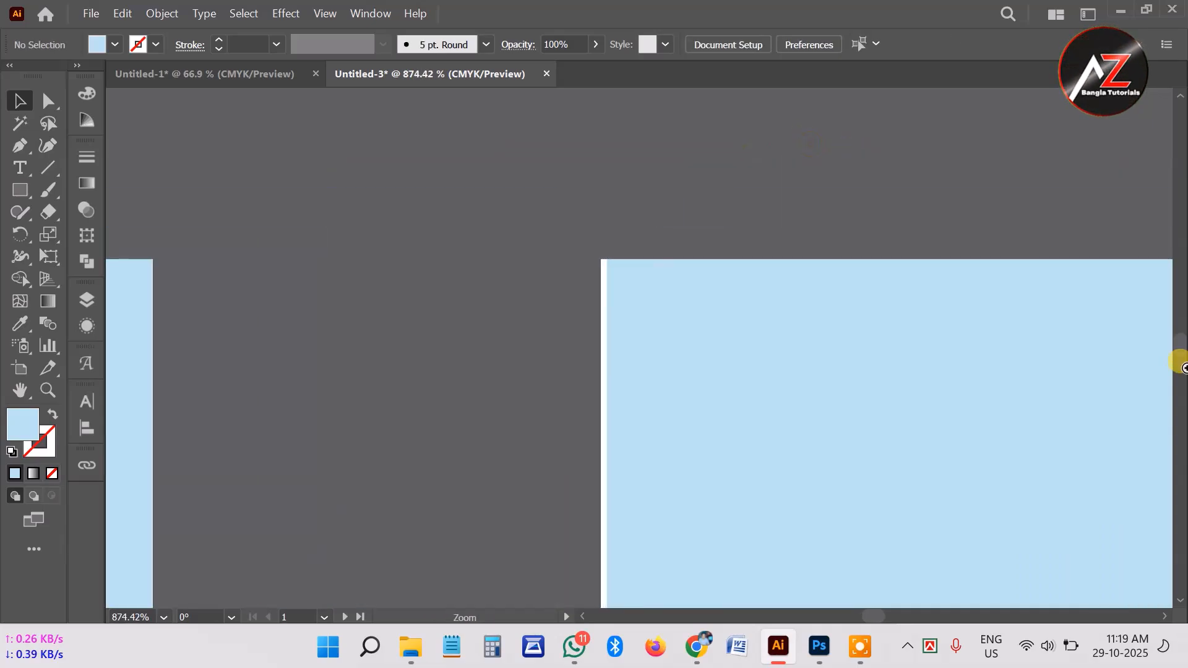
left_click_drag(948, 364, 950, 365)
left_click_drag(423, 333, 605, 260)
left_click_drag(523, 254, 728, 290)
left_click_drag(731, 445, 722, 256)
left_click_drag(721, 332, 640, 332)
left_click(233, 361)
left_click_drag(712, 355, 456, 366, "ctrl")
left_click_drag(992, 414, 452, 418, "ctrl")
left_click_drag(977, 482, 486, 294)
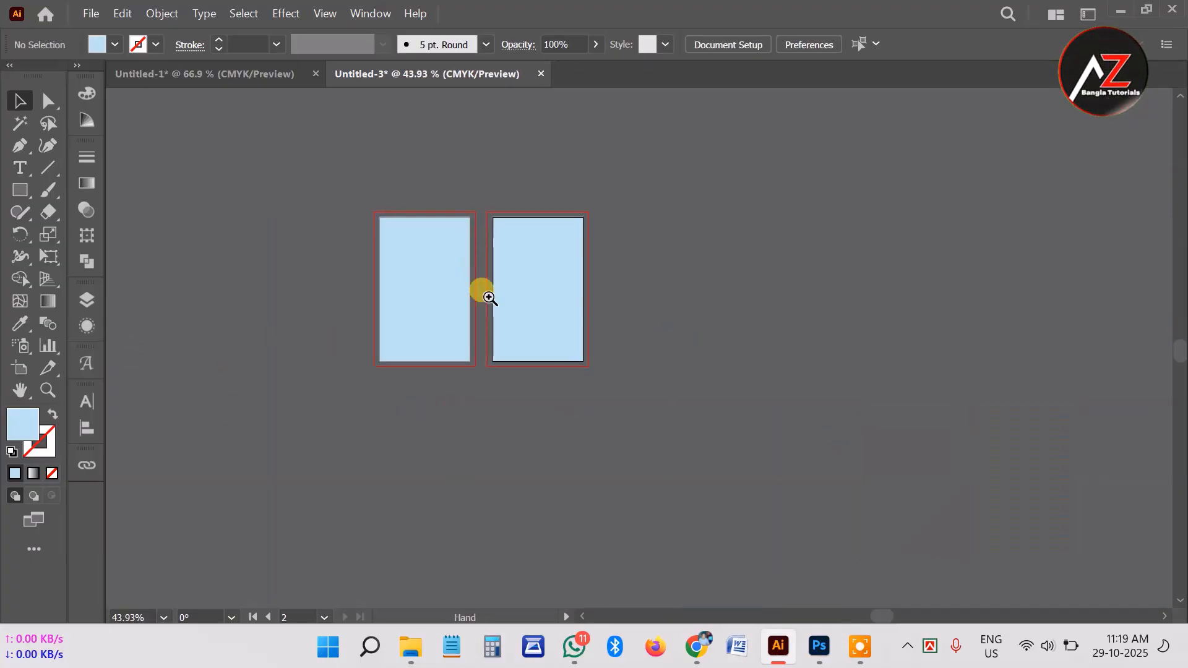
left_click_drag(396, 279, 603, 338, "ctrl")
left_click_drag(485, 257, 574, 310)
left_click_drag(570, 270, 589, 296)
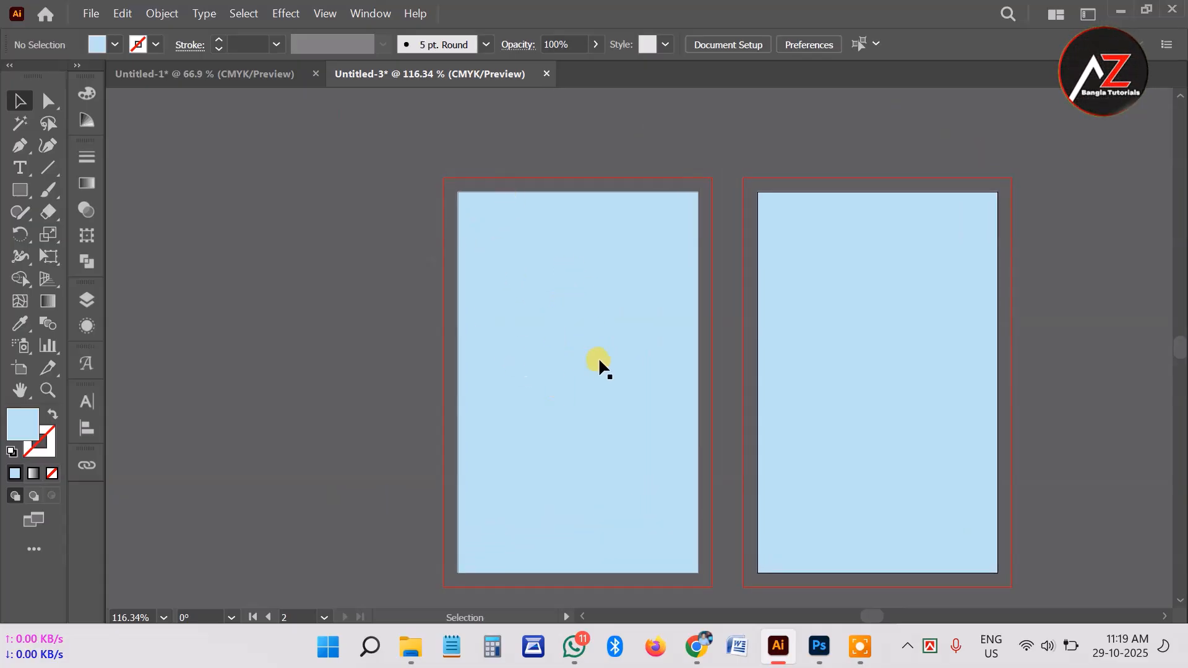
Clear the selection and show the document rulers
left_click(555, 390)
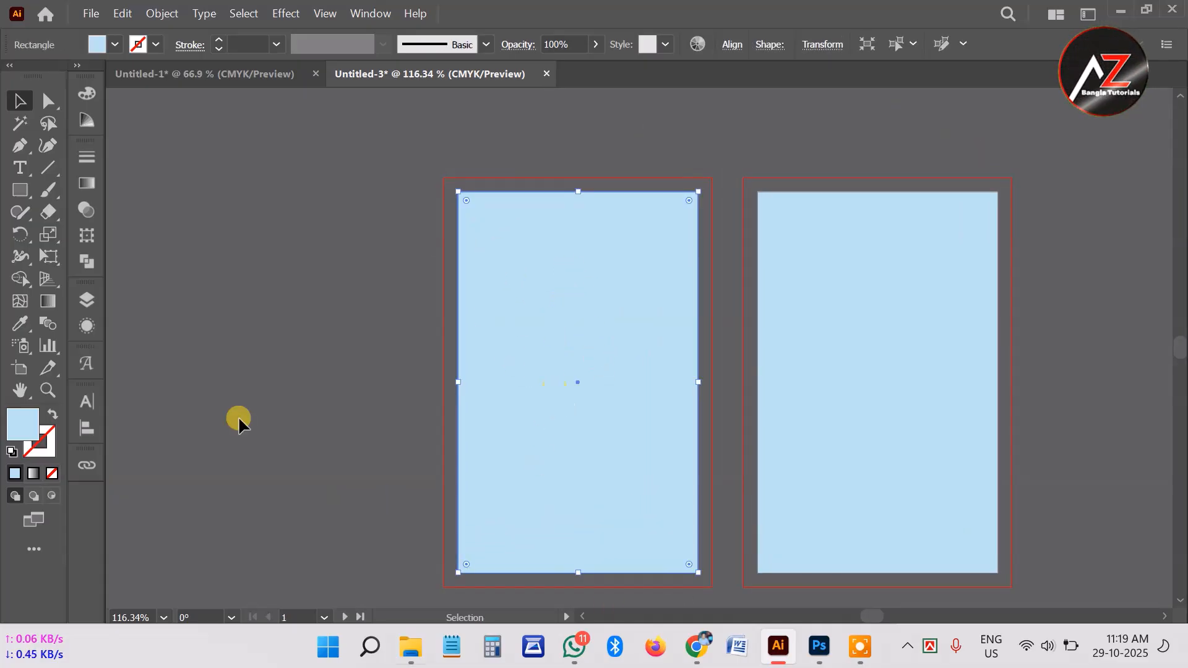
left_click(330, 307)
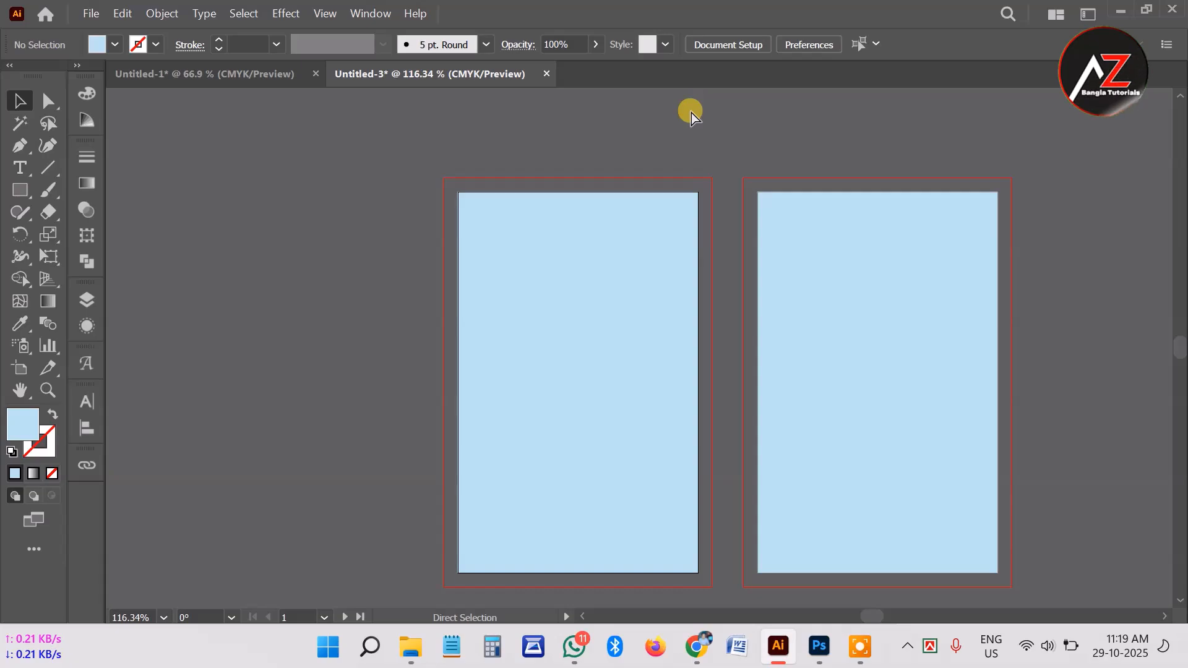
key("ctrl+r")
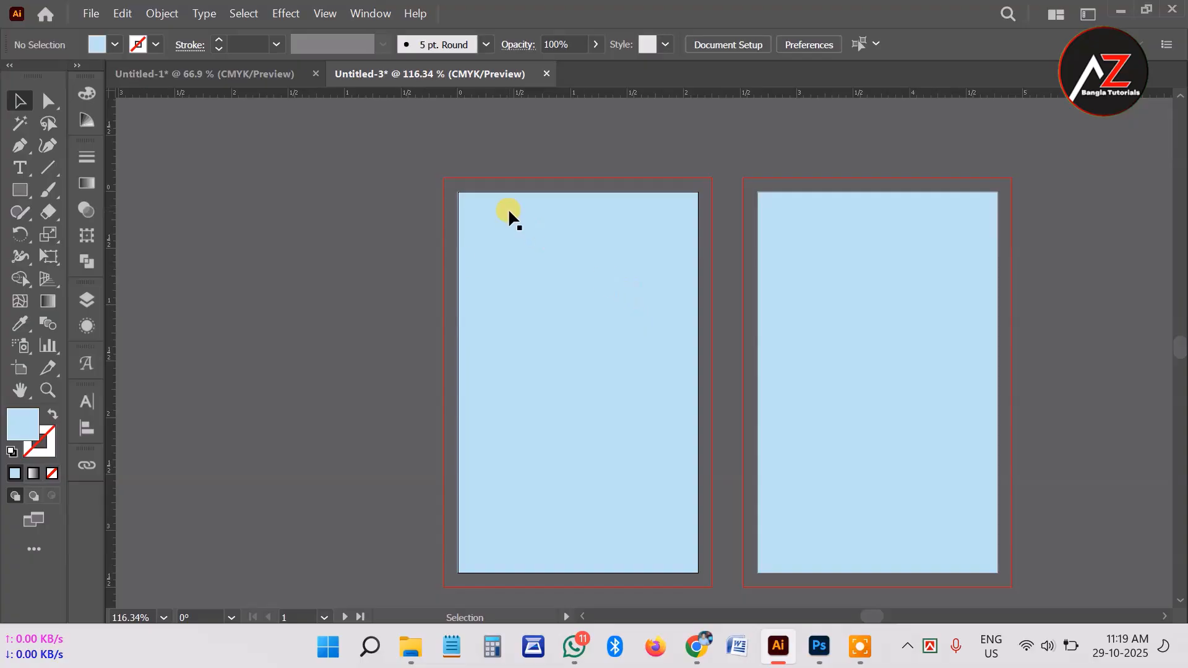
Switch to the Class 11 slides in Chrome, read the ID card safe zone and offset path sizes, and return to Illustrator
left_click(694, 651)
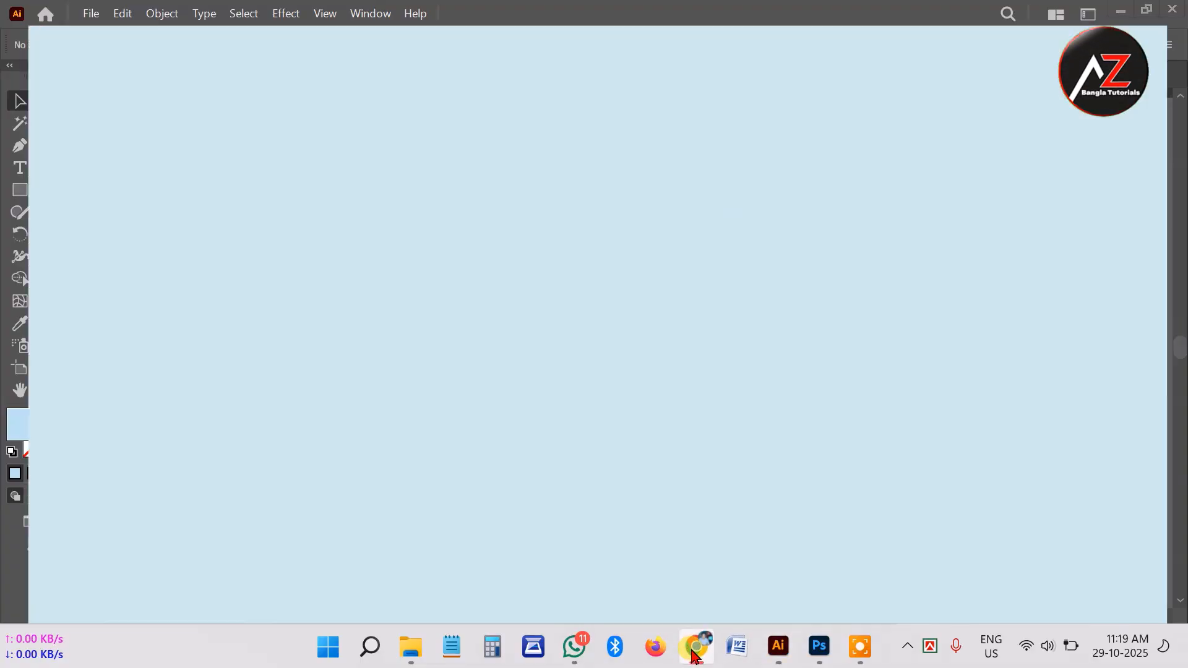
left_click(433, 523)
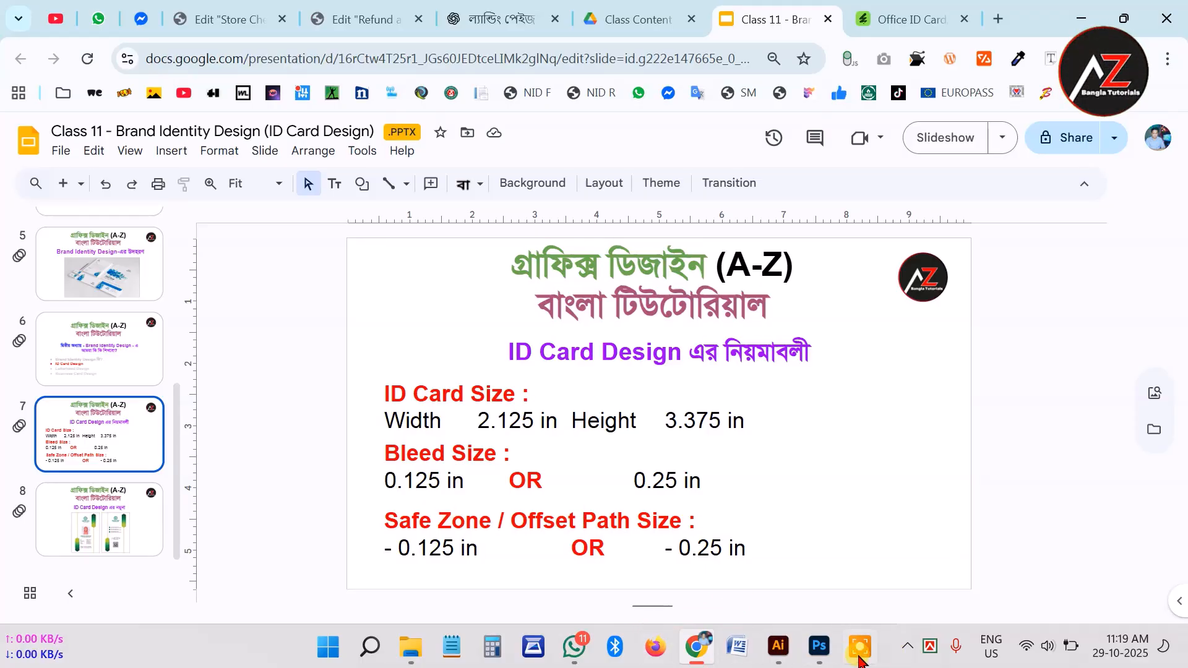
mouse_move(858, 660)
left_click(778, 647)
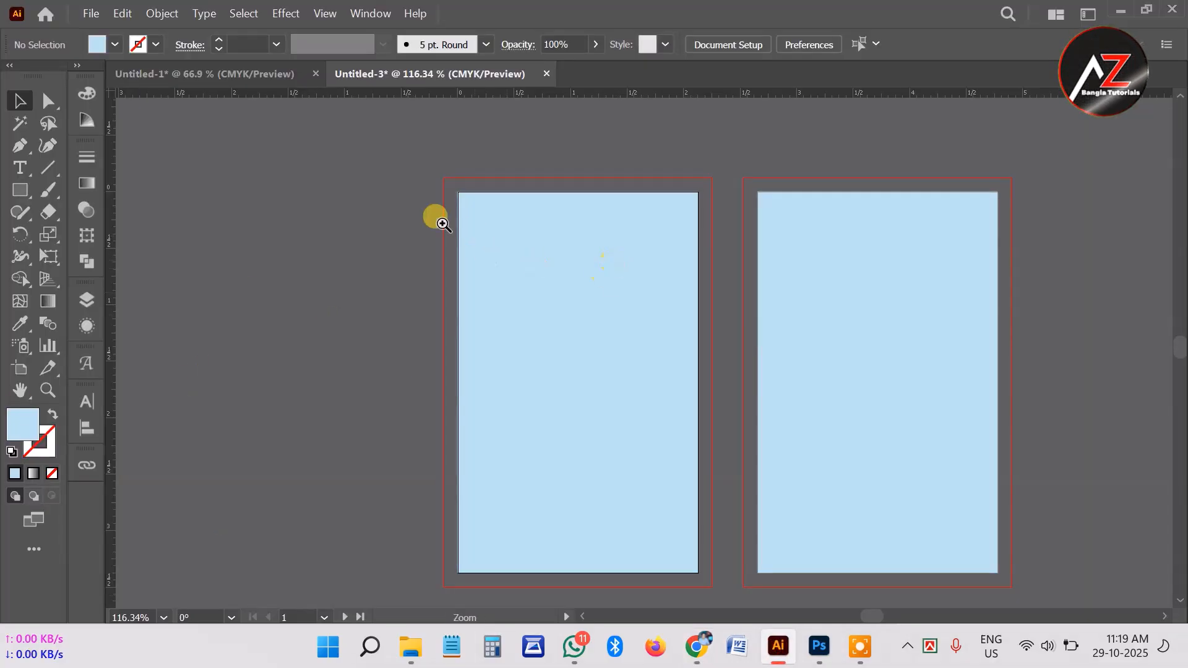
Examine the first artboard's edges and the gap to the red bleed line up close
key("ctrl+space")
left_click_drag(496, 212, 695, 277)
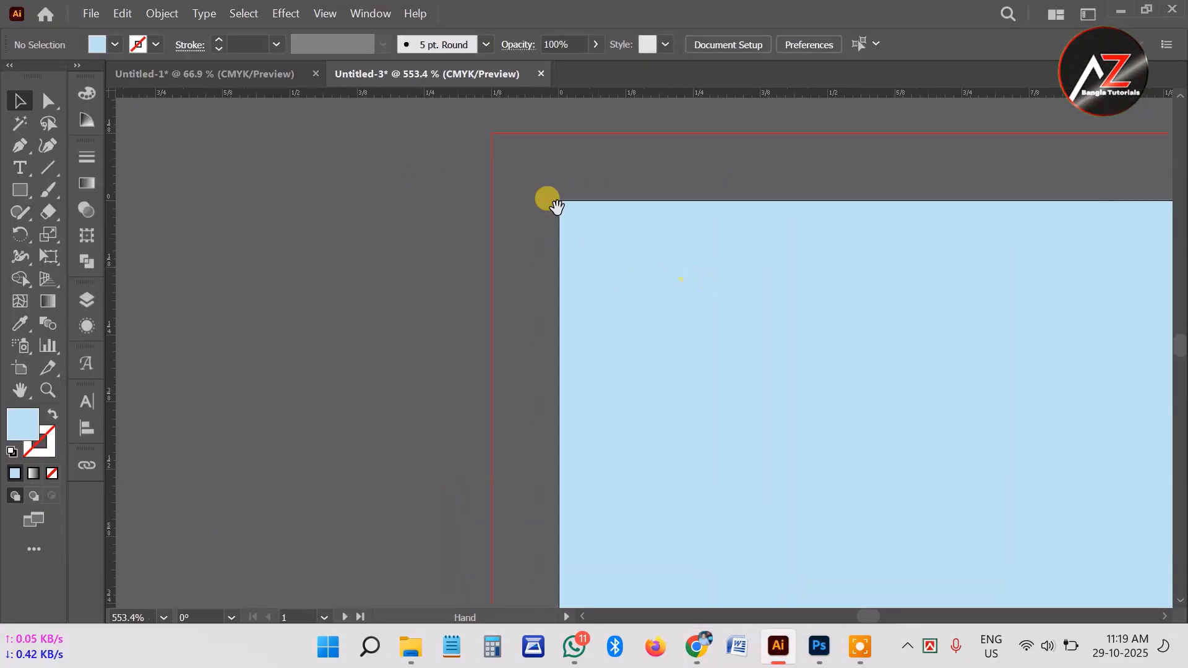
left_click_drag(557, 206, 277, 188)
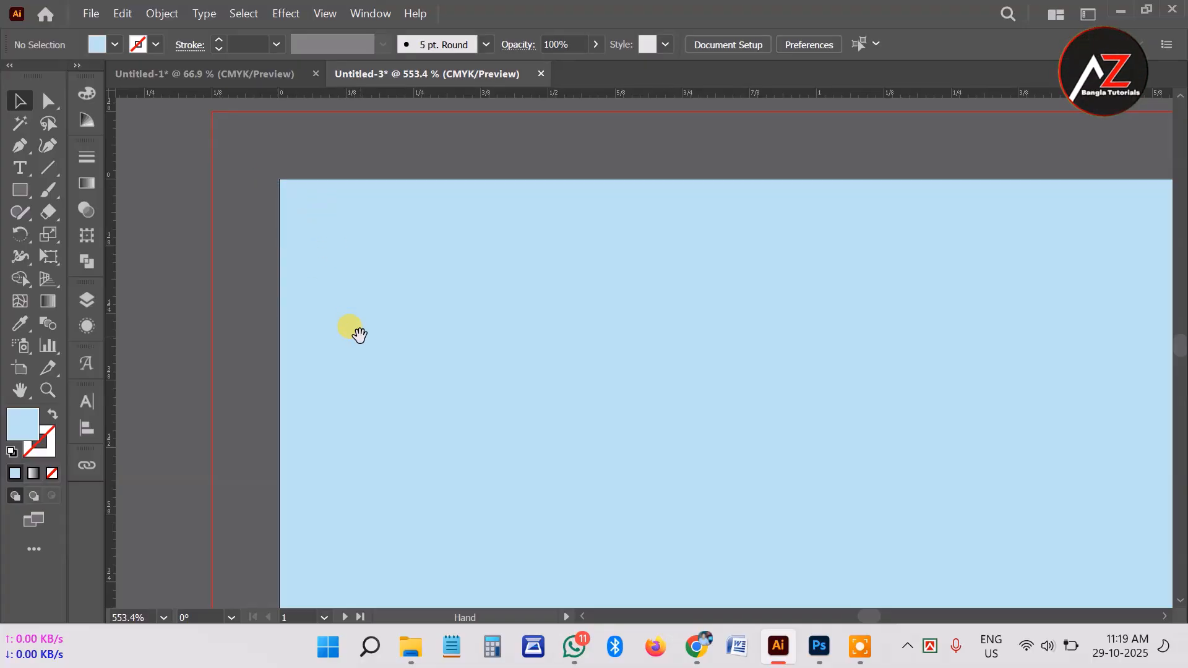
left_click_drag(212, 292, 271, 272)
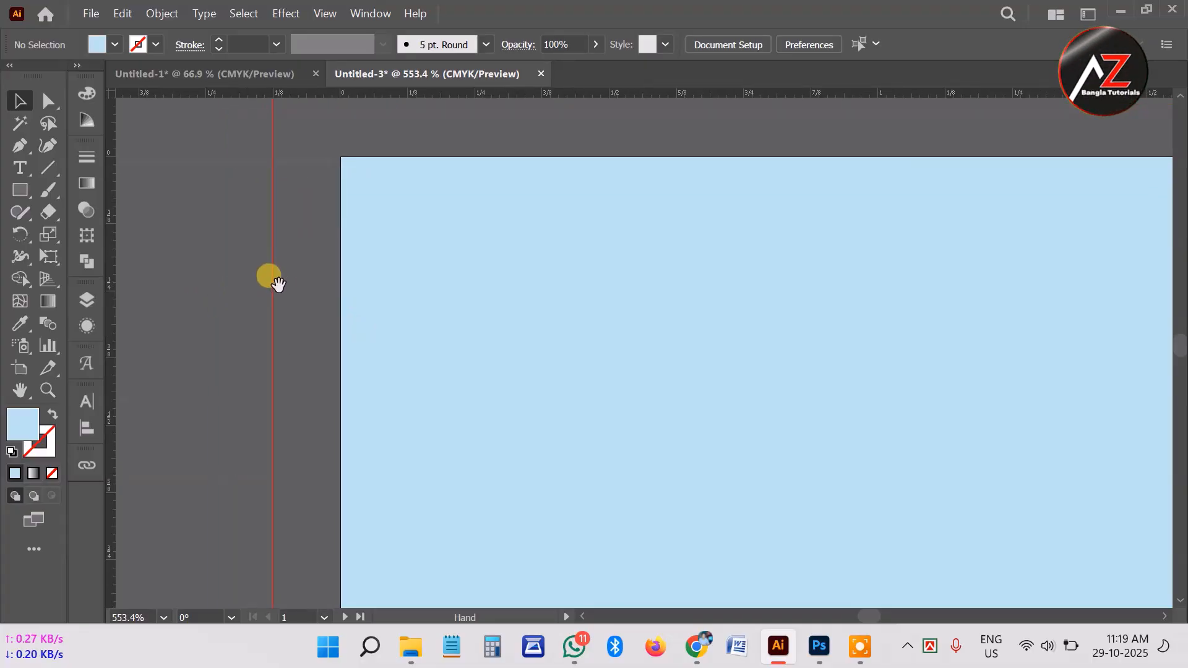
left_click_drag(580, 261, 416, 260)
left_click_drag(545, 349, 398, 369)
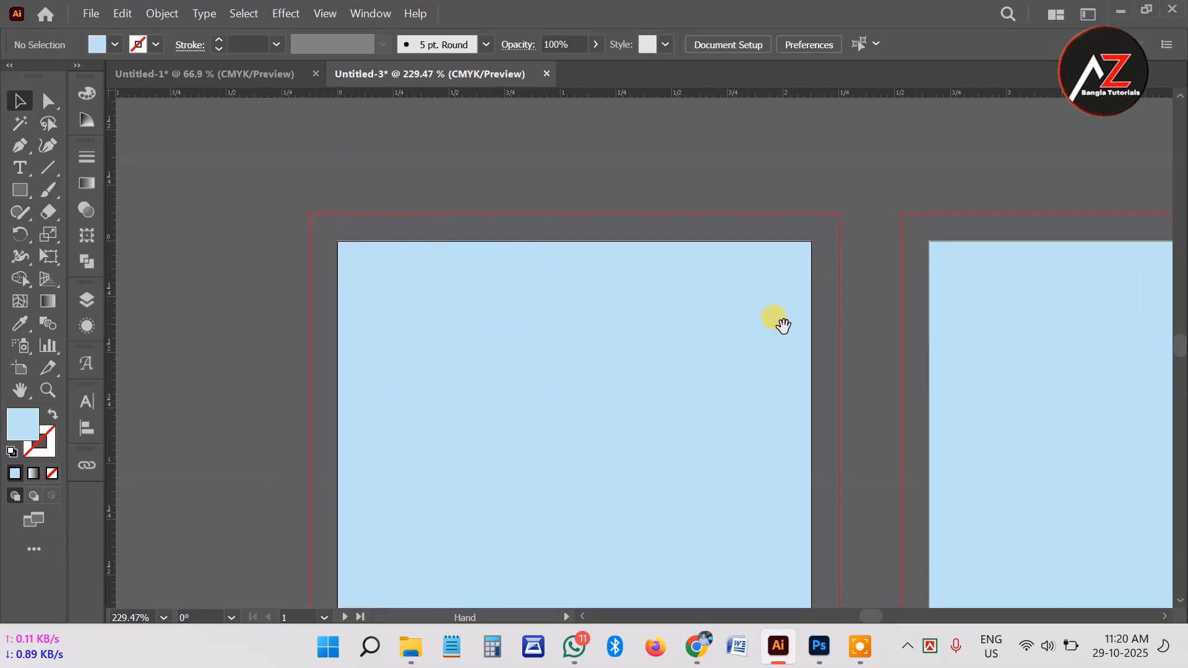
left_click_drag(284, 262, 322, 267)
left_click_drag(505, 295, 416, 298)
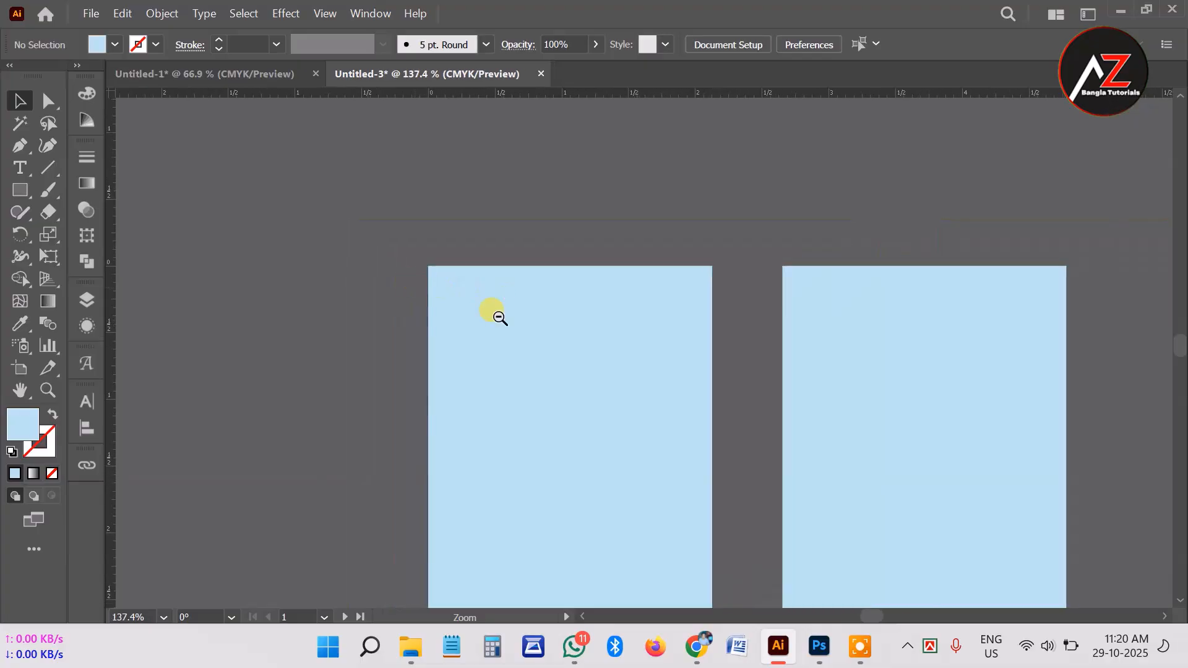
left_click_drag(499, 317, 510, 318)
left_click_drag(505, 310, 478, 260)
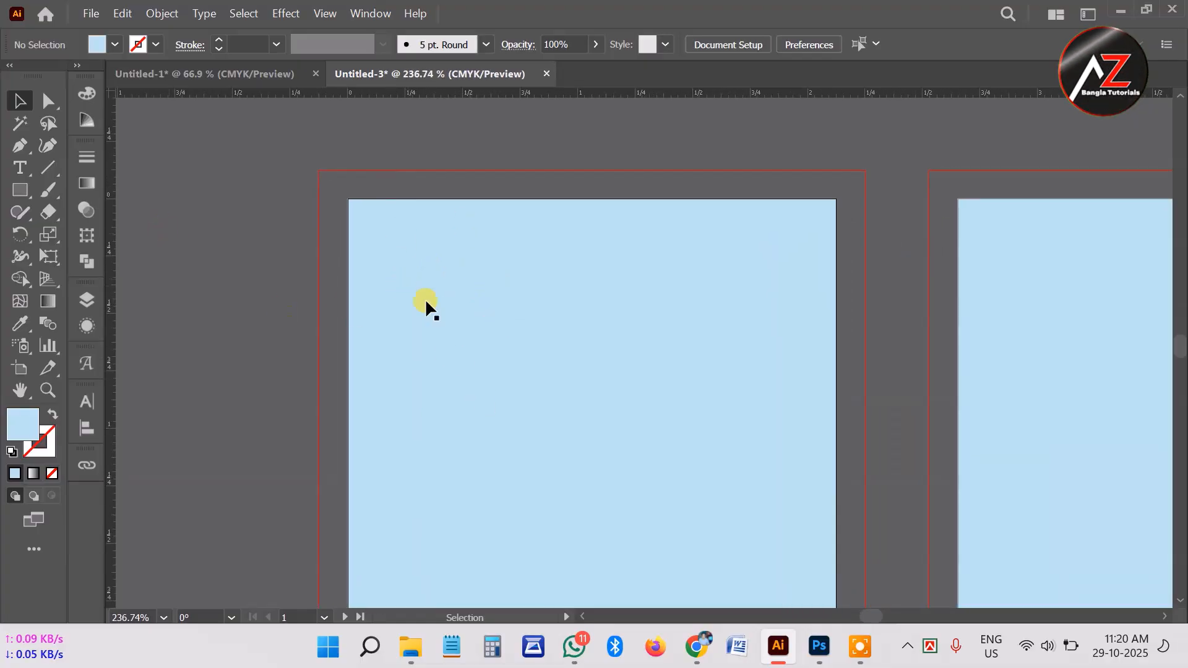
left_click(435, 277)
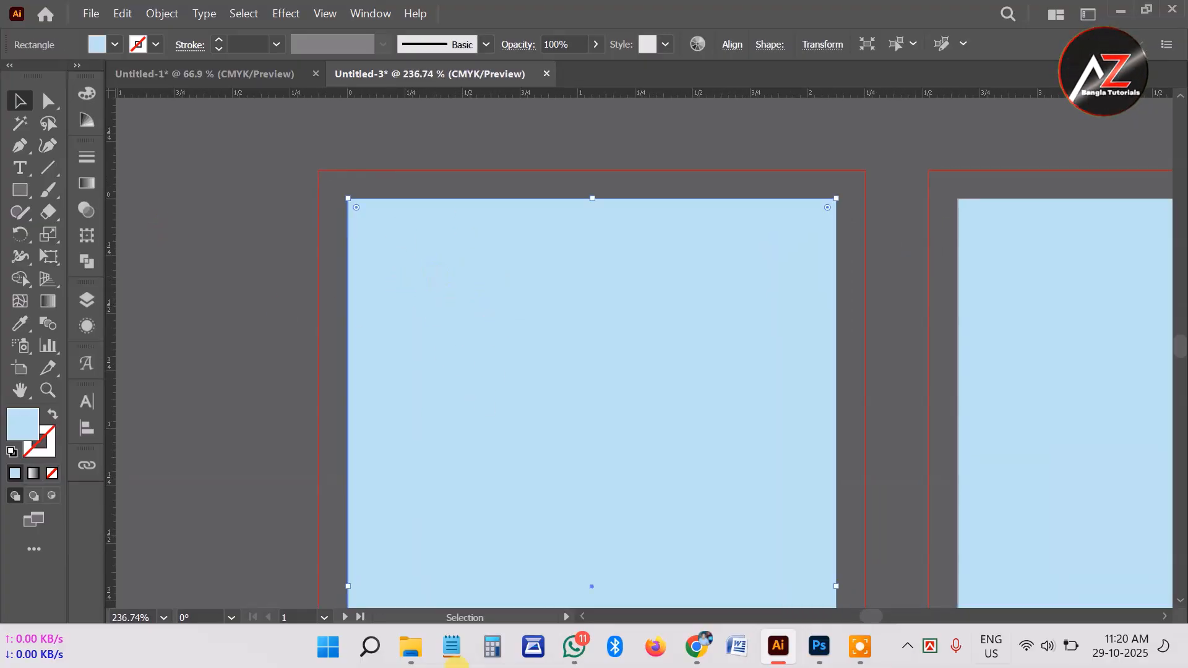
left_click(160, 14)
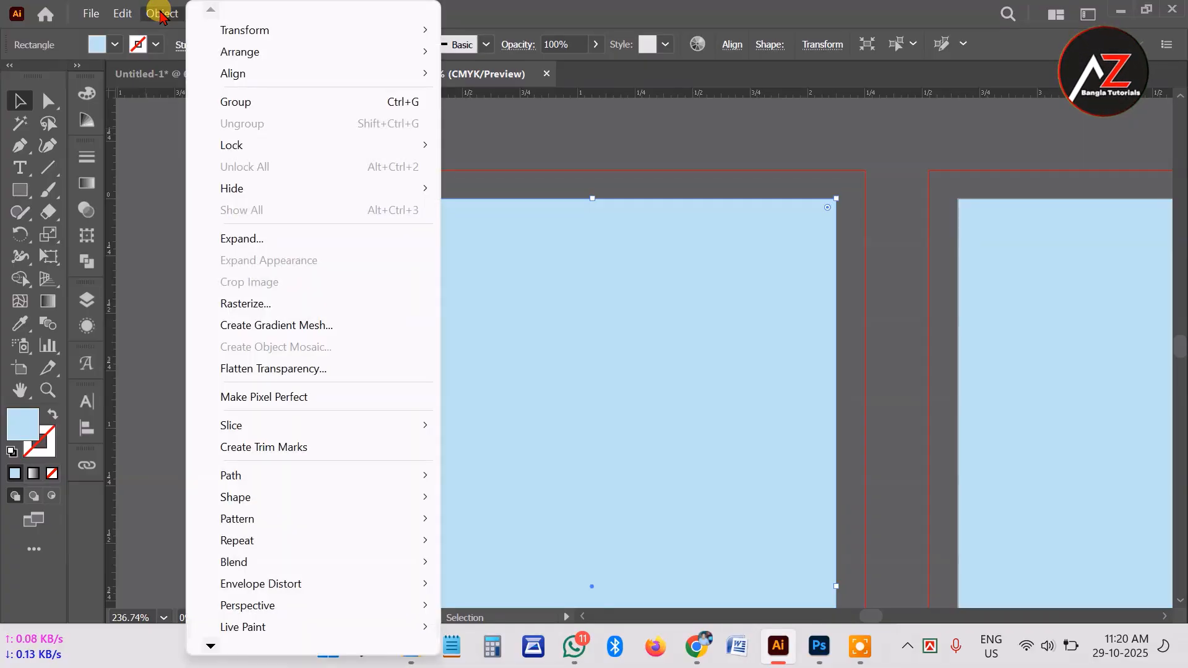
left_click(235, 474)
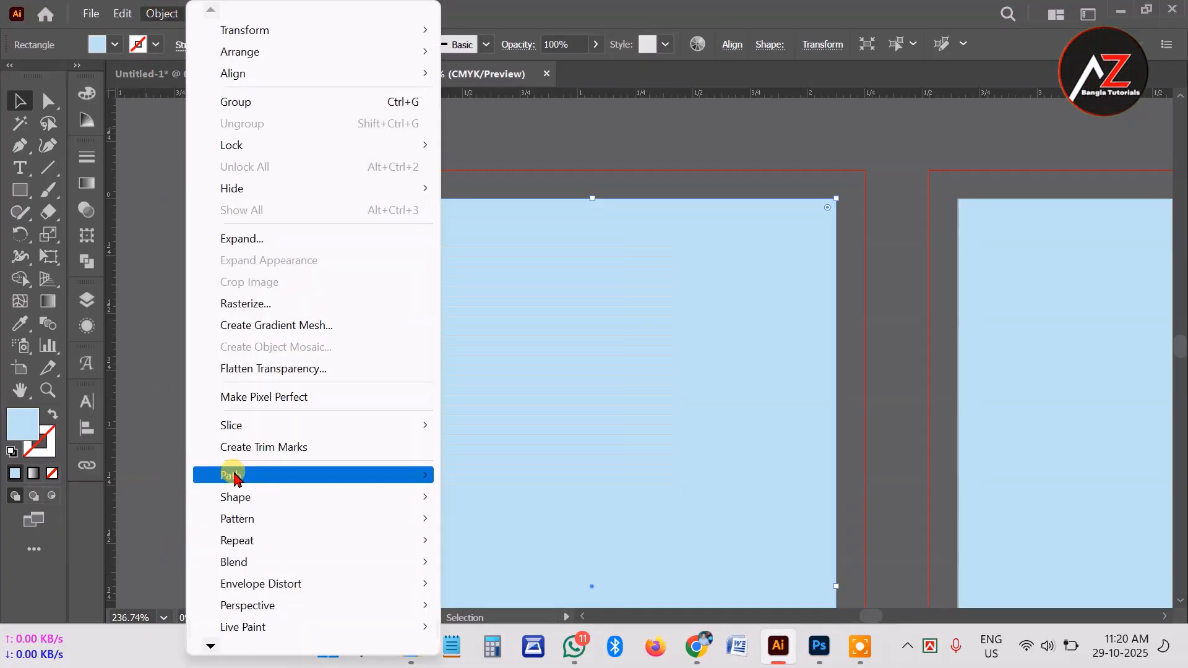
mouse_move(243, 481)
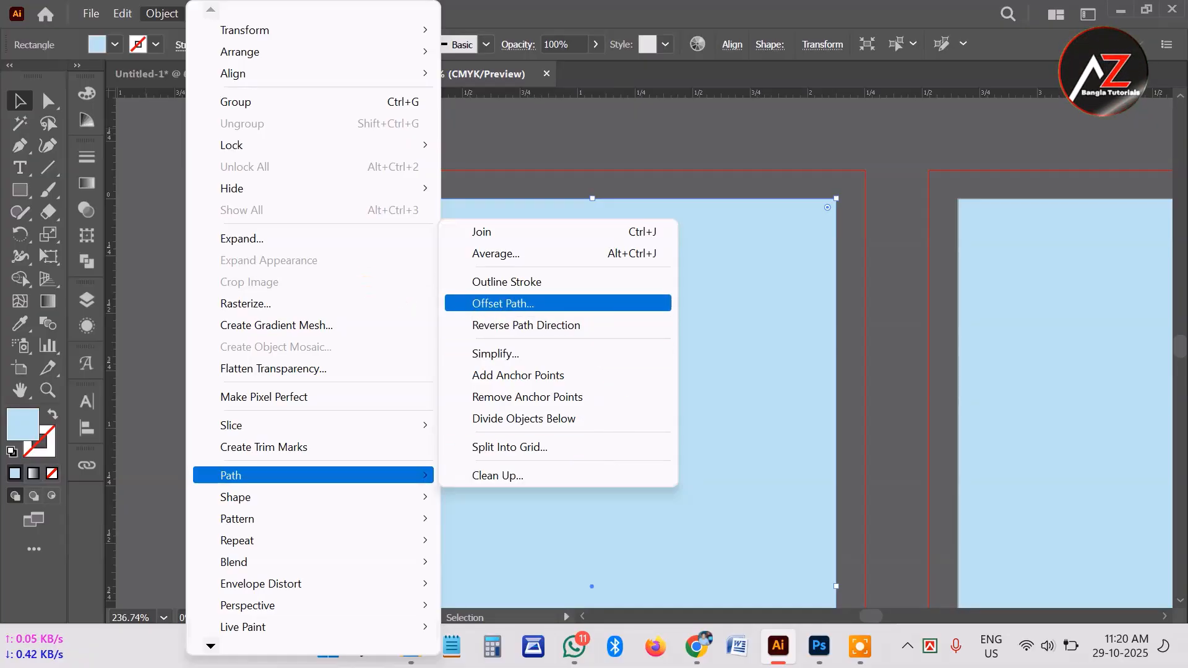
left_click(147, 131)
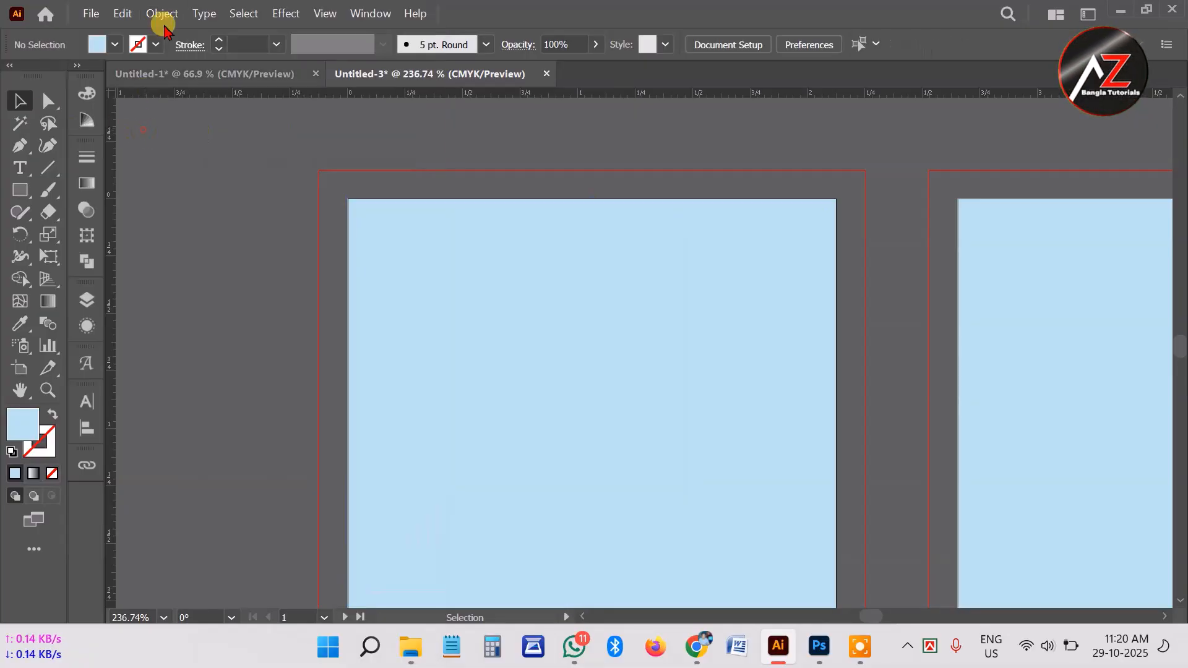
Create an inset copy of the first artboard's light blue rectangle with Offset Path at -0.125 in, keeping miter joins
left_click(459, 307)
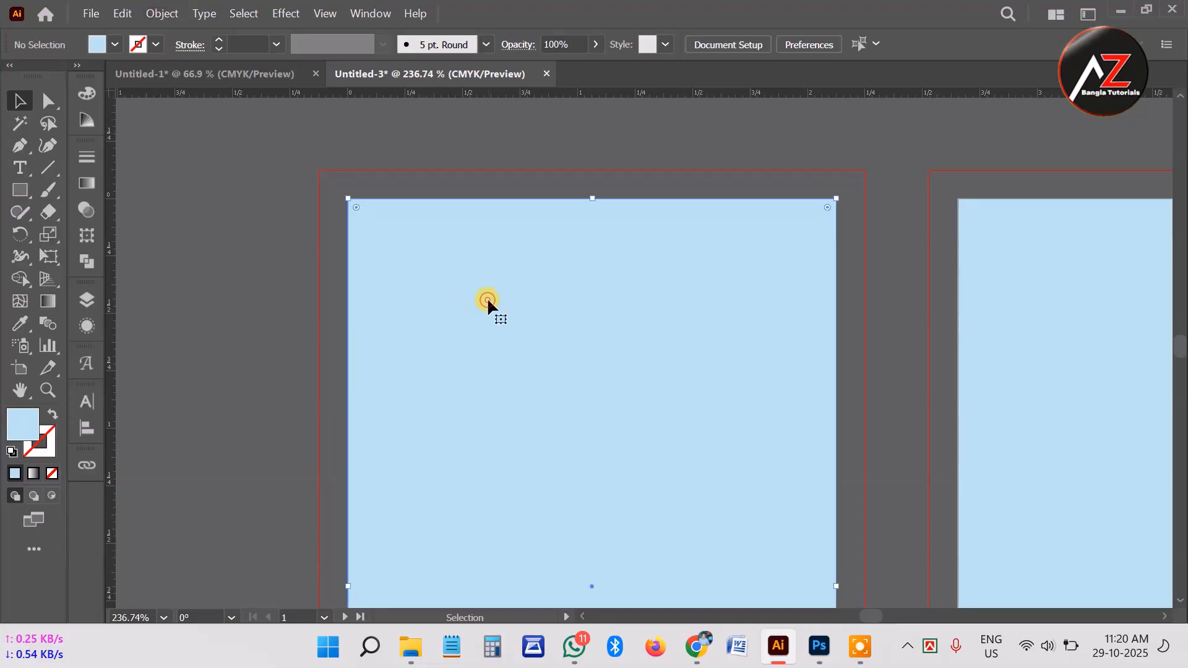
left_click(156, 17)
mouse_move(239, 482)
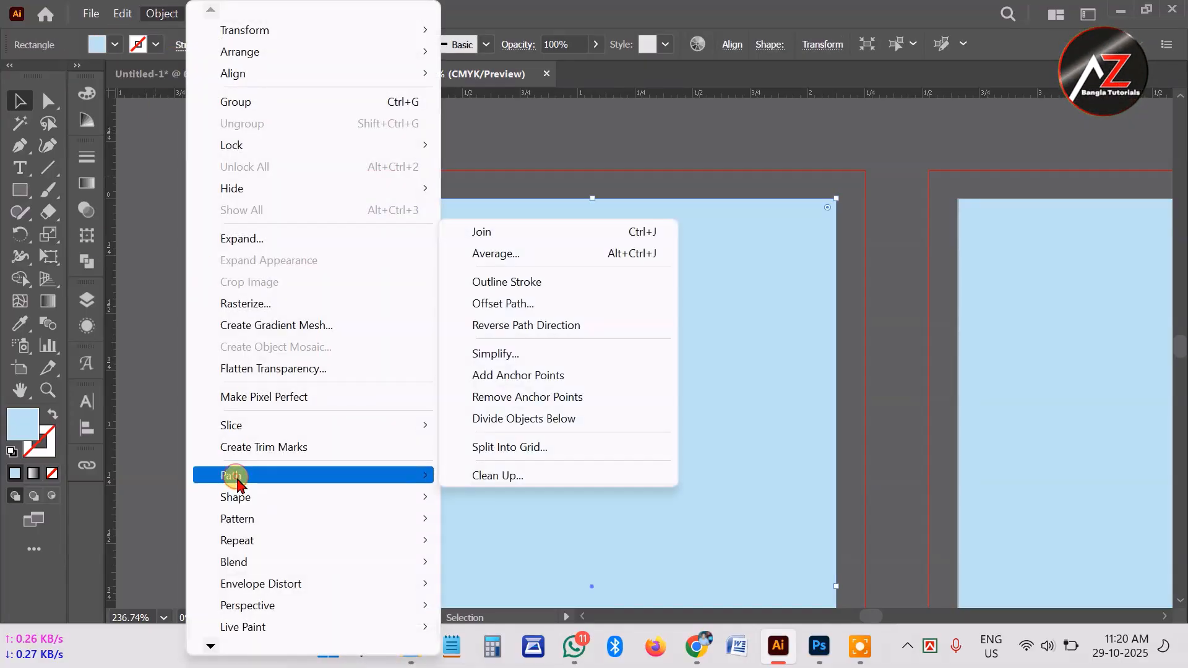
left_click(577, 304)
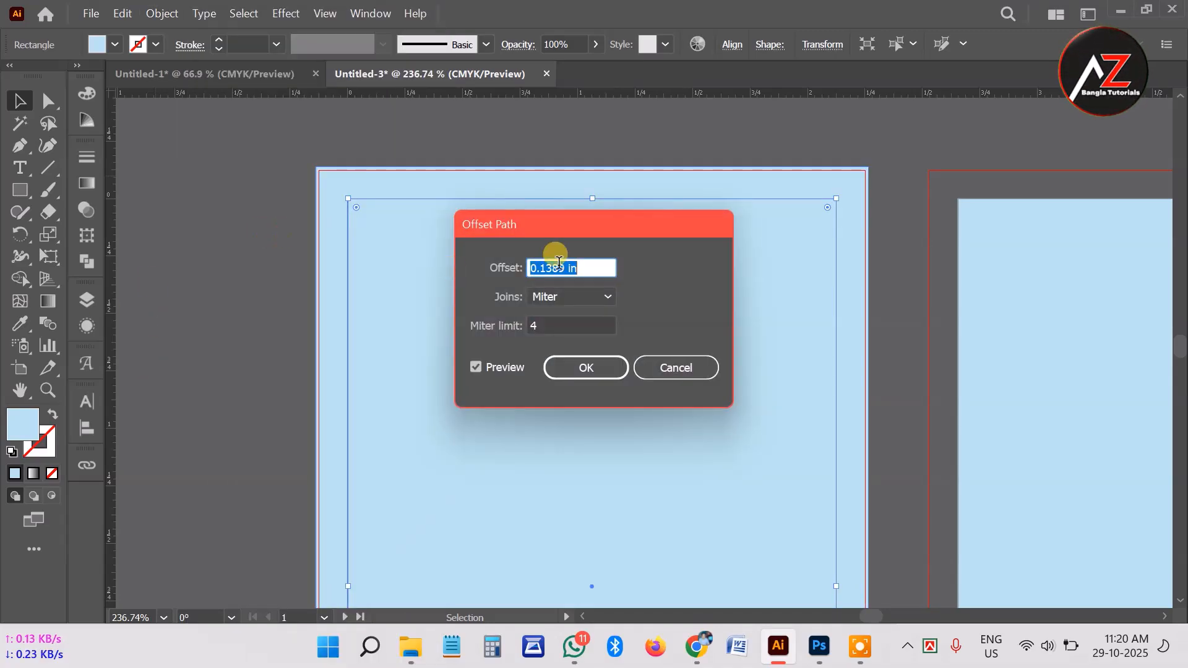
left_click_drag(544, 225, 278, 205)
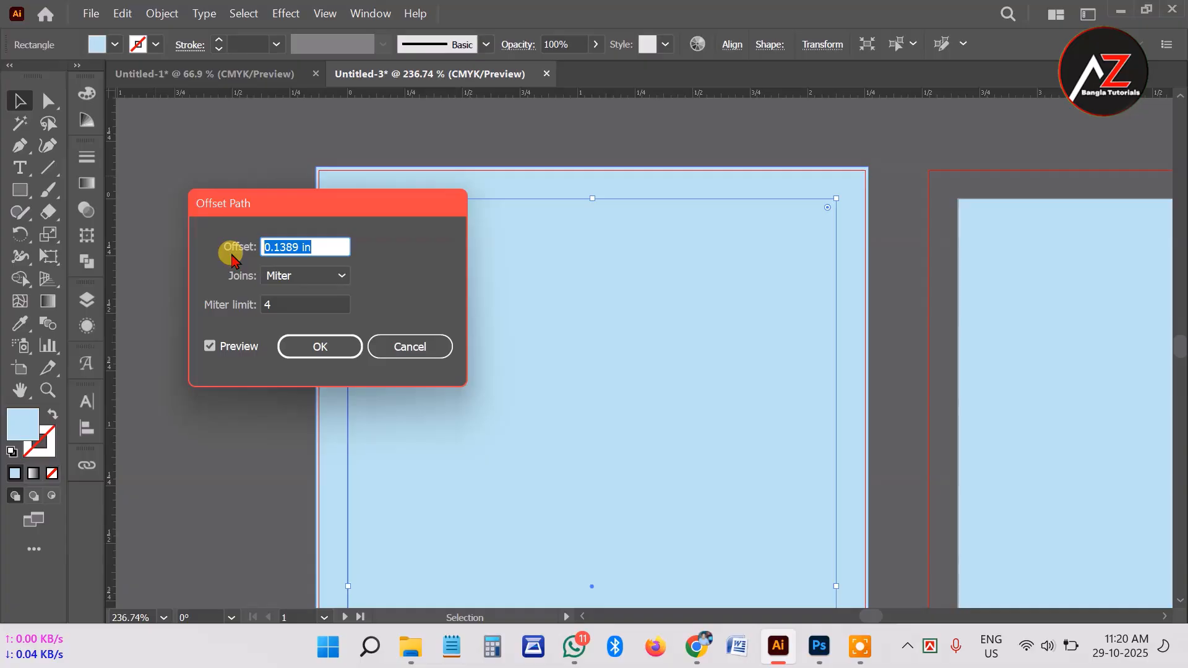
type("0.125")
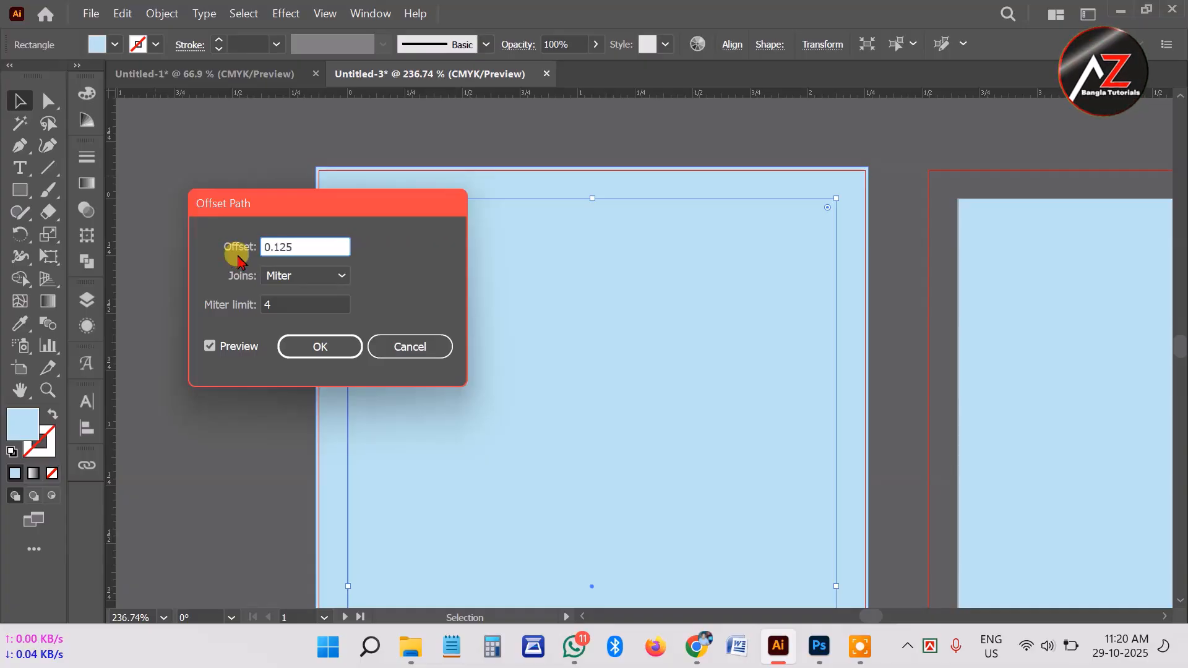
left_click(266, 245)
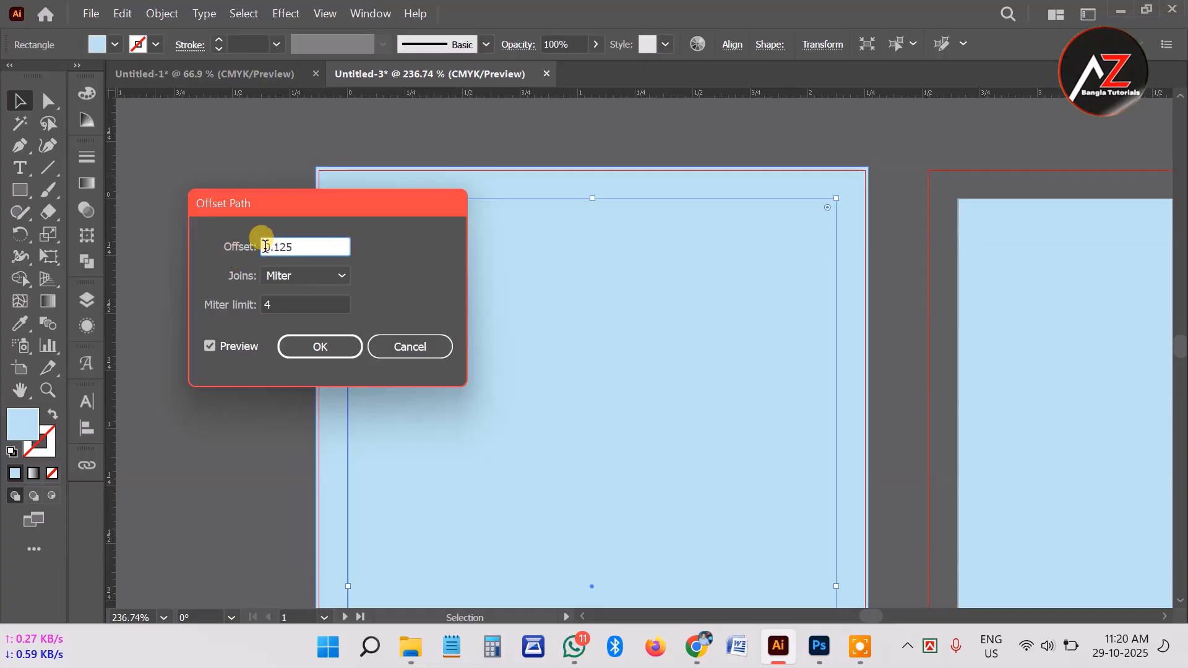
type("-")
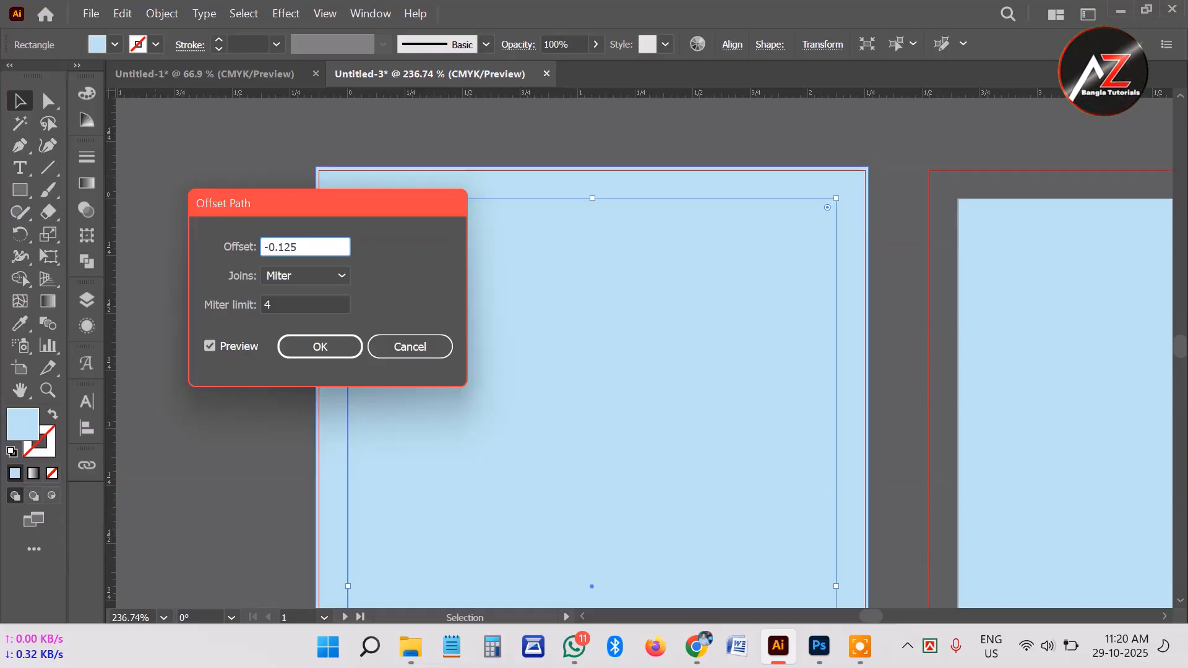
left_click(322, 354)
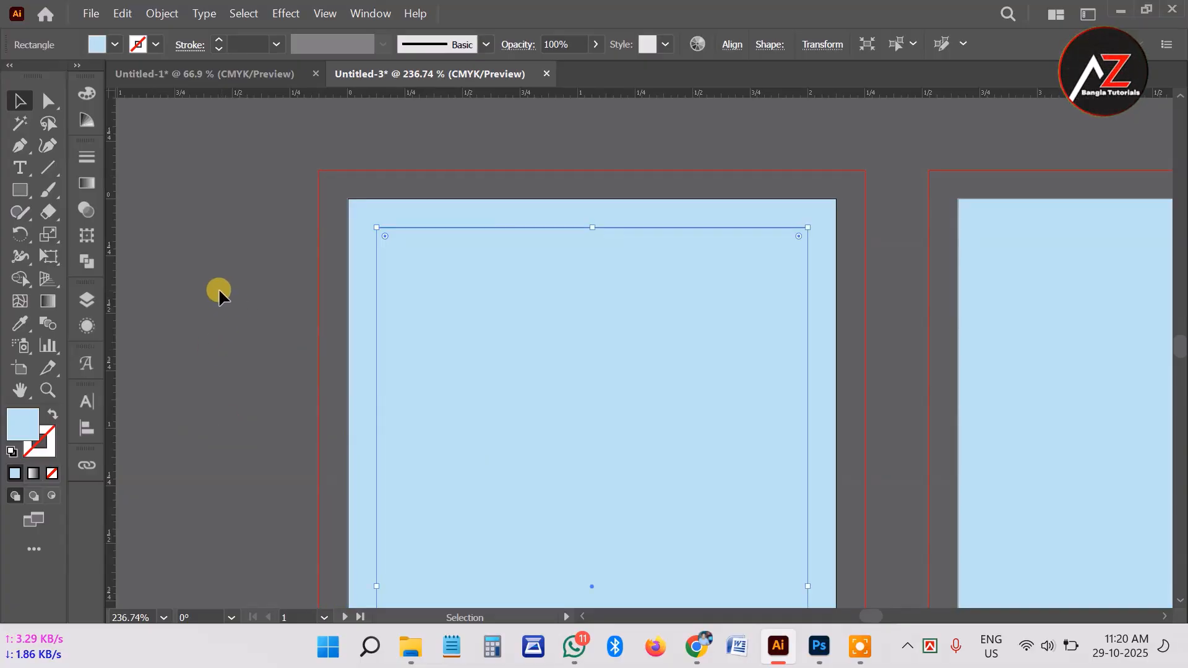
left_click(198, 246)
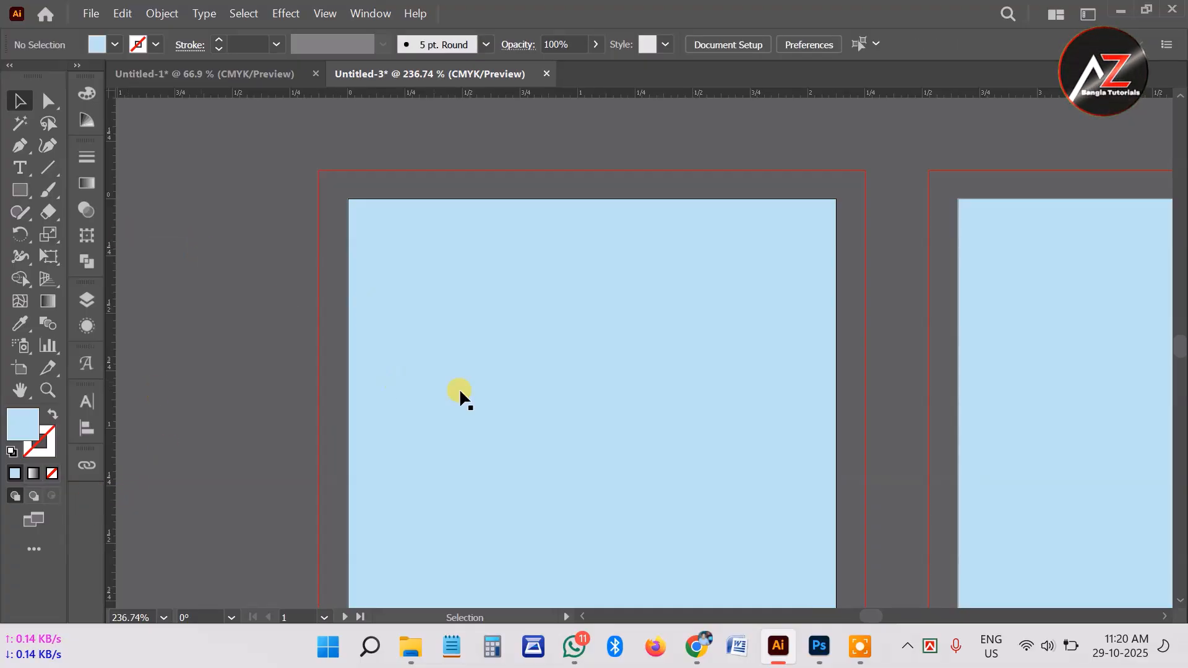
Fill the inset rectangle on the first artboard with blue 5B4FFC and clear the selection
left_click(499, 411)
left_click(139, 347)
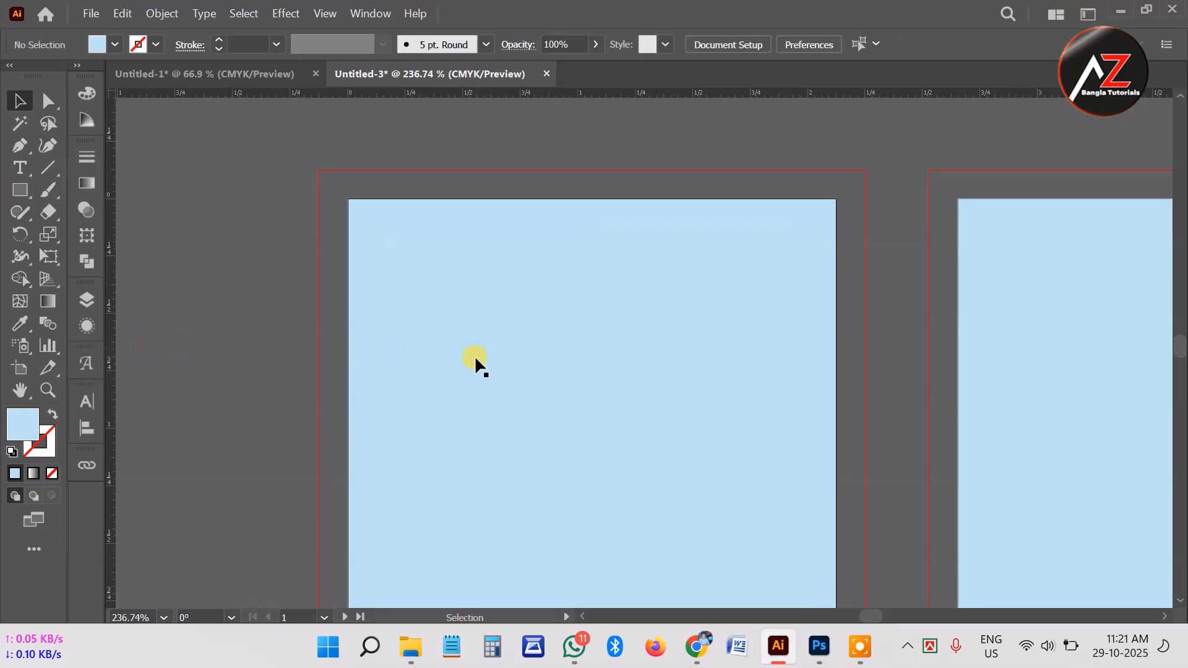
left_click(474, 357)
left_click(15, 423)
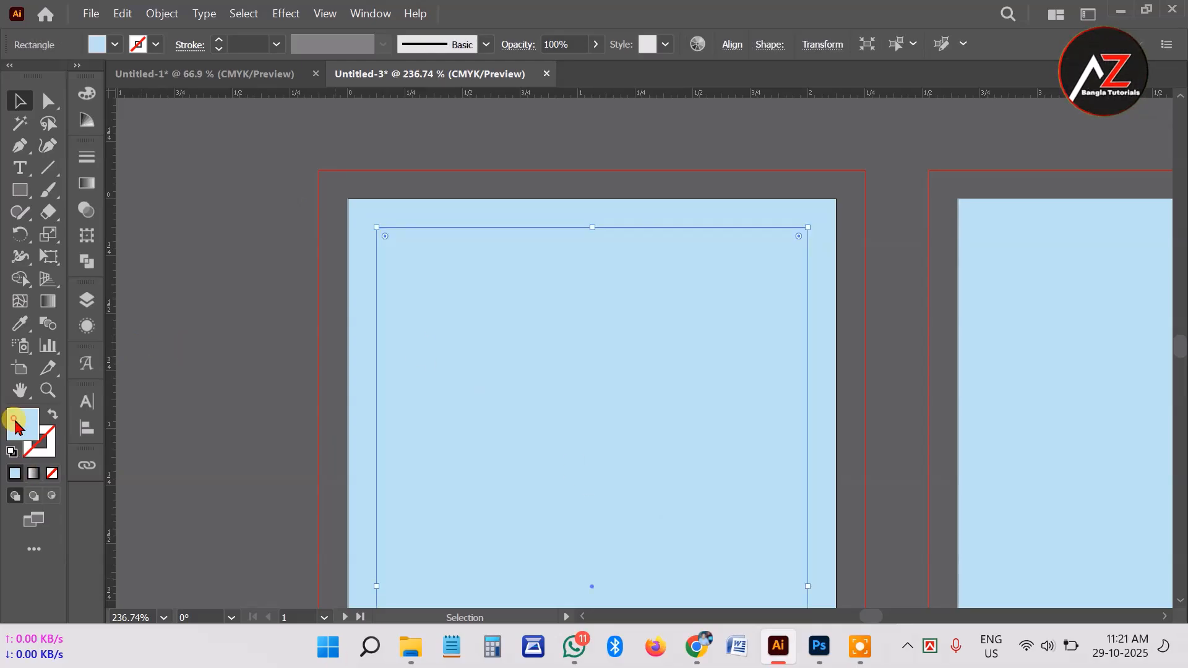
double_click(15, 424)
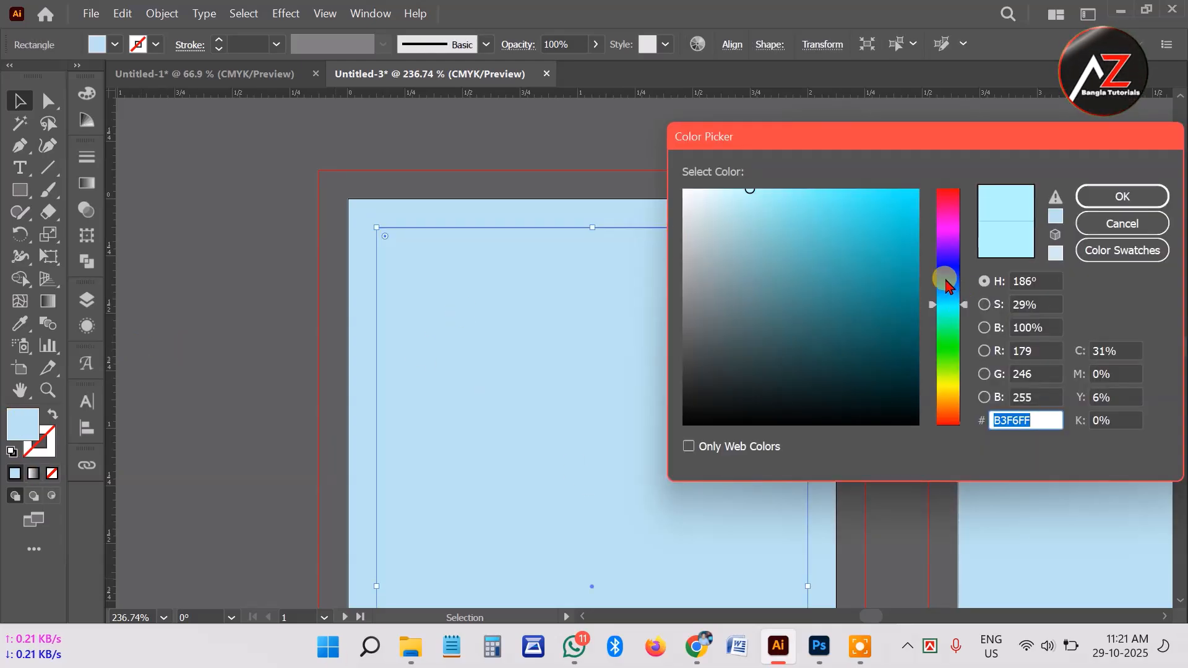
left_click_drag(947, 286, 947, 264)
left_click(846, 192)
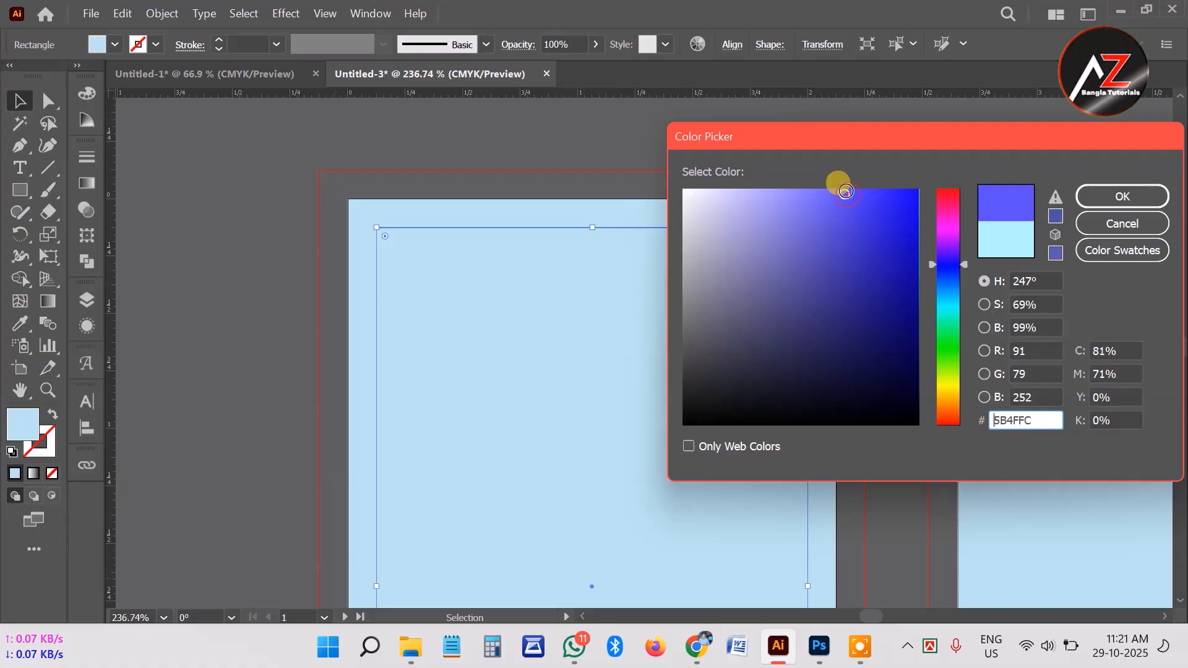
left_click(1123, 196)
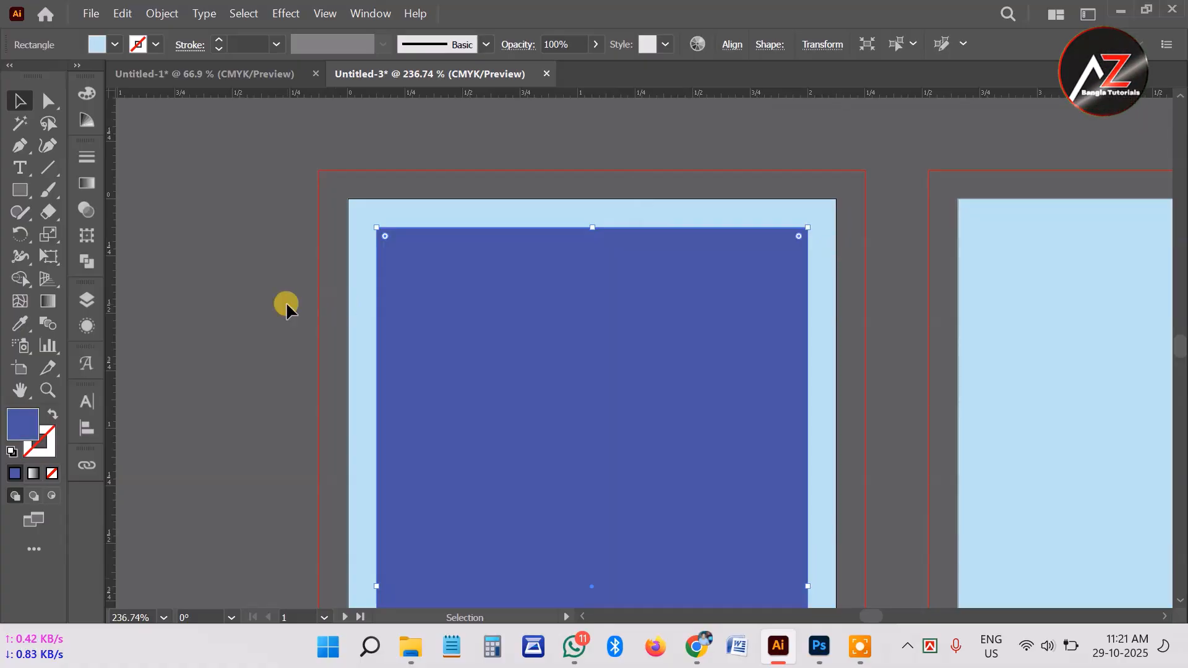
left_click(294, 336)
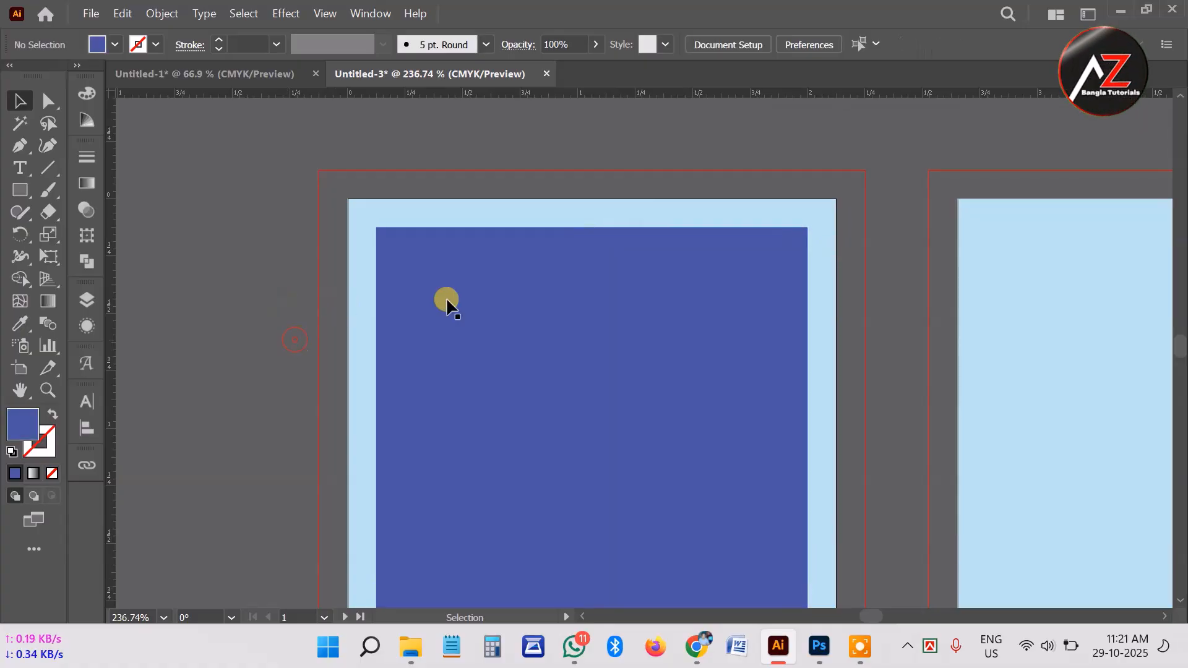
left_click(829, 237)
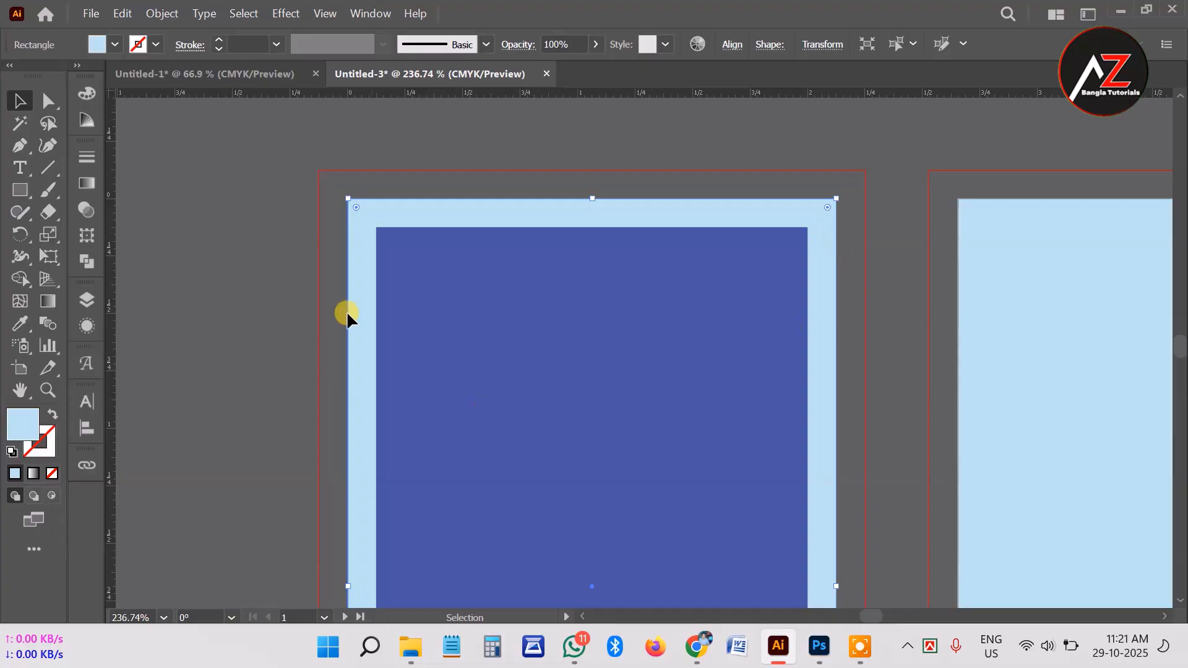
left_click(448, 255)
left_click(255, 355)
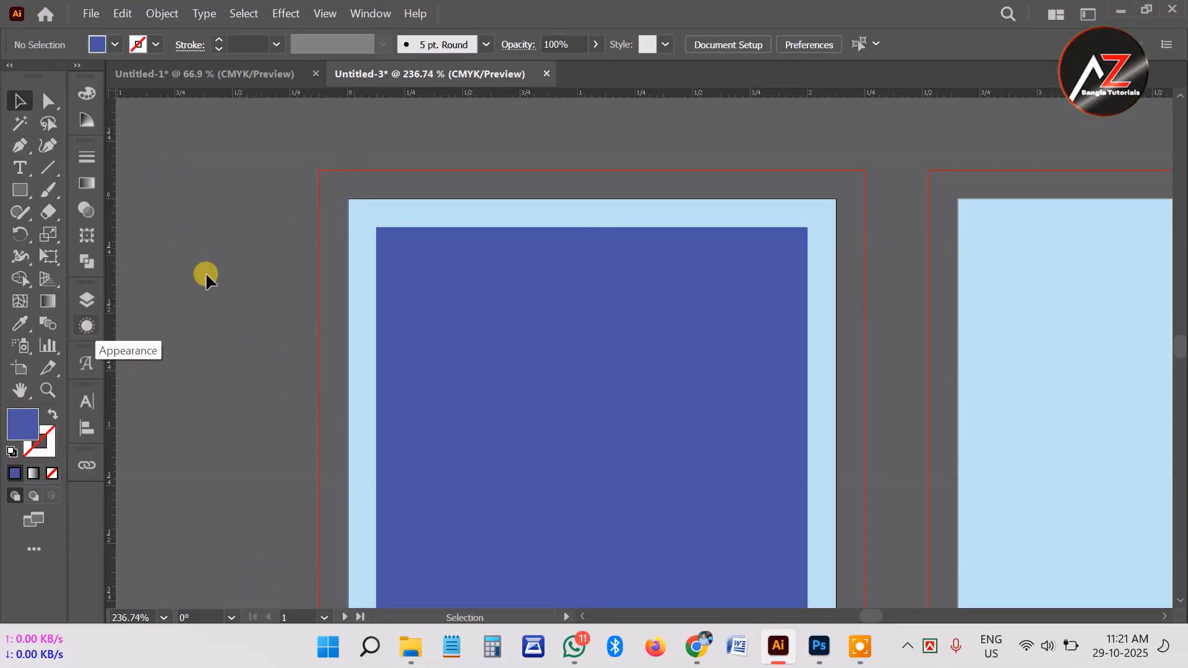
Place a horizontal ruler guide along the upper red bleed line of the artboards
left_click_drag(735, 255, 653, 268)
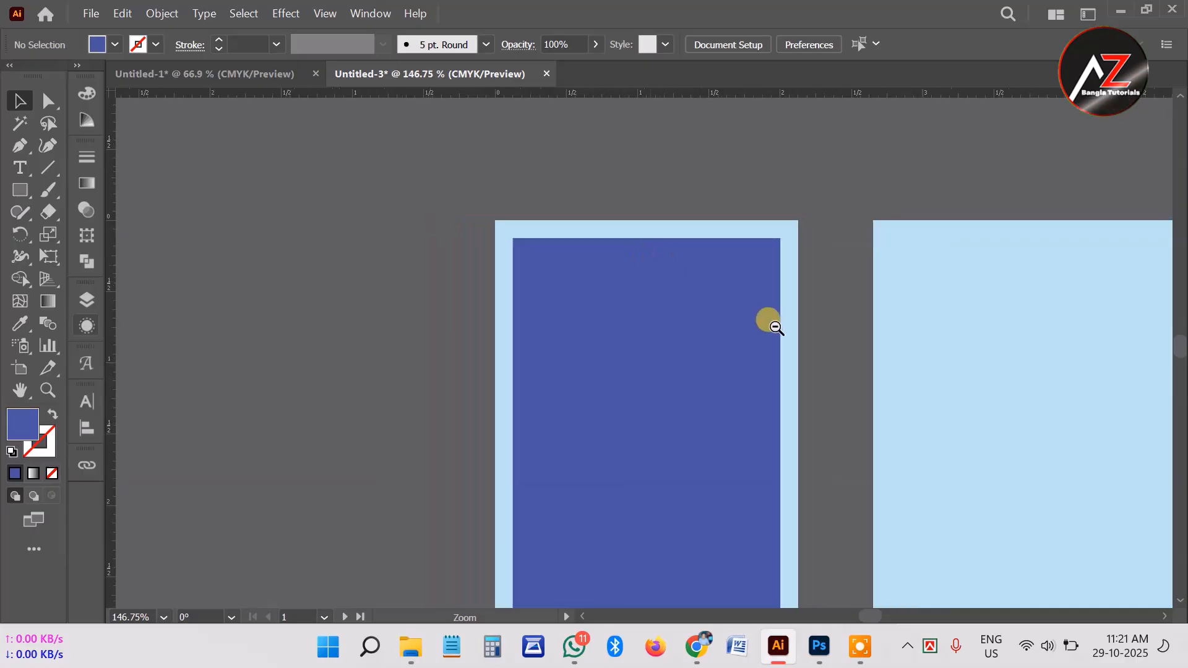
left_click_drag(767, 330, 588, 364)
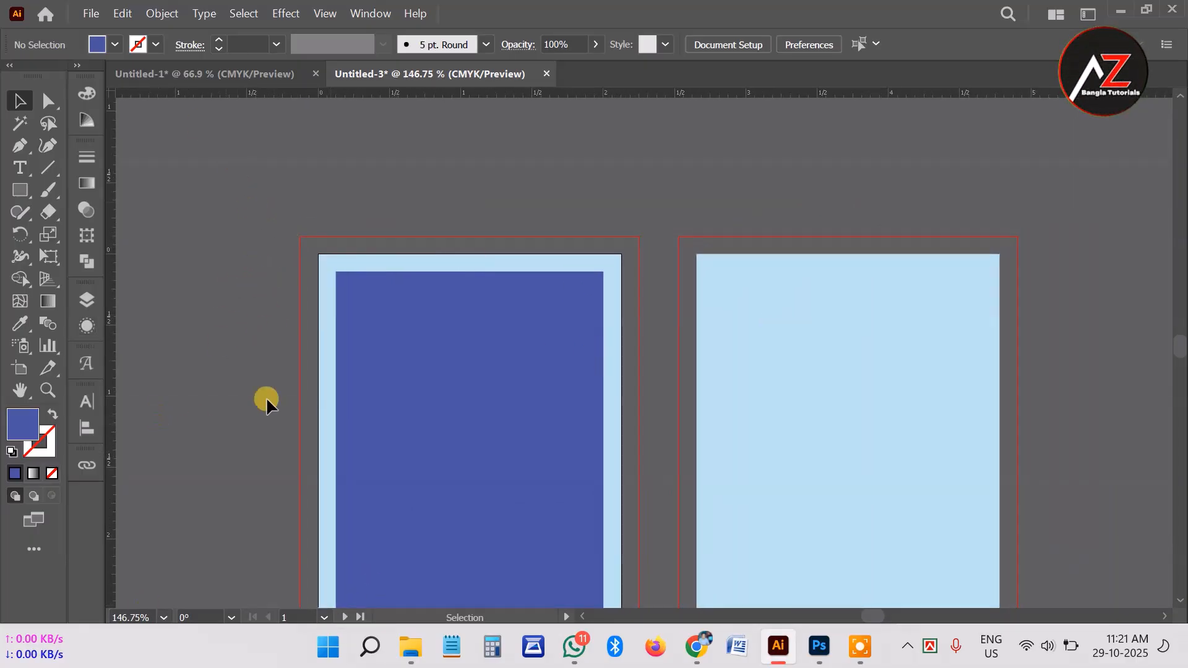
left_click_drag(254, 266, 323, 328)
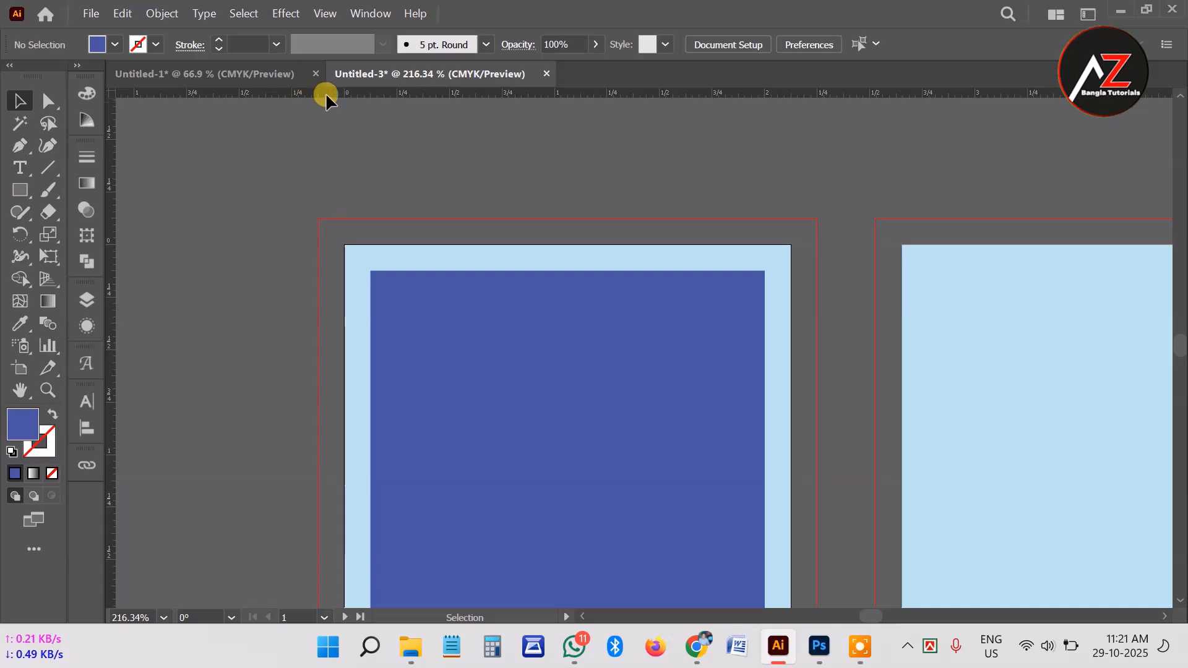
left_click_drag(326, 92, 335, 109)
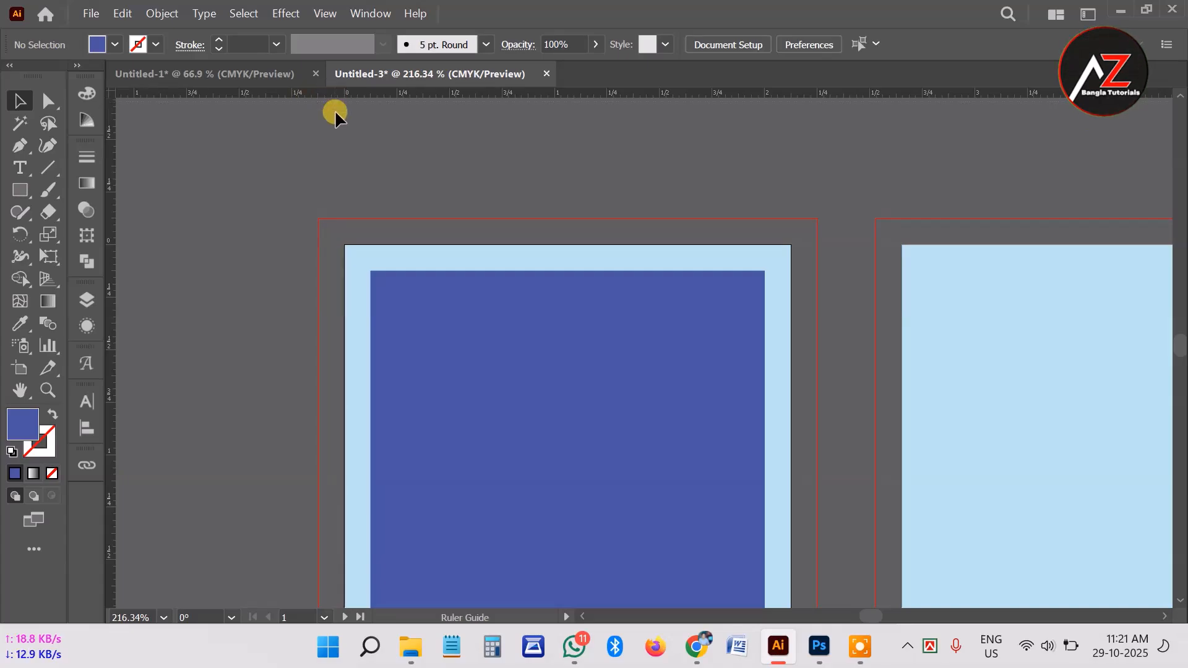
left_click_drag(336, 166, 357, 214)
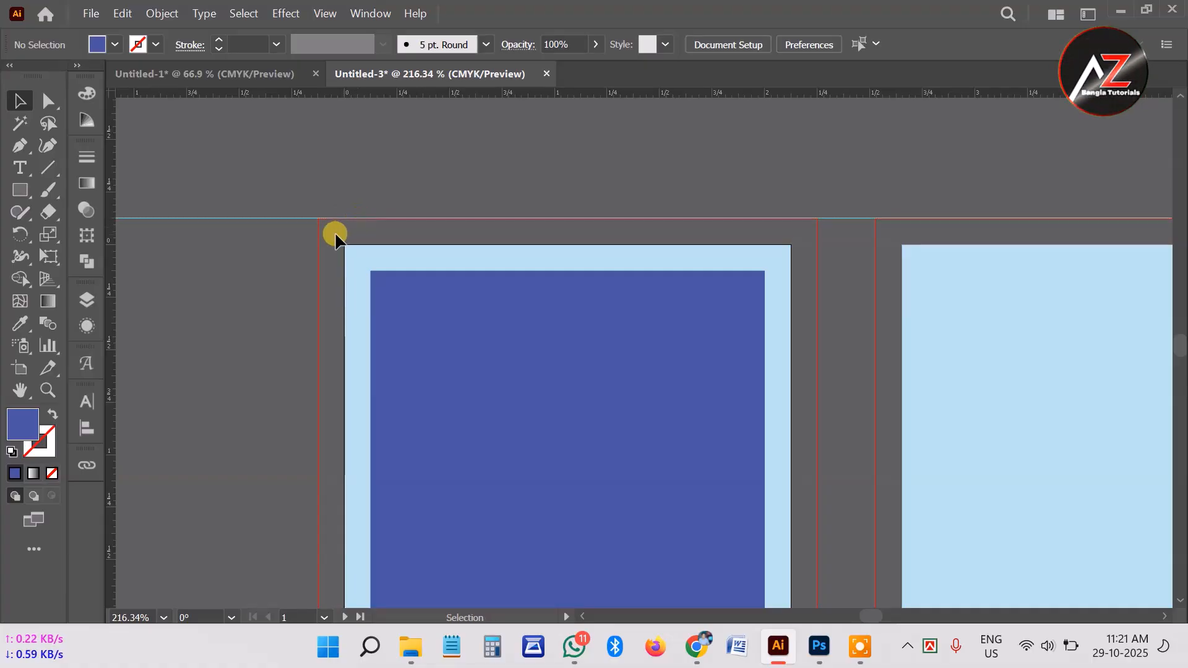
left_click(212, 219)
right_click(214, 226)
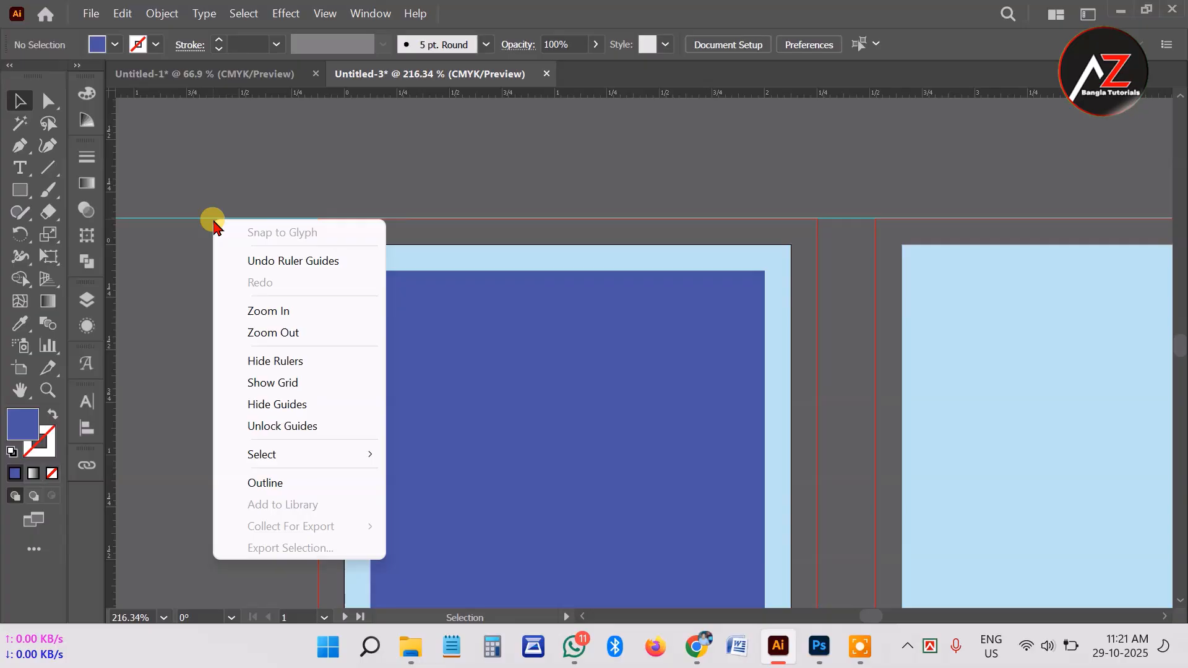
left_click(178, 267)
key("ctrl+space")
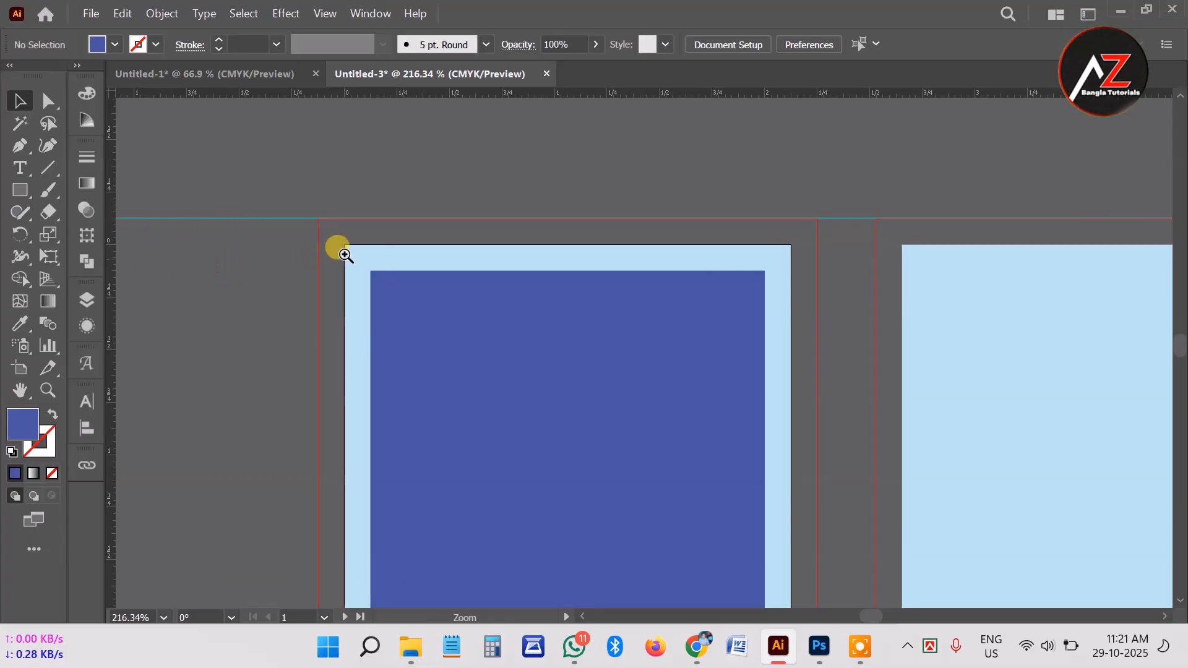
Place horizontal ruler guides along the upper edges of the first artboard and of its blue inset rectangle
left_click_drag(345, 255, 284, 276)
left_click_drag(339, 308, 244, 281)
left_click_drag(371, 260, 474, 272)
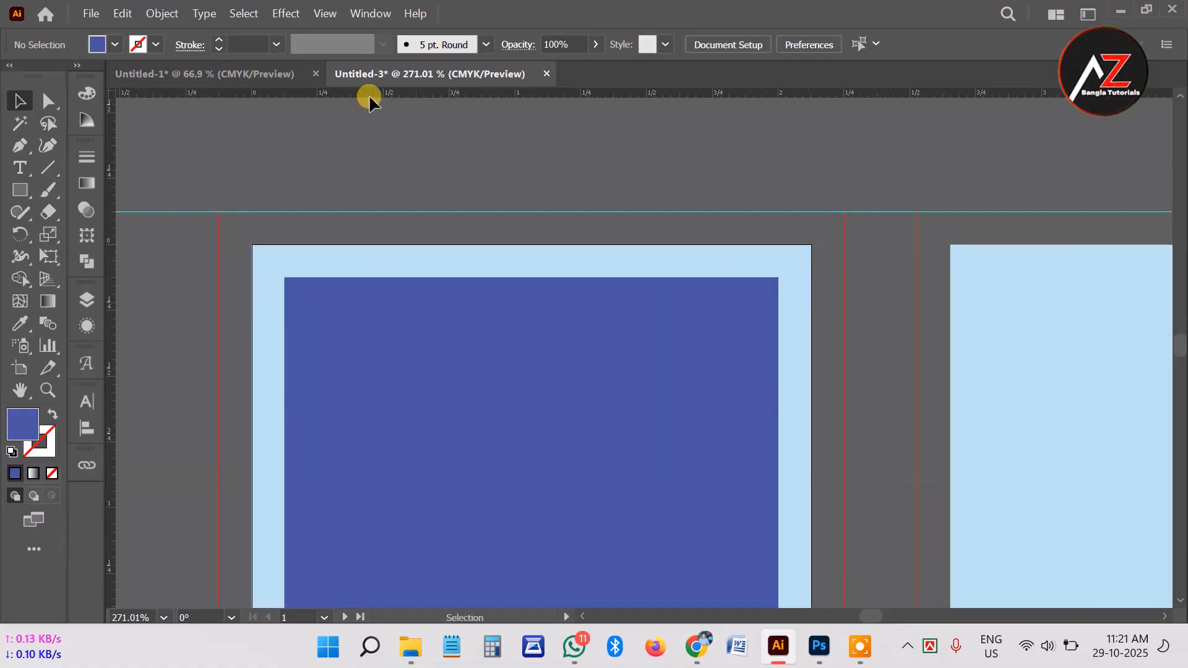
left_click_drag(369, 94, 370, 242)
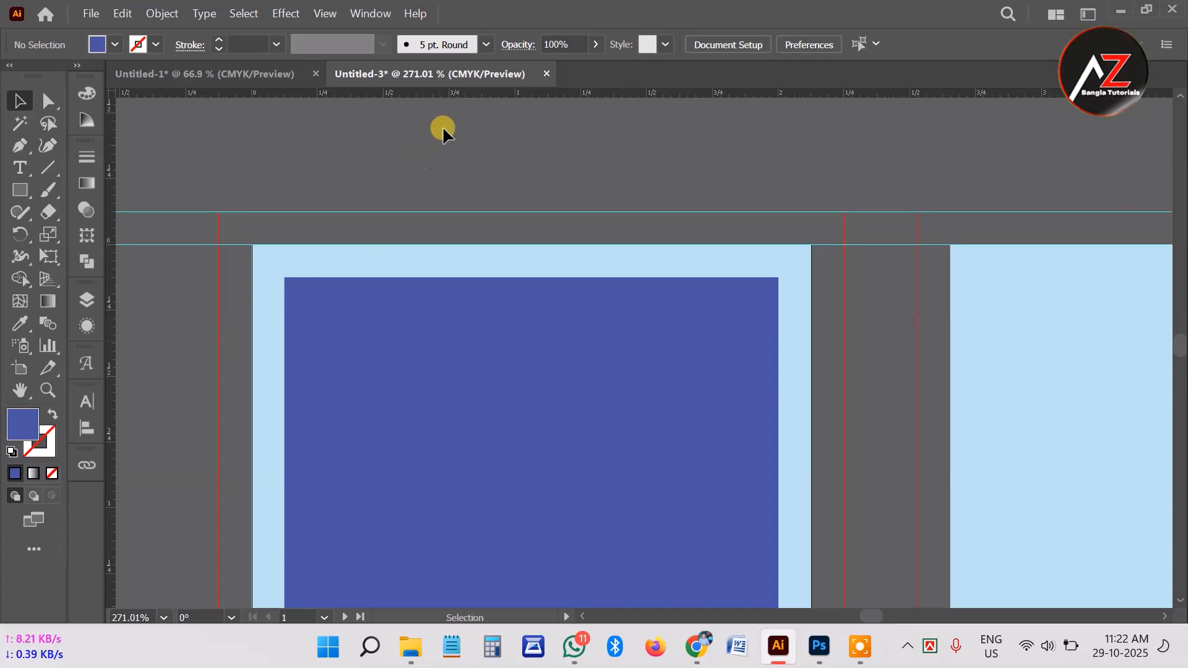
left_click_drag(444, 94, 456, 285)
Place a horizontal ruler guide near the lower red bleed line of the artboards
key("ctrl+alt+space")
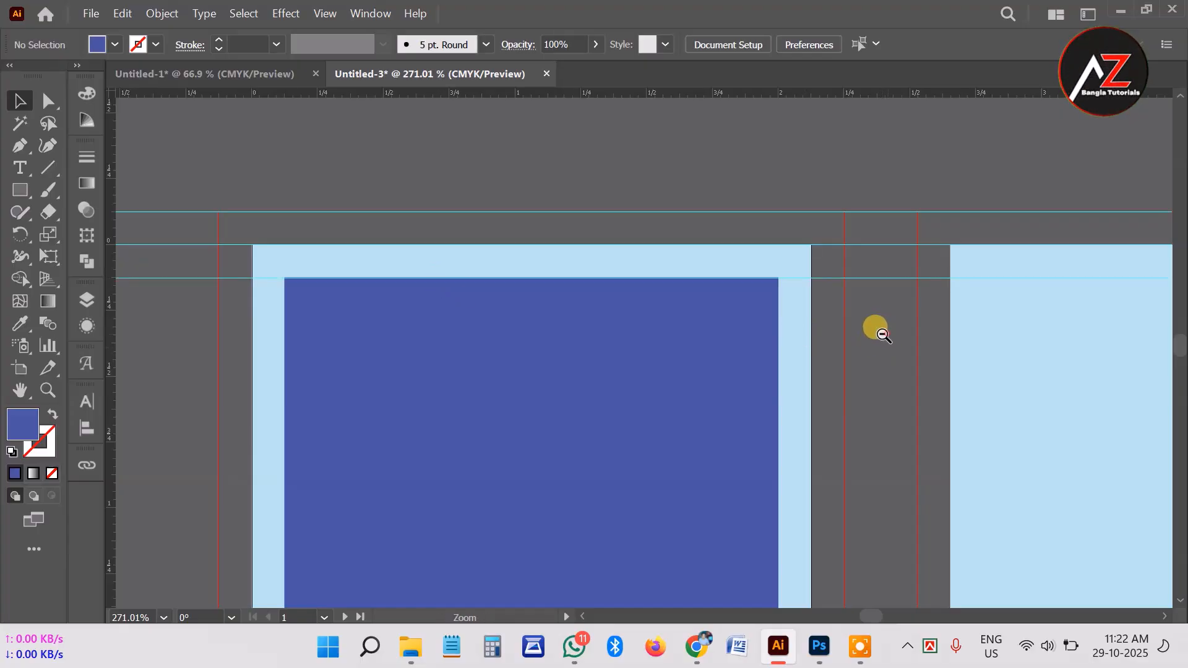
left_click_drag(882, 334, 669, 332)
left_click_drag(593, 400, 395, 251)
left_click_drag(463, 300, 395, 326)
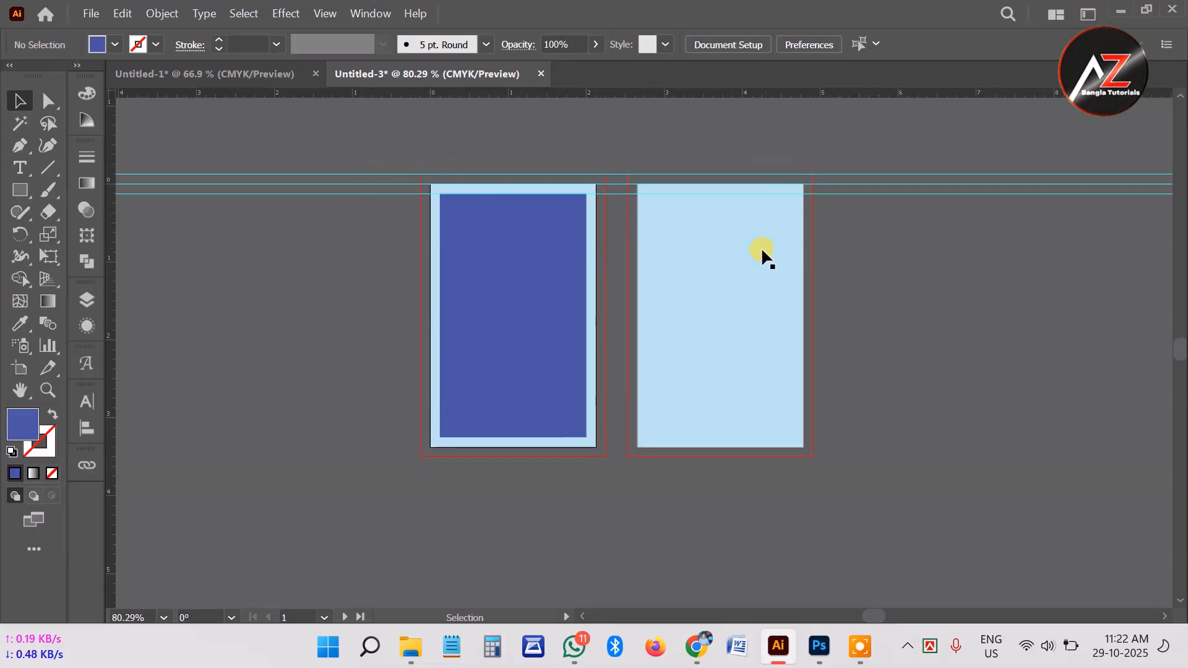
key("space")
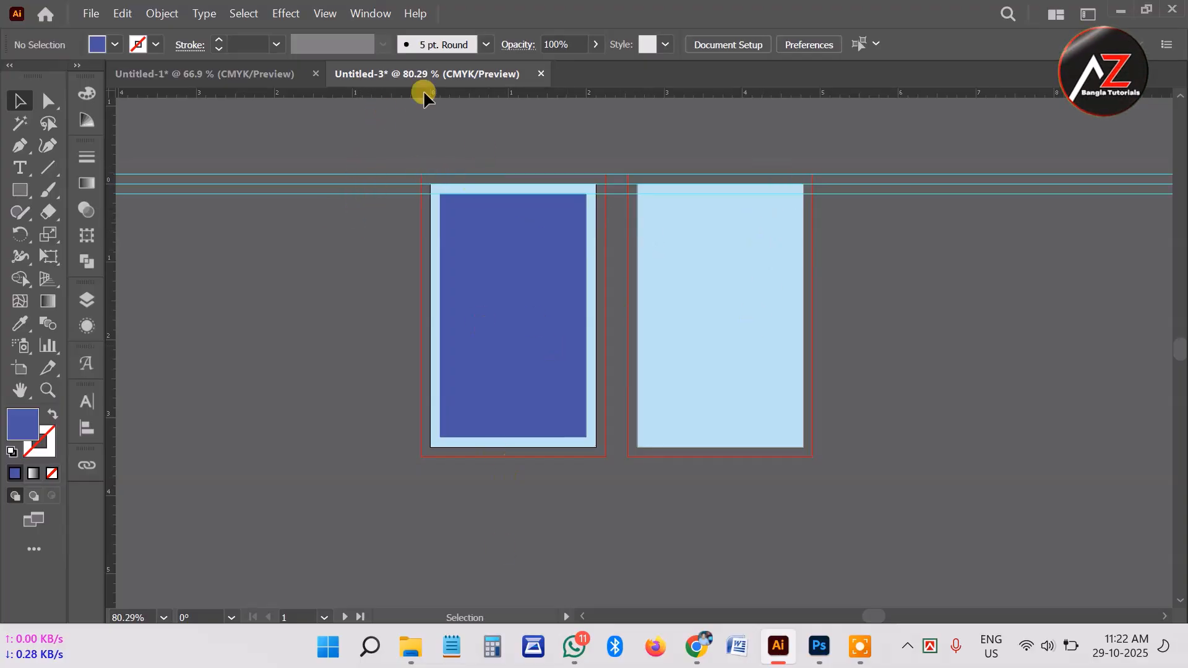
left_click_drag(462, 91, 463, 308)
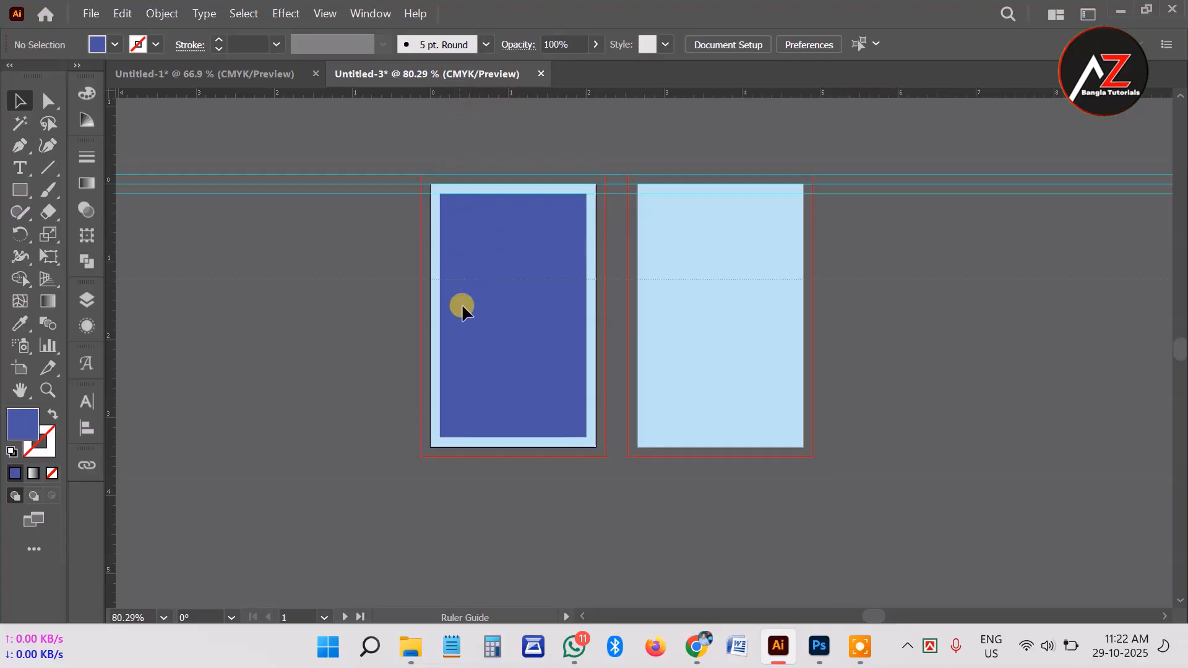
left_click_drag(499, 438, 516, 458)
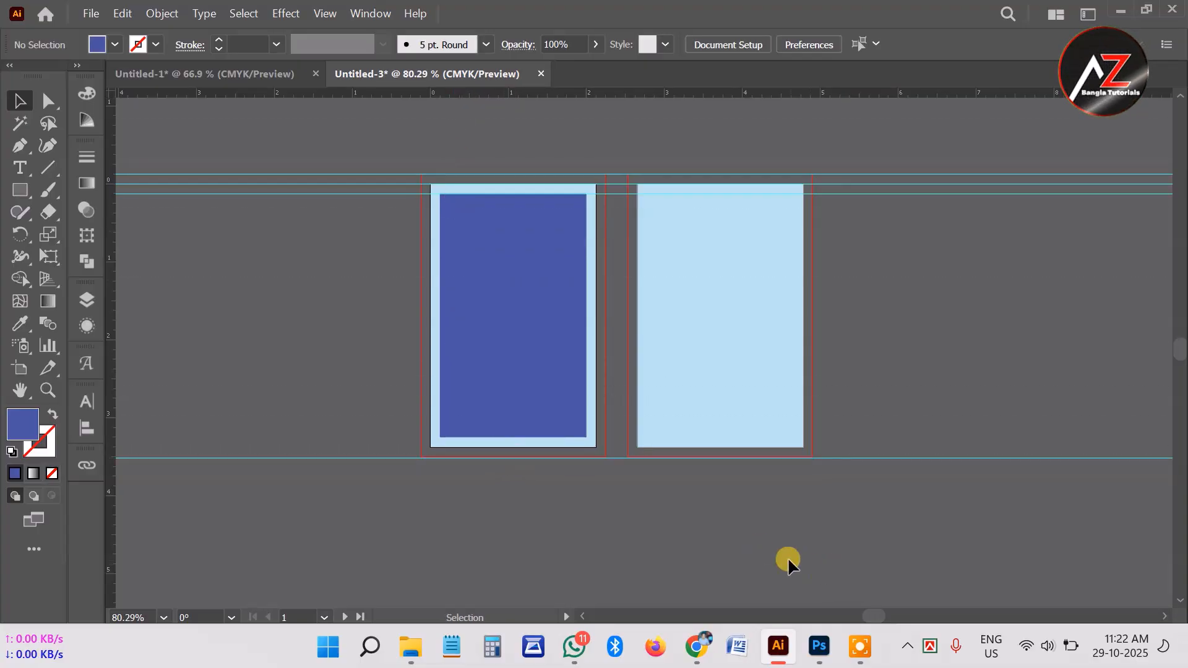
Unlock the guides and move the lowest horizontal guide exactly onto the lower red bleed line
key("ctrl+space")
left_click_drag(431, 461, 844, 486)
left_click_drag(769, 419, 469, 410)
left_click_drag(326, 476, 463, 482)
left_click_drag(276, 445, 973, 424)
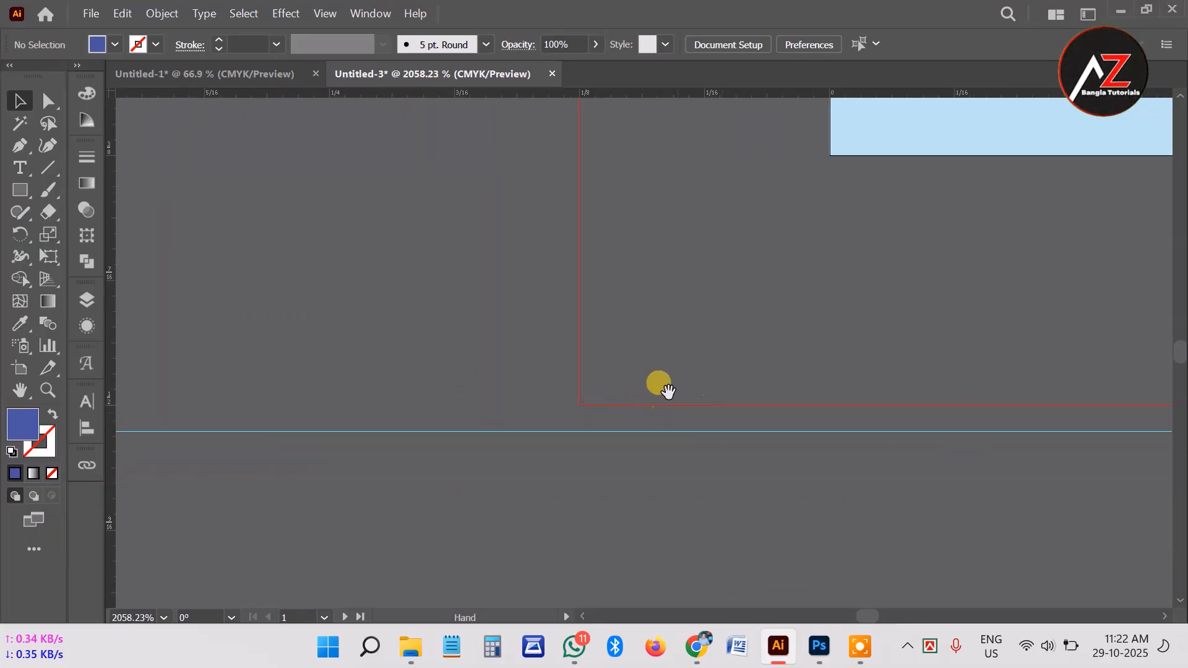
left_click_drag(668, 383, 648, 372)
left_click_drag(492, 485, 453, 421)
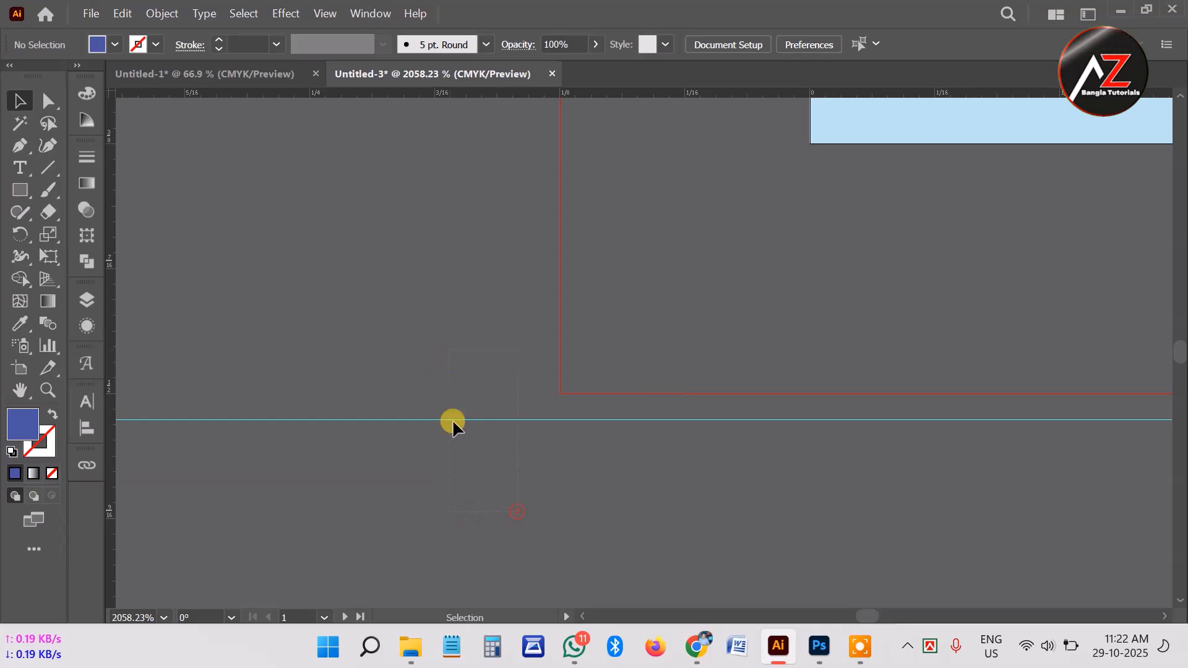
left_click_drag(519, 455, 506, 427)
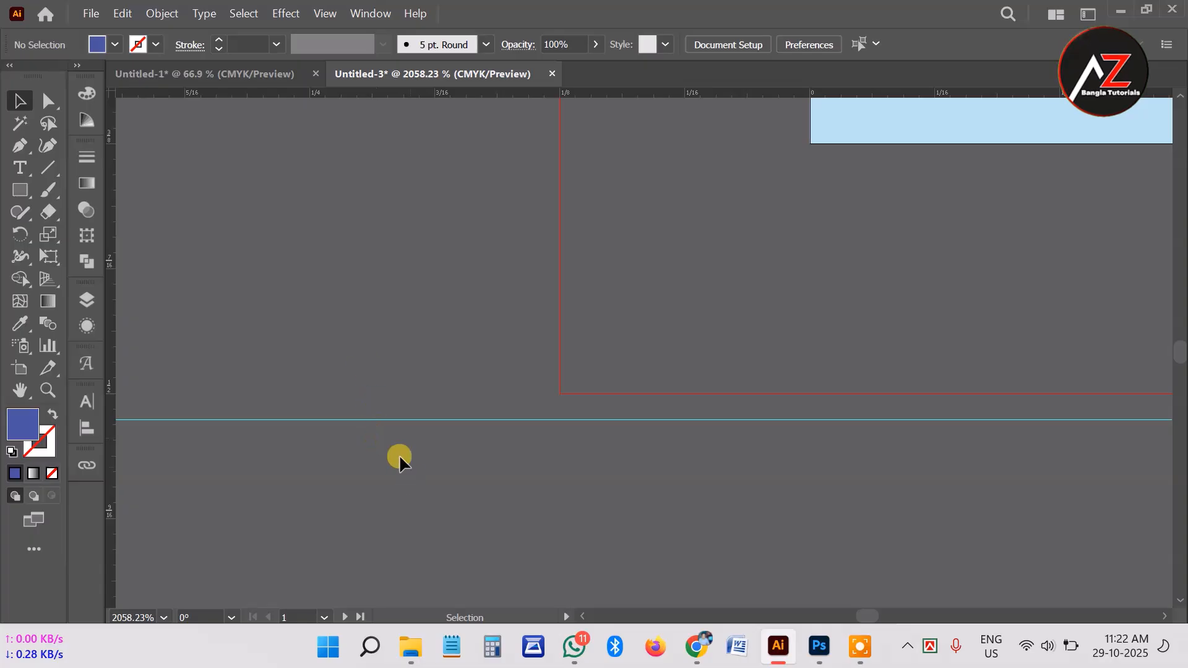
right_click(342, 420)
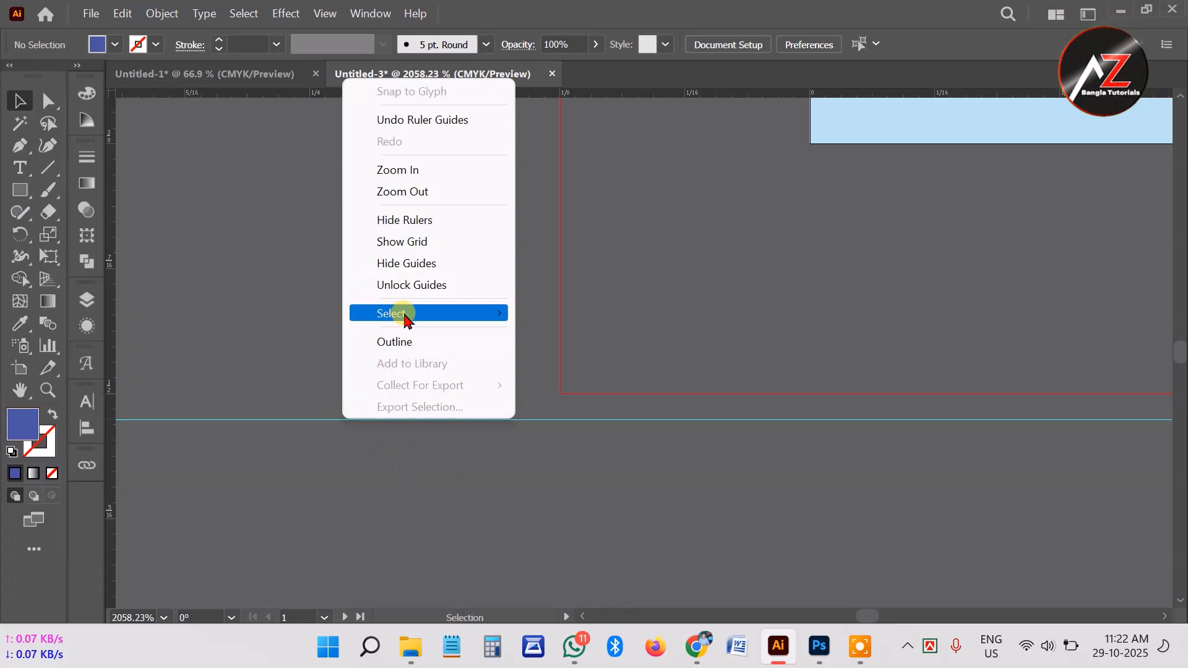
left_click(402, 284)
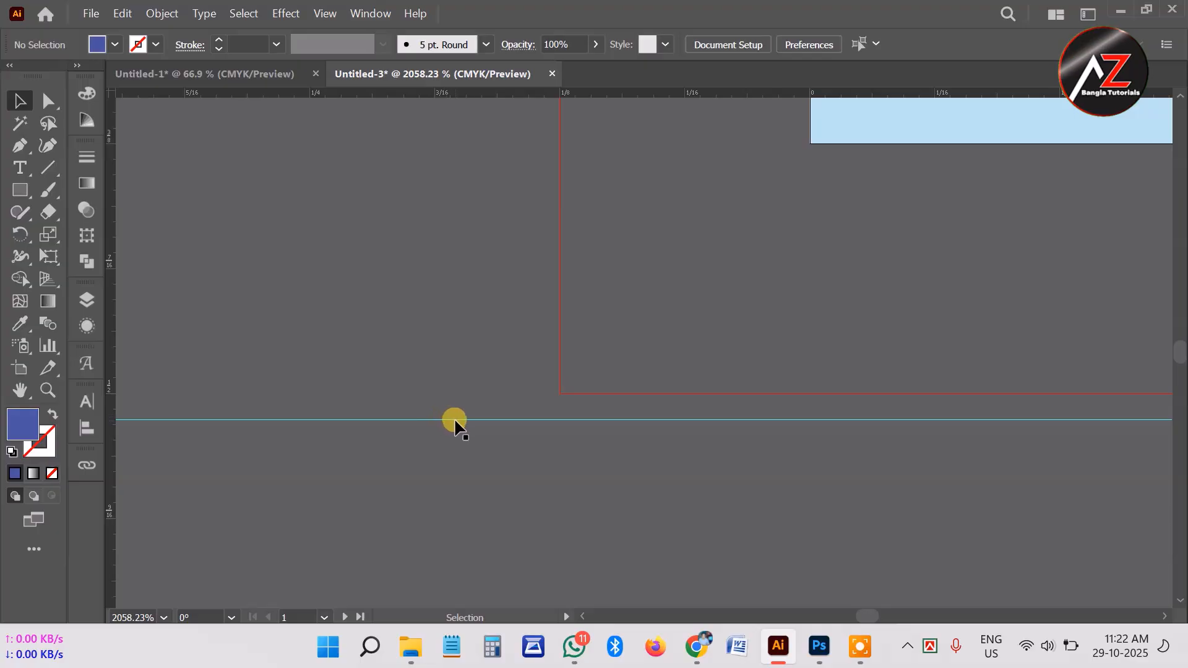
left_click_drag(454, 420, 458, 392)
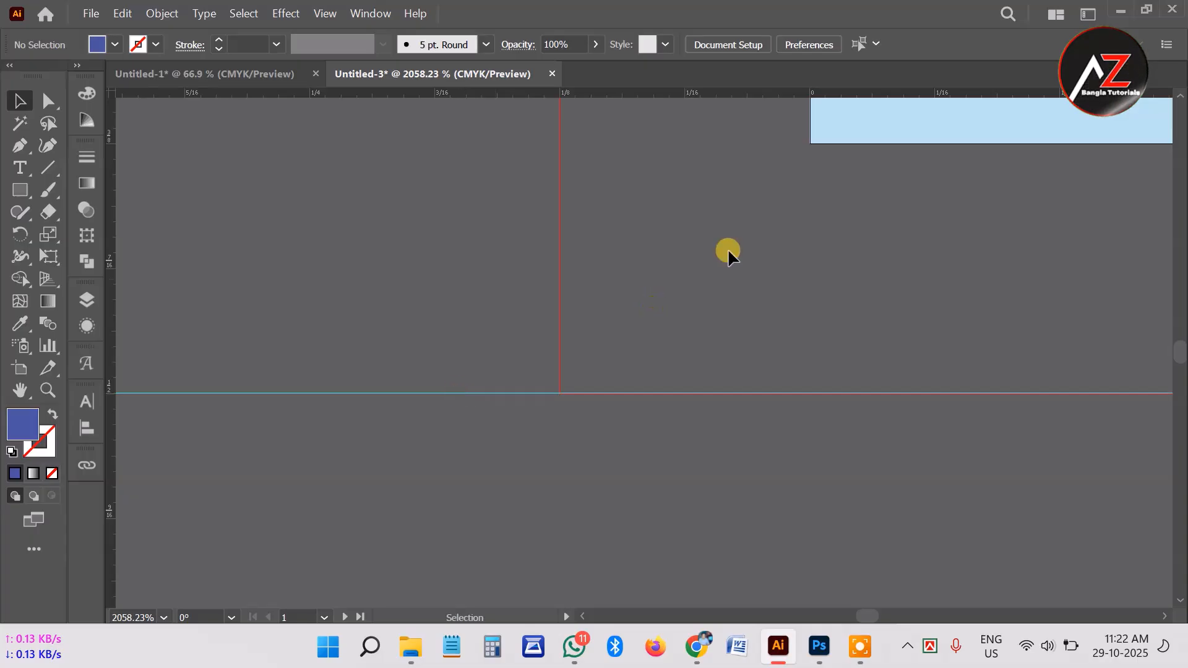
Place horizontal guides along the lower edges of the first artboard and its blue inset rectangle, and lock the guides
left_click_drag(1008, 191, 451, 492)
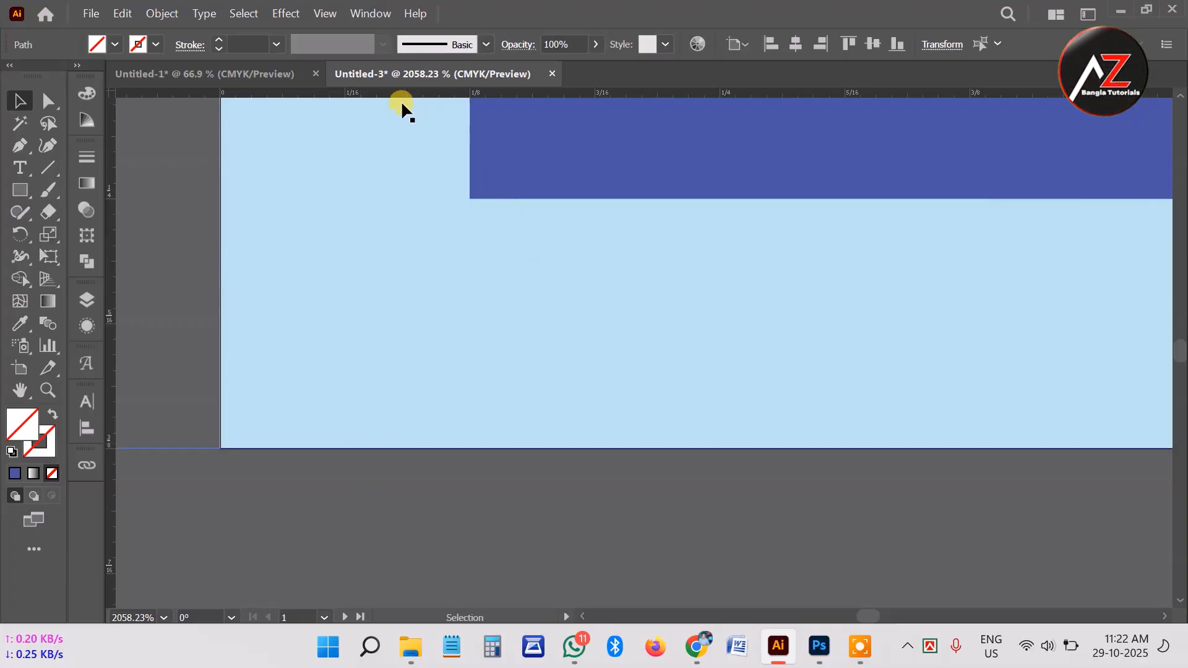
left_click_drag(393, 91, 398, 196)
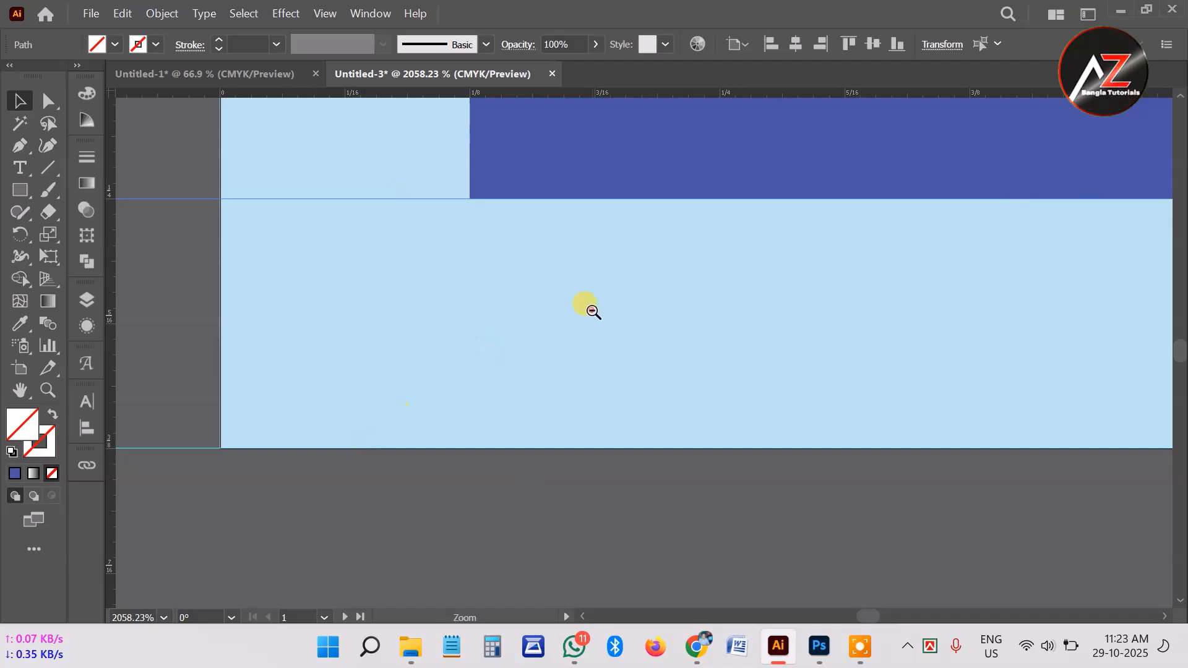
scroll(588, 307, "down", 5)
left_click_drag(412, 289, 435, 351)
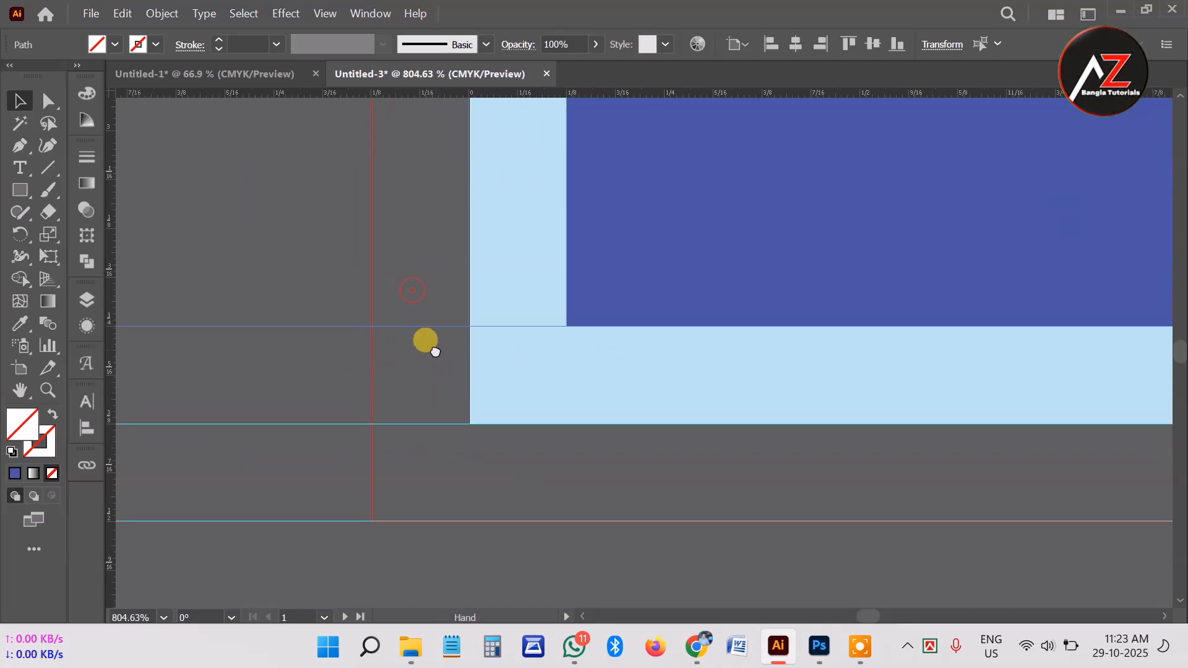
right_click(261, 427)
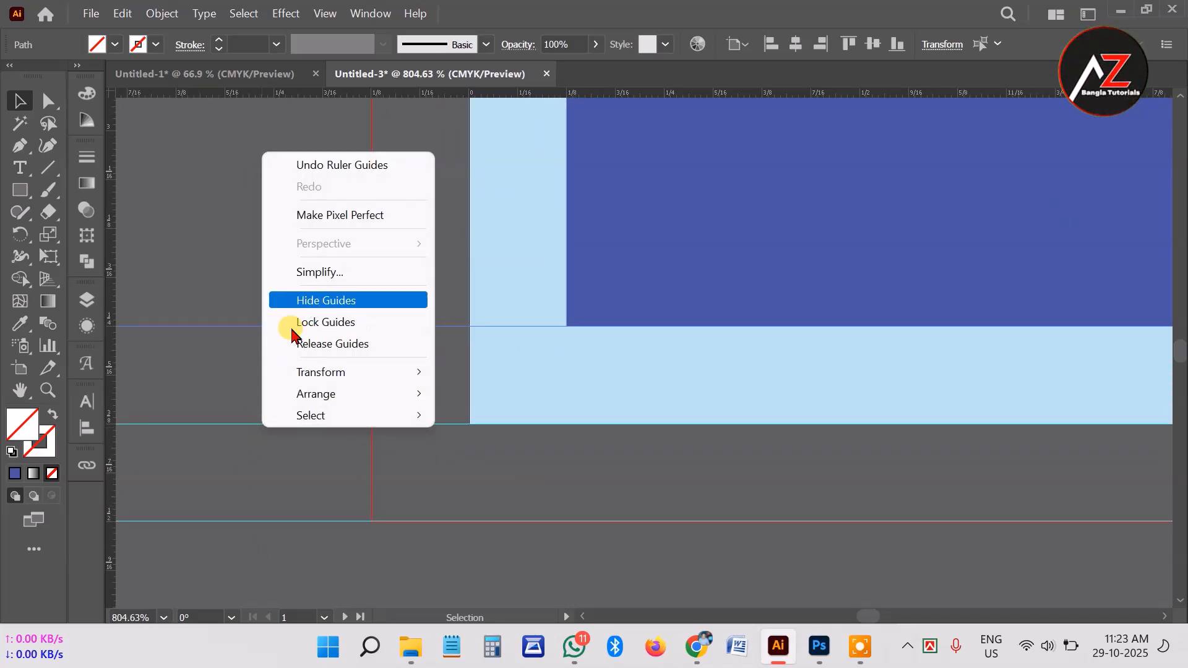
left_click(328, 321)
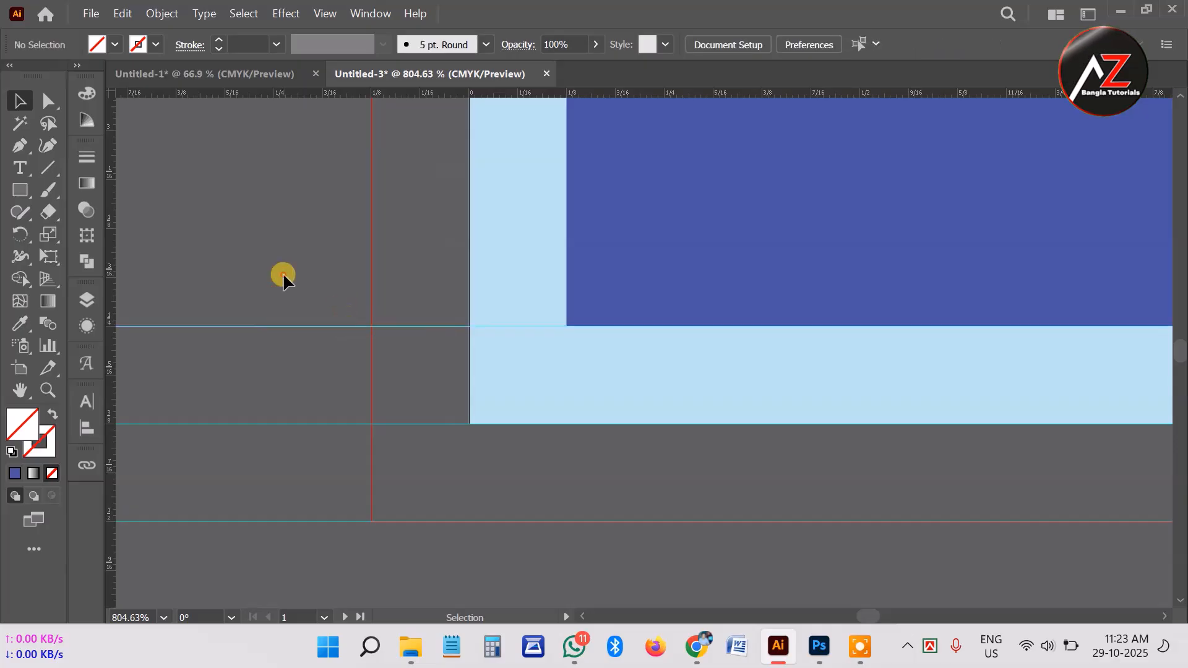
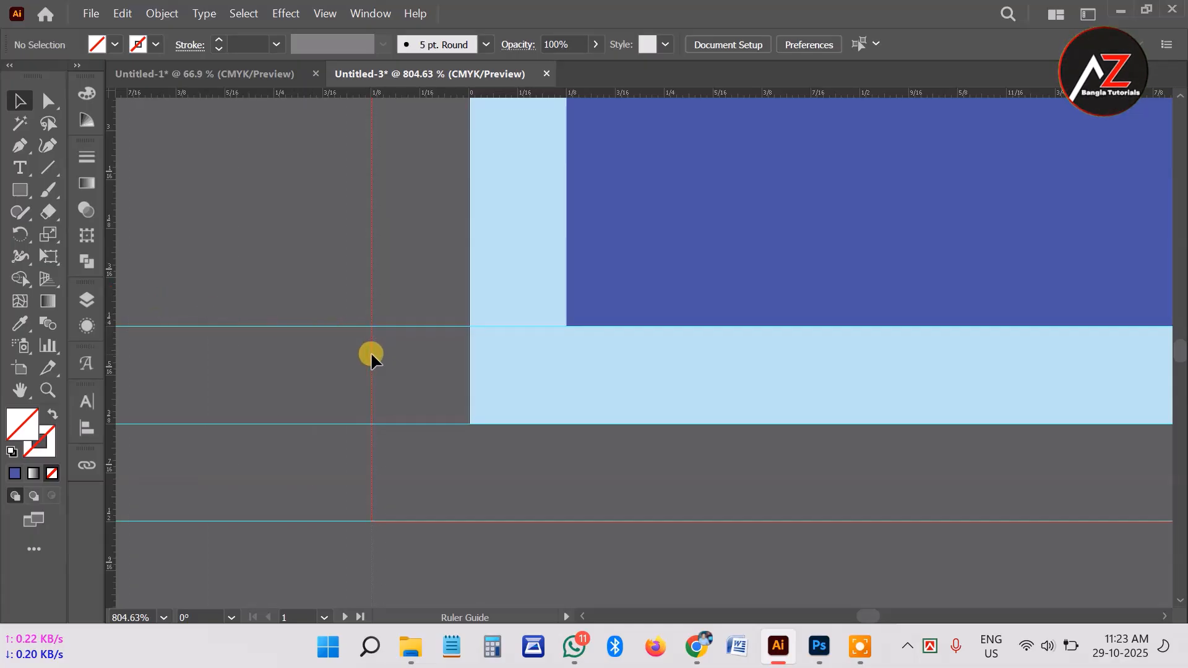
Place vertical guides along the first artboard's left bleed line, its left edge and the inset rectangle's left edge
left_click_drag(370, 352, 367, 351)
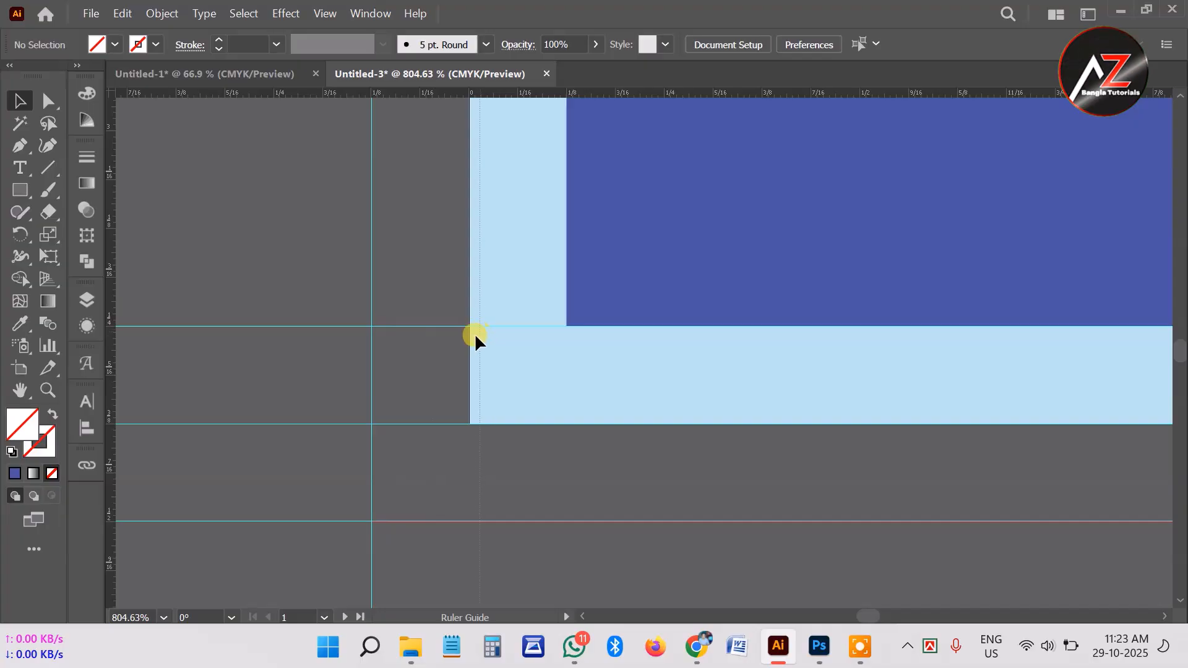
left_click_drag(475, 333, 469, 337)
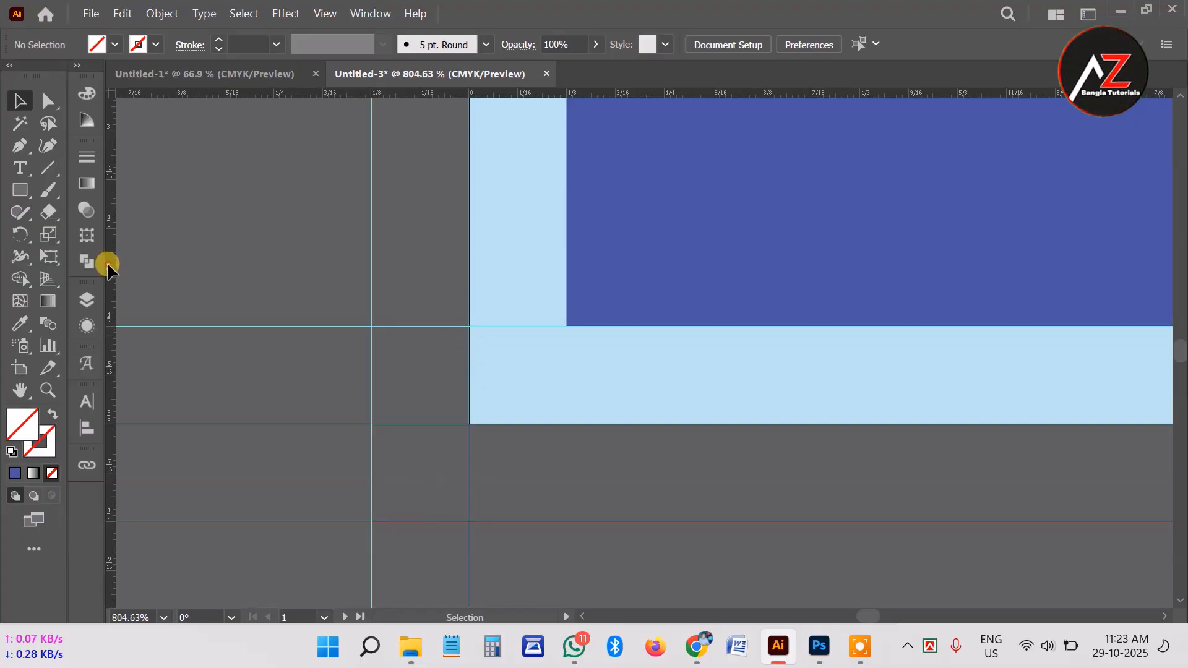
left_click_drag(578, 375, 566, 470)
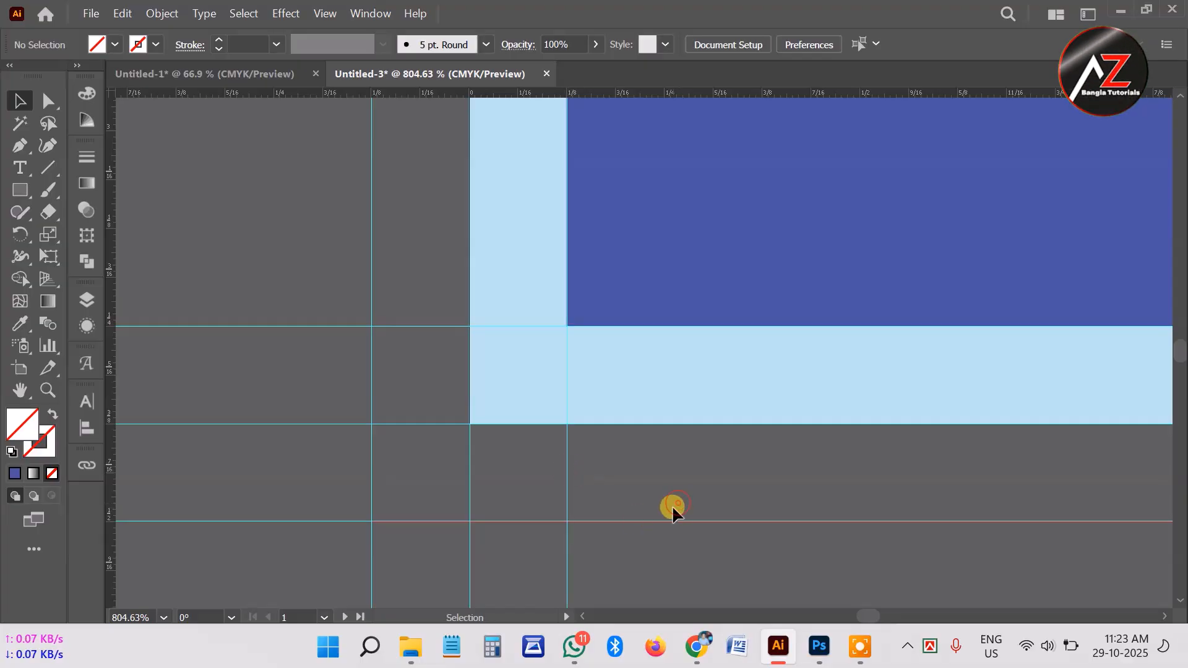
Unlock the guides and copy the three vertical guides to the first artboard's right side, centring the set on its right edge
left_click_drag(825, 443, 440, 437)
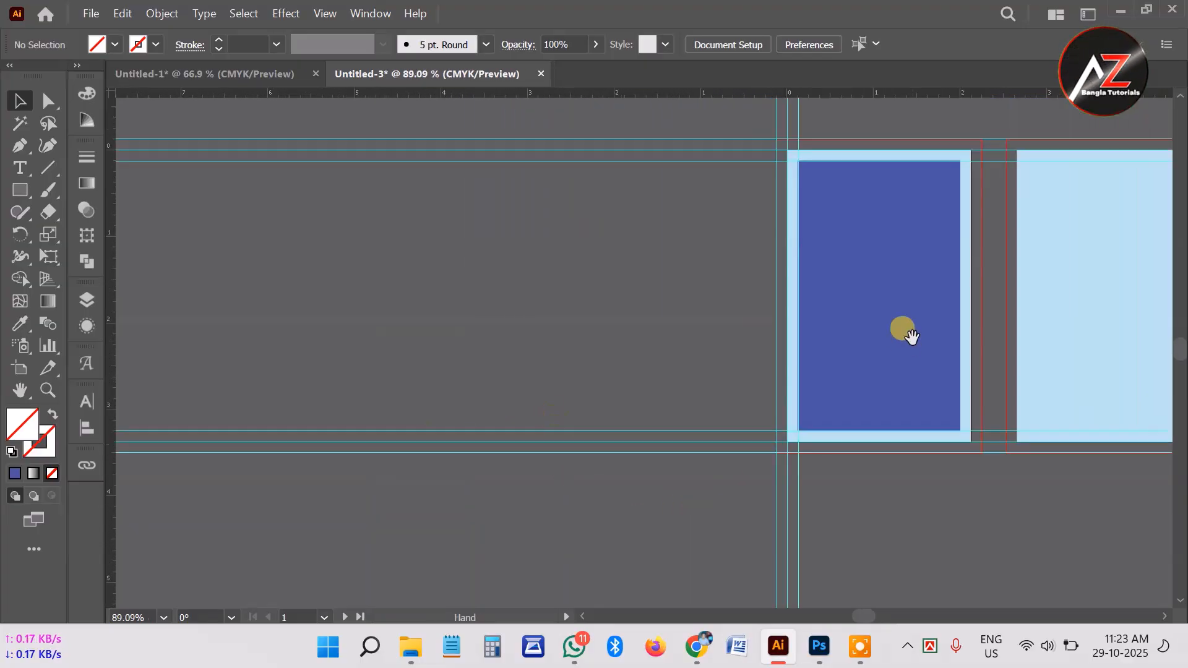
left_click_drag(912, 336, 427, 414)
left_click_drag(361, 257, 360, 304)
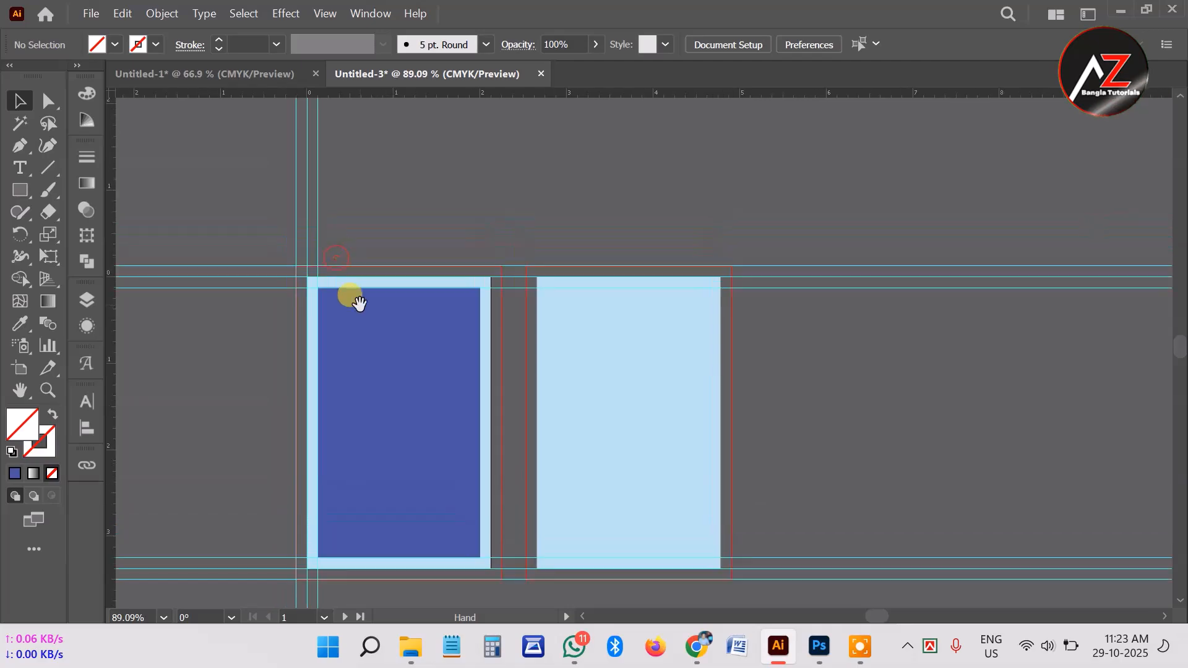
left_click_drag(331, 207, 408, 235)
right_click(290, 206)
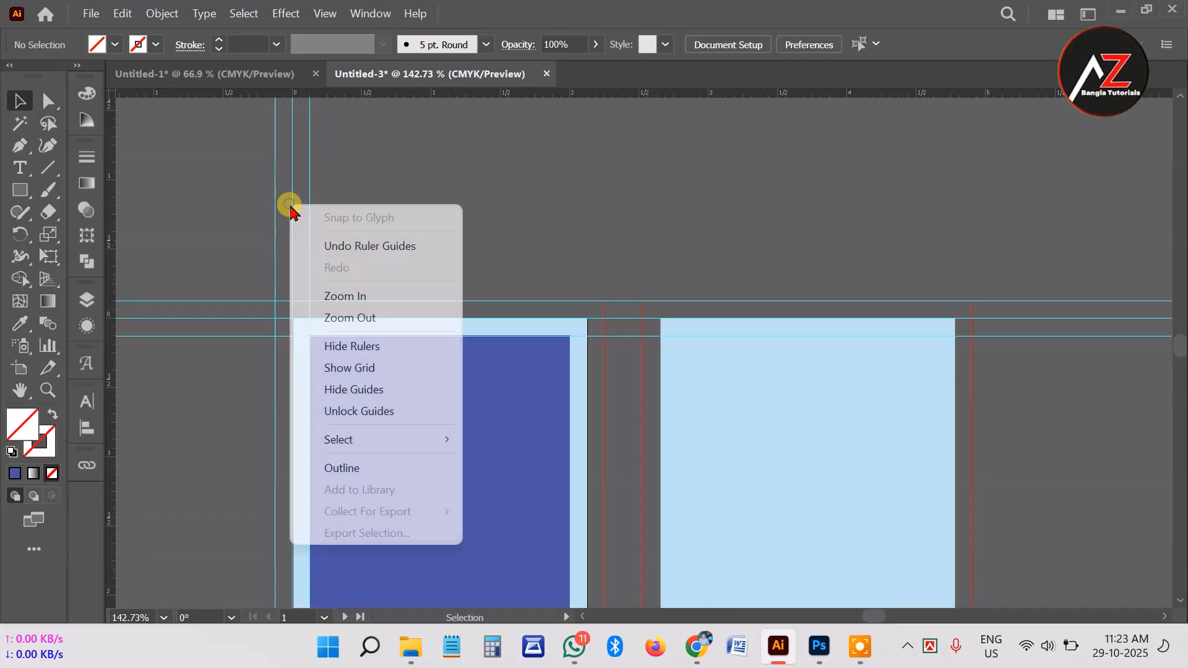
left_click(373, 414)
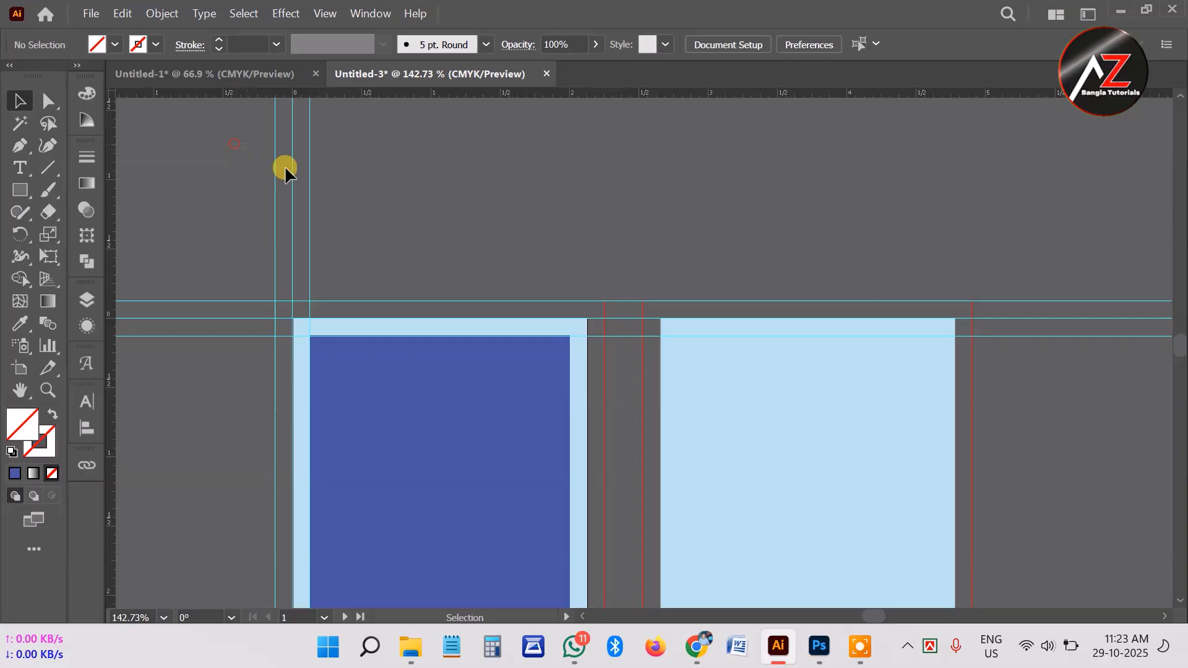
left_click_drag(285, 167, 429, 185)
left_click(443, 188)
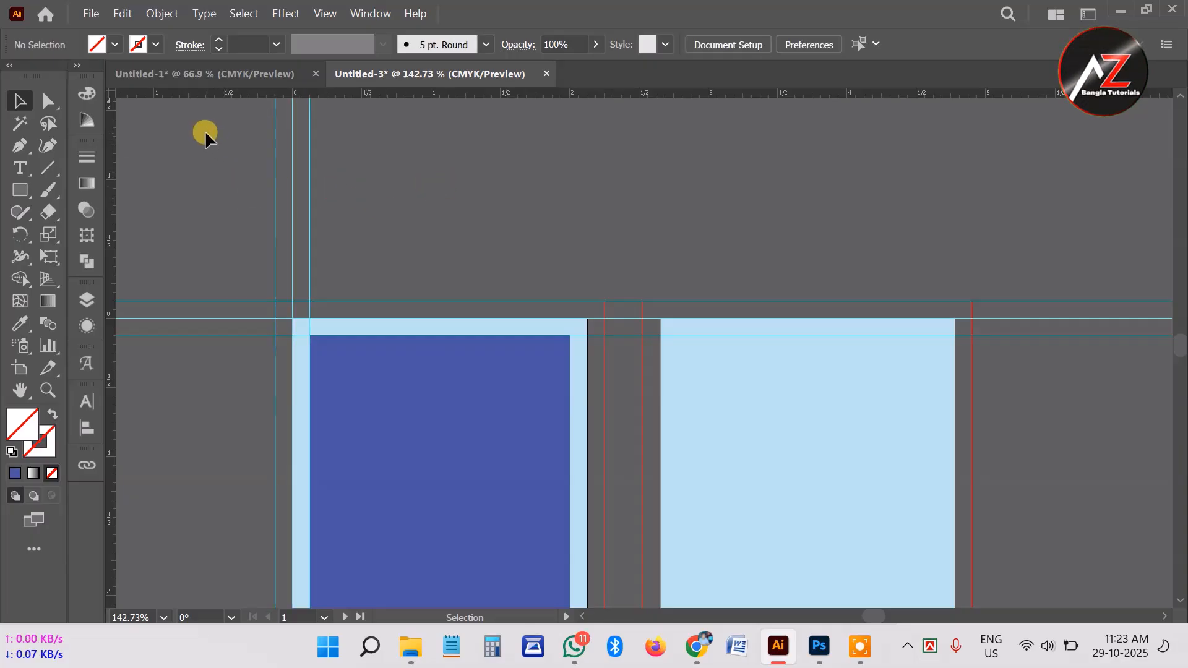
left_click_drag(205, 129, 413, 207)
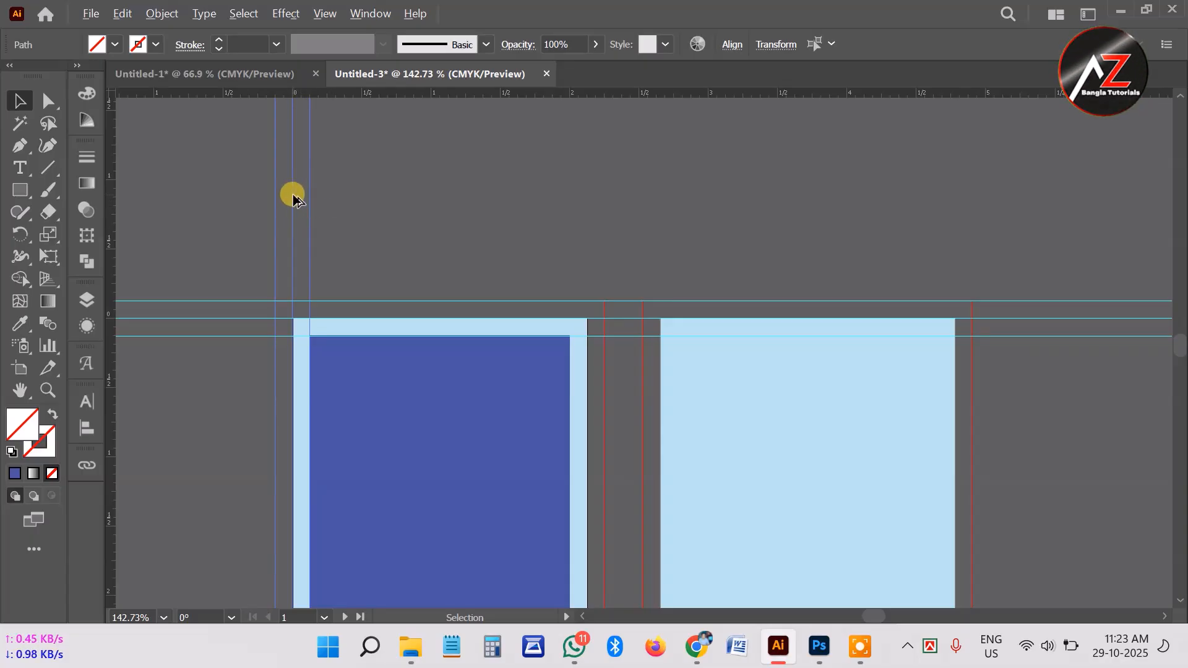
left_click_drag(300, 194, 586, 238)
left_click(773, 253)
Copy the three vertical guides from the first artboard's right side to the second artboard's left side, centred on its left edge
left_click_drag(873, 222, 355, 173)
left_click_drag(327, 223, 685, 297)
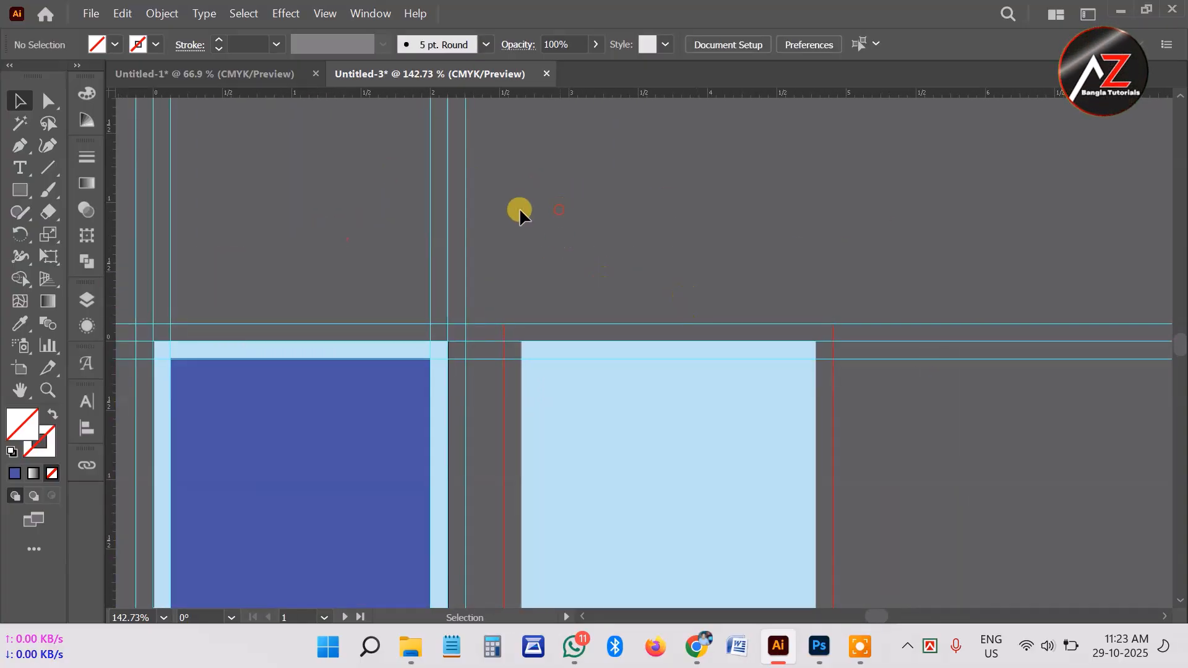
left_click(447, 211)
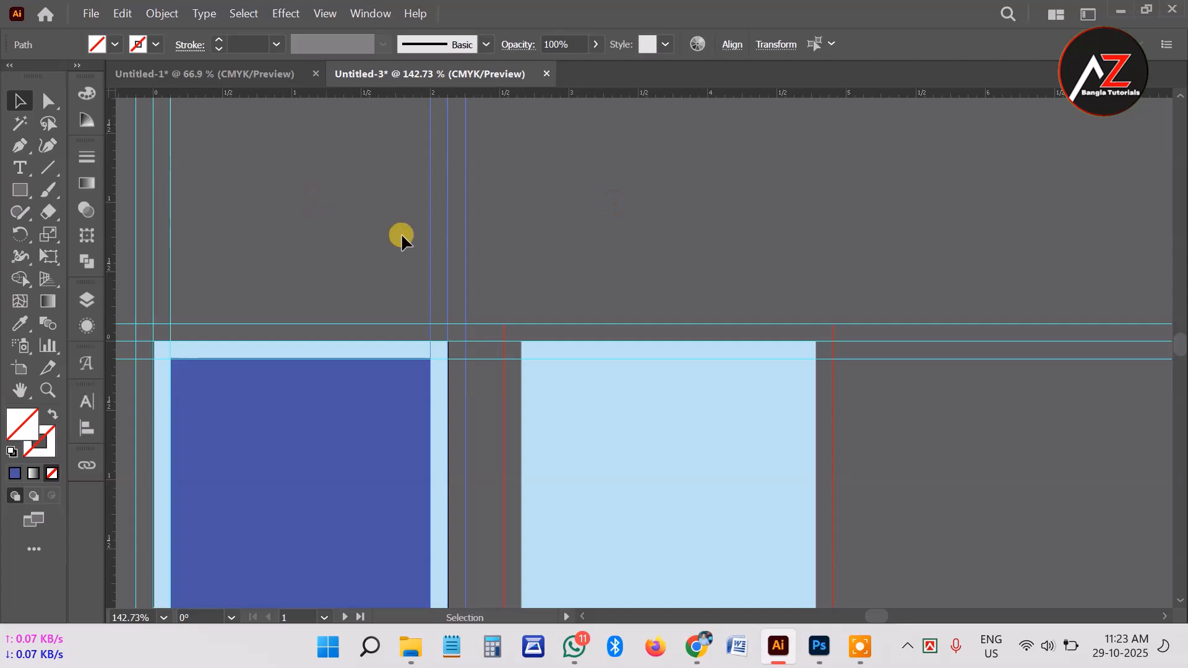
left_click_drag(448, 236, 520, 268)
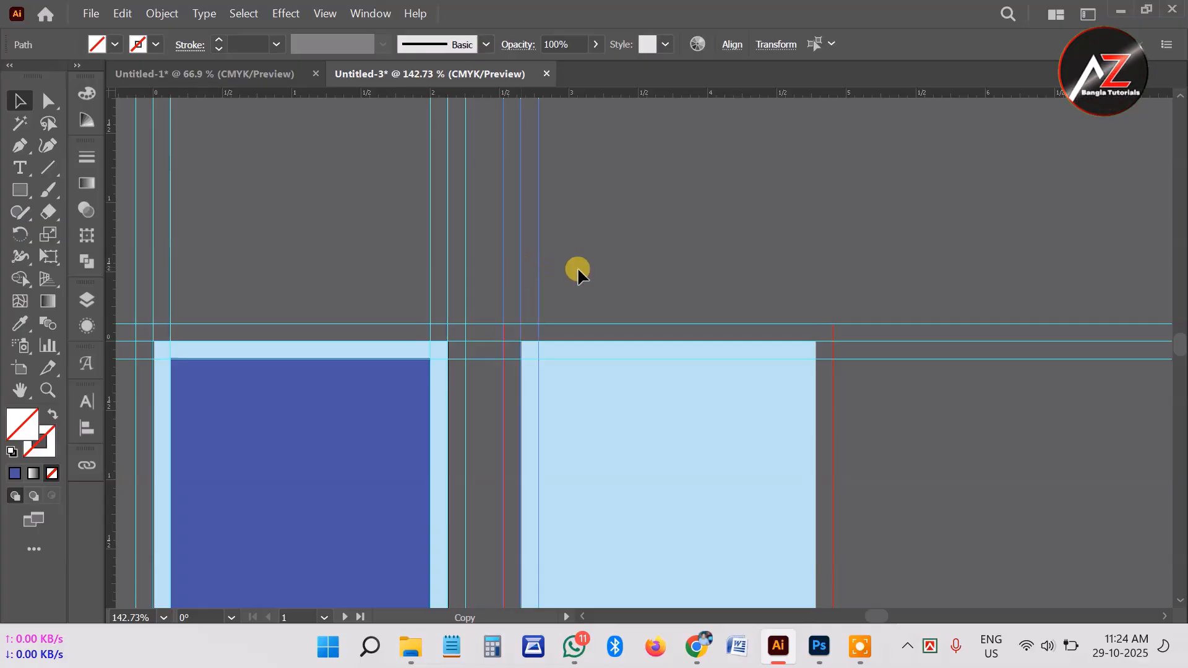
Copy the second artboard's three left vertical guides to its right side, centred on its right edge, and clear the selection
left_click_drag(679, 204, 373, 215)
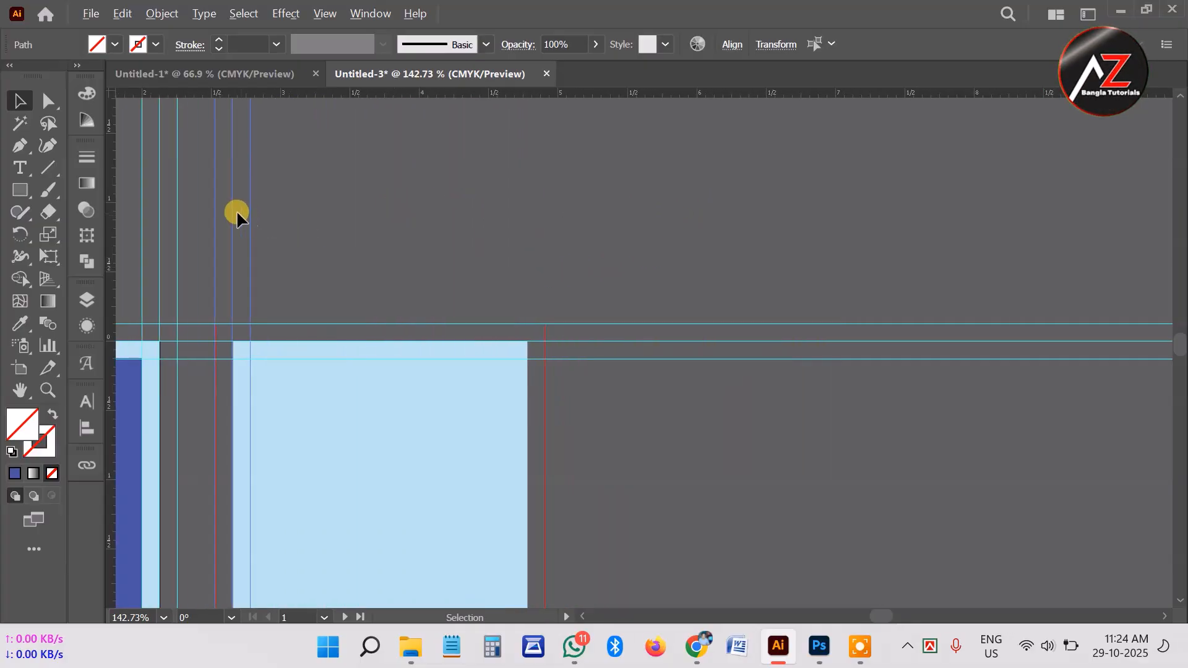
left_click_drag(232, 212, 527, 276)
left_click(628, 295)
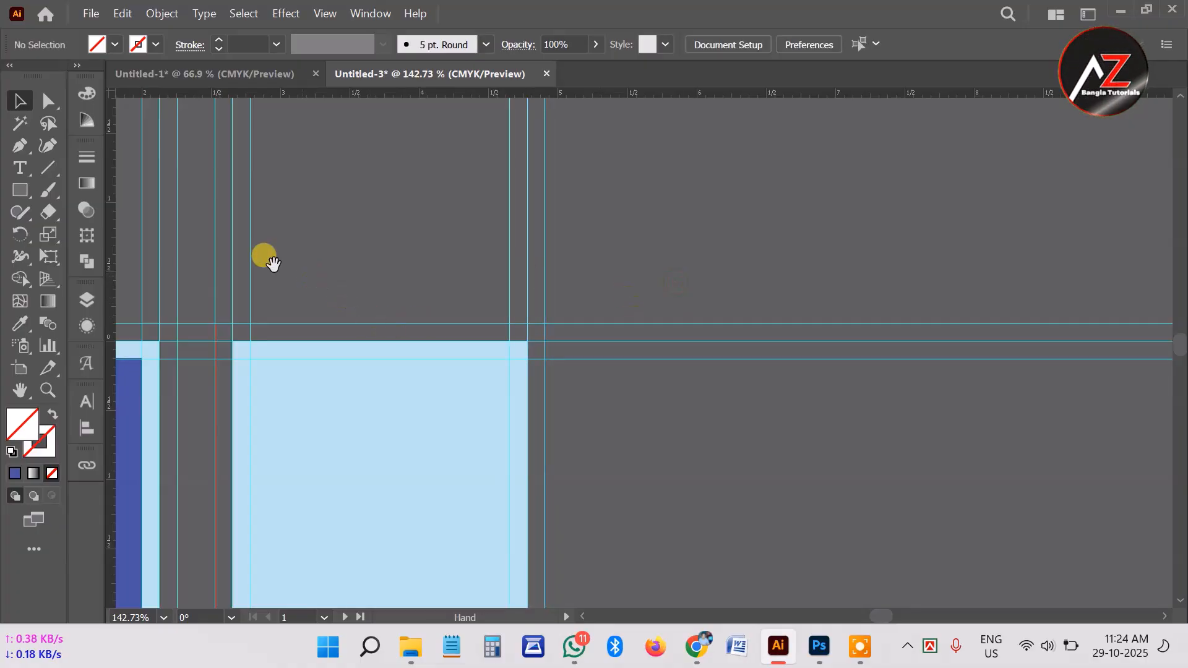
Lock all guides around the two artboards
left_click_drag(277, 267, 736, 247)
right_click(314, 191)
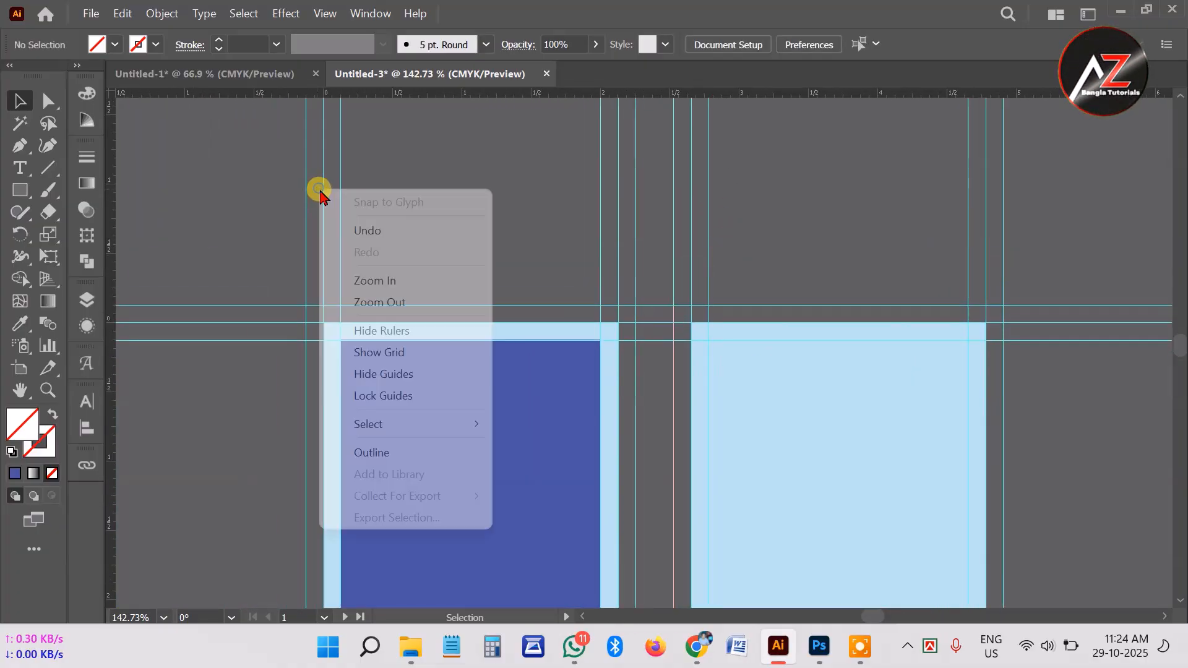
left_click(388, 398)
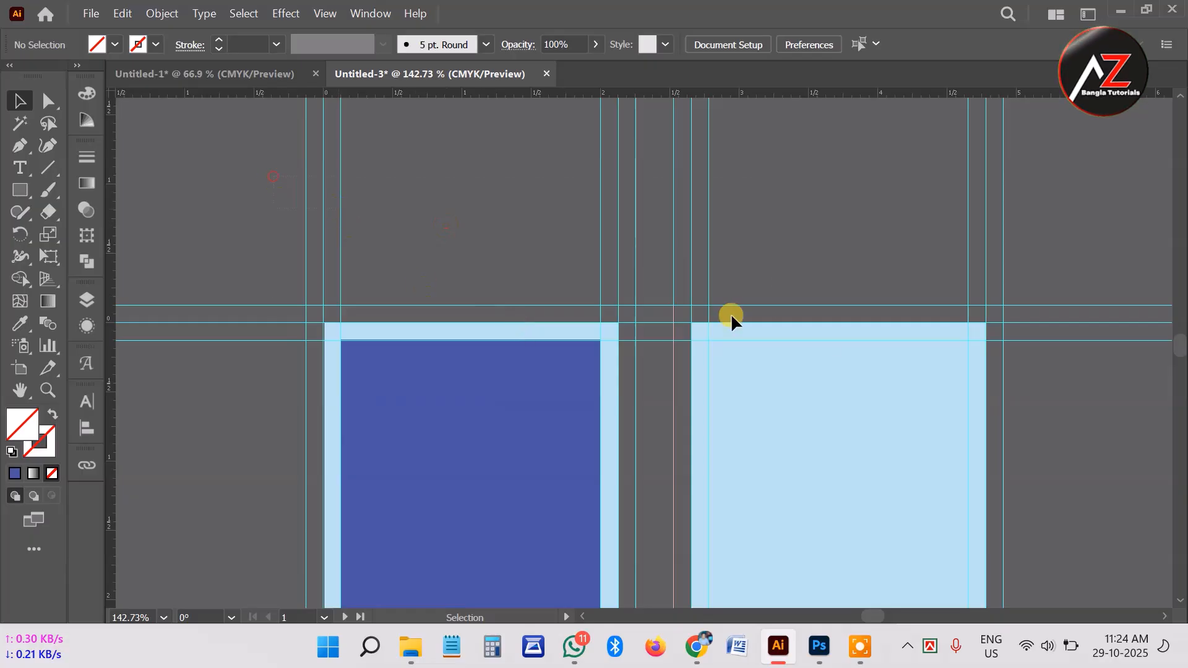
left_click(801, 387)
left_click(166, 347)
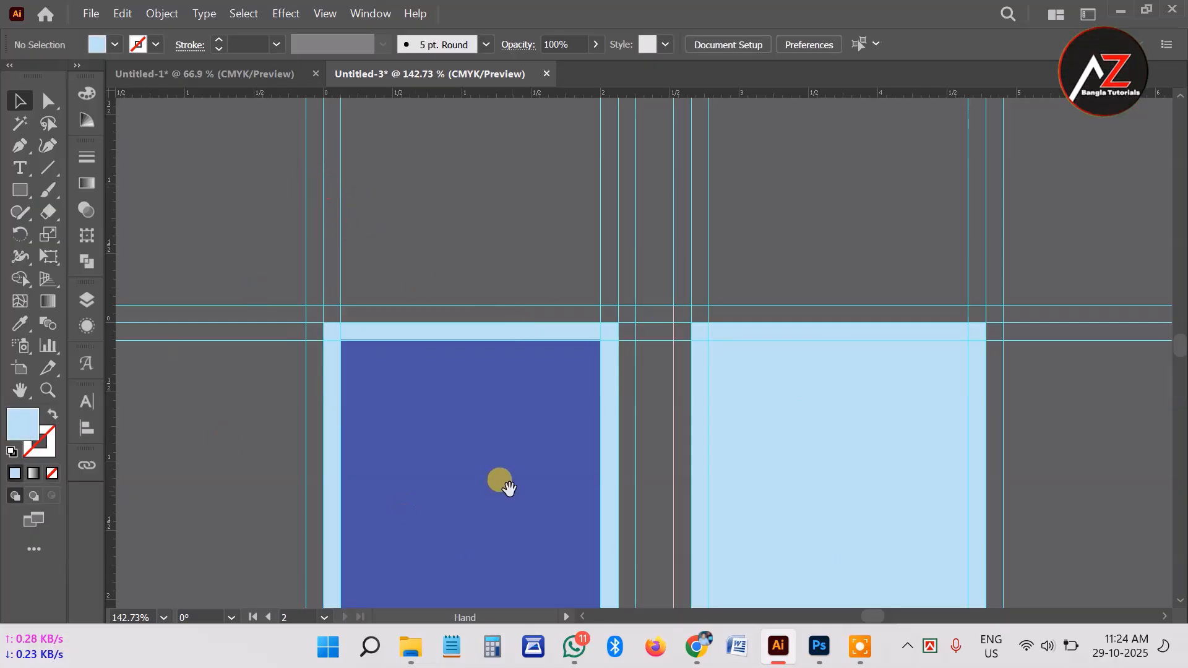
left_click_drag(508, 489, 431, 284)
left_click_drag(433, 276, 474, 396)
left_click_drag(356, 205, 397, 323)
left_click(442, 319)
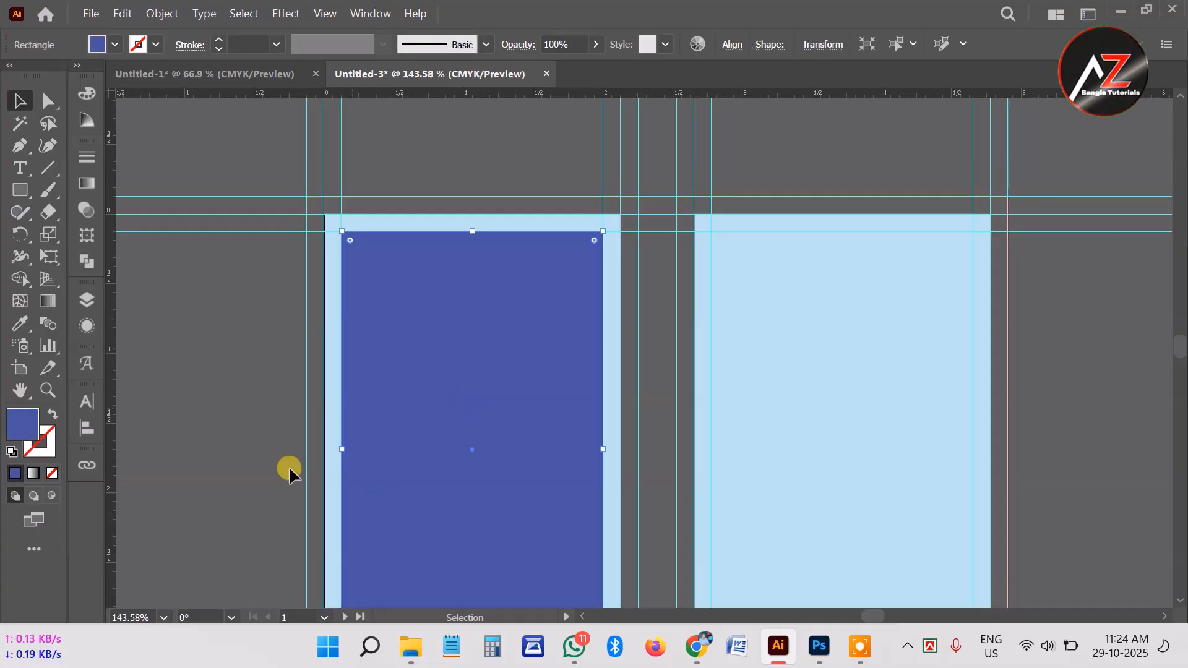
left_click(233, 391)
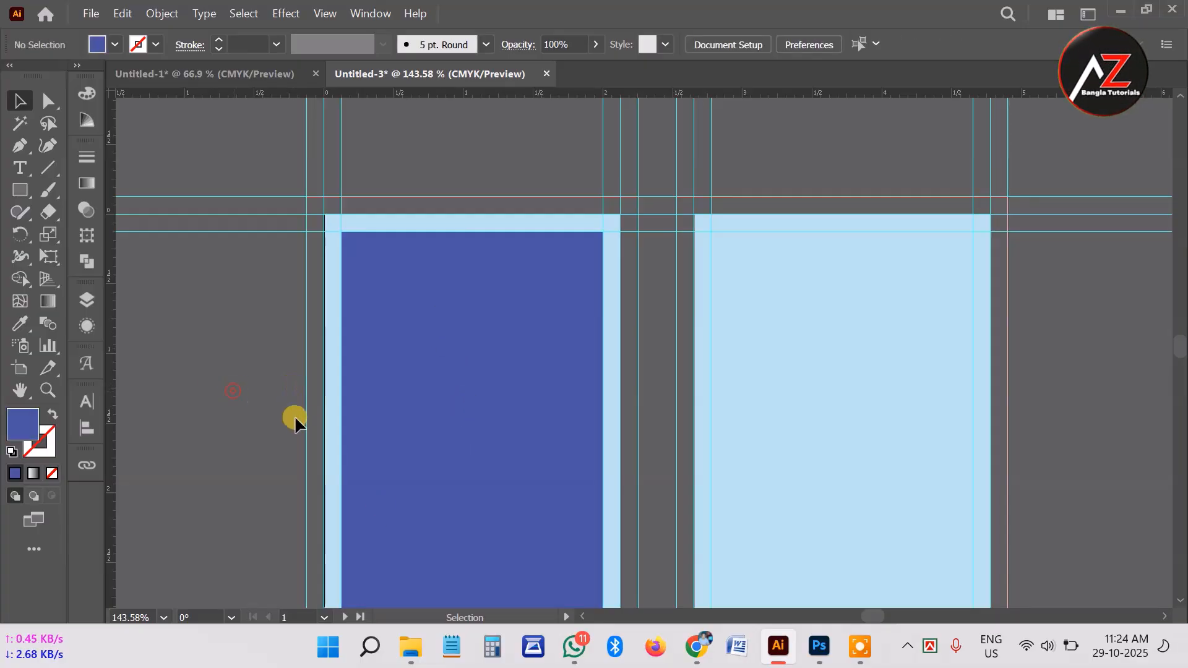
Add a horizontal and a vertical guide through the centre of the first artboard's two rectangles, and clear the selection
left_click_drag(446, 430, 441, 368)
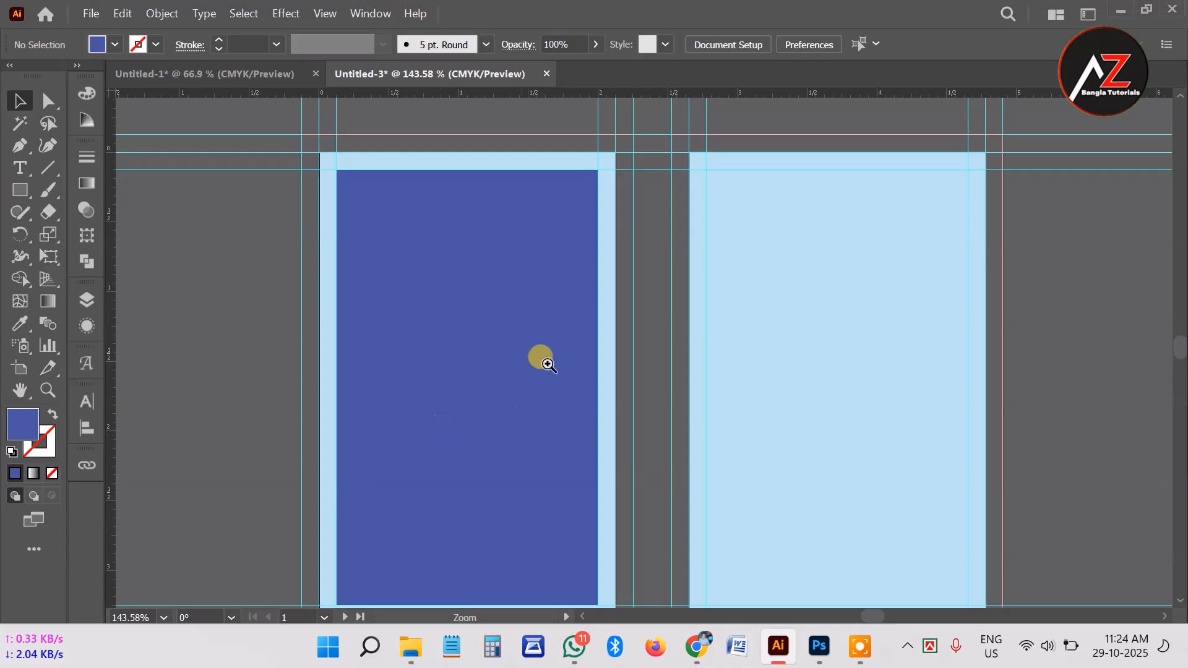
left_click_drag(544, 357, 497, 356)
left_click_drag(590, 334, 575, 358)
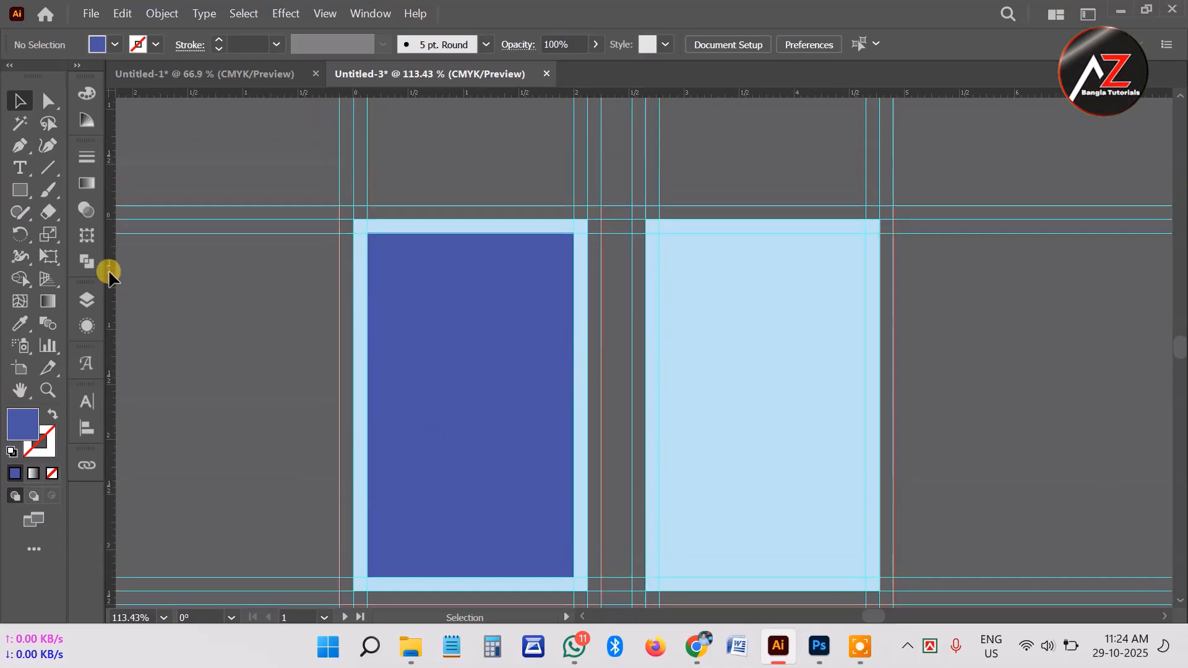
left_click_drag(264, 238, 550, 440)
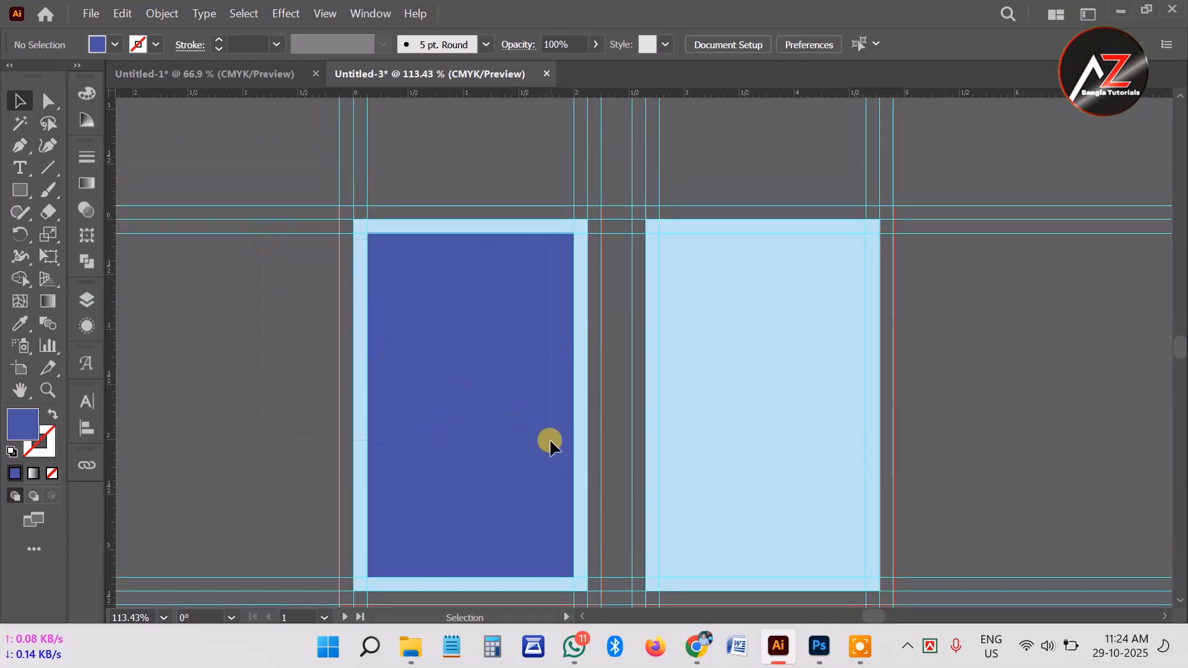
left_click(408, 421)
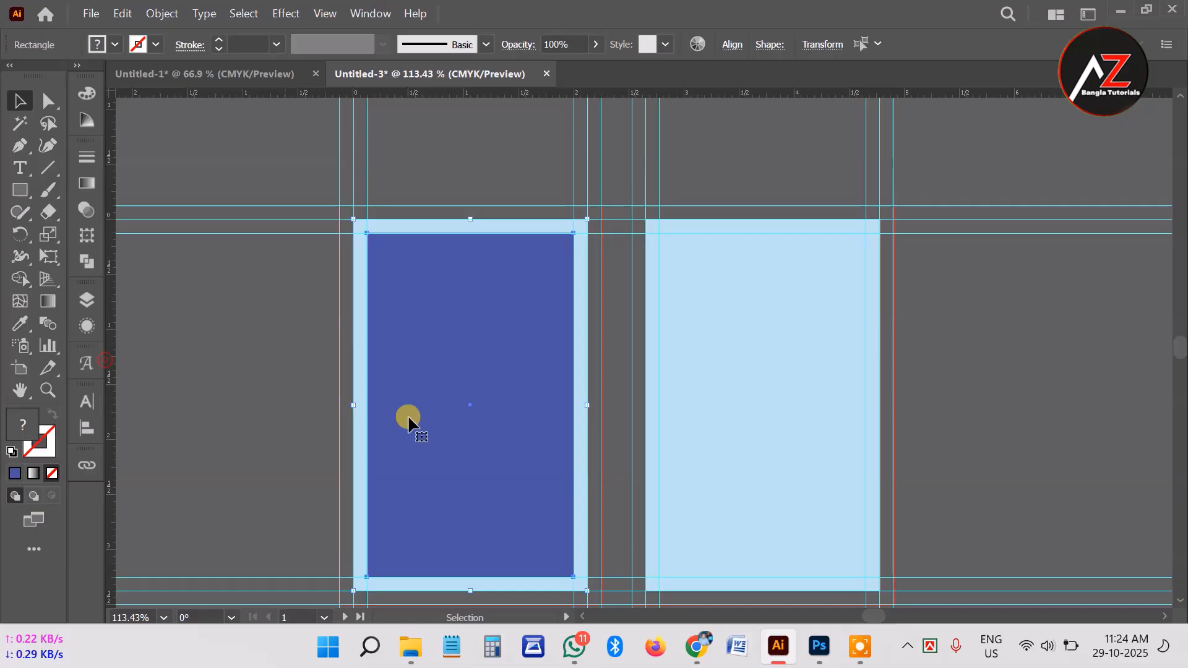
left_click(282, 377)
left_click_drag(437, 94, 469, 405)
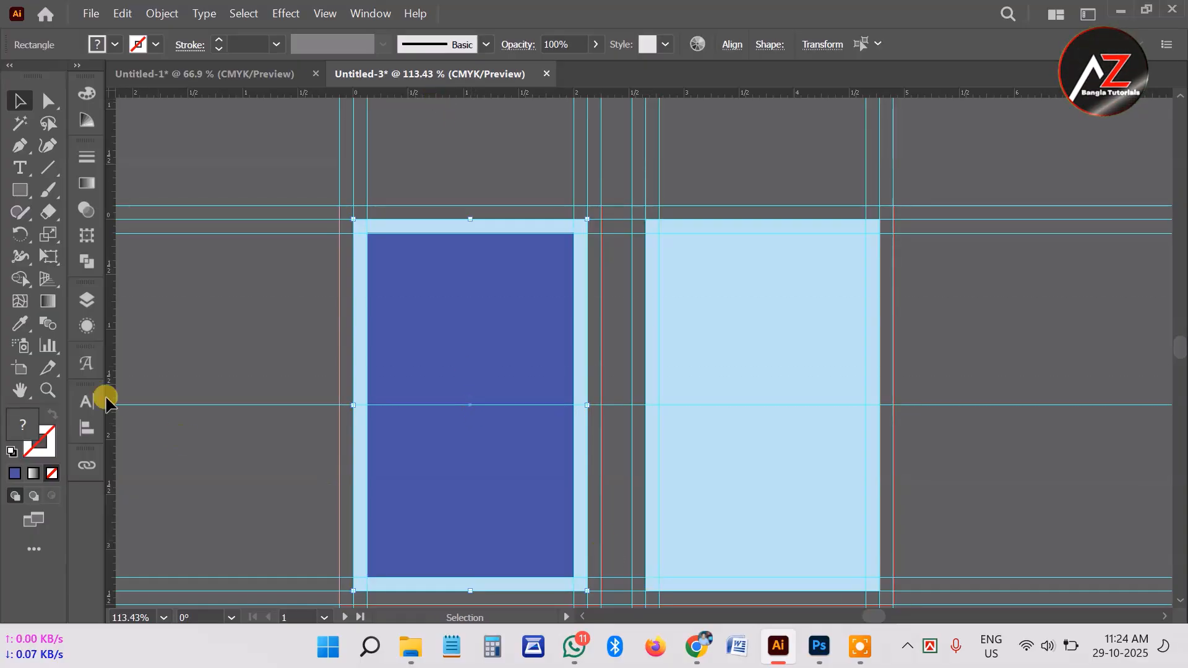
left_click_drag(108, 368, 500, 451)
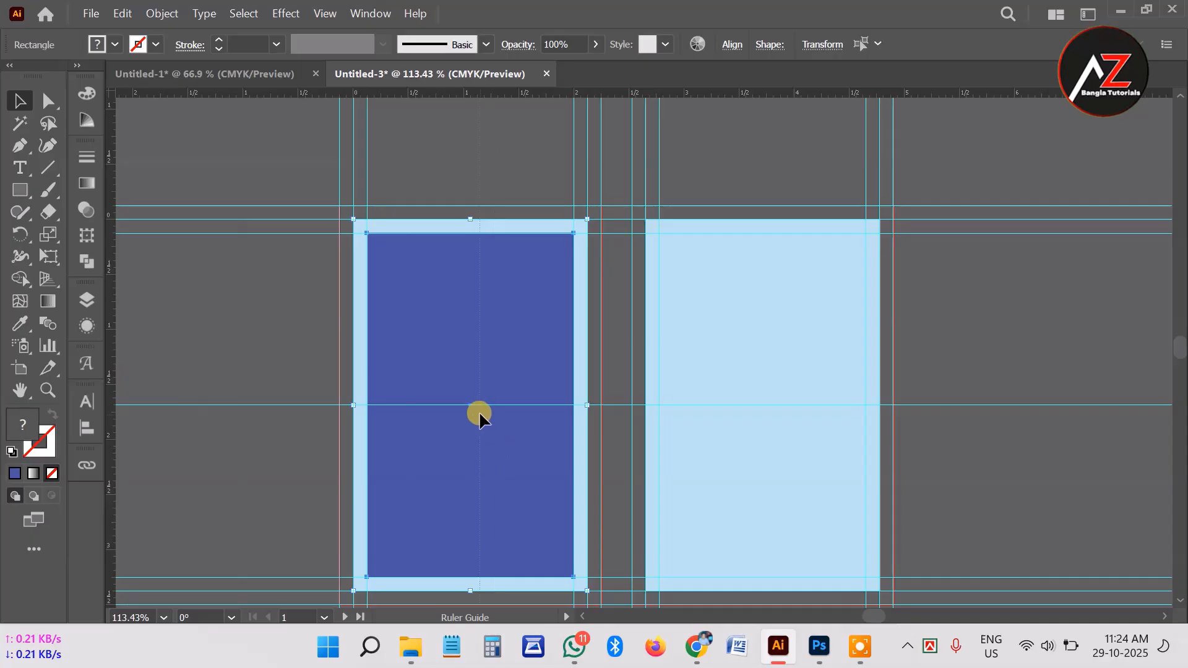
left_click_drag(471, 408, 469, 406)
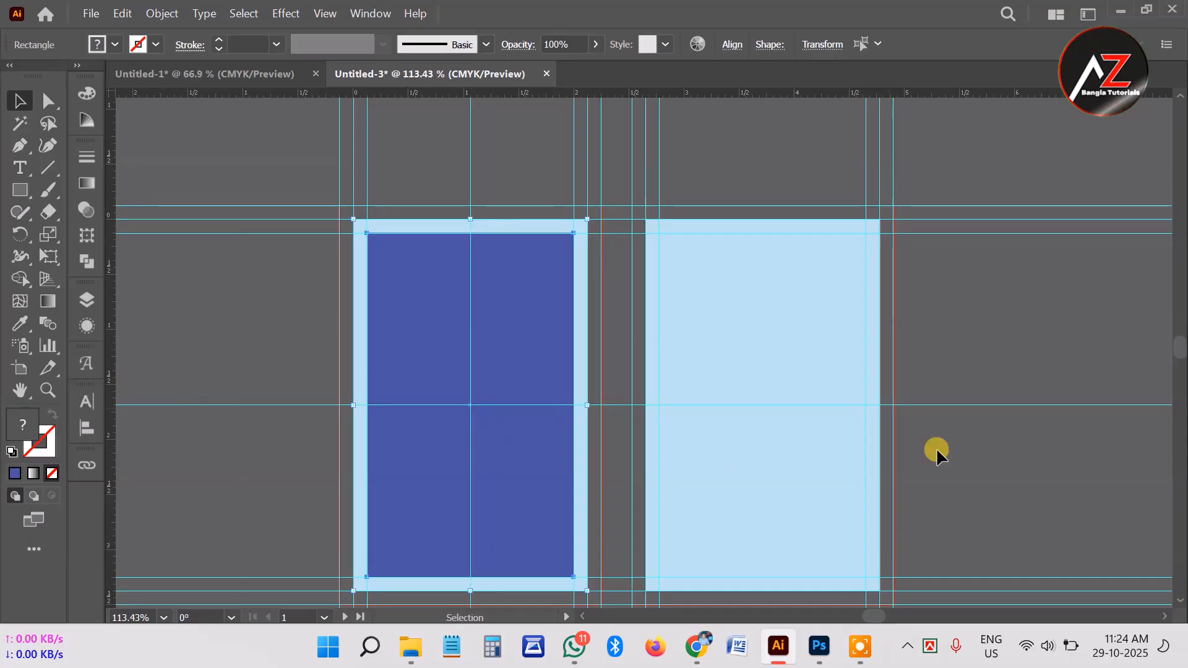
left_click(231, 468)
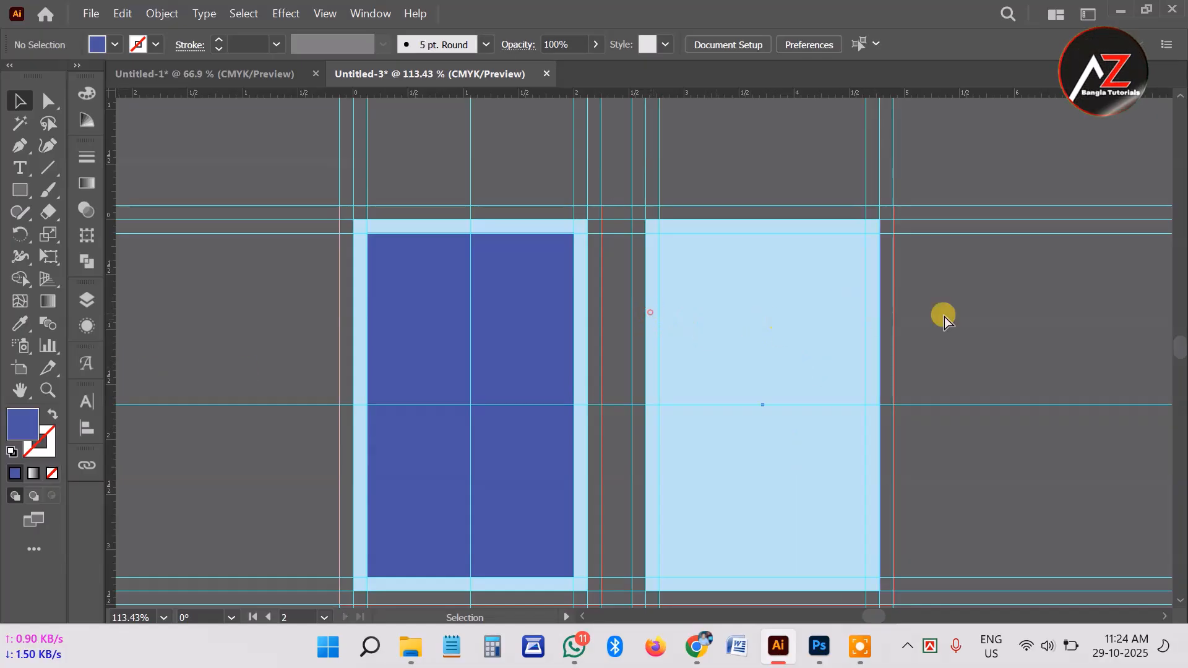
Replace the second artboard's light blue rectangle with an aligned copy of the first artboard's light blue and dark blue rectangles
left_click(650, 313)
left_click_drag(971, 302, 708, 335)
left_click_drag(360, 381, 375, 360)
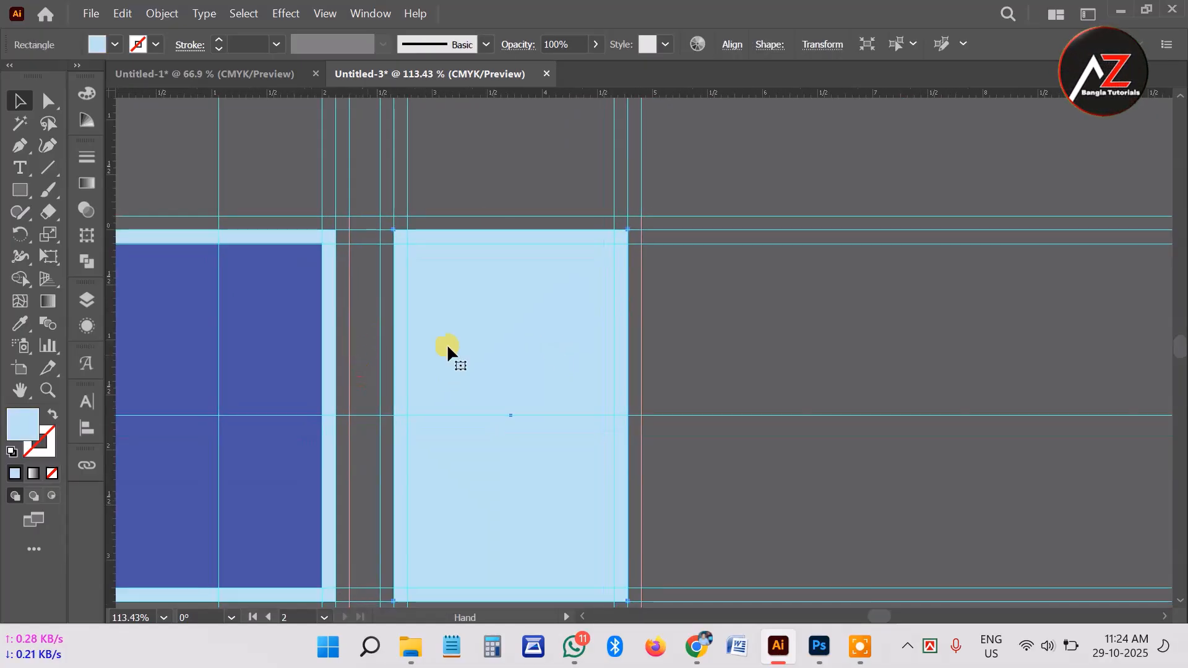
key("Delete")
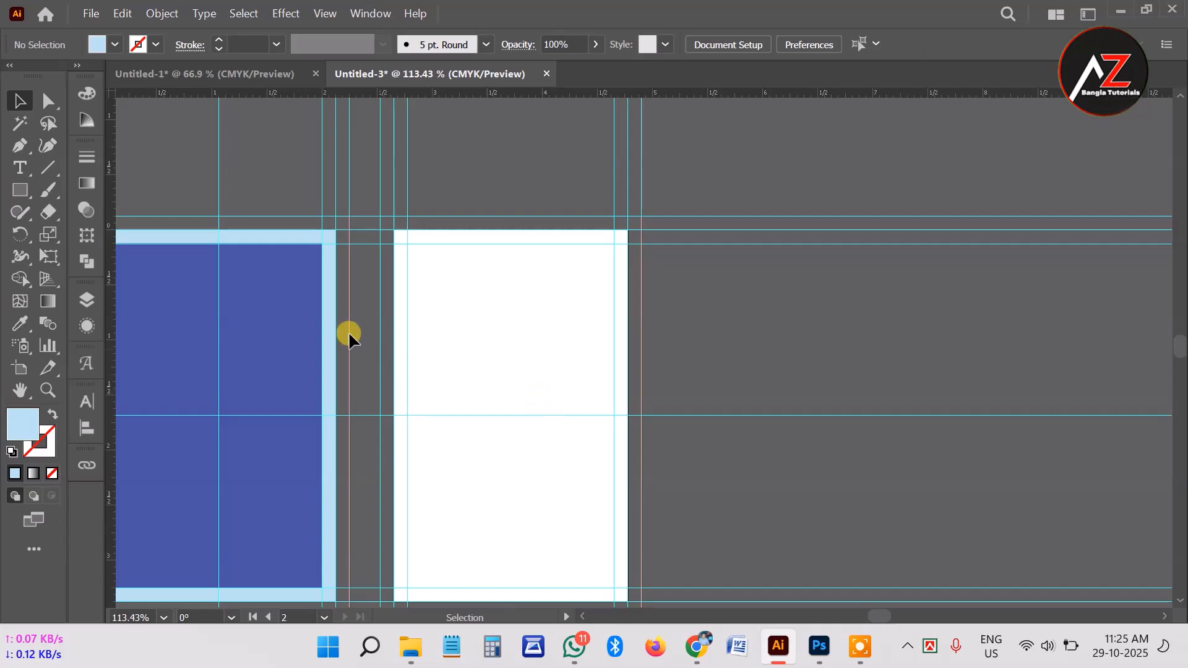
left_click(177, 355)
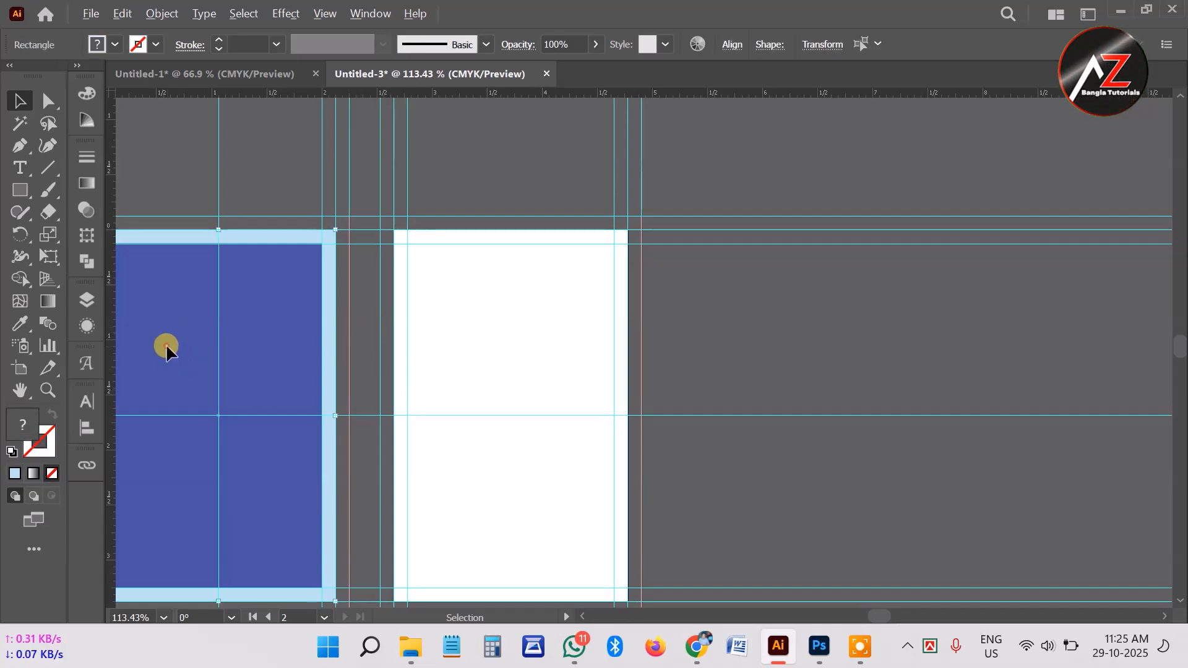
left_click_drag(165, 345, 460, 366)
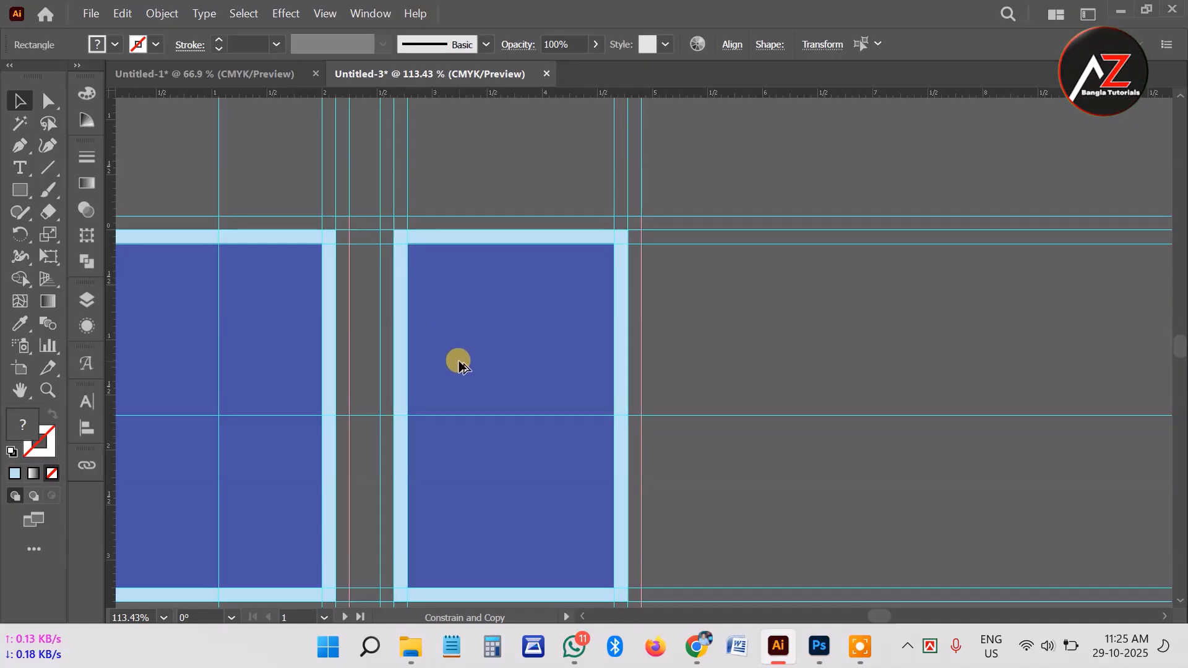
left_click(766, 374)
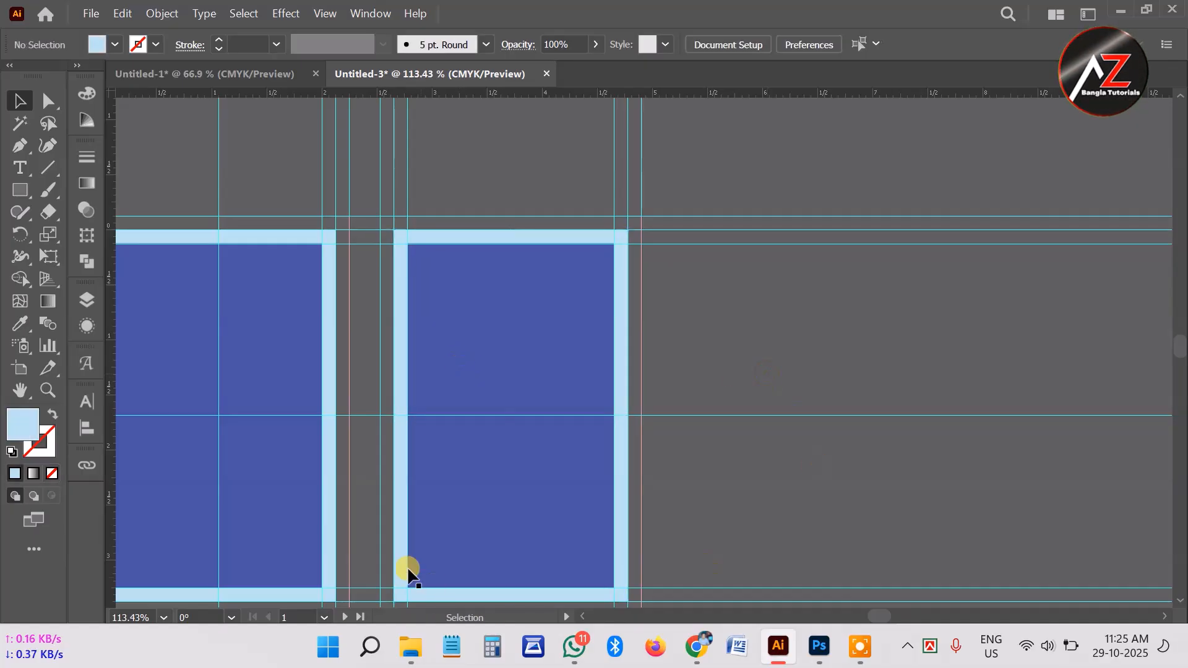
Add a vertical guide through the centre of the second artboard's rectangles and clear the selection
left_click(449, 425)
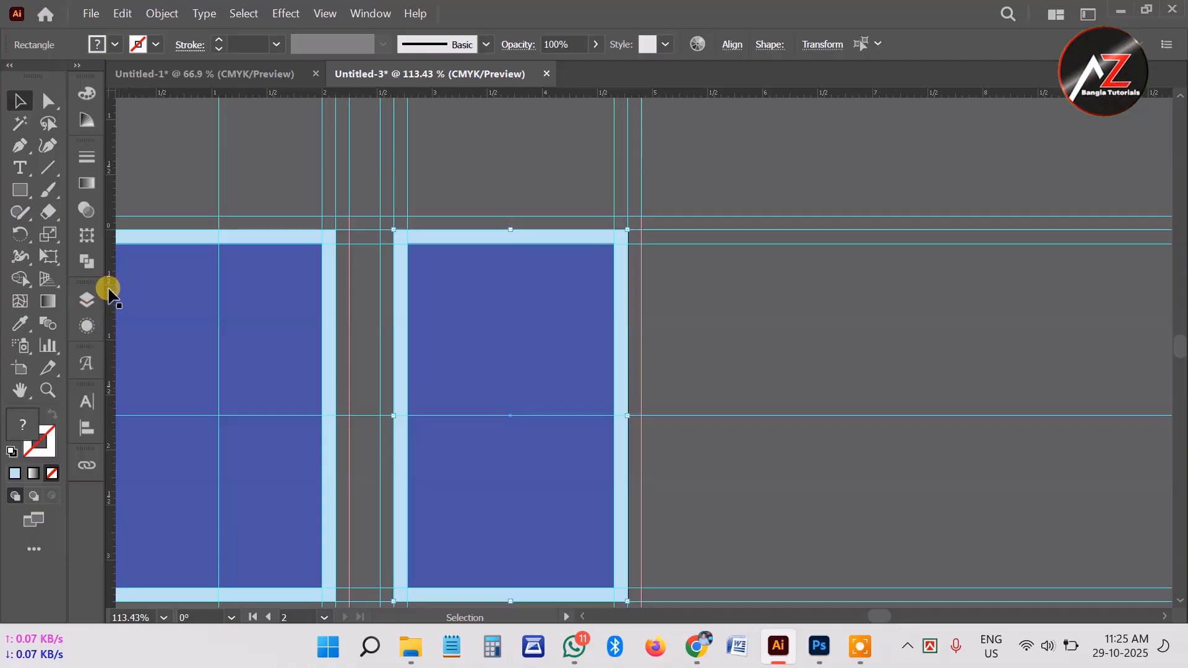
left_click_drag(109, 288, 510, 413)
left_click(774, 408)
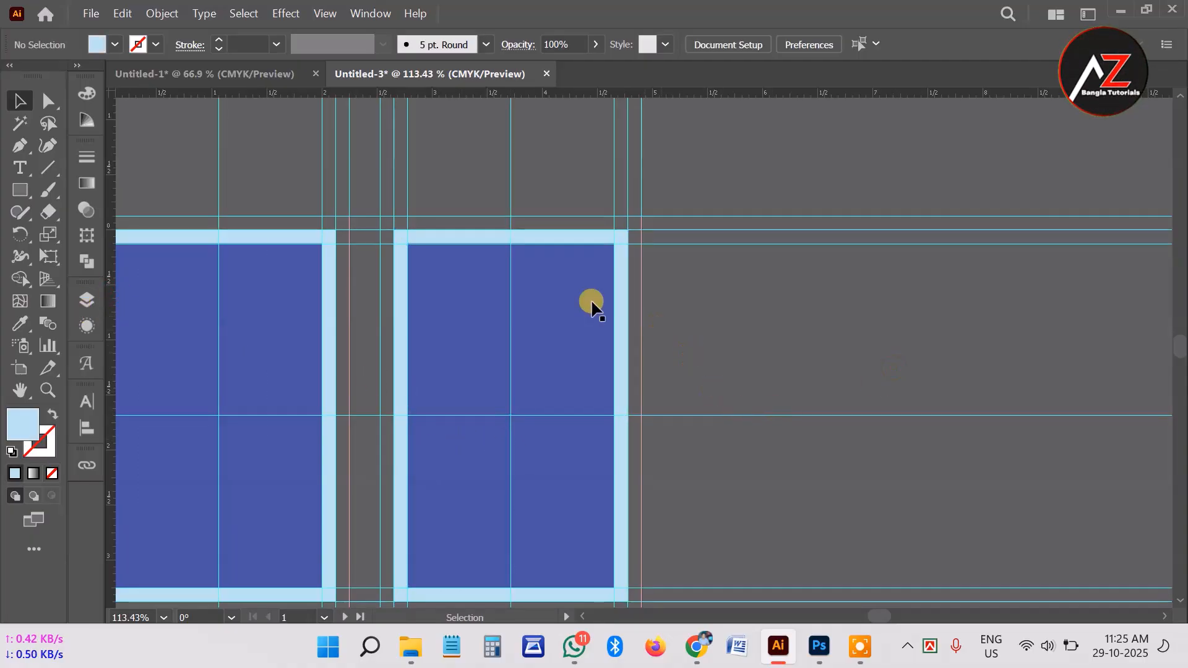
Delete the dark blue safe-zone rectangle from the first artboard
left_click(570, 293)
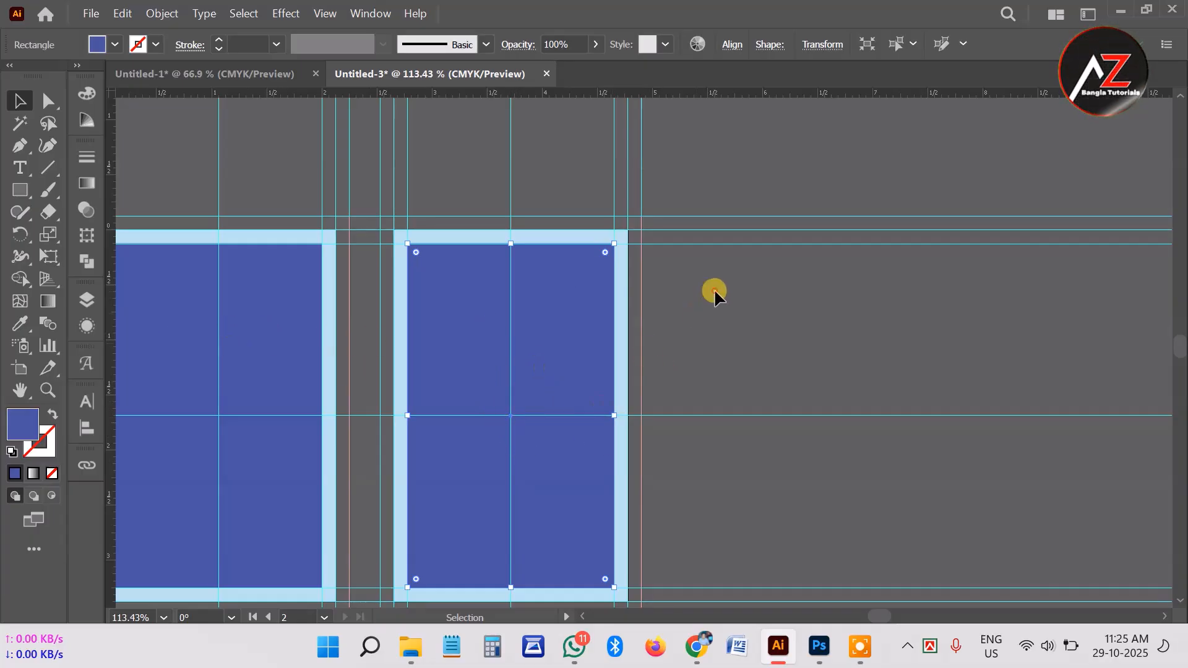
left_click_drag(547, 314, 548, 314)
key("space")
left_click_drag(269, 326, 563, 323)
left_click(355, 390)
left_click(473, 455)
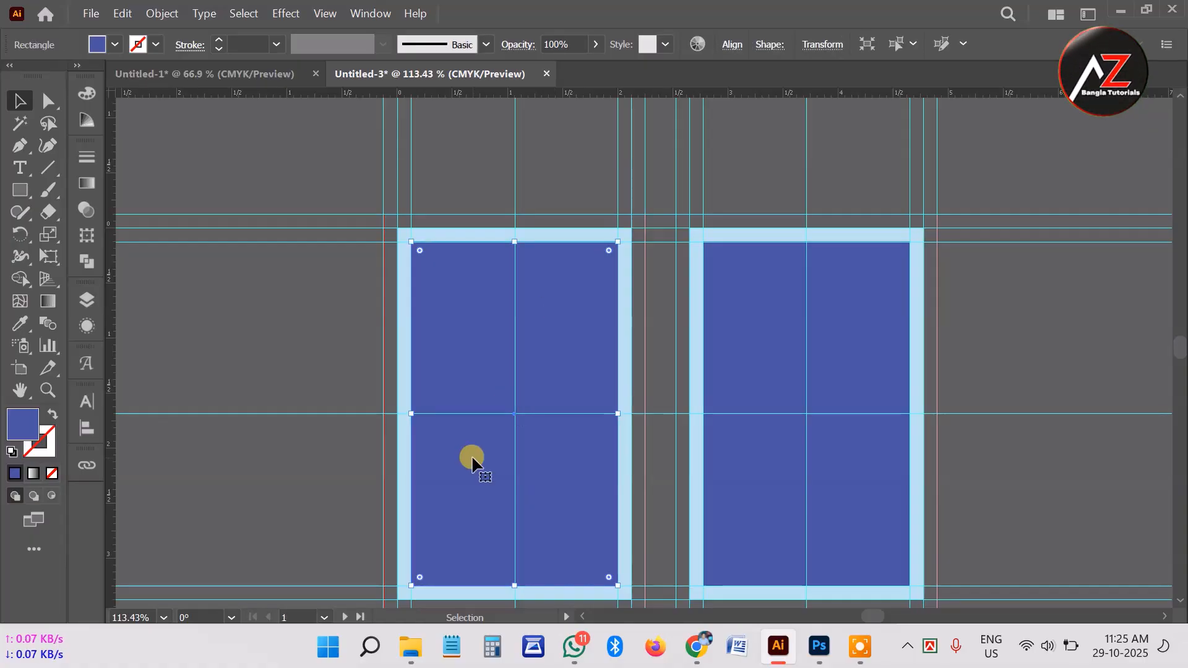
key("Delete")
Try to extend the top-left corner of the first artboard's light blue rectangle to the bleed guides, and undo the resize
key("ctrl+space")
left_click_drag(458, 260, 610, 336)
key("space")
left_click_drag(438, 235, 464, 321)
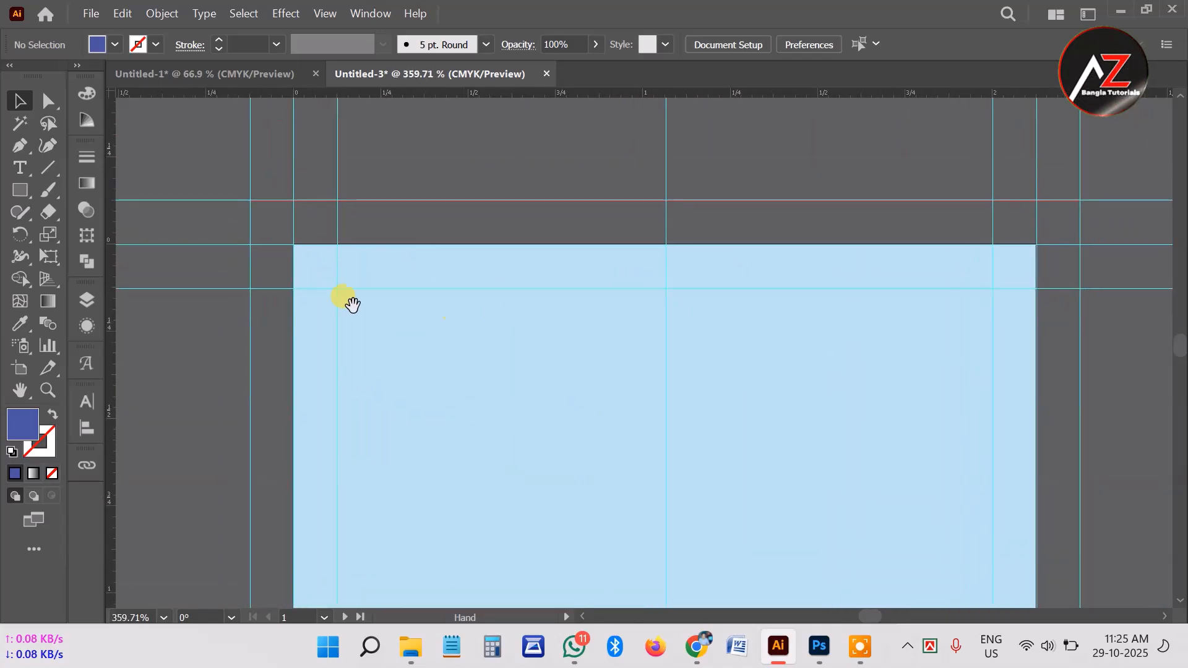
left_click(457, 315)
mouse_move(459, 361)
left_mouse_down()
mouse_move(692, 431)
mouse_move(482, 364)
mouse_move(465, 389)
mouse_move(467, 359)
left_mouse_up()
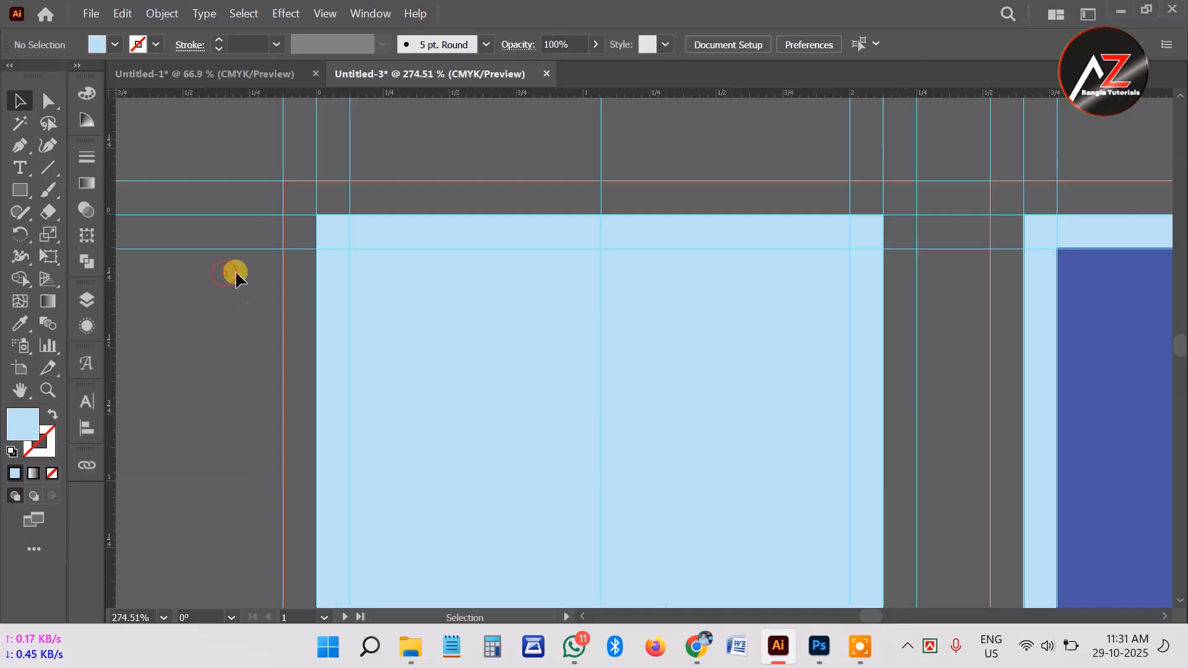
left_click(421, 325)
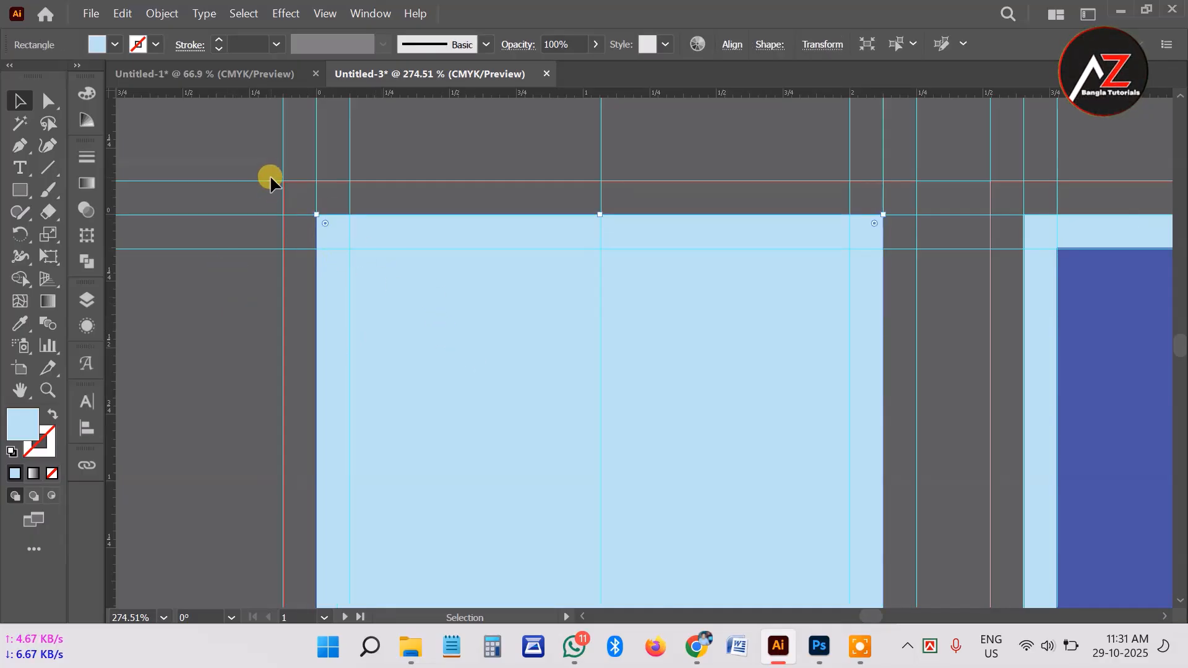
left_click(254, 277)
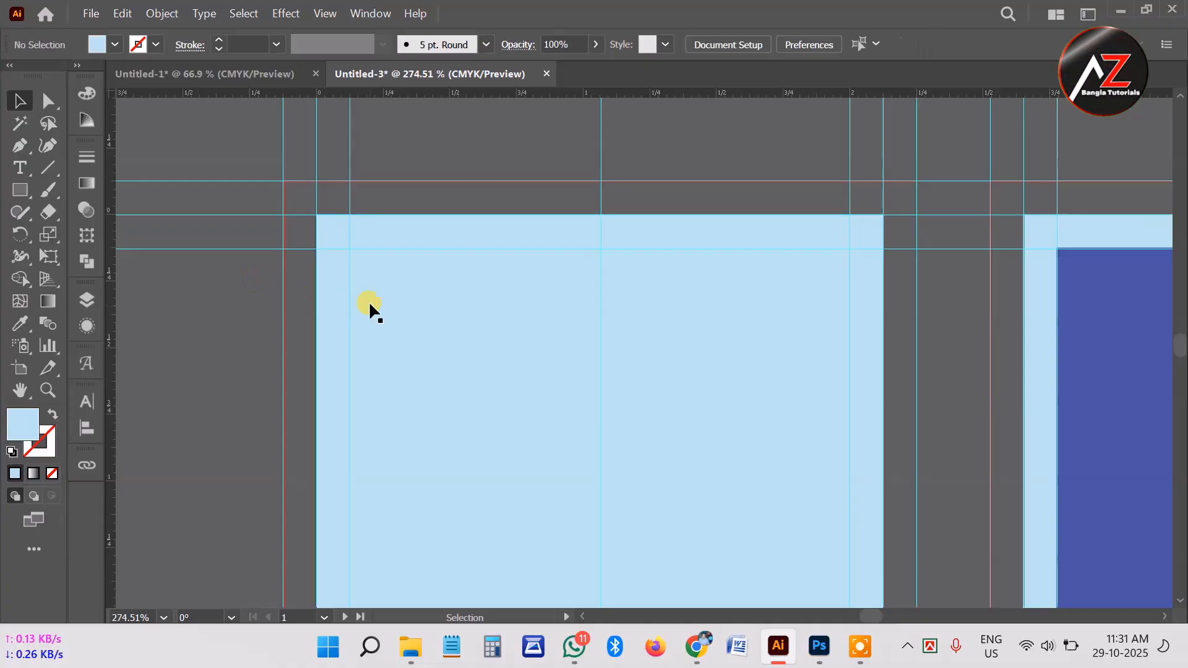
left_click(370, 304)
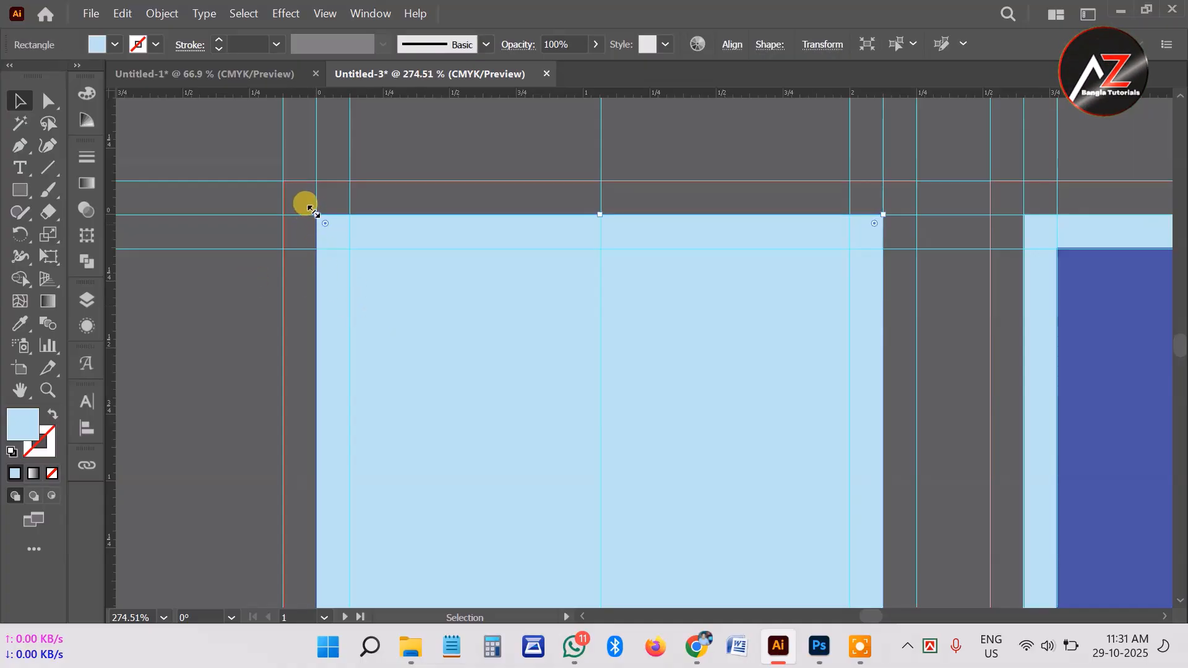
left_click_drag(311, 210, 280, 180)
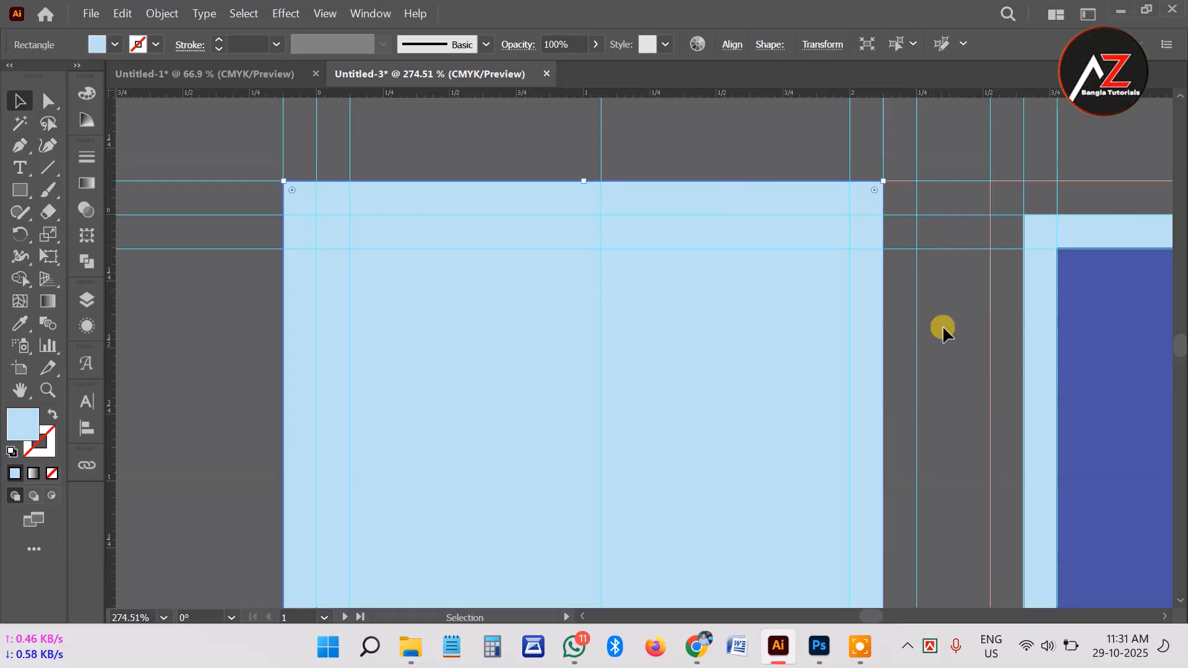
scroll(923, 383, "down", 5)
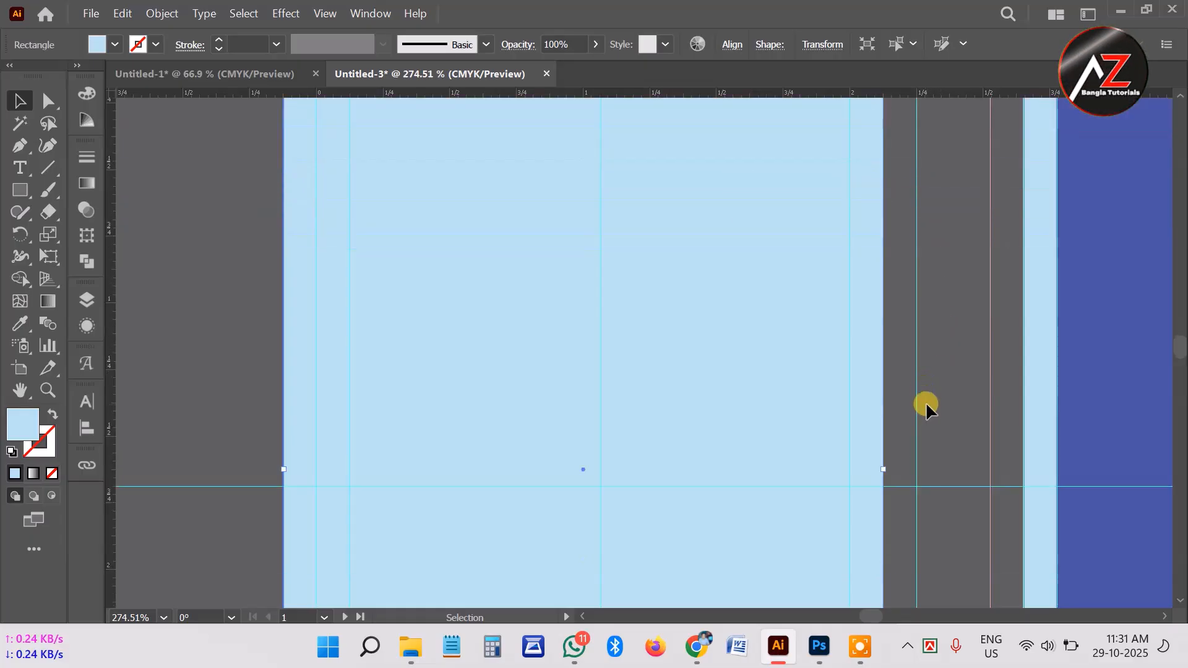
scroll(928, 428, "up", 5)
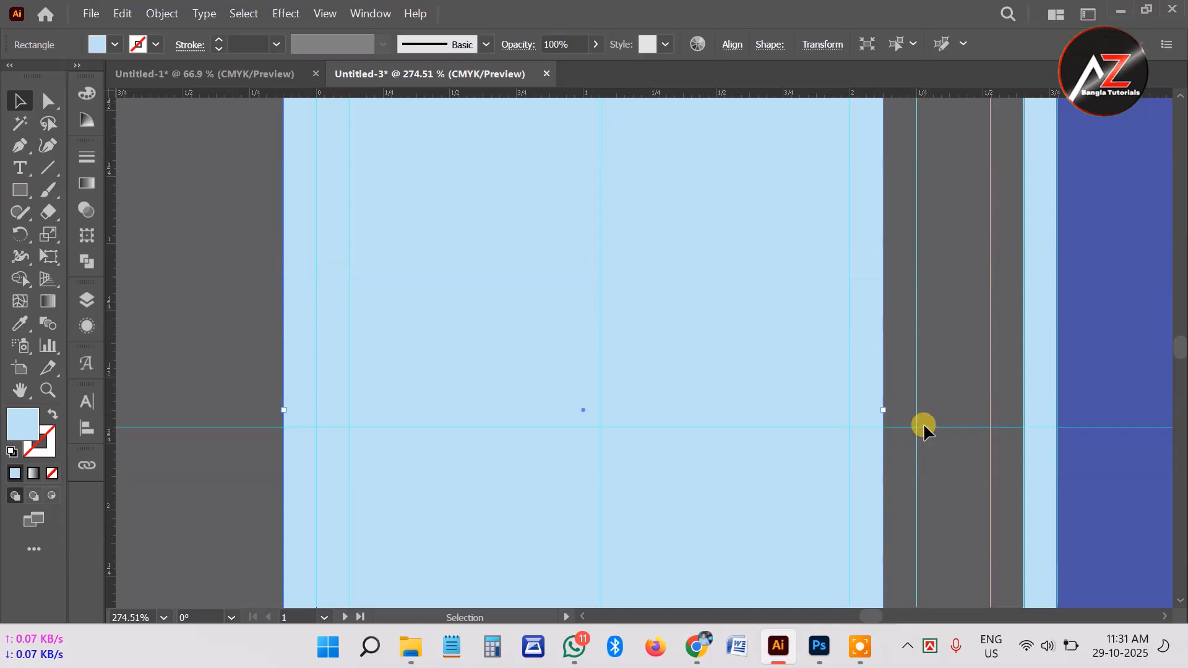
scroll(915, 414, "up", 1)
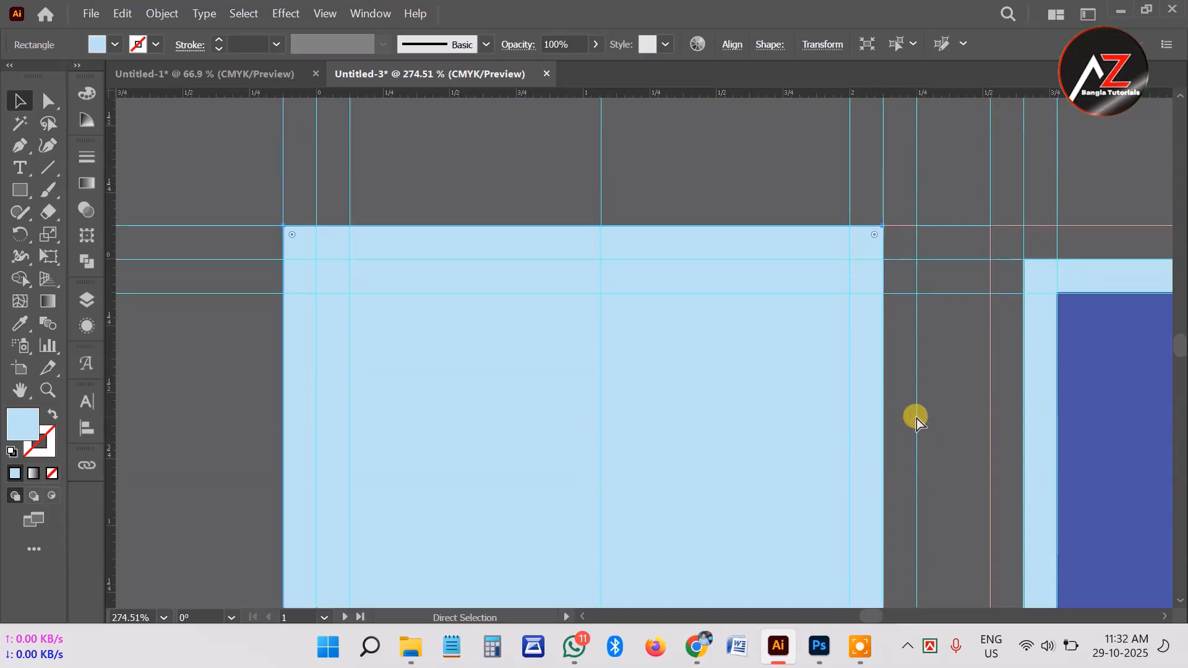
key("ctrl+z")
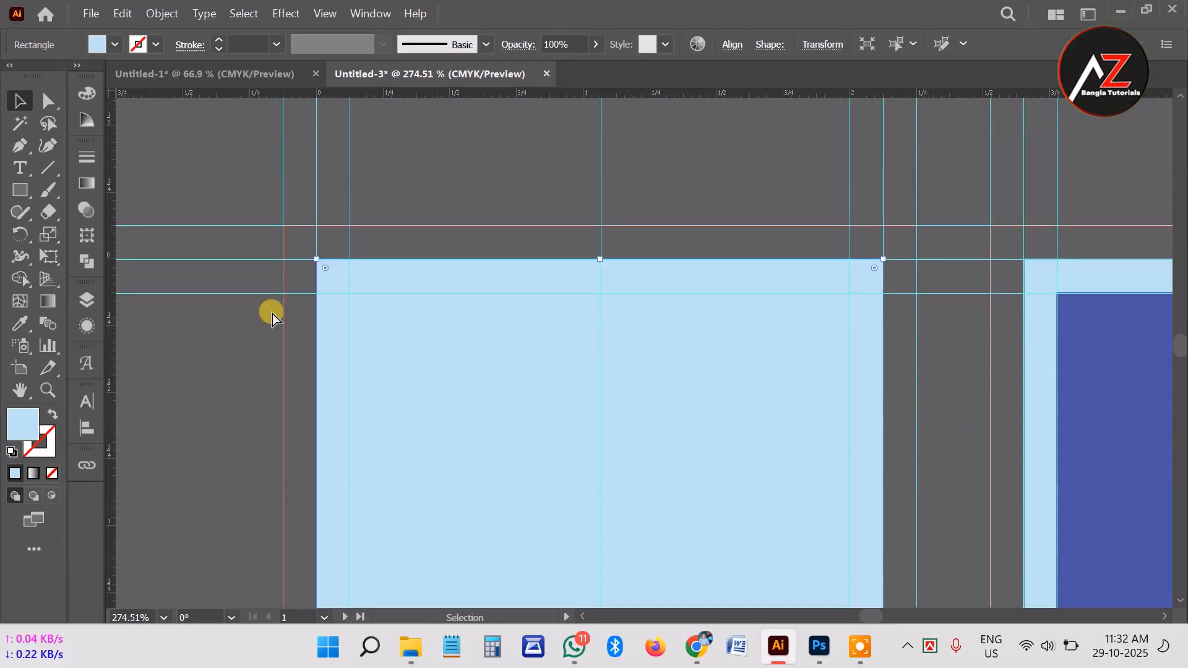
Enlarge the first artboard's light blue rectangle symmetrically from its centre to the bleed guides, and deselect it
key("ctrl+space")
left_click(269, 209)
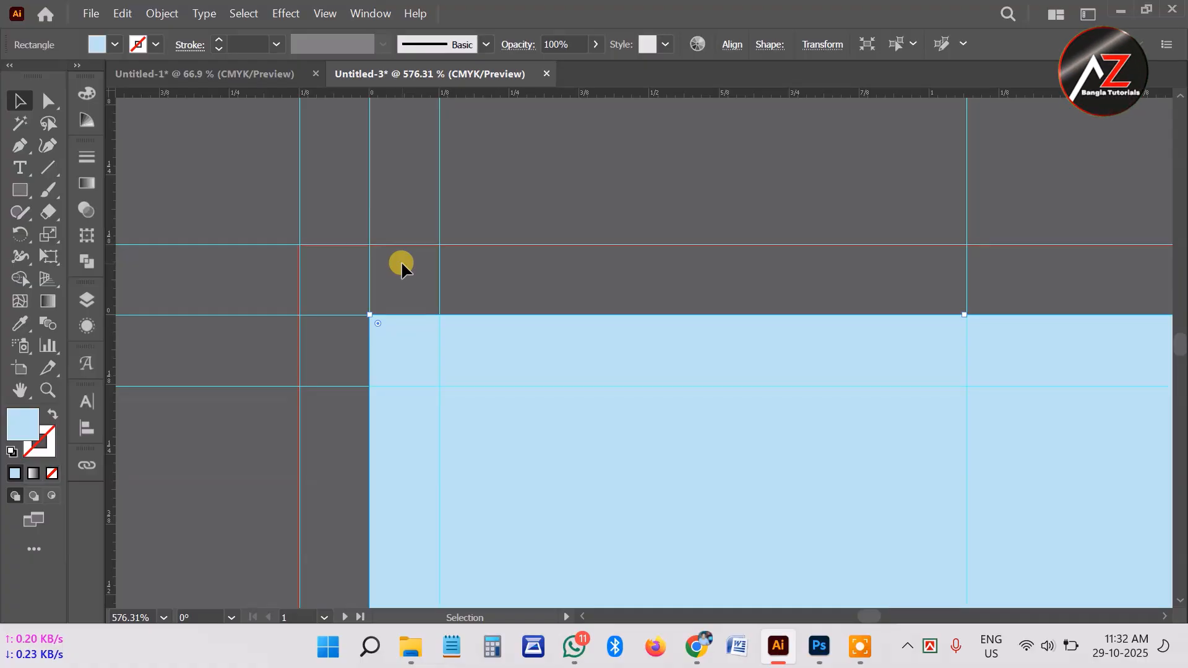
left_click_drag(367, 312, 300, 247)
key("ctrl+space")
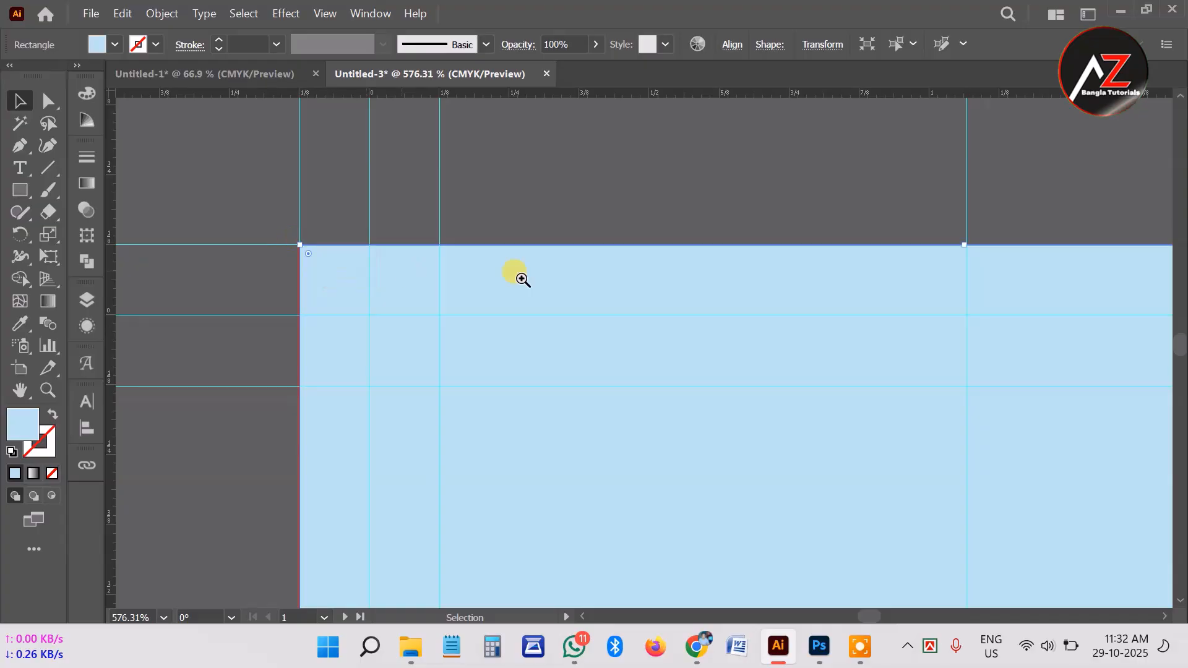
left_click_drag(606, 267, 407, 259)
left_click_drag(548, 179, 558, 445)
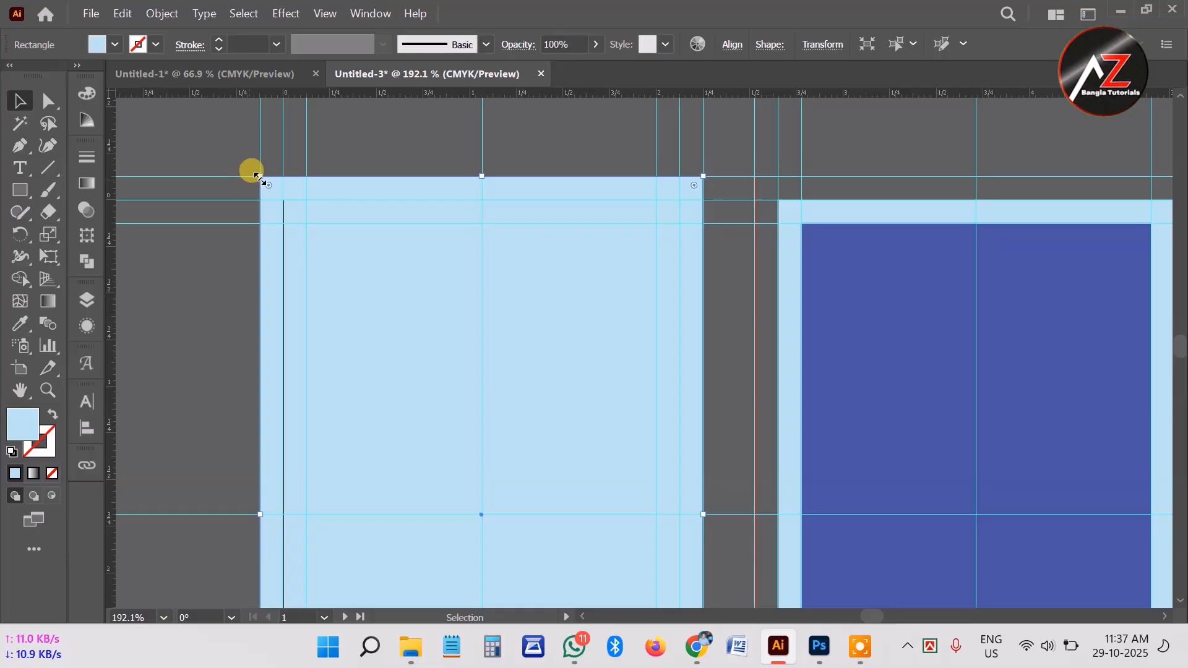
mouse_move(259, 175)
left_mouse_down()
mouse_move(286, 229)
mouse_move(261, 179)
left_mouse_up()
left_click_drag(739, 357, 588, 354)
left_click_drag(737, 451, 524, 399)
left_click_drag(432, 319, 474, 337)
left_click(185, 255)
left_click(20, 190)
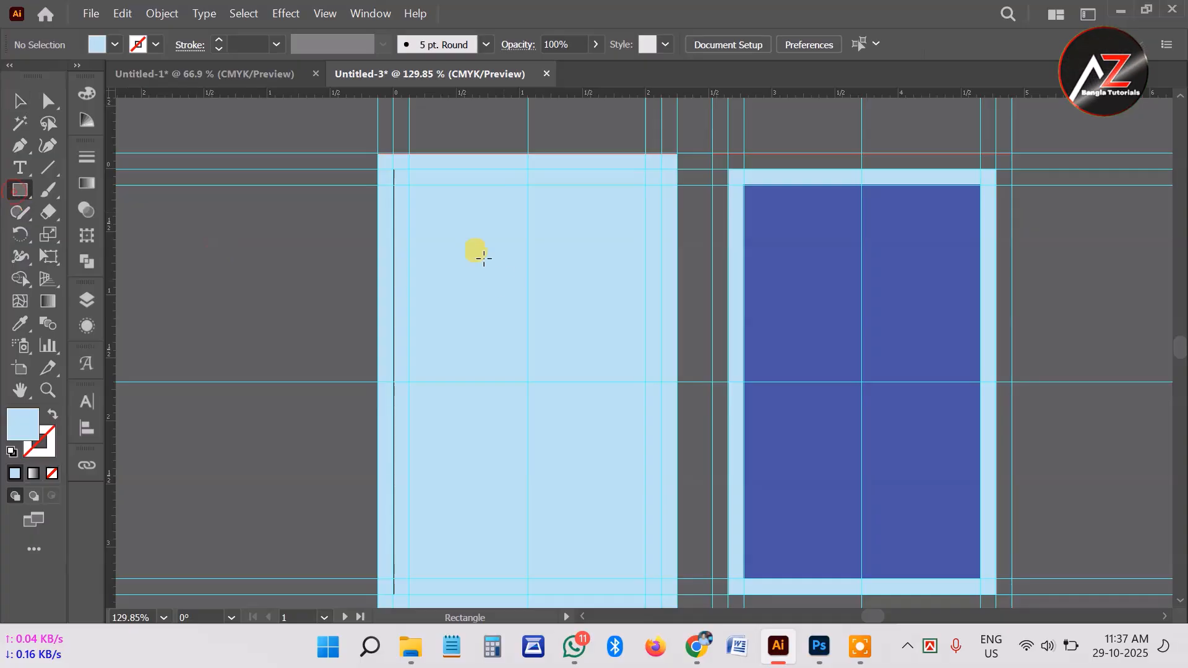
left_click(404, 201)
left_click(459, 340)
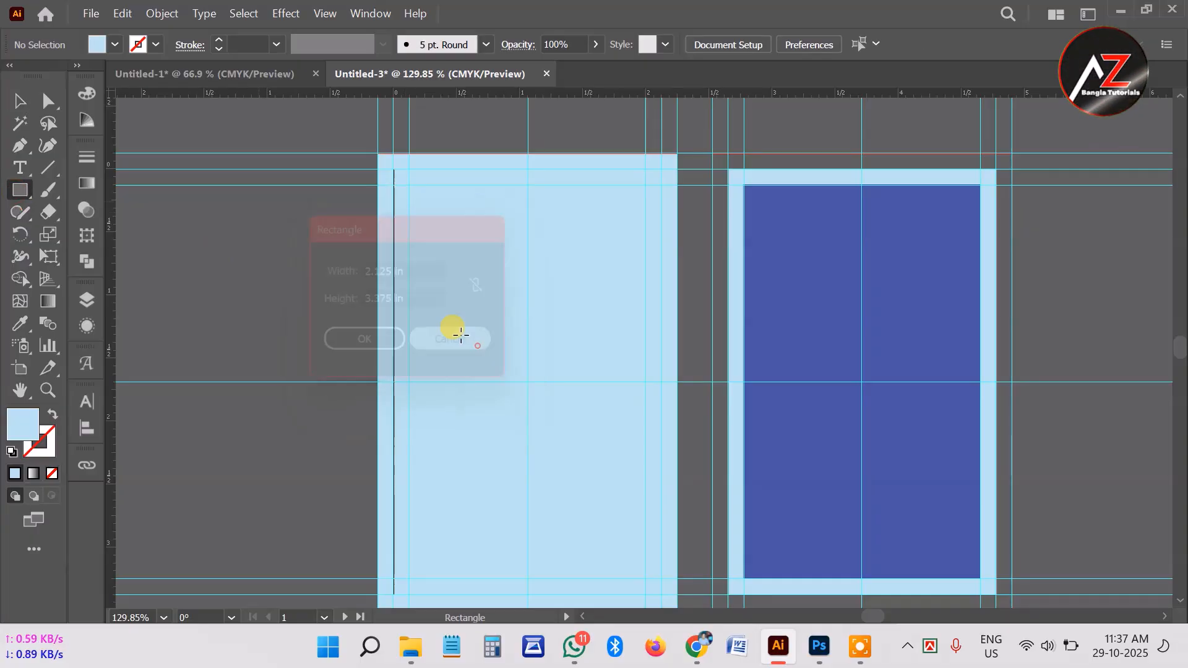
Draw a small rectangle on the first artboard, fill it with blue 4B16DB, and move it nearer the artboard's centre
left_click_drag(420, 223, 551, 366)
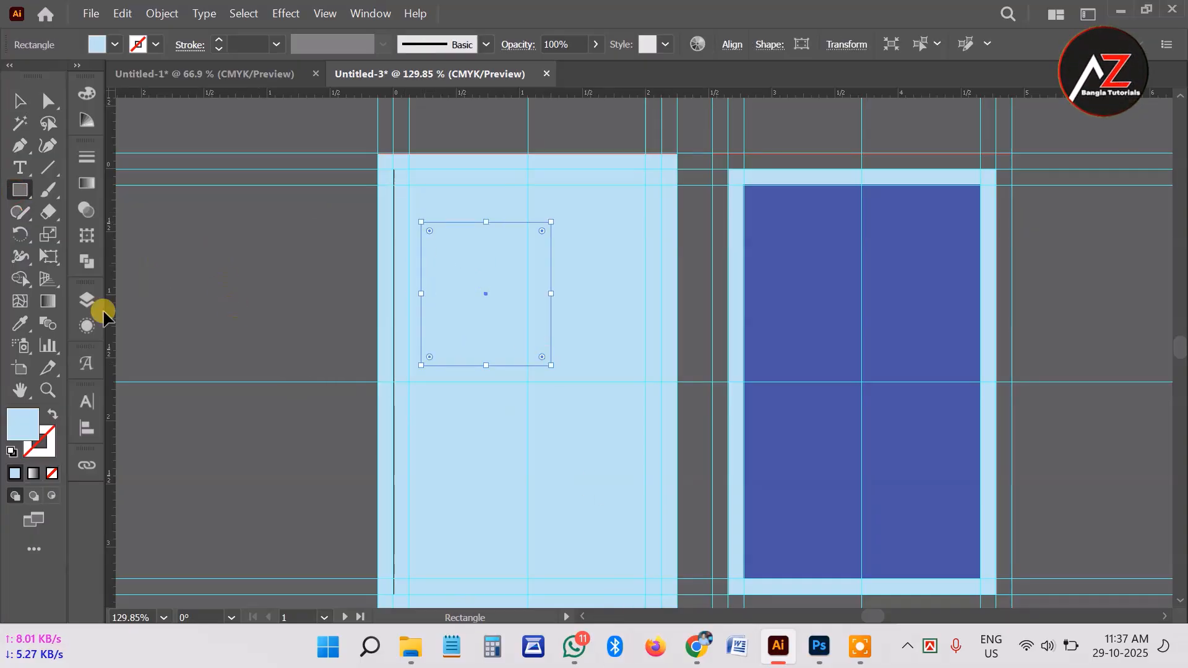
double_click(23, 424)
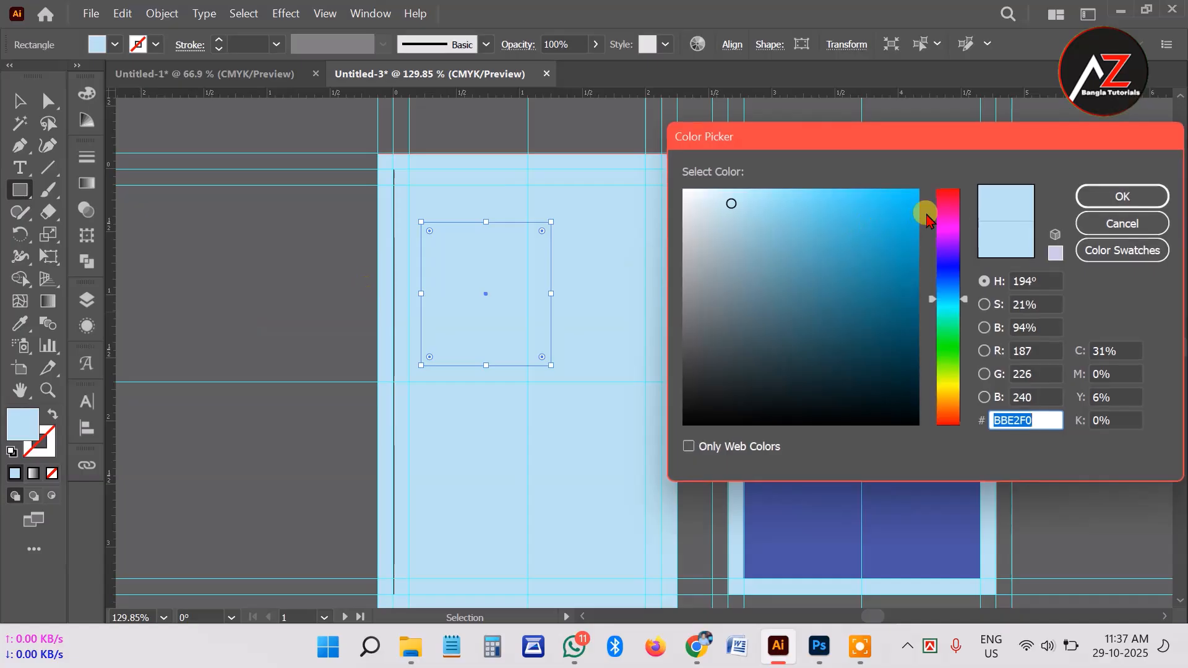
left_click(896, 222)
left_click(933, 257)
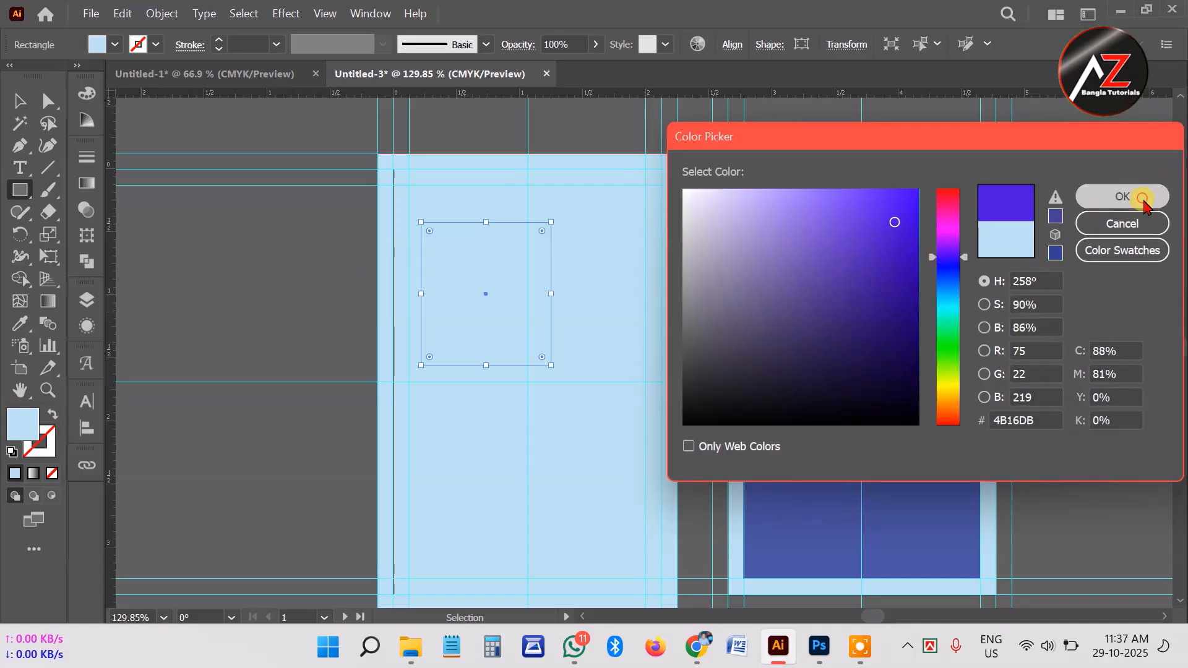
left_click(1123, 197)
left_click(19, 100)
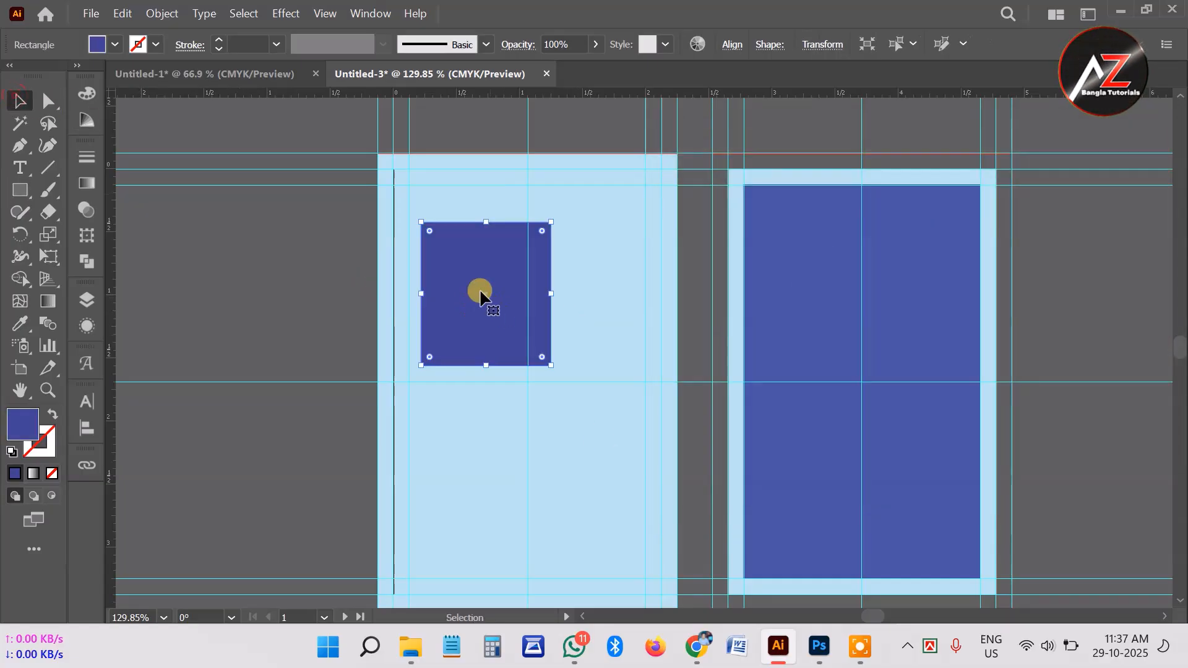
left_click_drag(480, 294, 562, 342)
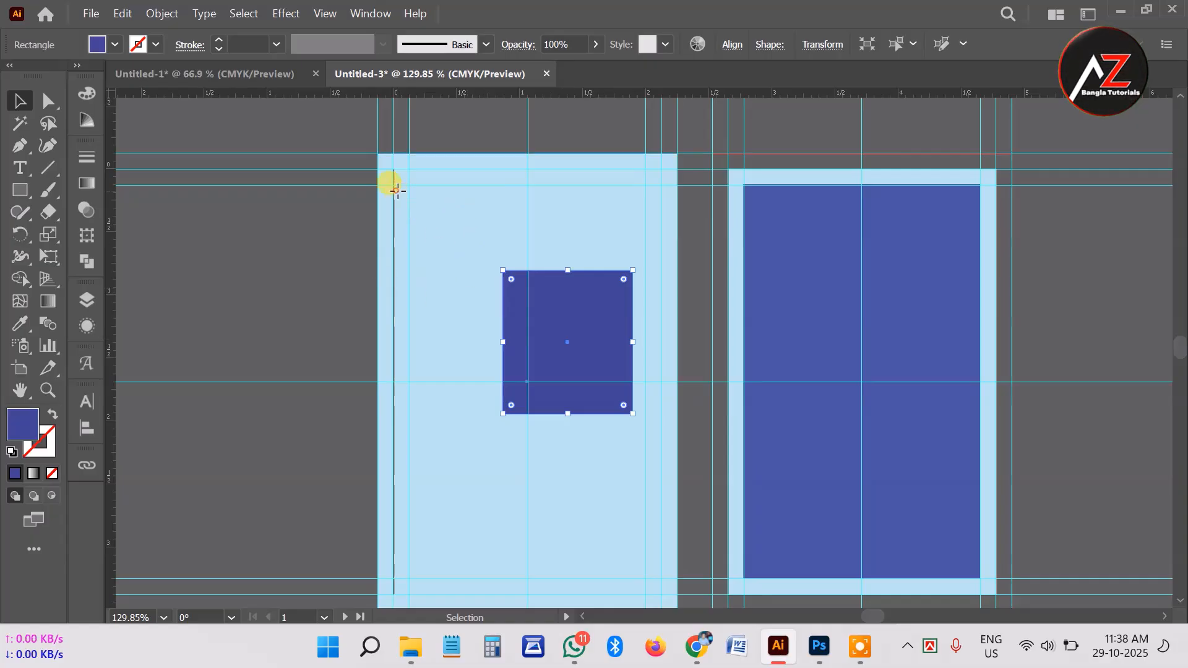
Try to move the first artboard's light blue background rectangle, and undo the move
left_click_drag(394, 189, 566, 310)
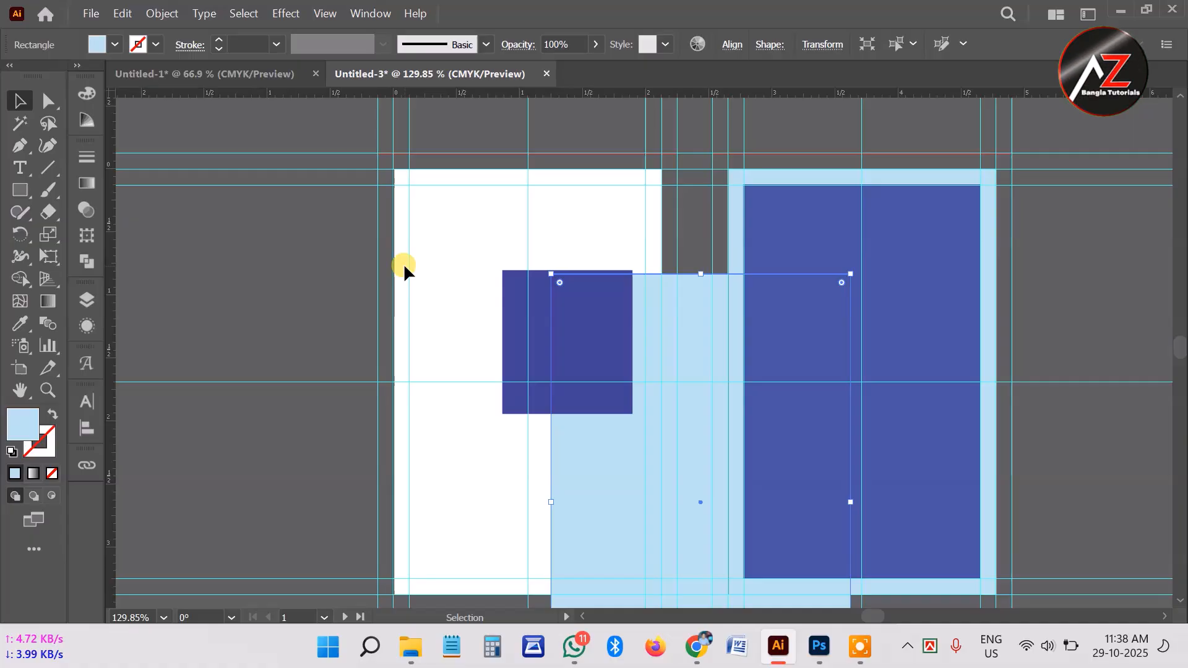
key("ctrl+z")
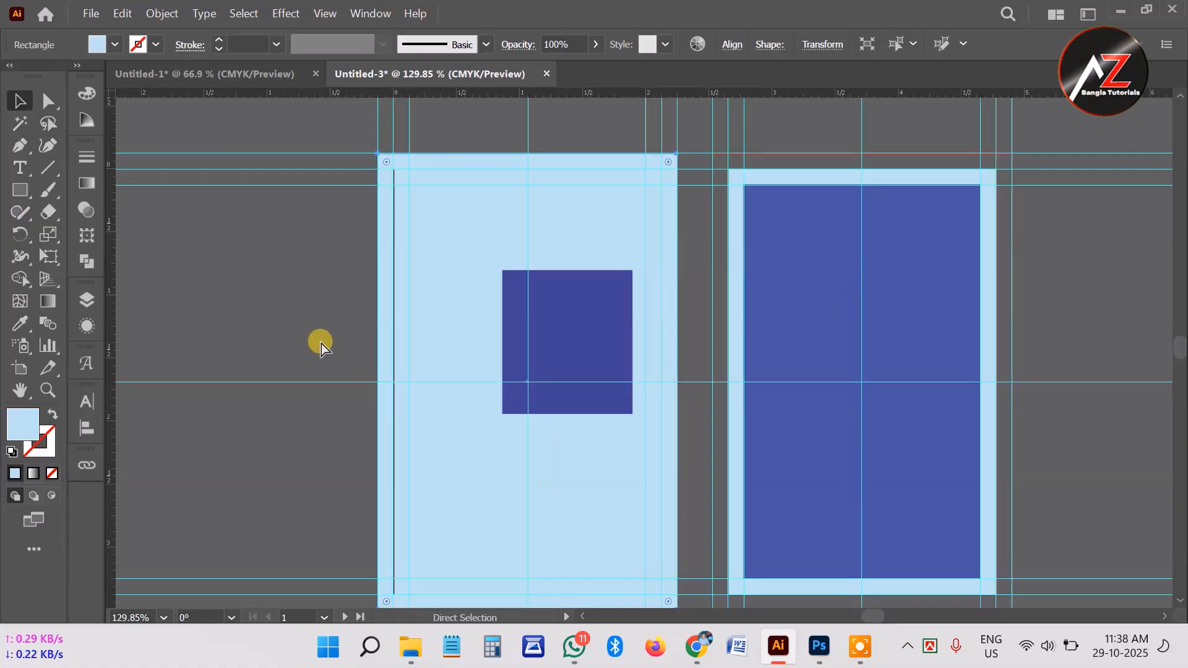
left_click(321, 343)
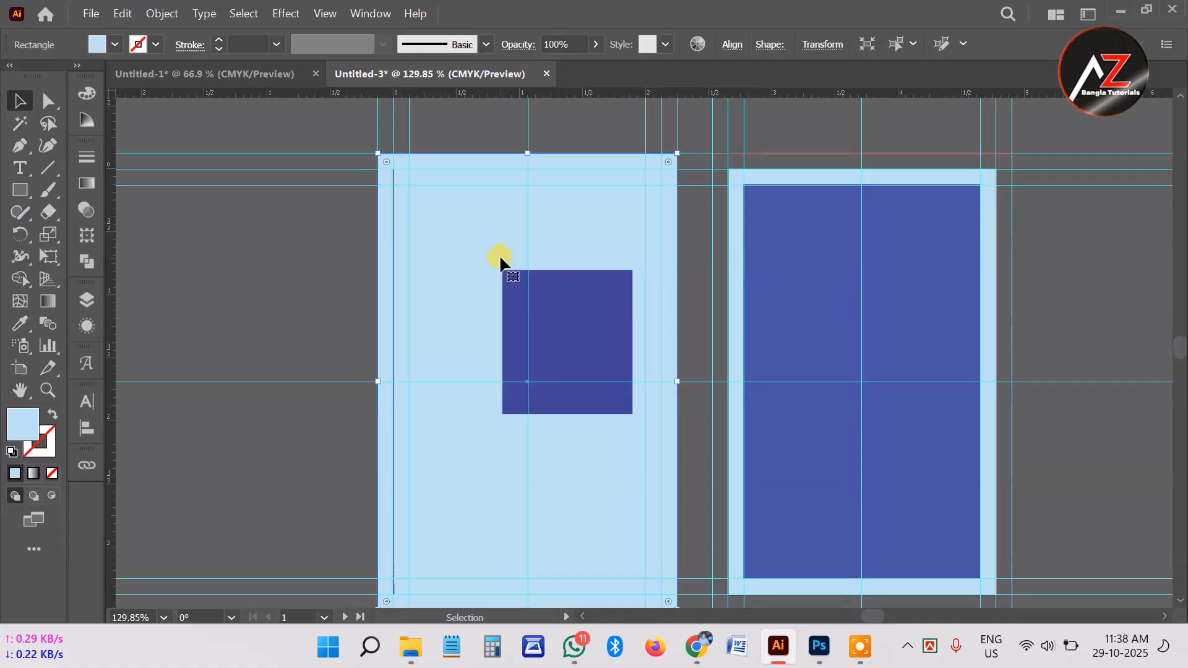
Change the fill of the first artboard's light blue background rectangle to white
left_click(429, 165)
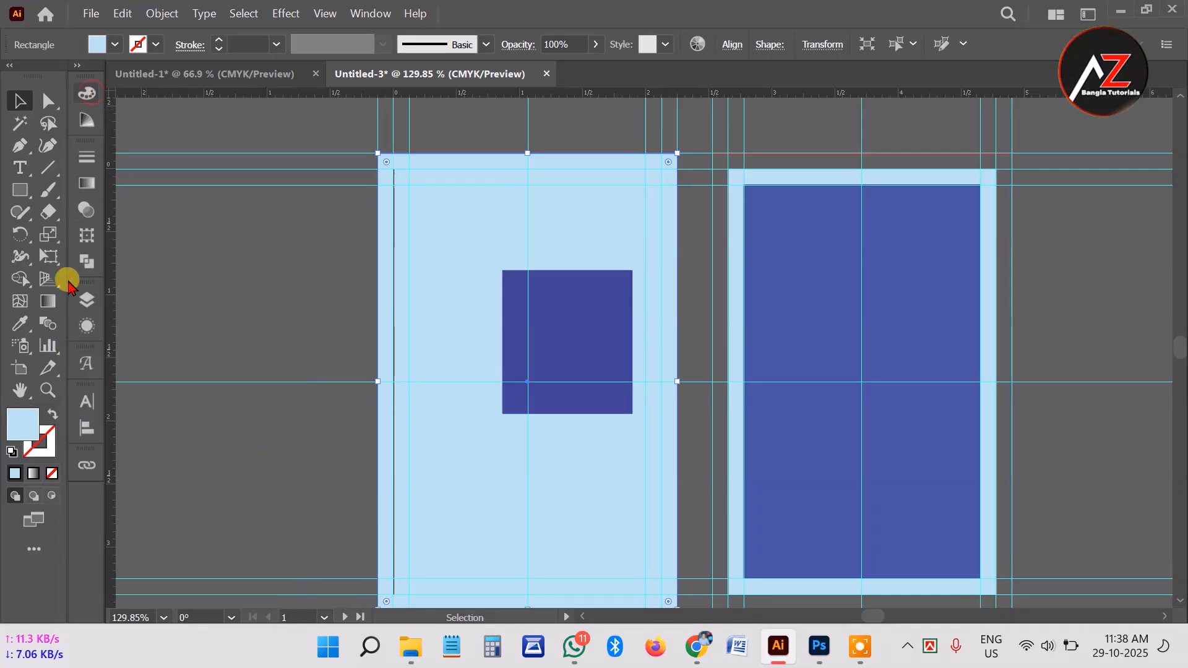
left_click(86, 94)
left_click(140, 114)
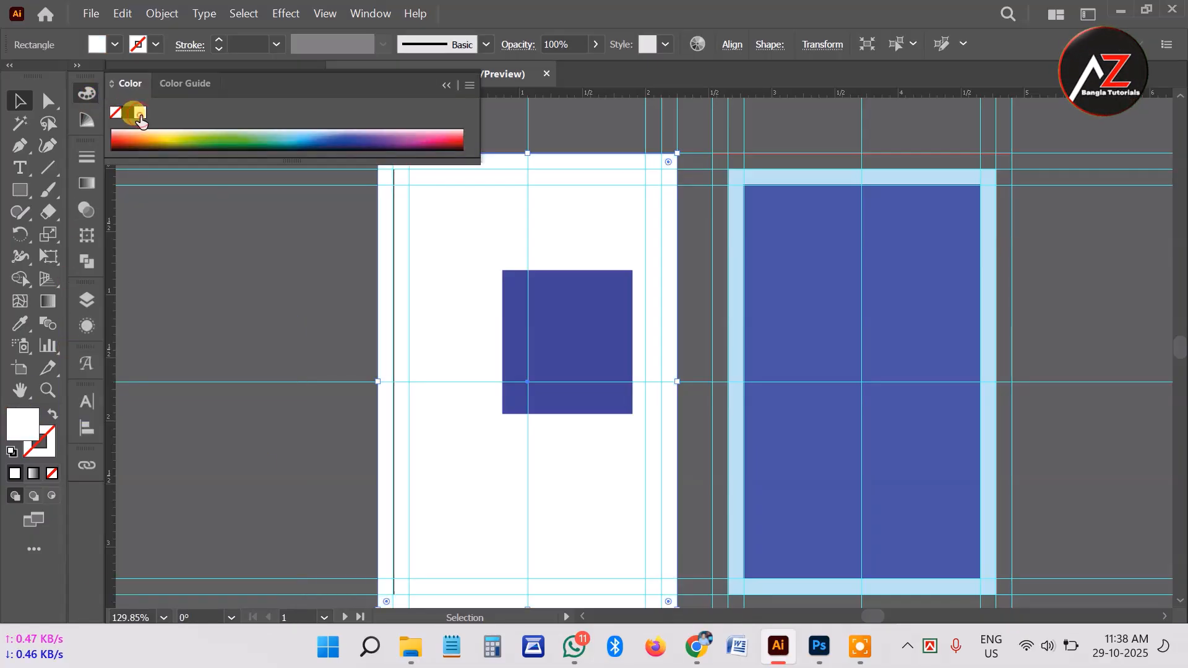
left_click(90, 96)
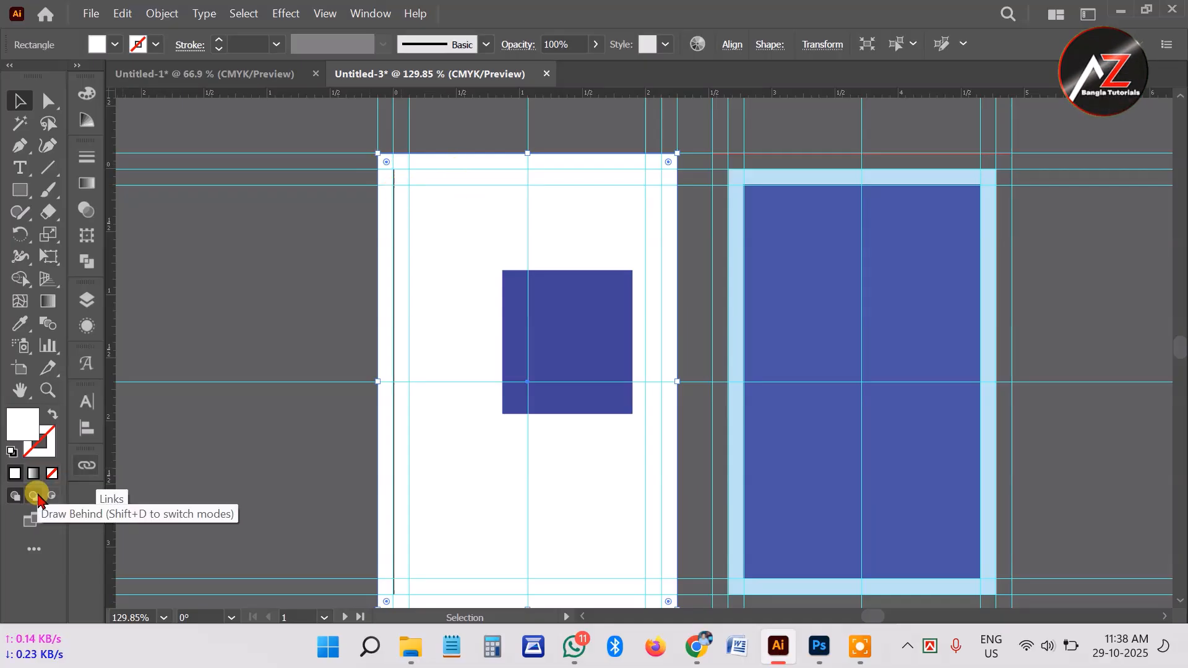
Lock the white background rectangle on the first artboard
key("ctrl")
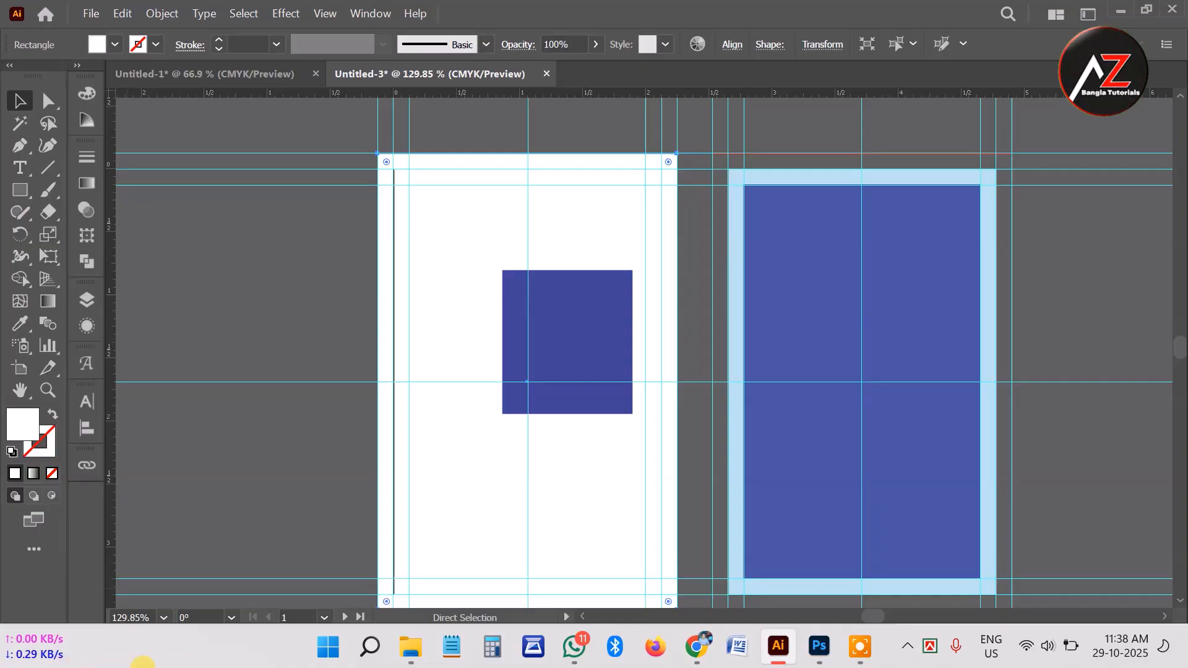
key("ctrl+2")
left_click(449, 175)
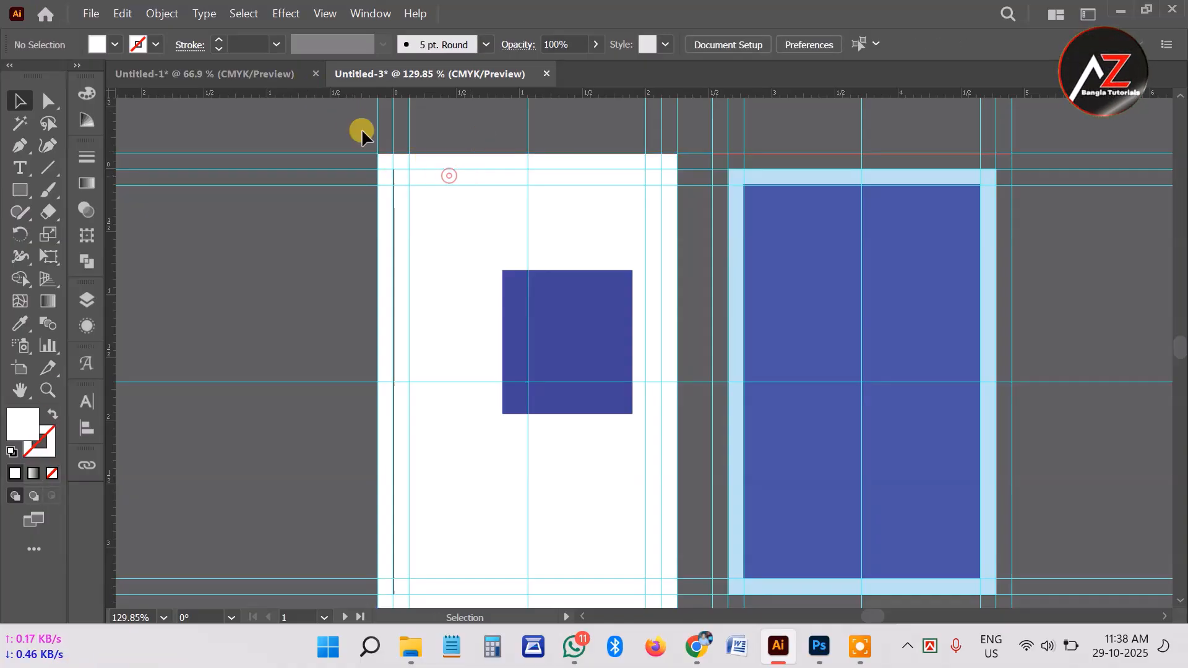
left_click(344, 148)
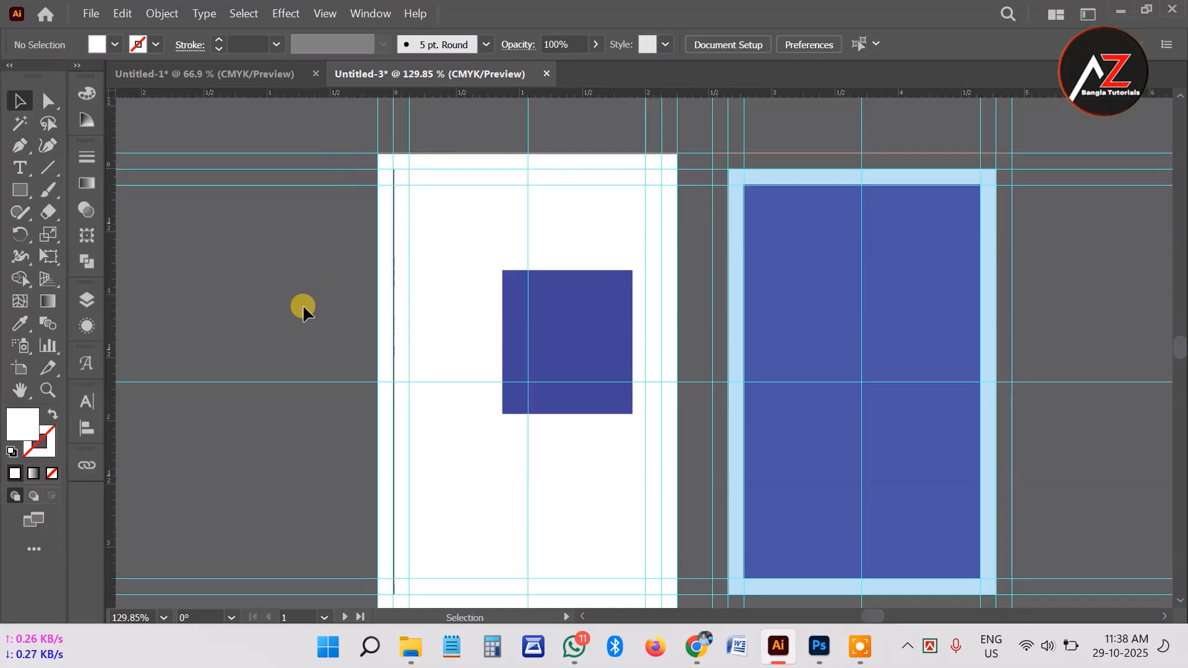
Unlock the first artboard's white background rectangle, select it, and lock it again
key("alt")
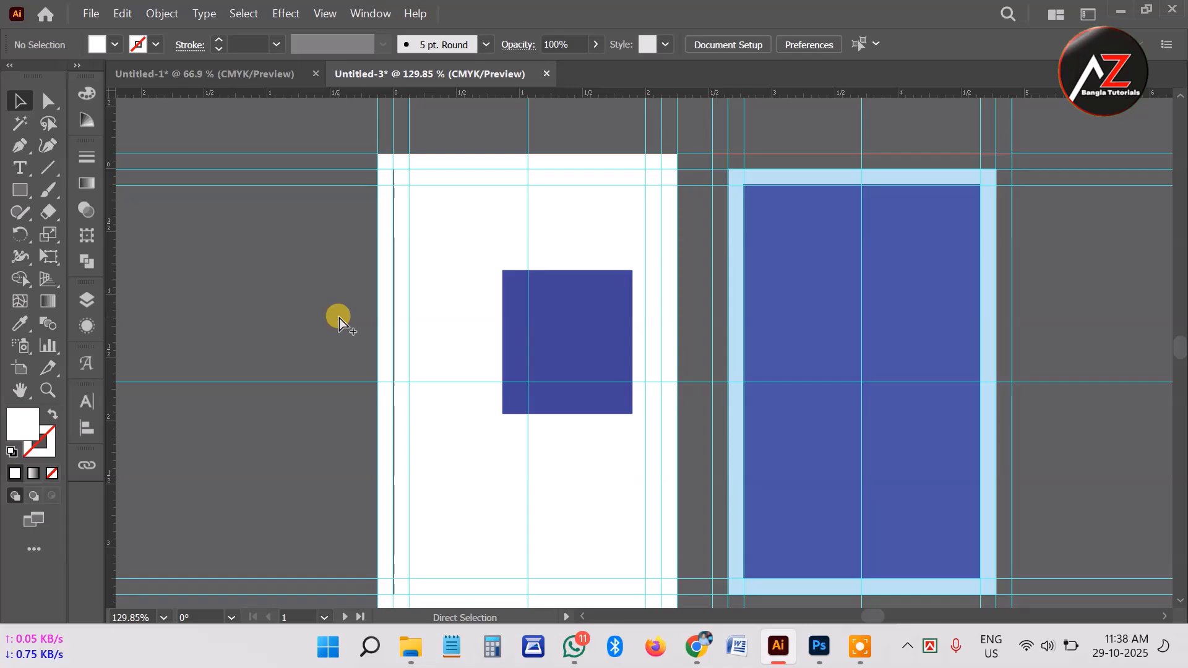
key("ctrl+alt+2")
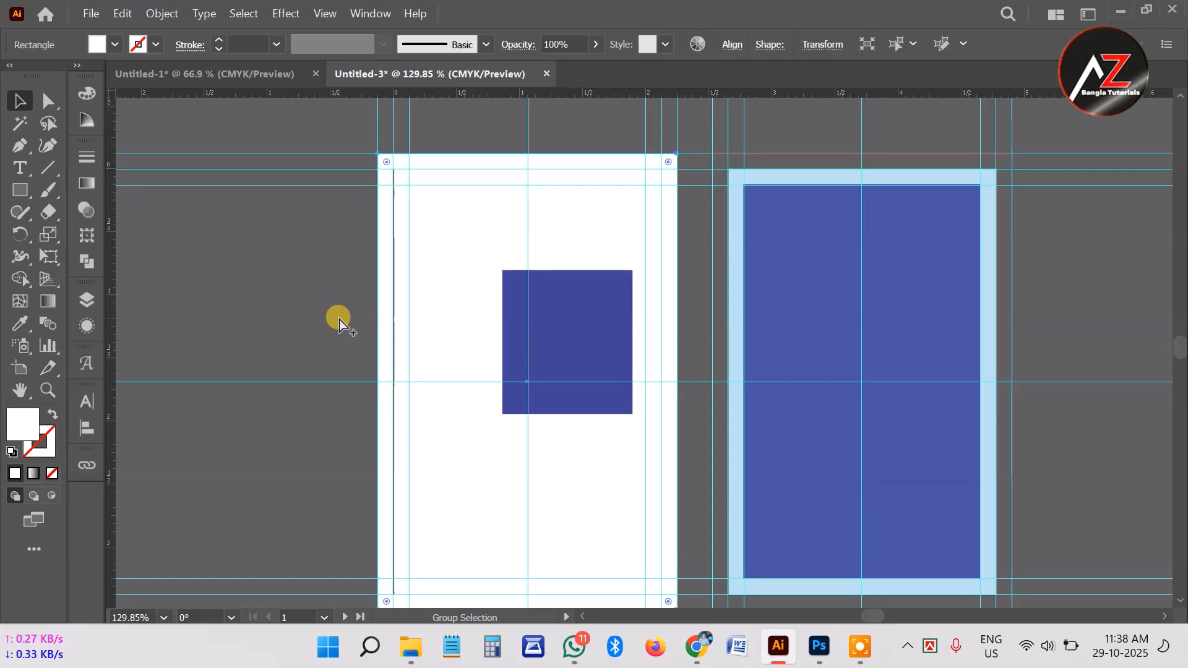
left_click(343, 219)
left_click(464, 185)
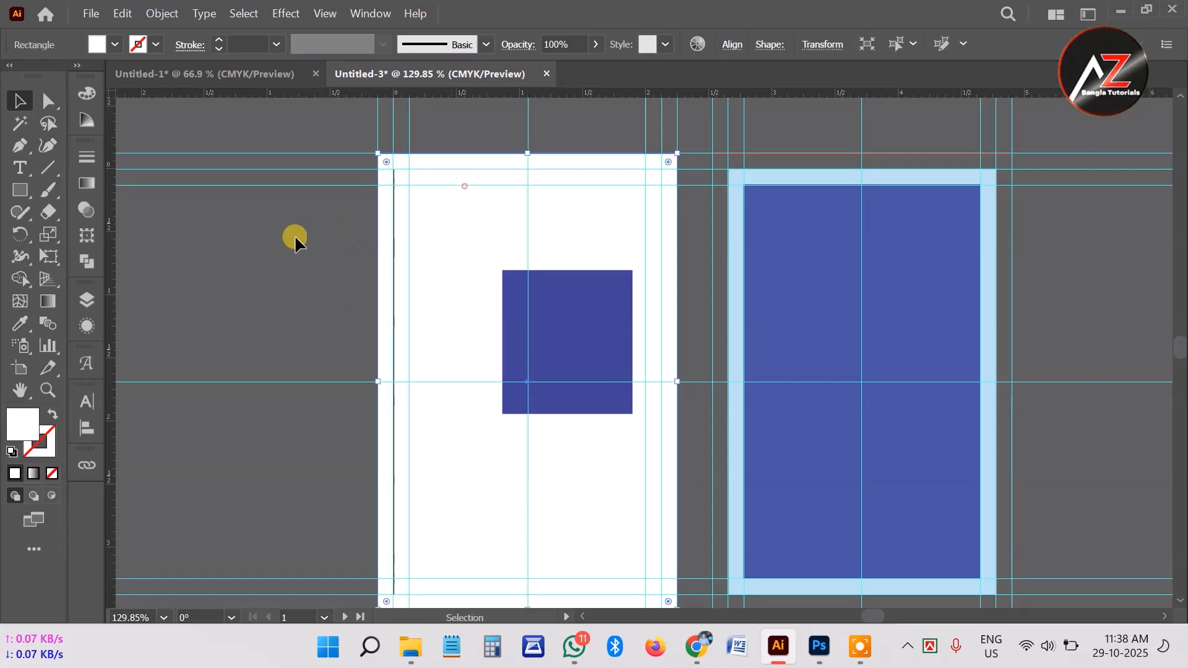
left_click(285, 237)
left_click(453, 234)
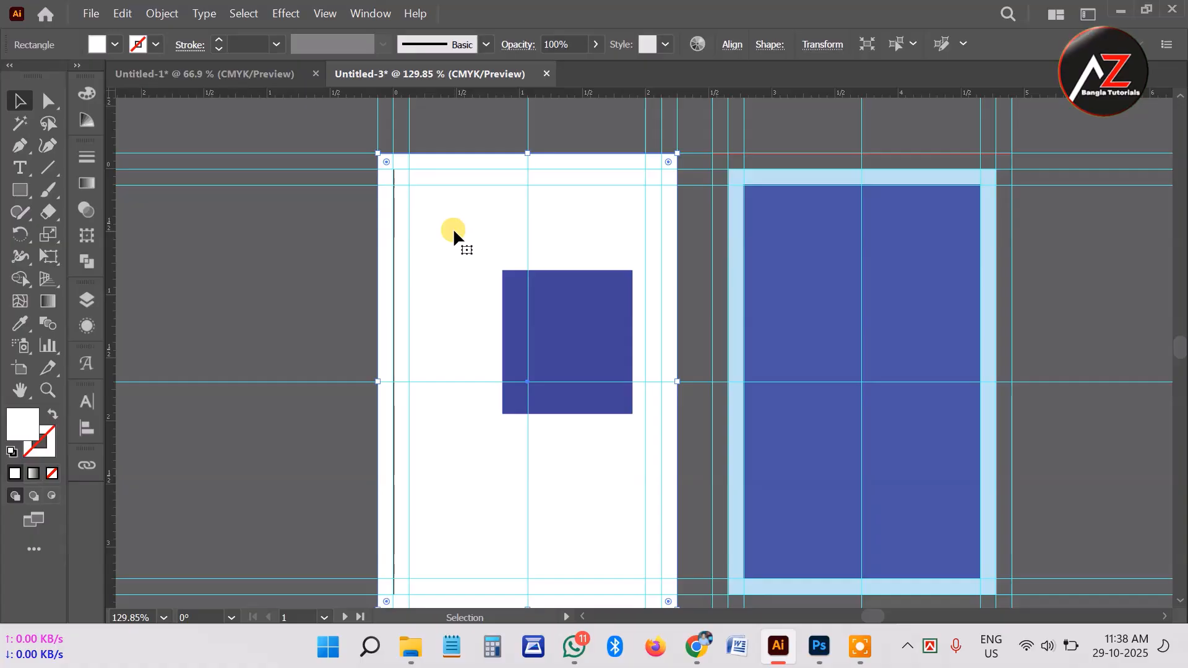
key("a")
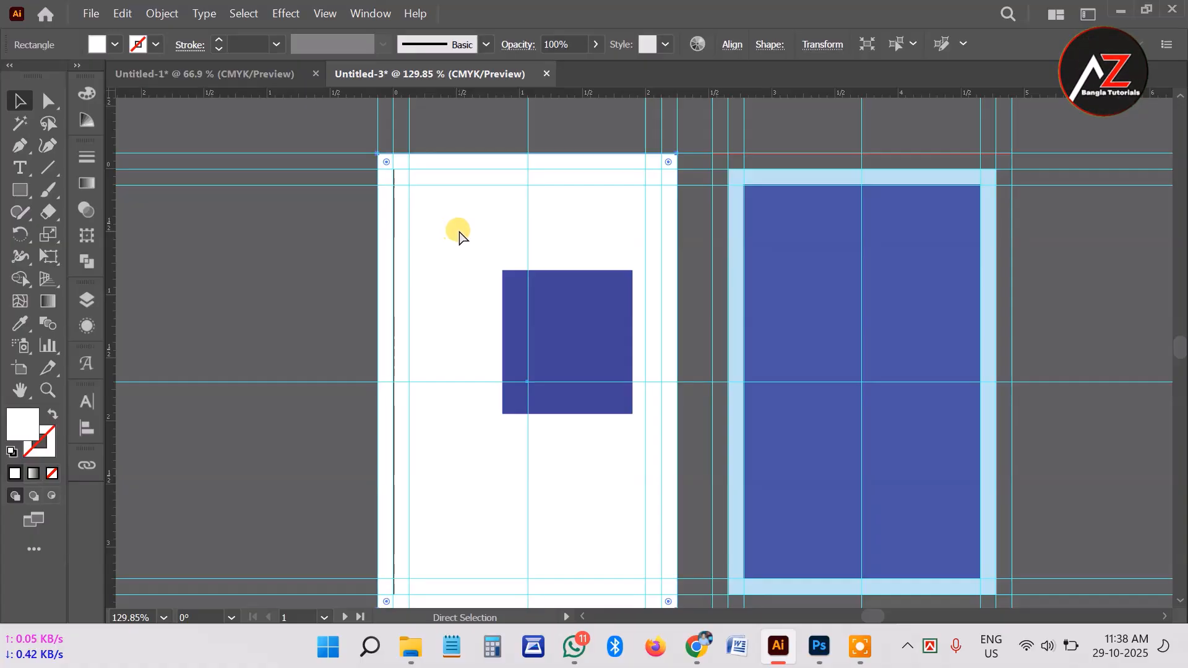
key("ctrl+2")
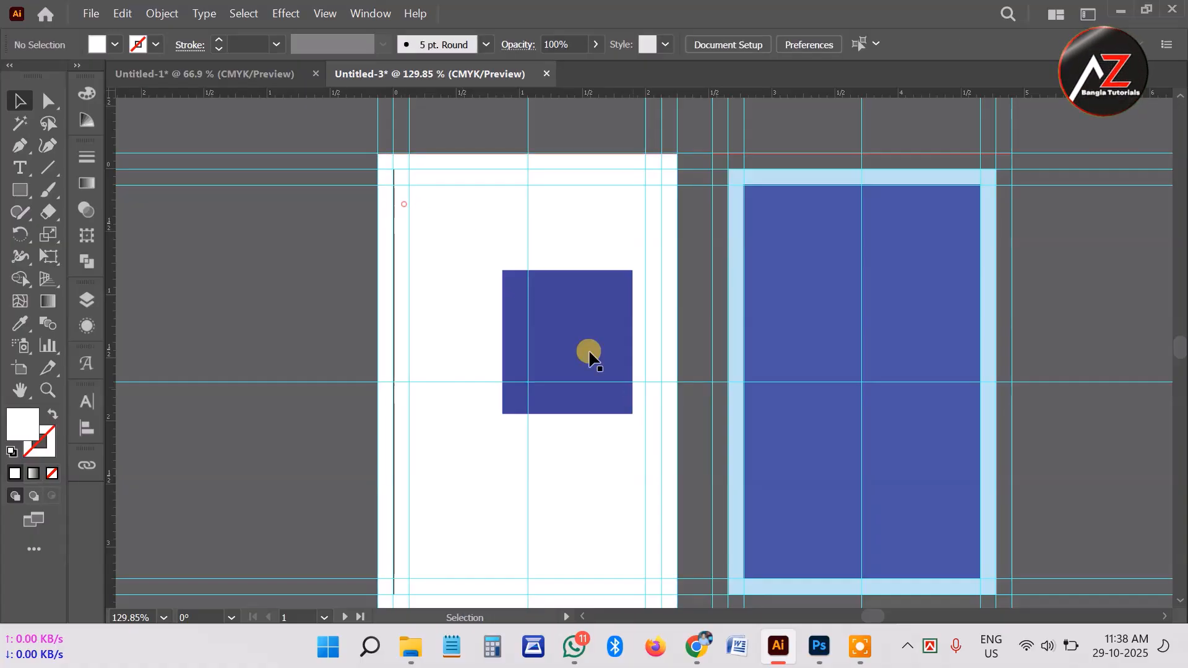
Try to move the small blue rectangle together with the second artboard's rectangles, undo the move, and clear the selection
left_click_drag(737, 488, 736, 489)
left_click_drag(604, 360, 555, 393)
key("ctrl+z")
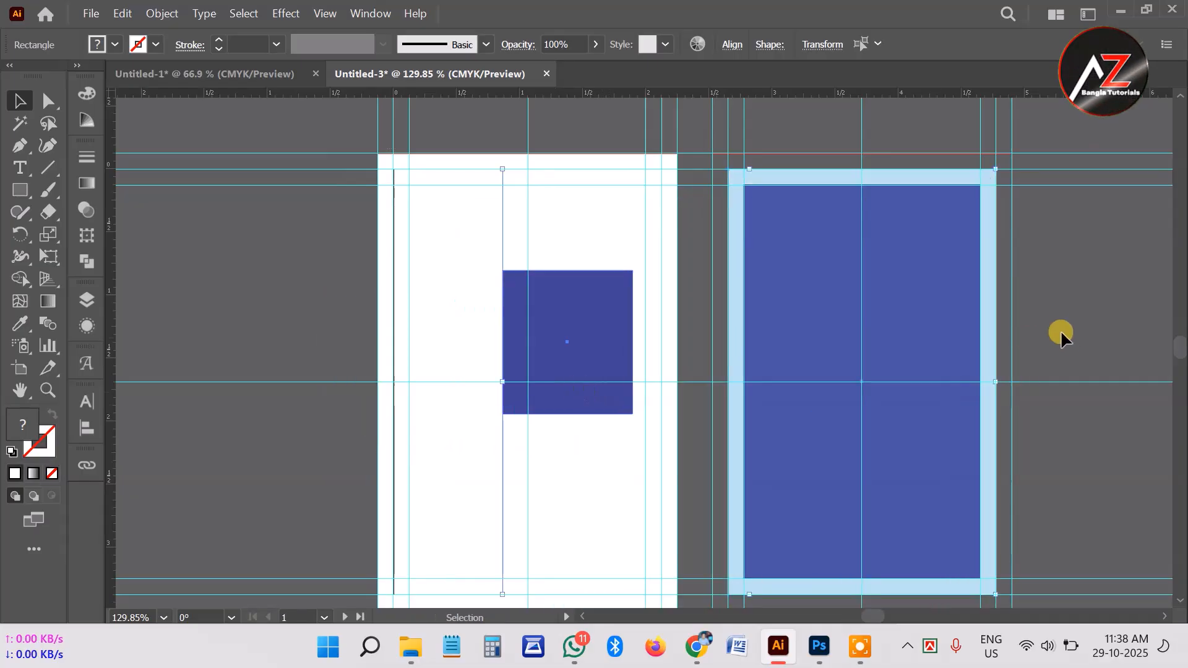
left_click(1061, 328)
Marquee-select the small blue rectangle over the locked background and move it off the first artboard and back onto it
left_click_drag(497, 311, 591, 431)
left_click_drag(580, 371, 489, 426)
left_click_drag(291, 348, 574, 514)
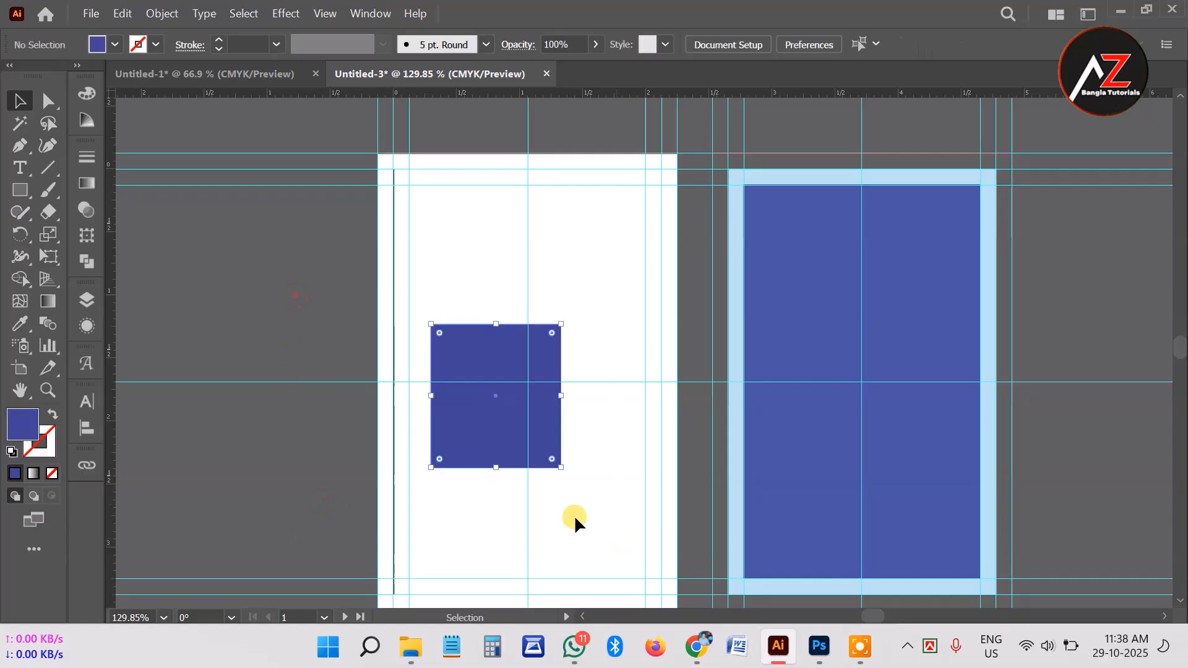
left_click_drag(444, 462, 272, 449)
left_click(213, 299)
left_click_drag(213, 299, 430, 559)
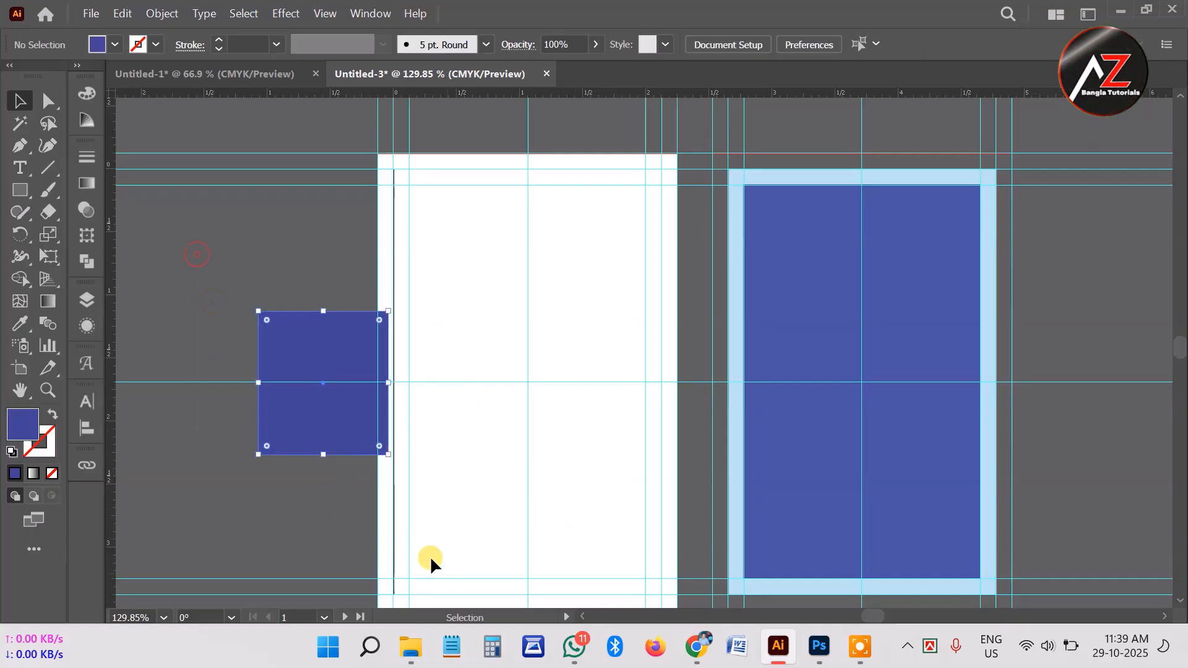
left_click_drag(328, 426, 480, 352)
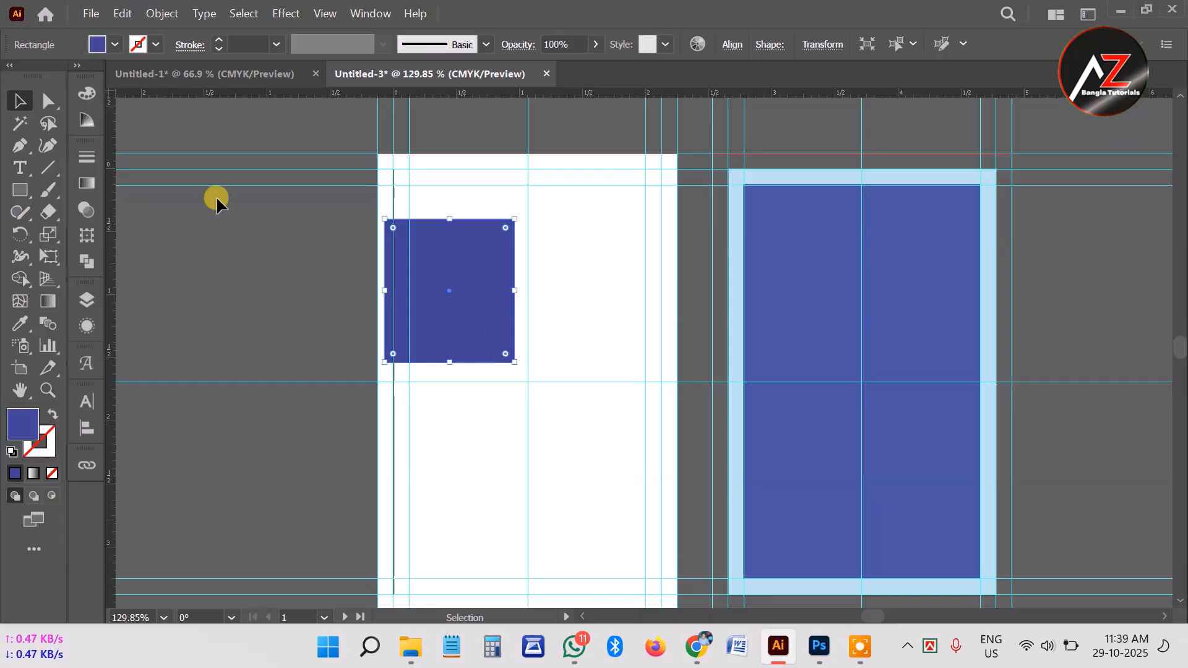
Move the small blue rectangle to about the crossing of the first artboard's centre guides and deselect it
key("ctrl+space")
left_click_drag(701, 358, 577, 347)
left_click_drag(634, 369, 525, 345)
left_click_drag(464, 278, 522, 291)
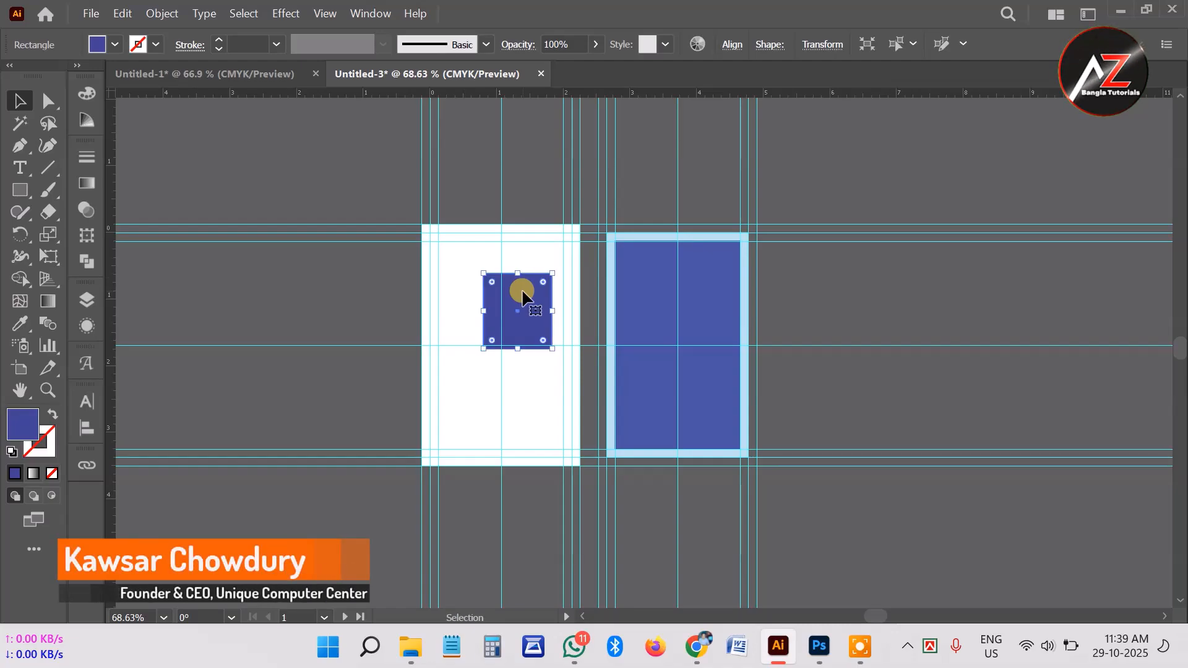
left_click(472, 276)
key("z")
left_click_drag(463, 245, 661, 375)
left_click_drag(684, 442, 598, 296)
left_click_drag(660, 331, 544, 322)
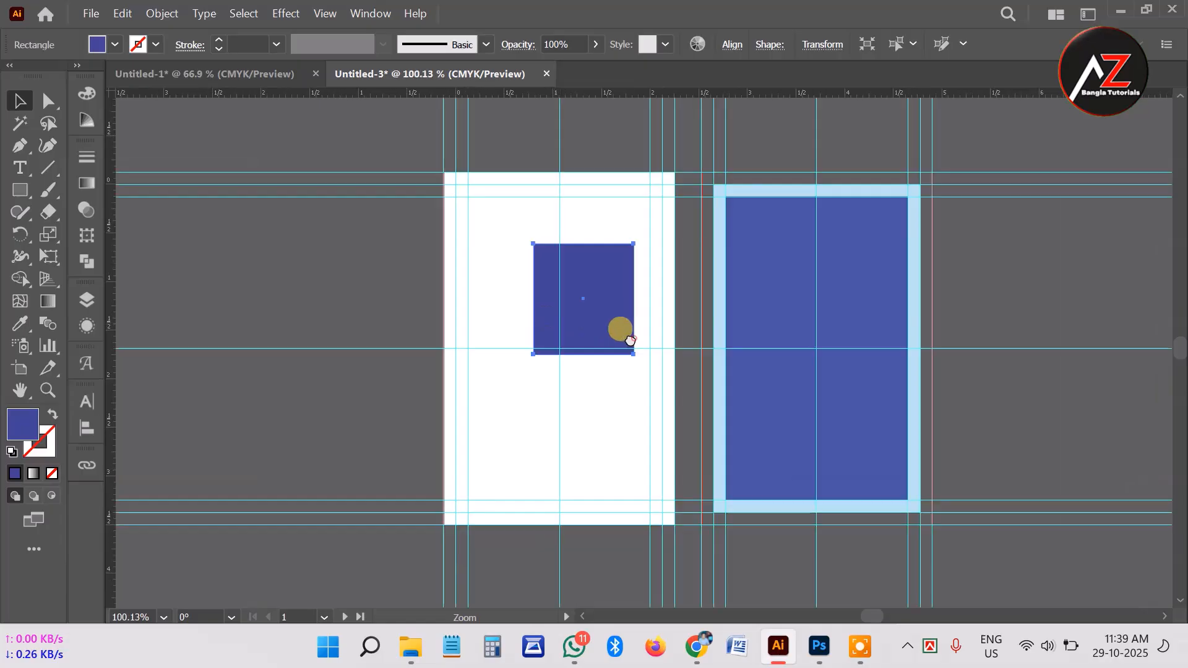
left_click_drag(620, 305, 501, 336)
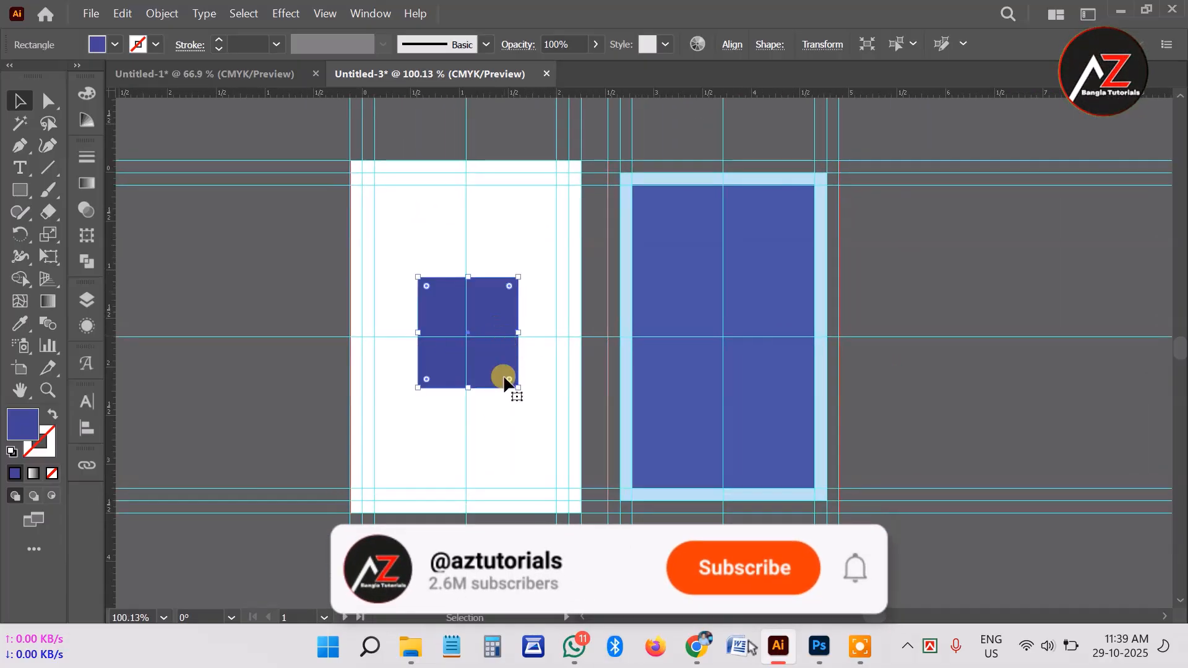
left_click(542, 401)
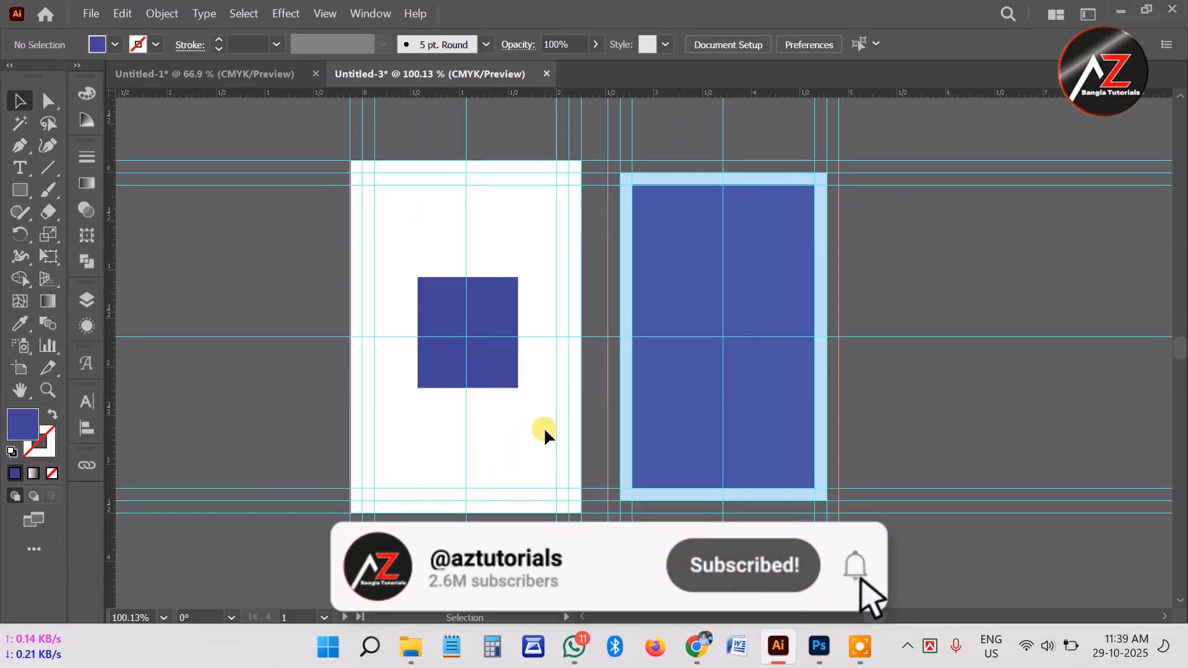